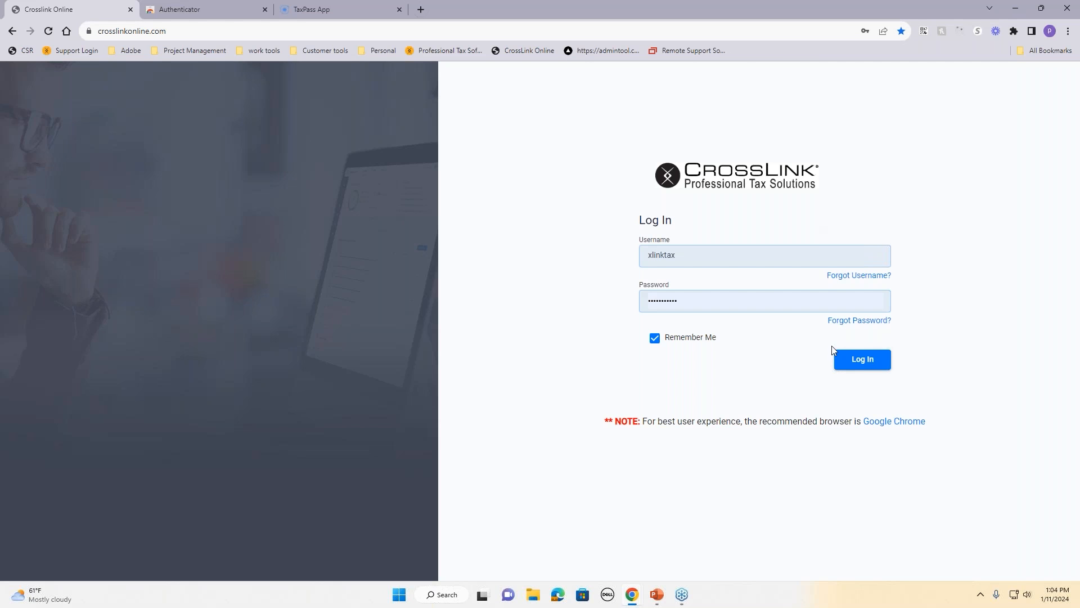
# Step: Log in, pick 'Enter a code from an App' verification, and go to the Authenticator extension page
pyautogui.click(850, 364)
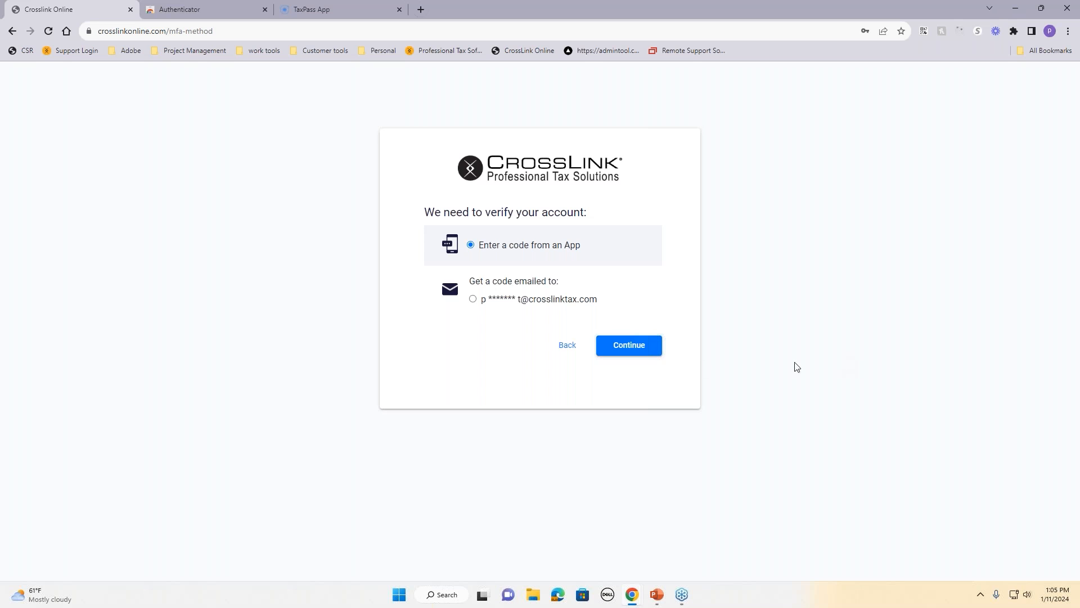
pyautogui.click(578, 304)
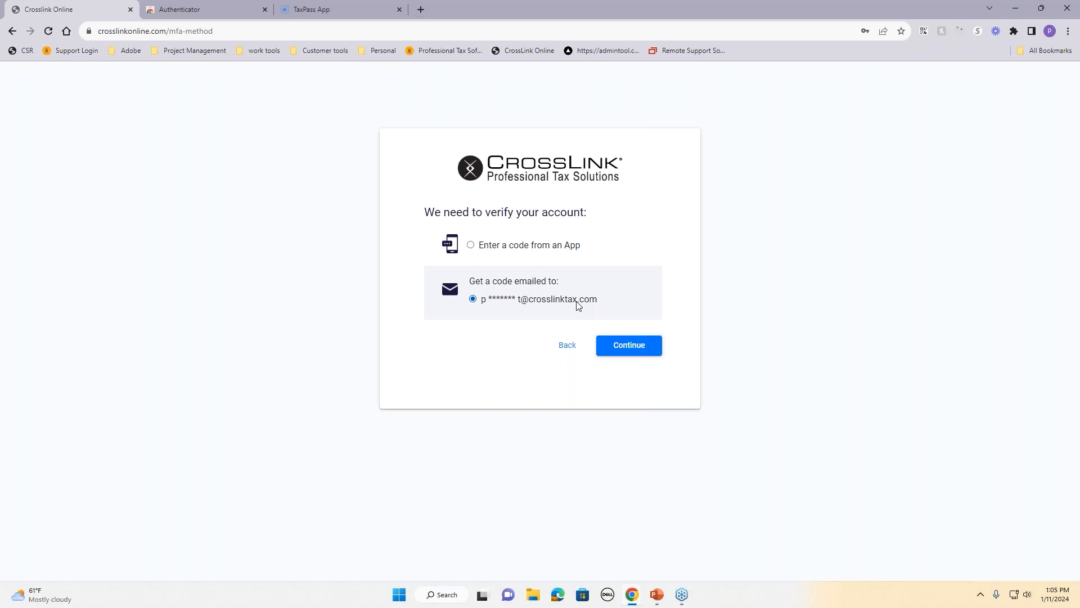
pyautogui.click(514, 251)
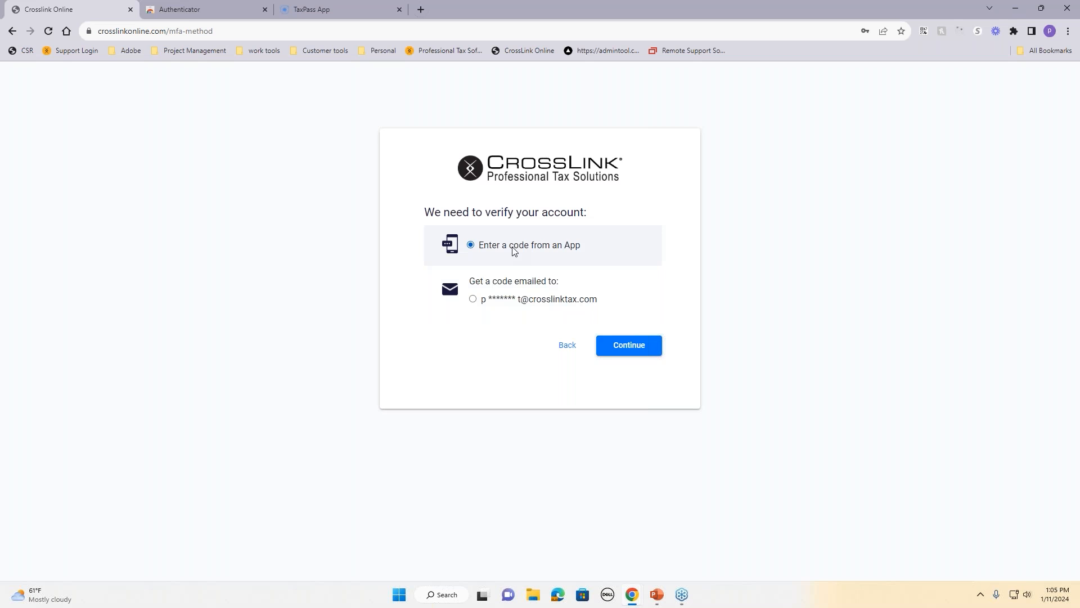
pyautogui.click(180, 12)
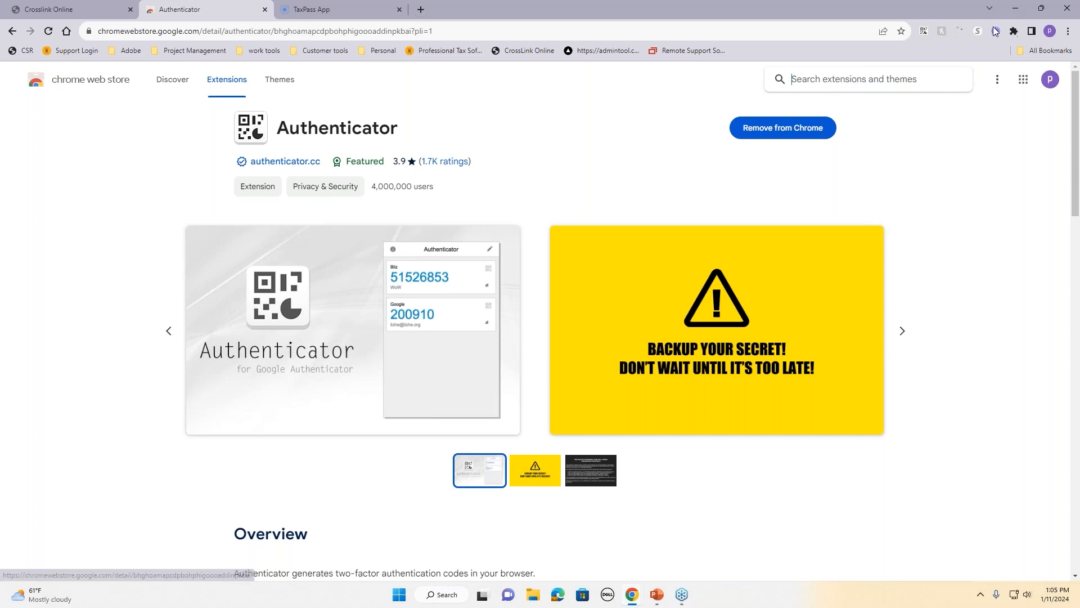
# Step: View the Authenticator code list, then return to the CrossLink Online verification page
pyautogui.click(925, 31)
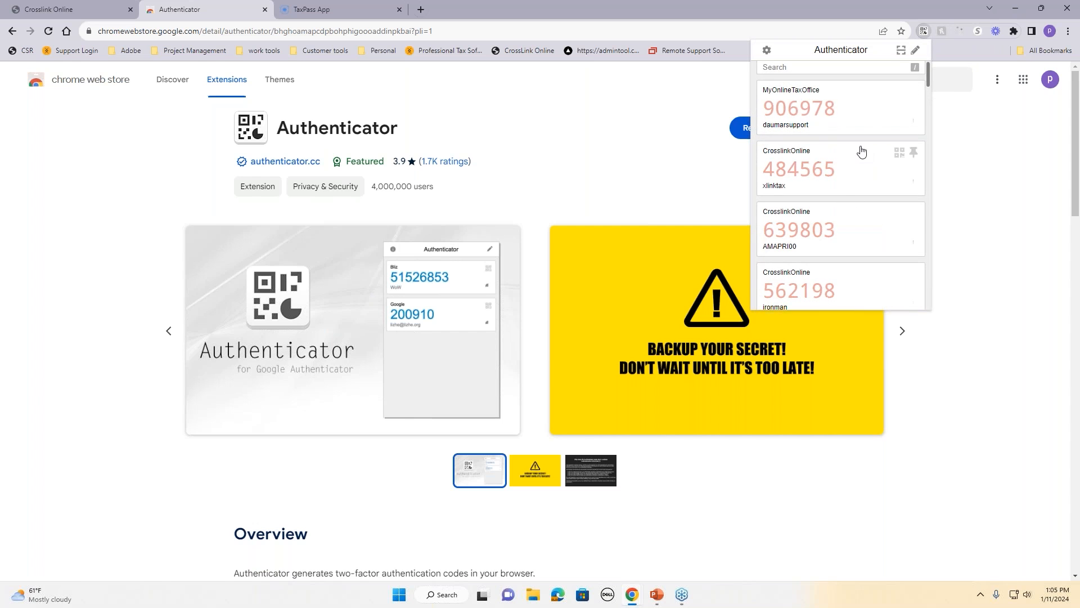
pyautogui.click(92, 9)
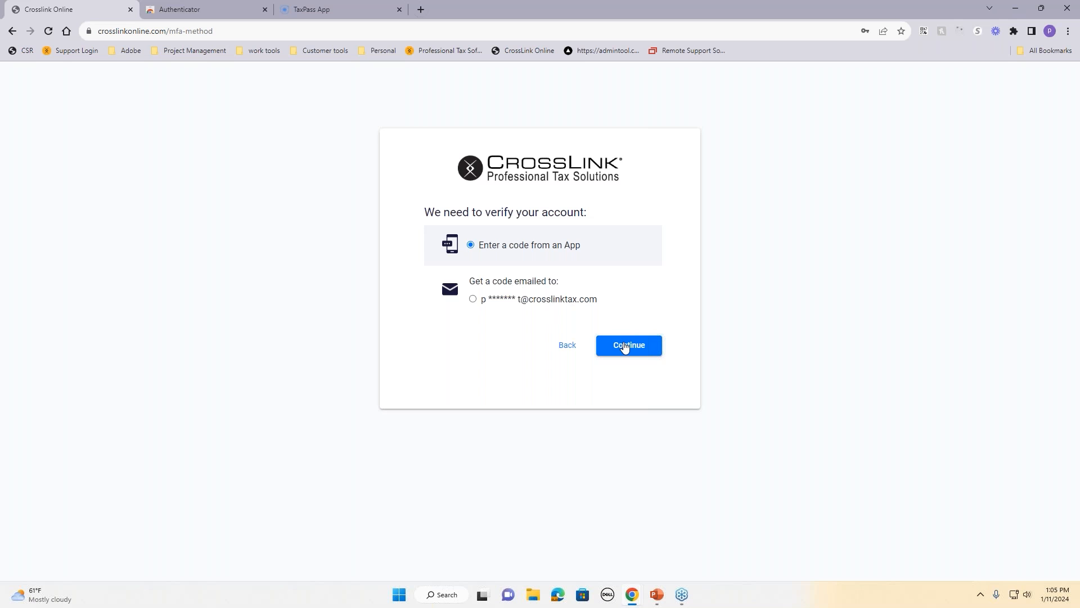
# Step: Paste the Authenticator code into the Confirmation Key field and submit it, resubmitting after the error
pyautogui.click(607, 351)
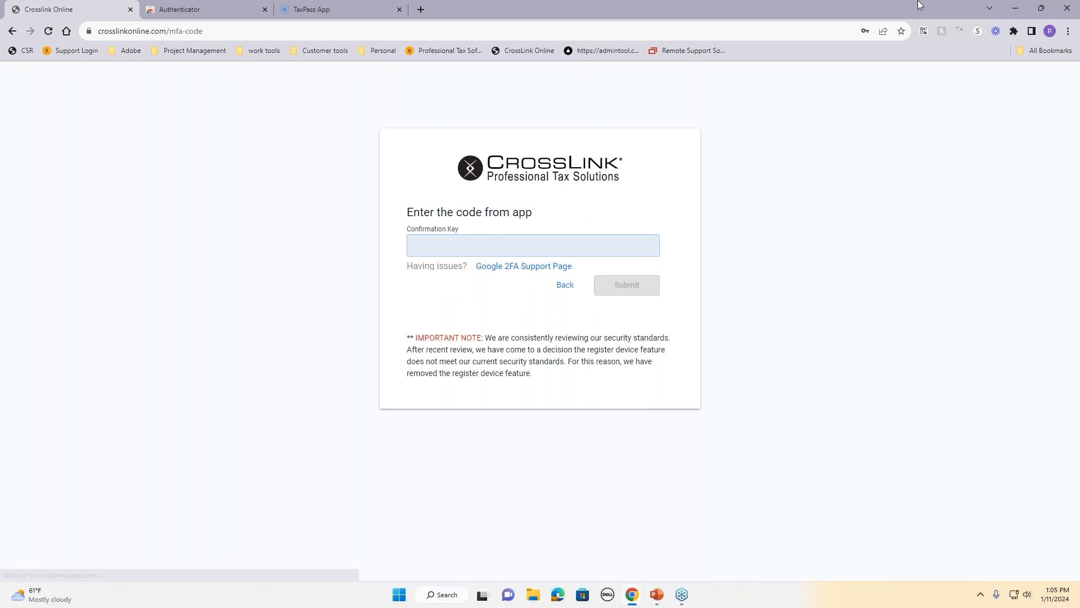
pyautogui.click(926, 31)
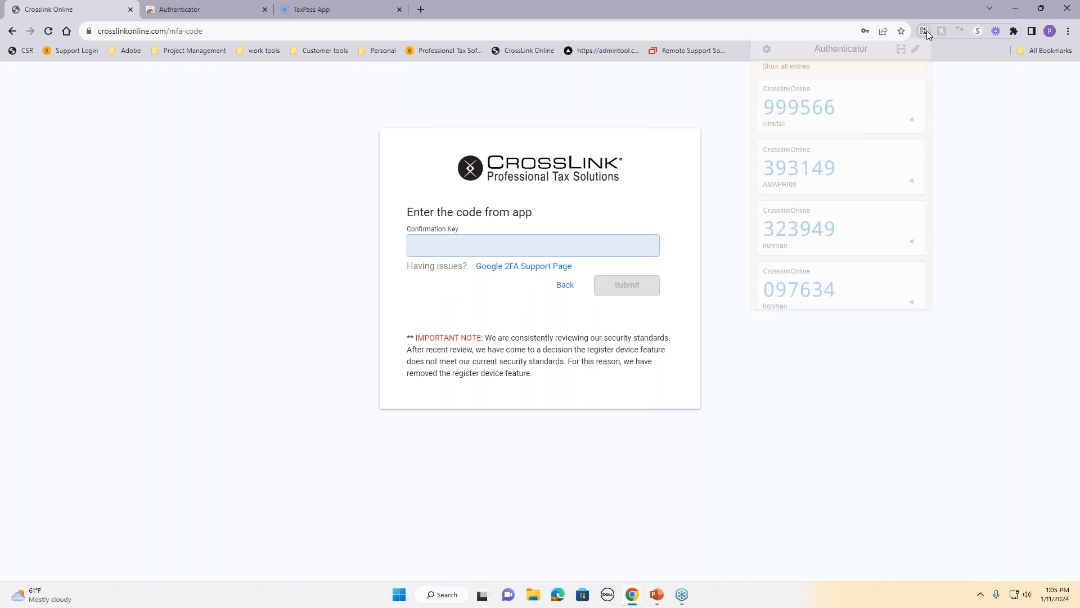
pyautogui.click(802, 111)
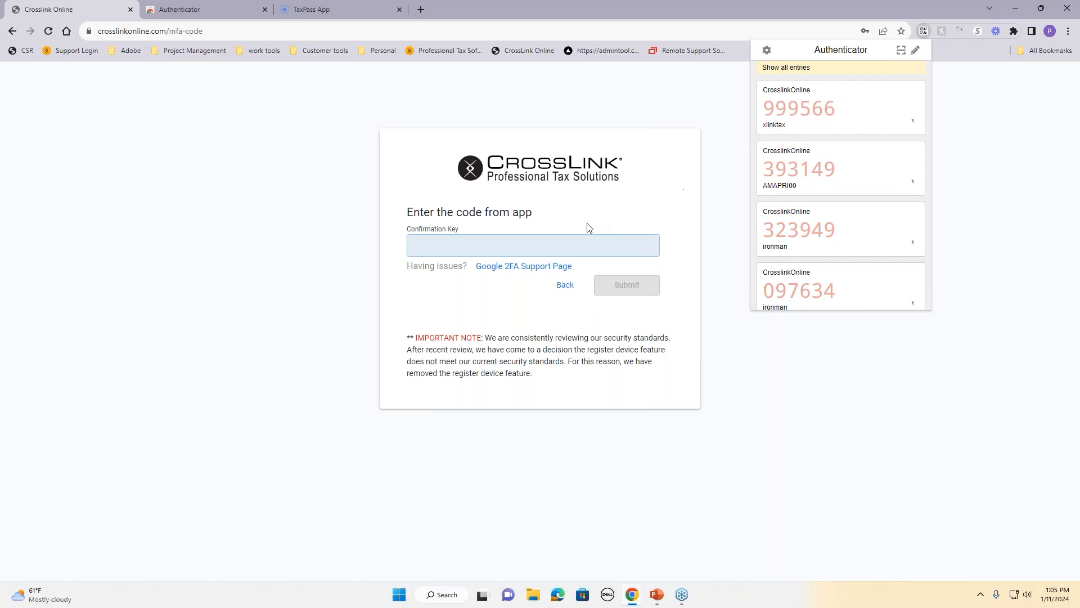
pyautogui.click(568, 250)
pyautogui.rightClick(568, 248)
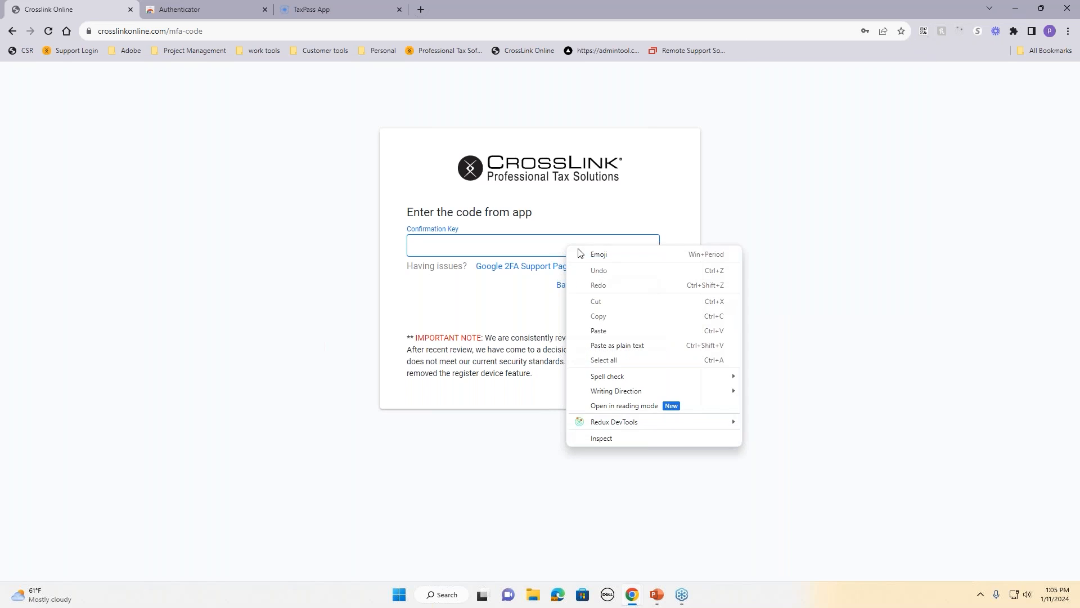
pyautogui.click(605, 329)
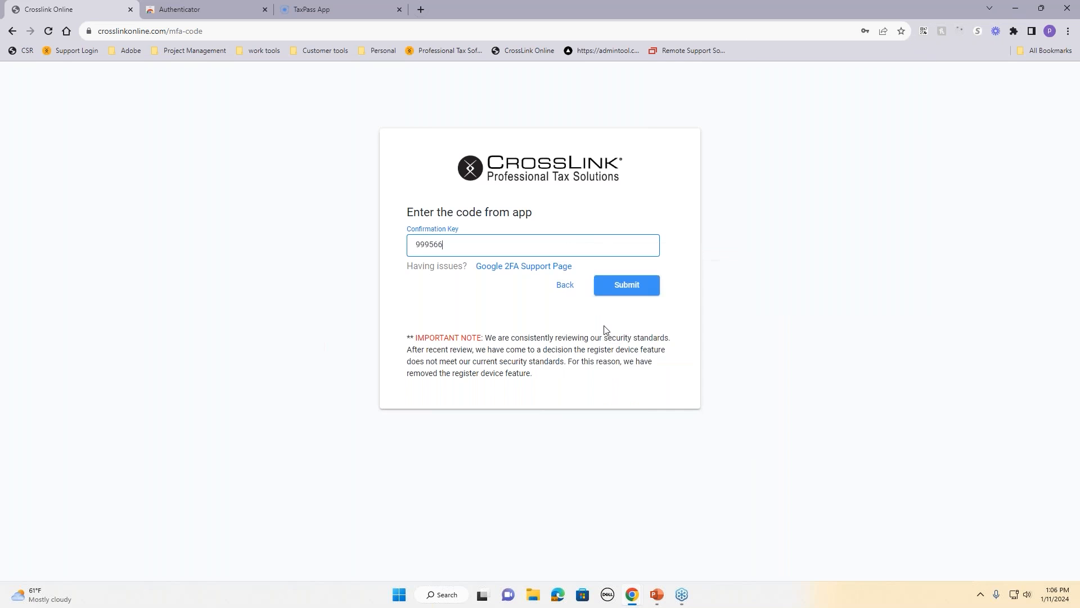
pyautogui.click(618, 286)
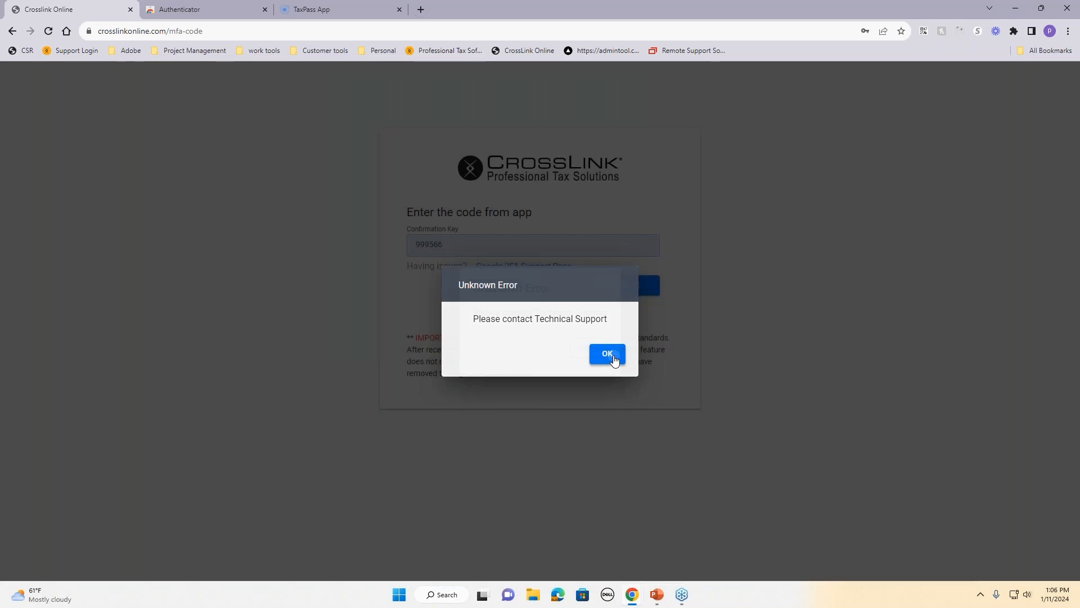
pyautogui.click(610, 355)
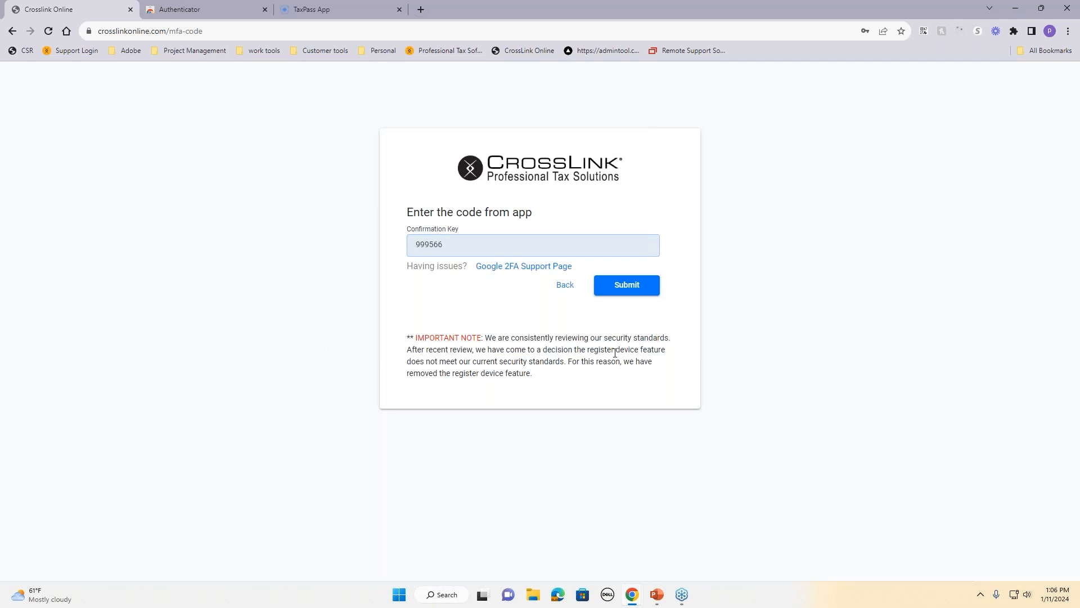
pyautogui.click(622, 286)
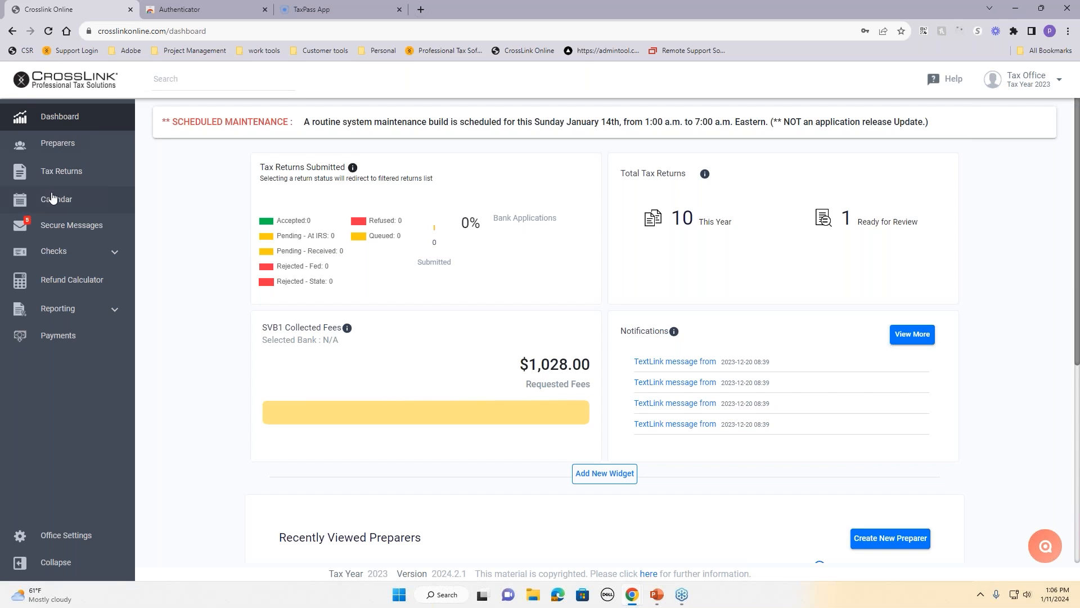
# Step: Browse the Tax Returns, Calendar and Secure Messages pages, ending on the Preparers list
pyautogui.click(60, 138)
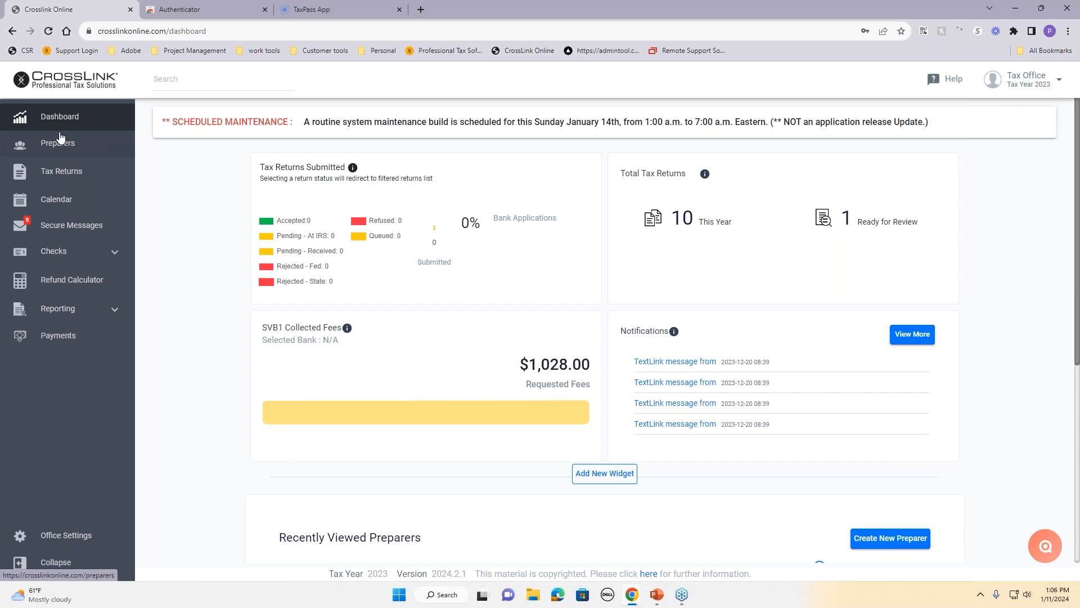
pyautogui.click(57, 174)
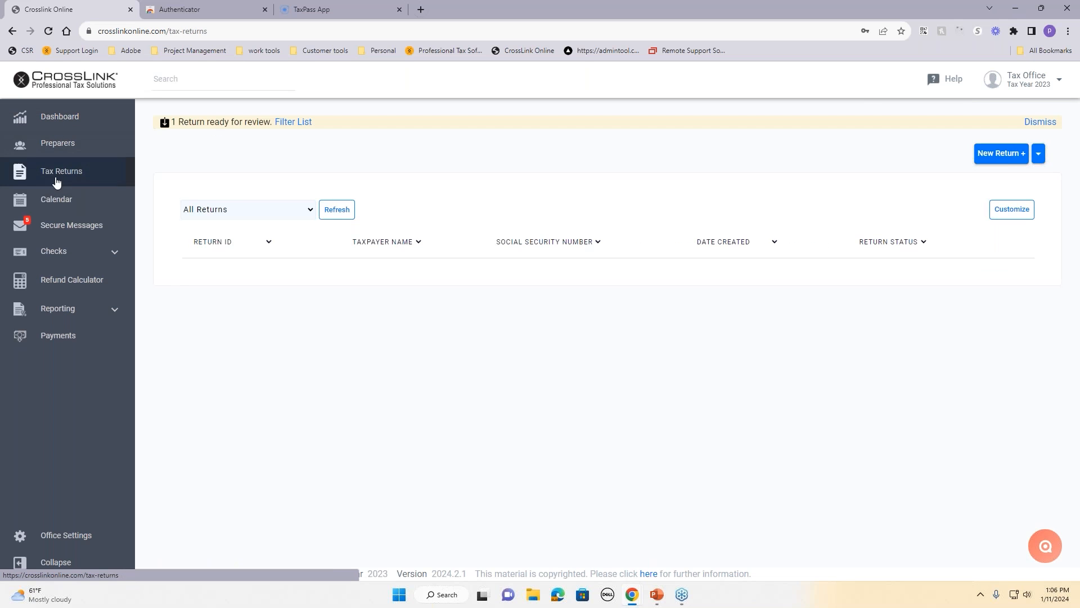
pyautogui.click(54, 208)
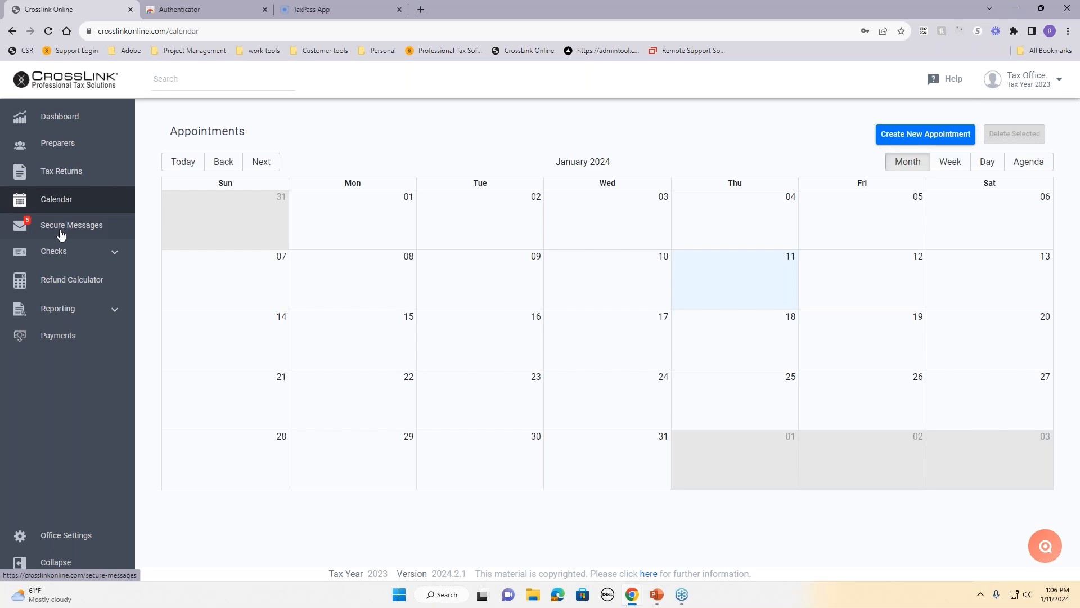
pyautogui.click(61, 231)
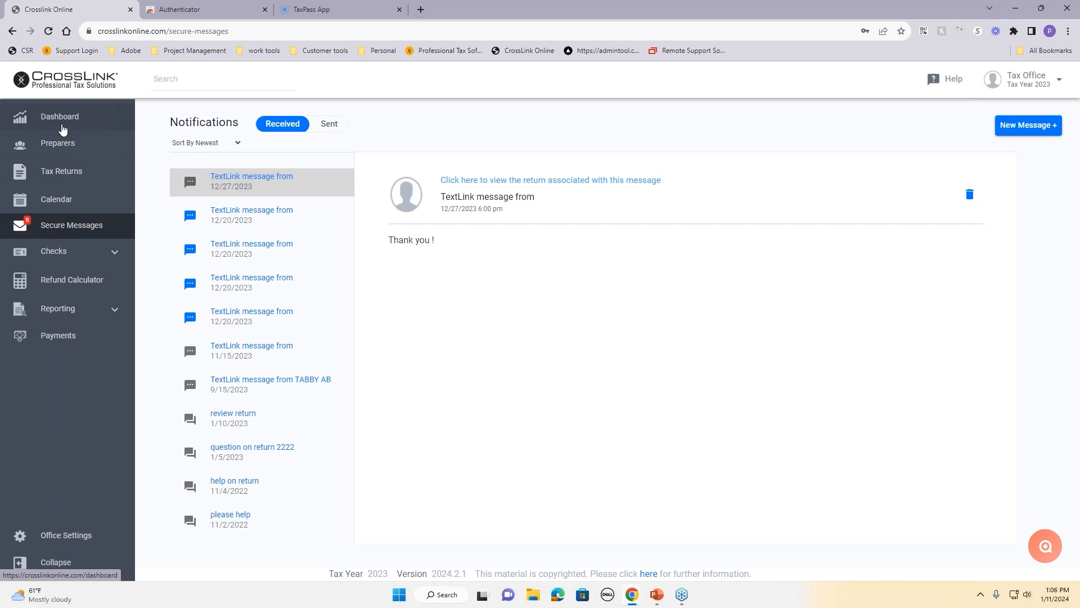
pyautogui.click(60, 179)
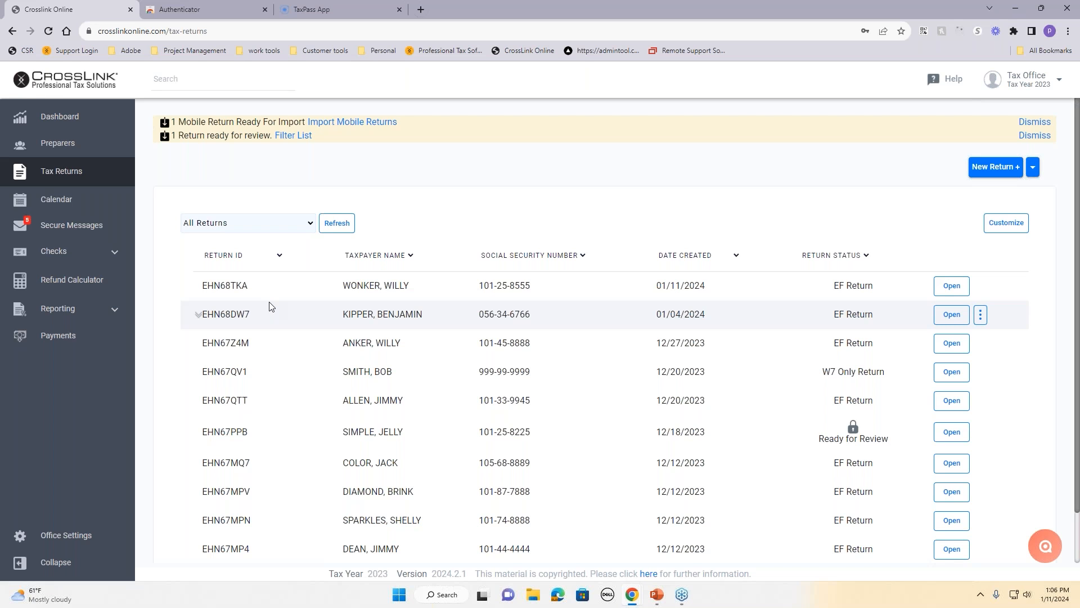
pyautogui.click(50, 149)
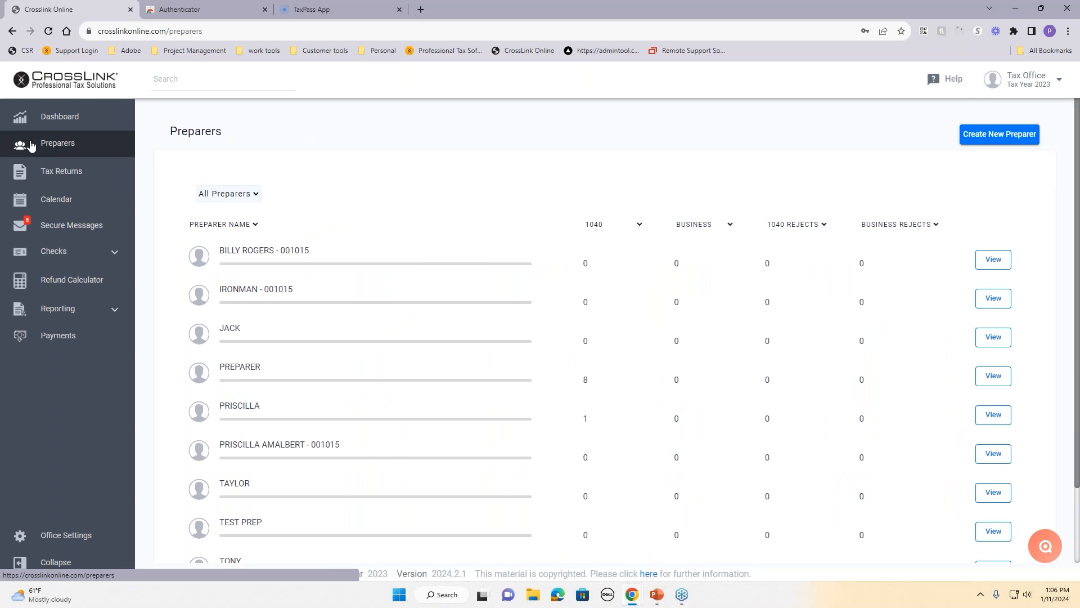
# Step: Open the last listed preparer's dashboard, which shows no returns found
pyautogui.scroll(-2, 460, 270)
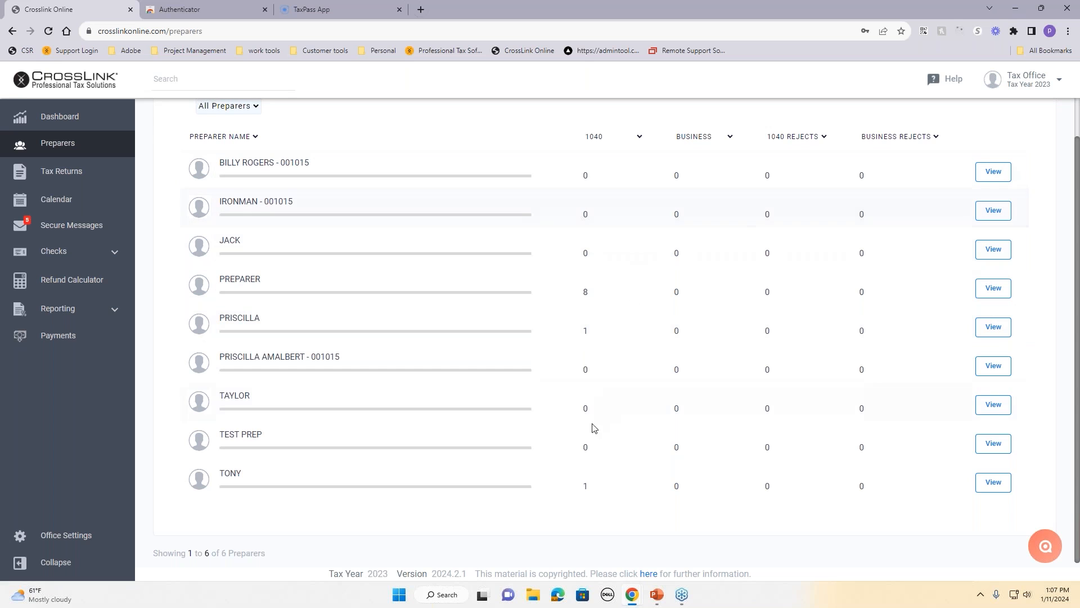
pyautogui.click(1000, 486)
pyautogui.scroll(-5, 439, 302)
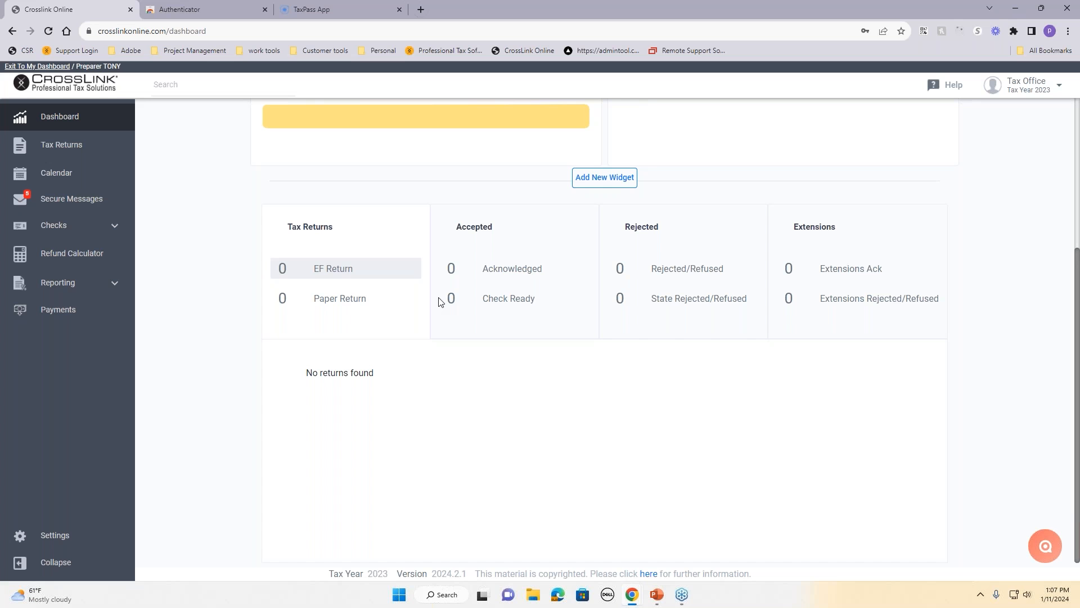
# Step: List this preparer's tax returns, then exit to the office dashboard
pyautogui.click(44, 147)
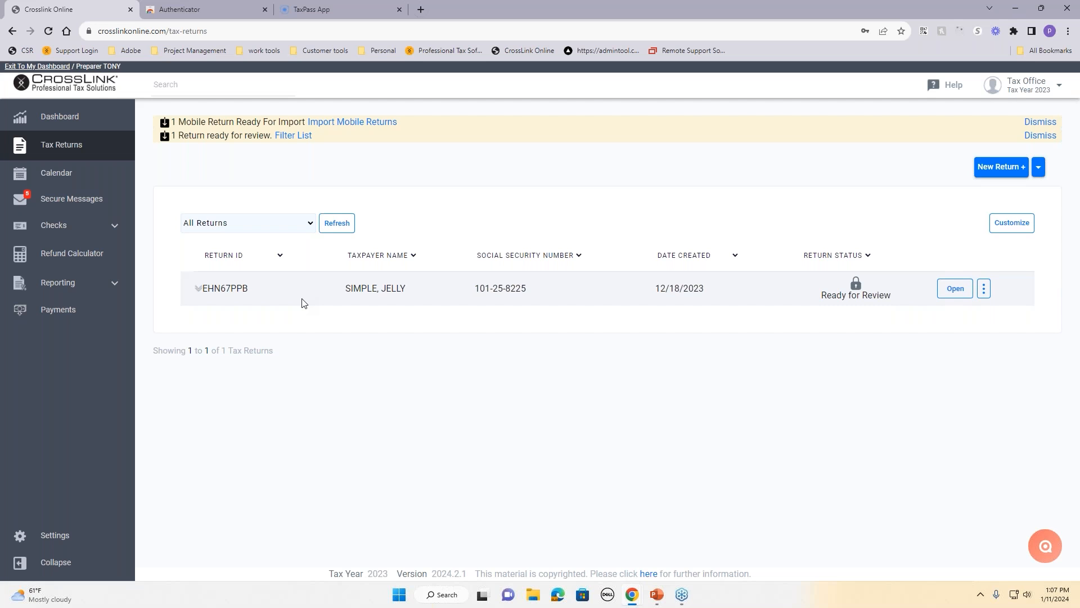
pyautogui.click(36, 67)
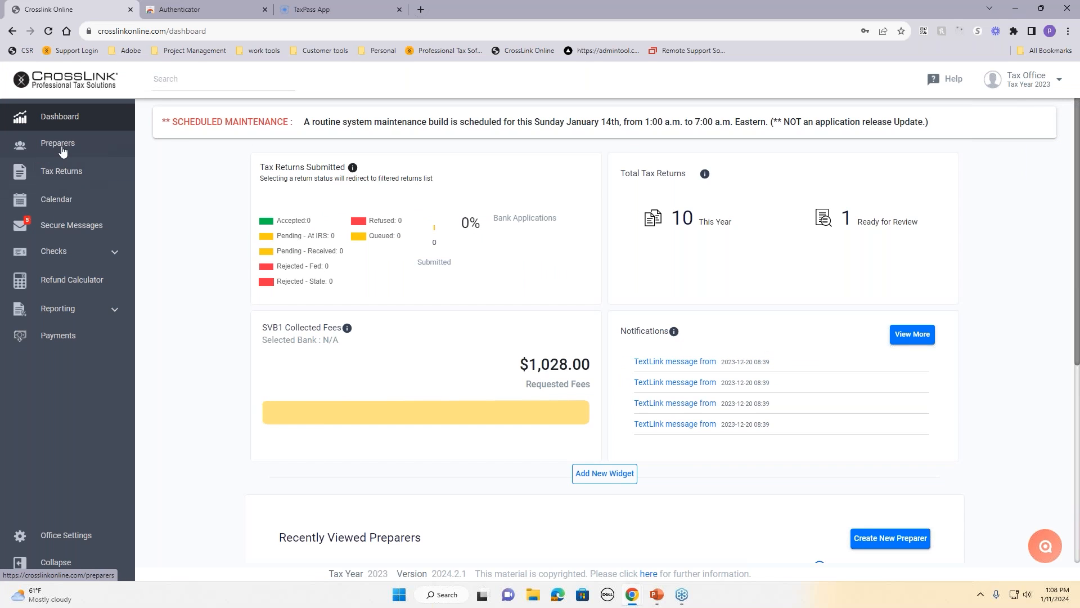
pyautogui.scroll(-5, 230, 228)
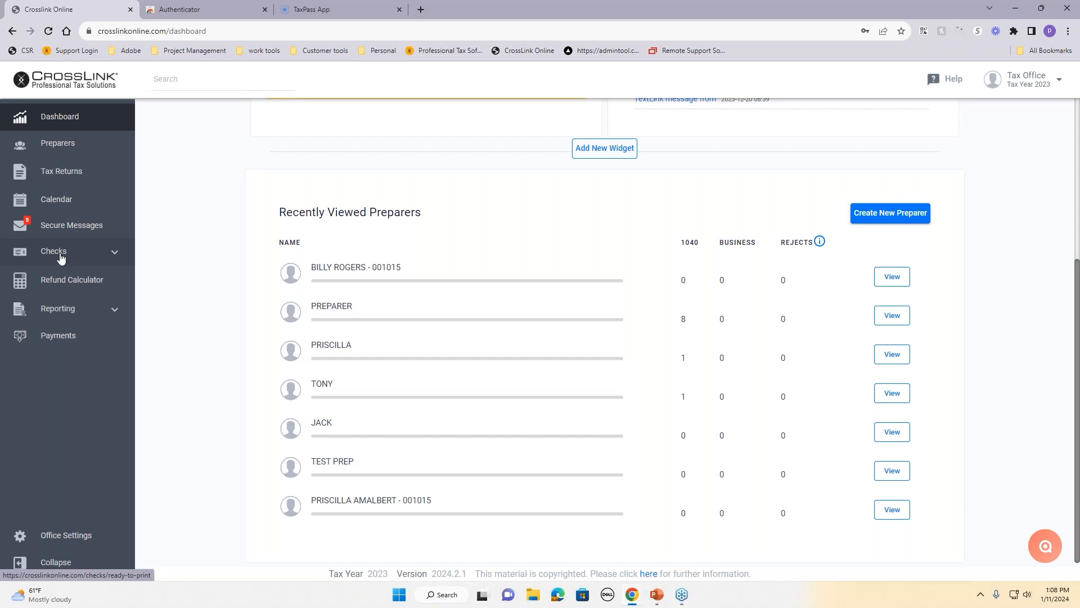
pyautogui.click(107, 316)
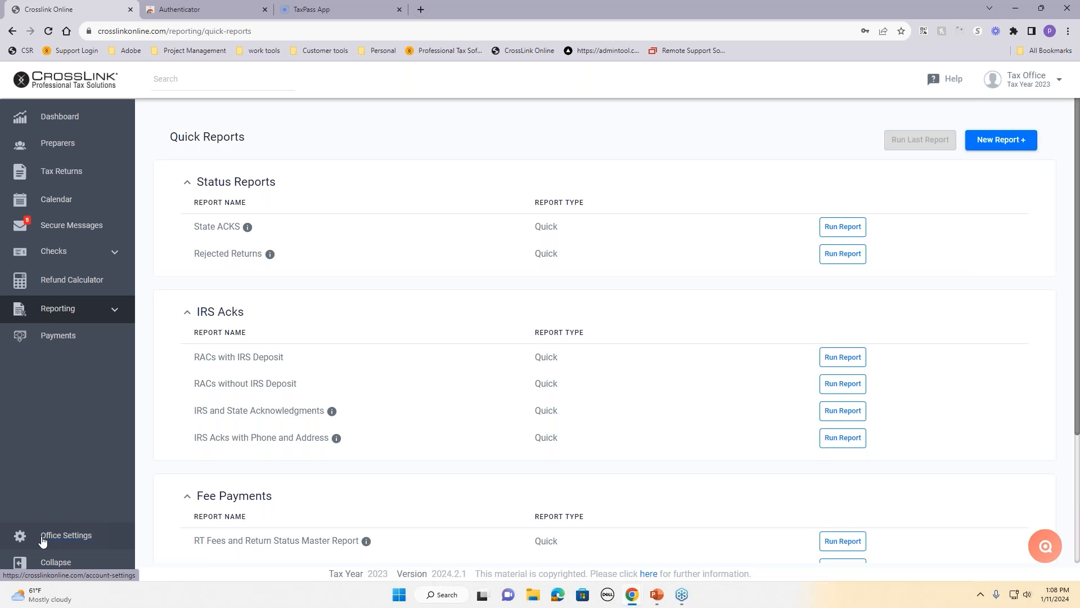
pyautogui.click(96, 124)
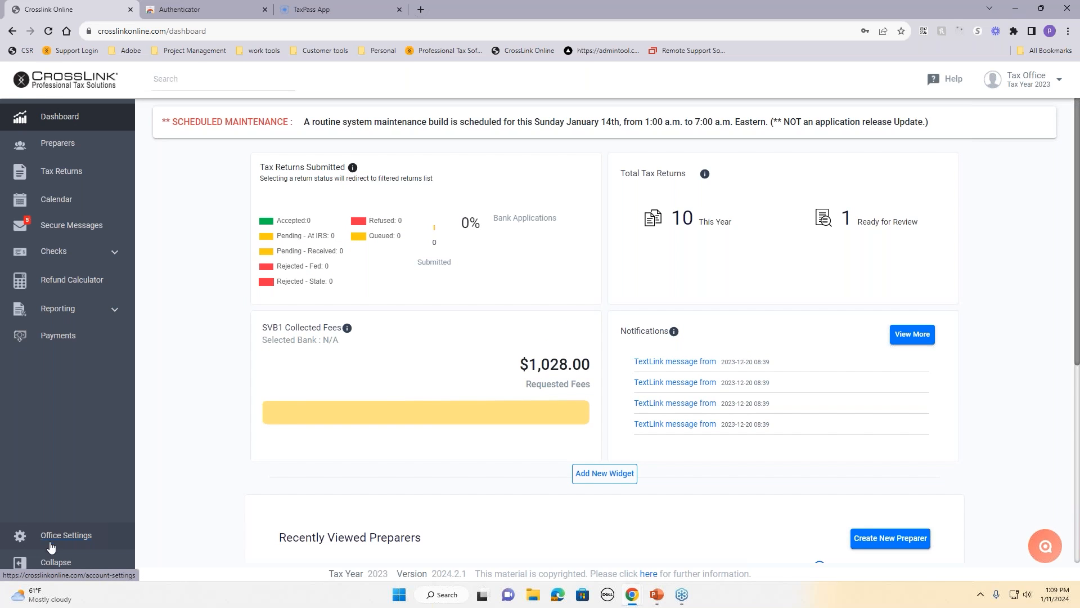
# Step: Search for the client's return and open its 2023 tax return profile
pyautogui.click(215, 82)
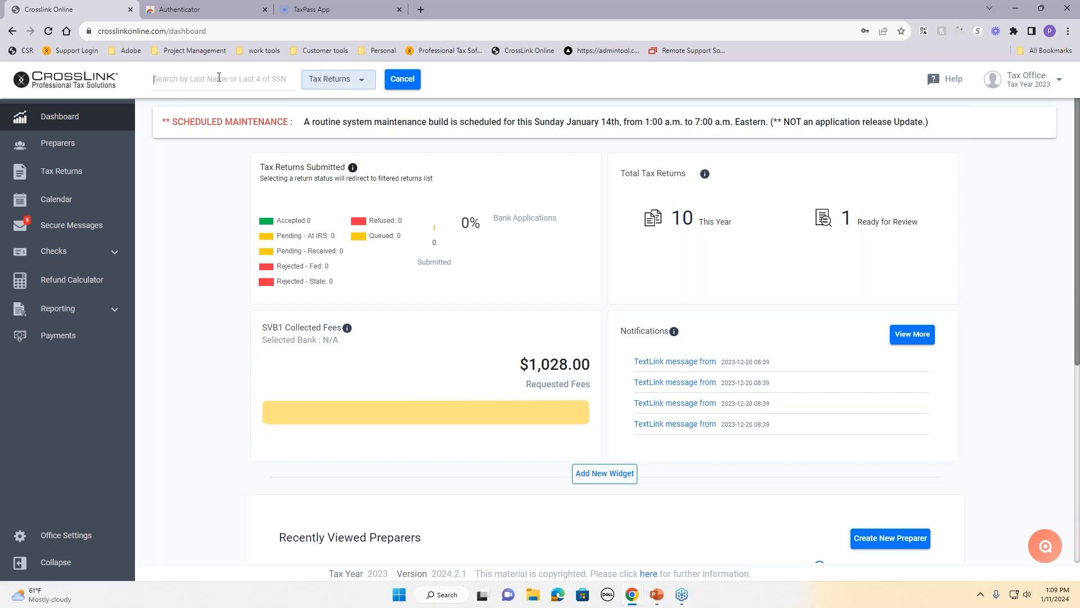
pyautogui.write('WON')
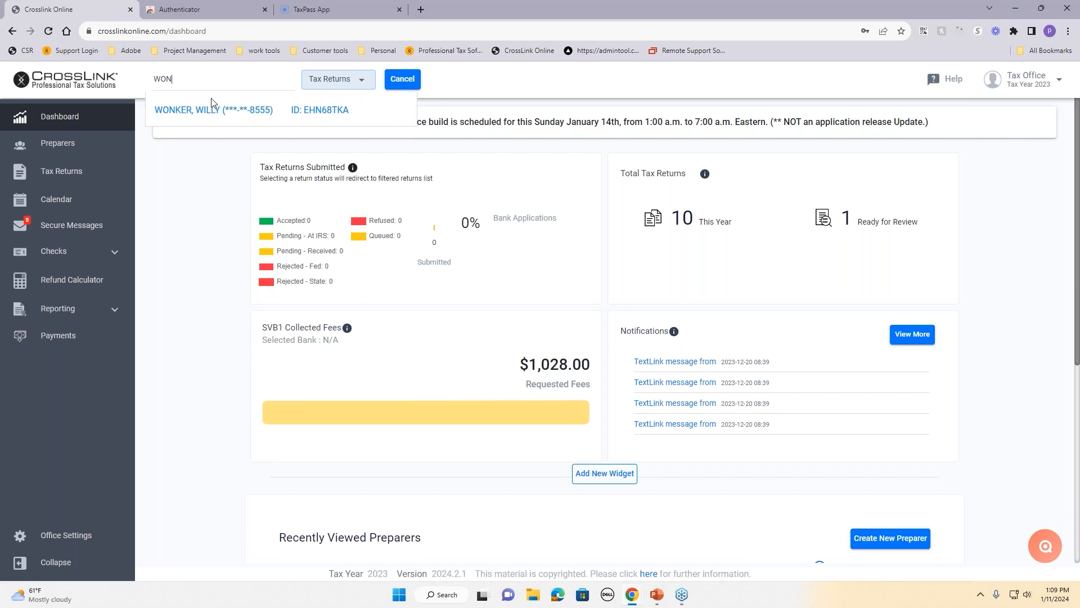
pyautogui.press('BackSpace')
pyautogui.press('BackSpace')
pyautogui.press('BackSpace')
pyautogui.write('11')
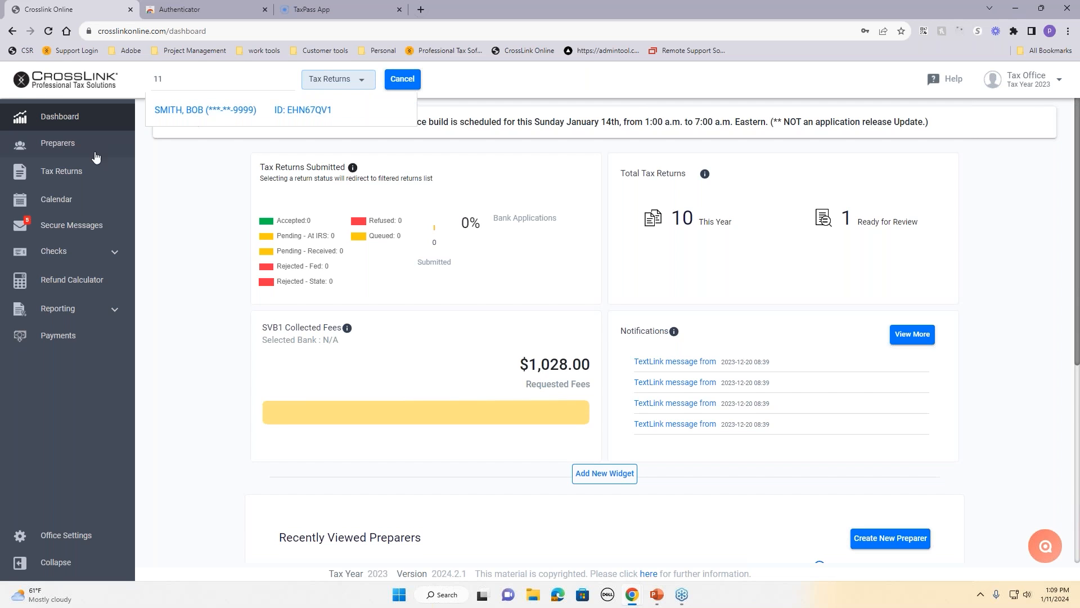
pyautogui.click(175, 111)
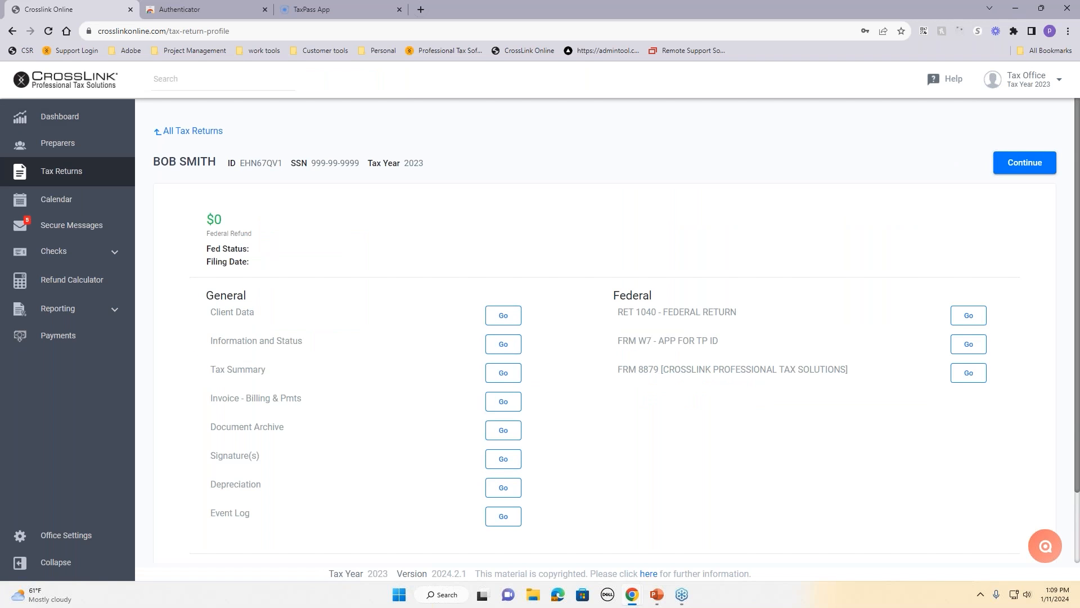
# Step: Check the header search's record-type options, then cancel the search
pyautogui.click(175, 84)
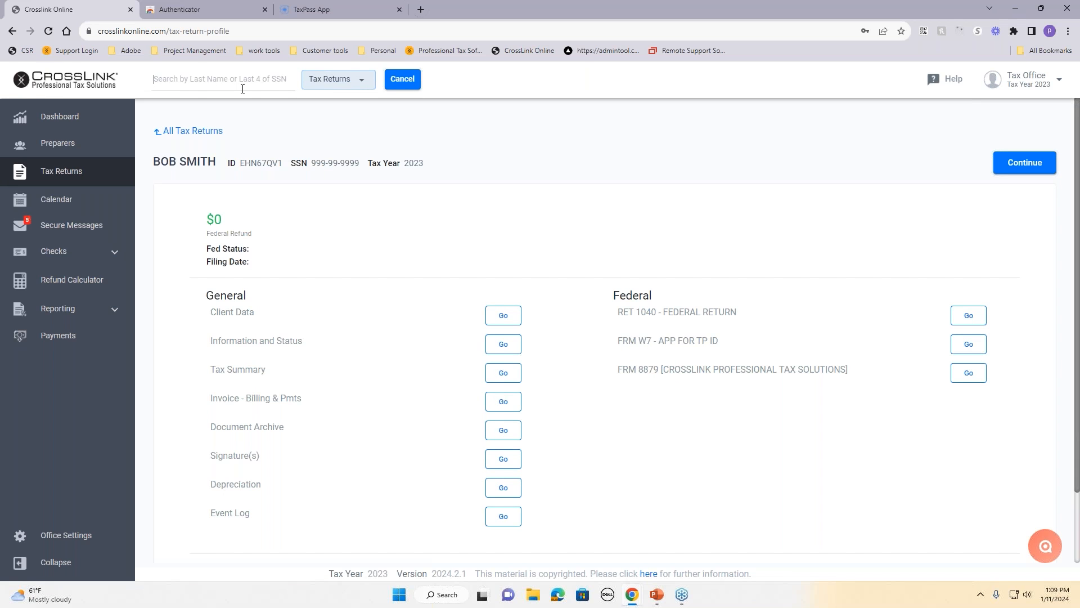
pyautogui.click(336, 85)
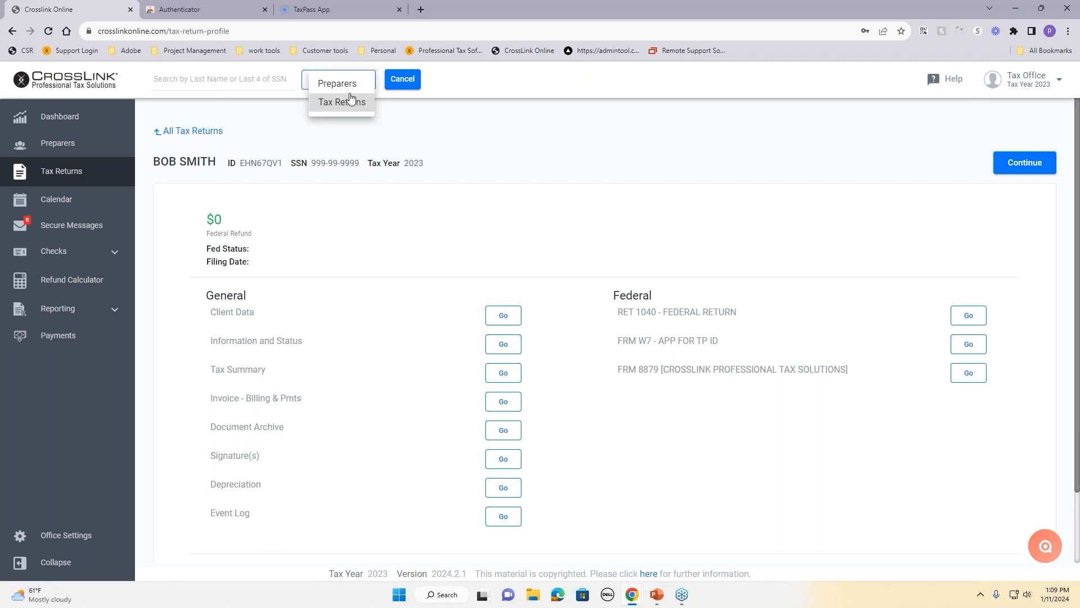
pyautogui.click(404, 80)
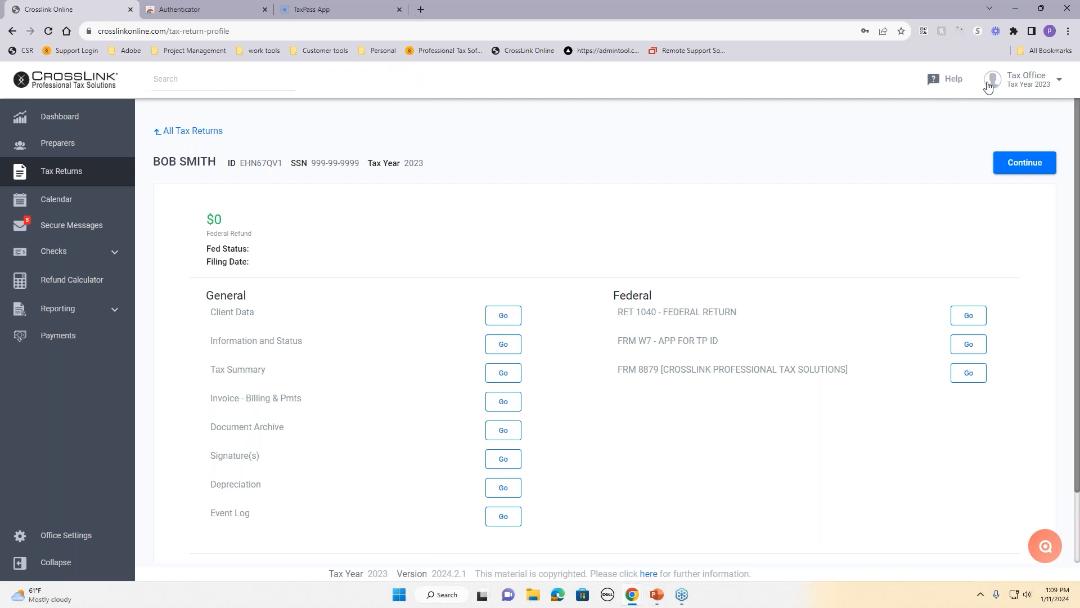
# Step: Browse the Help menu, then choose Switch Tax Year from the Tax Office account menu
pyautogui.click(949, 82)
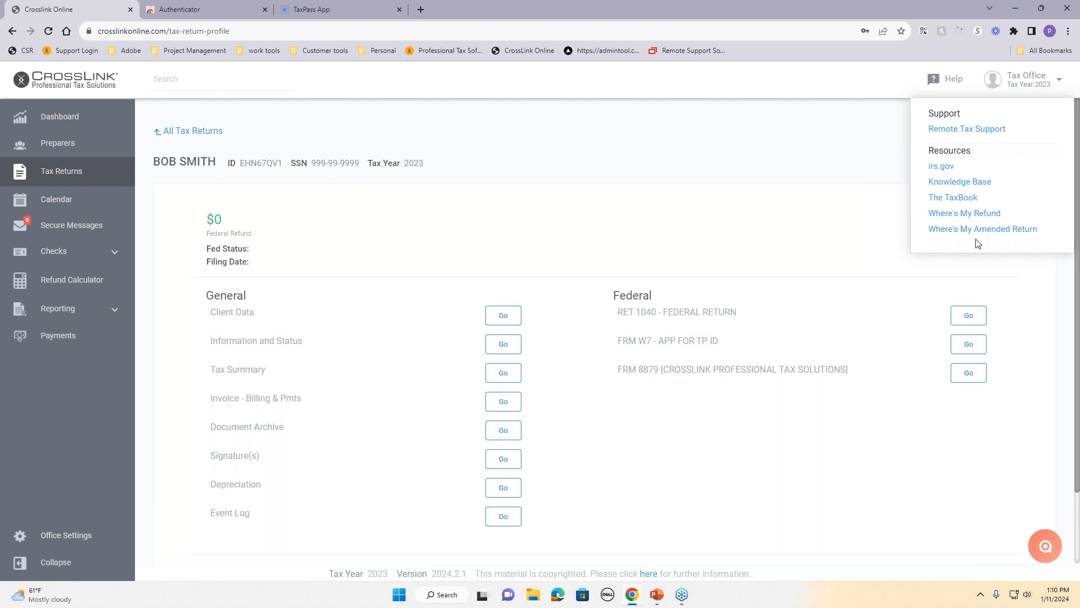
pyautogui.click(868, 159)
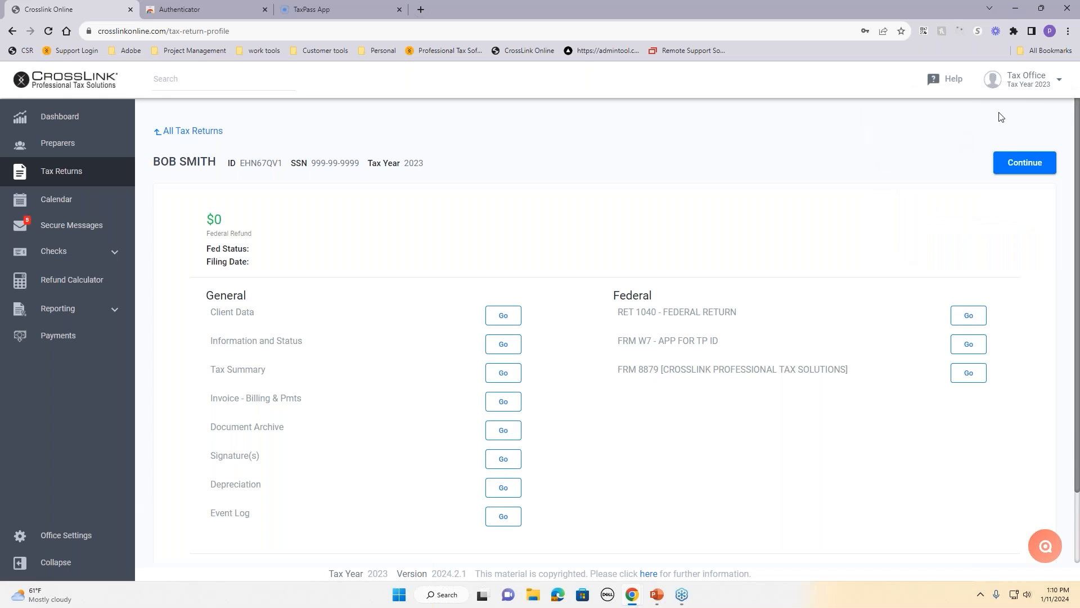
pyautogui.click(1029, 86)
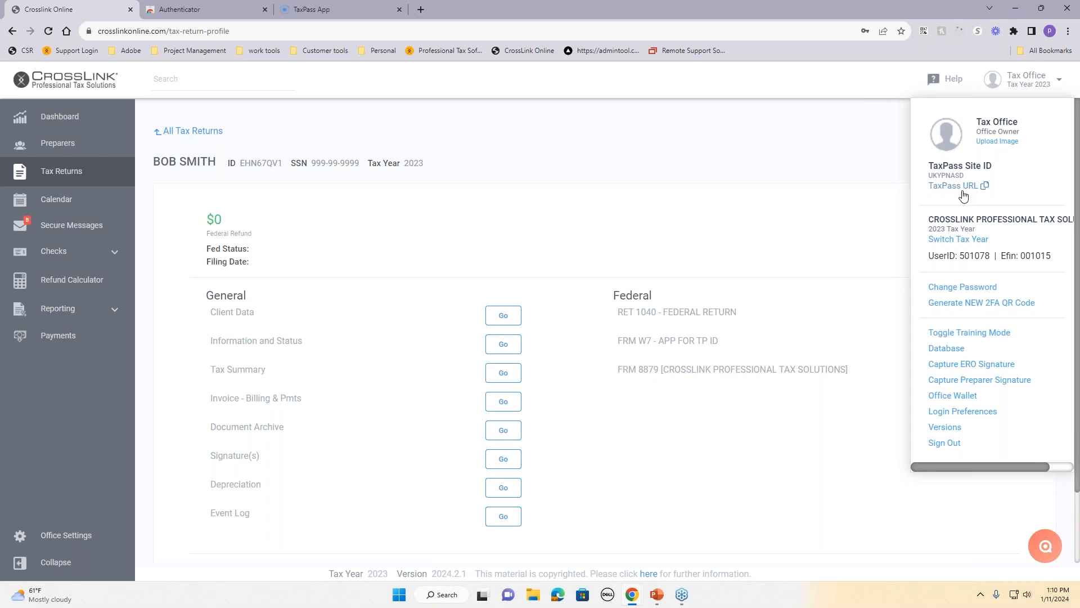
pyautogui.click(947, 240)
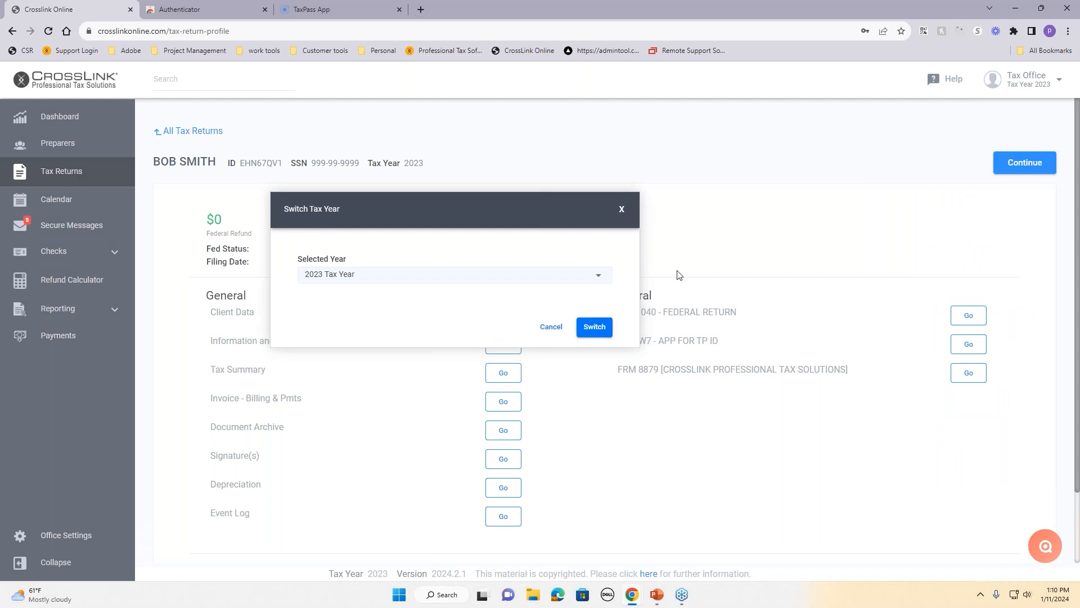
# Step: Check the available tax years and close the switcher, keeping 2023
pyautogui.click(595, 275)
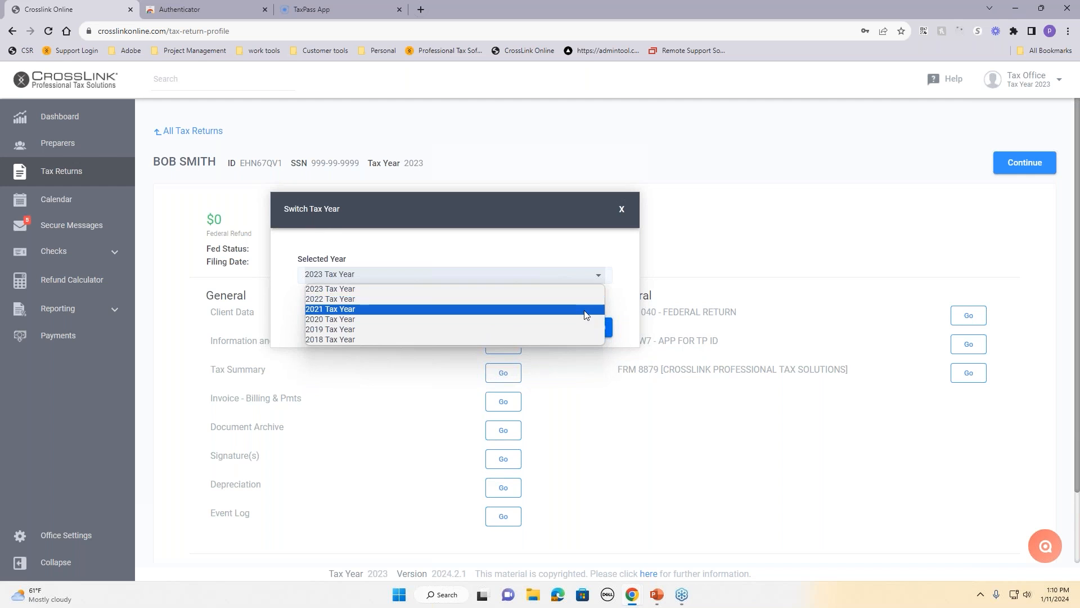
pyautogui.click(582, 237)
pyautogui.click(622, 215)
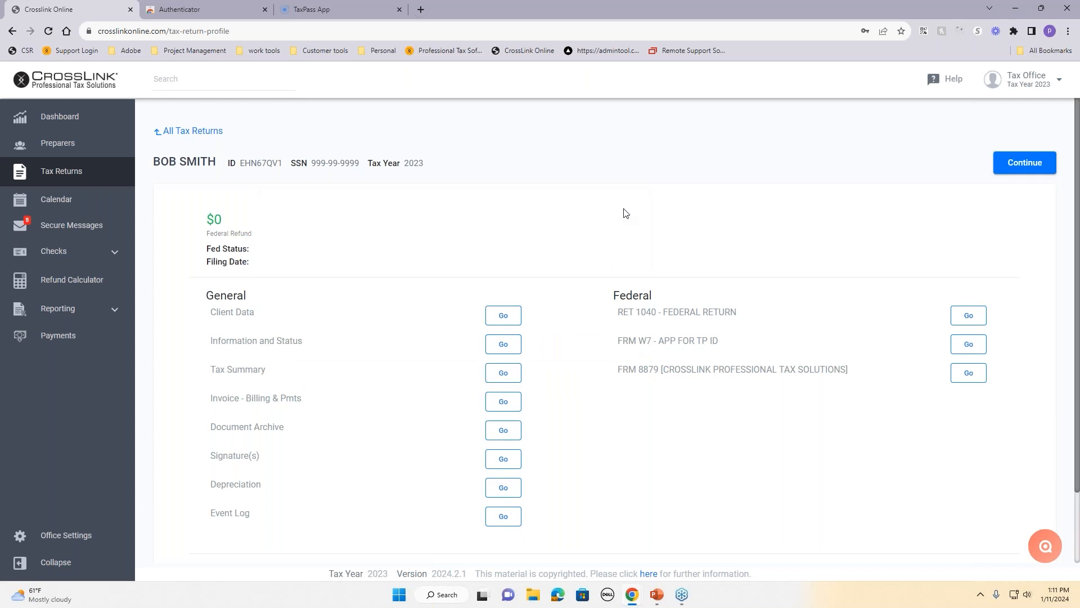
# Step: Look through the Tax Office account menu, then return to the office Dashboard
pyautogui.click(1021, 79)
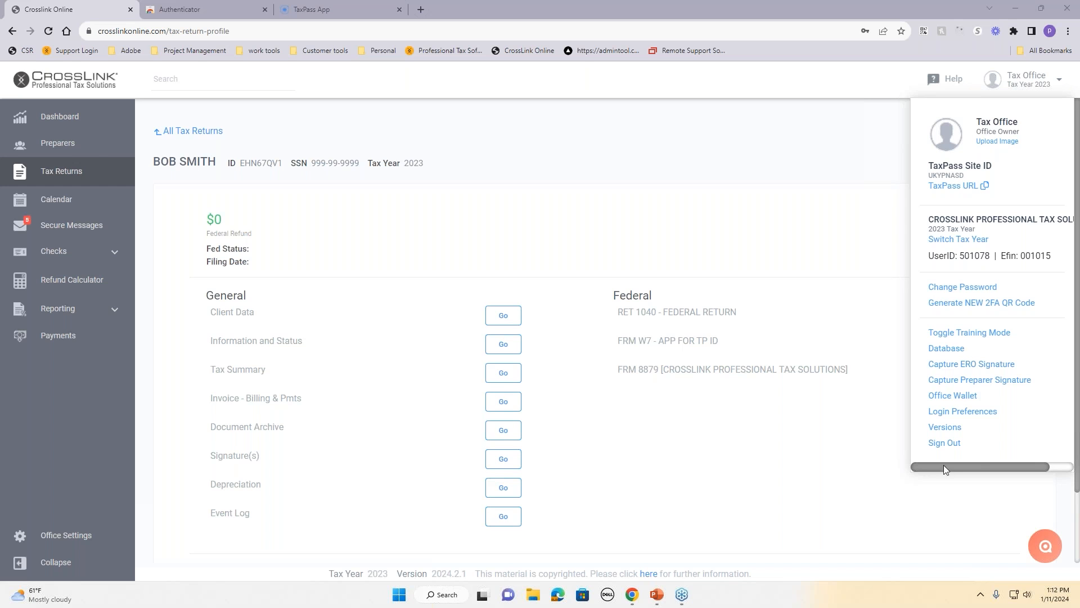
pyautogui.click(804, 148)
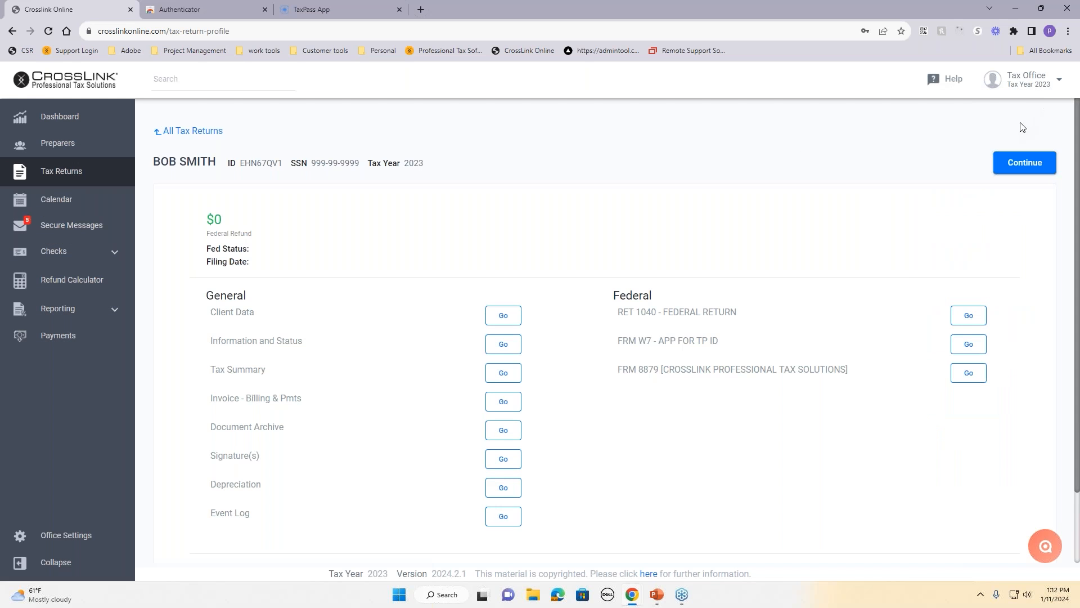
pyautogui.click(1035, 80)
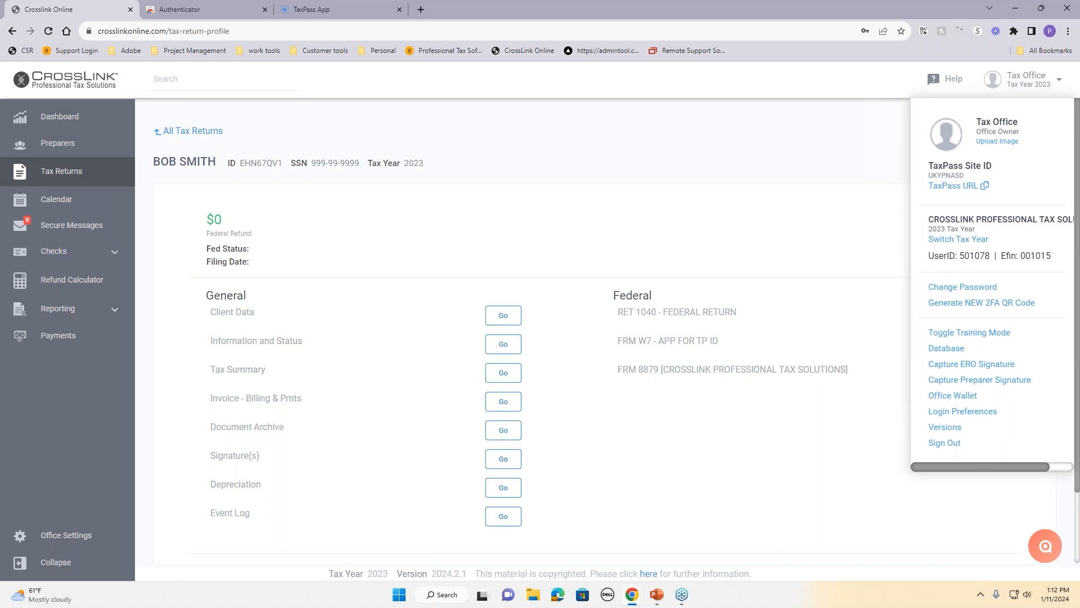
pyautogui.click(838, 149)
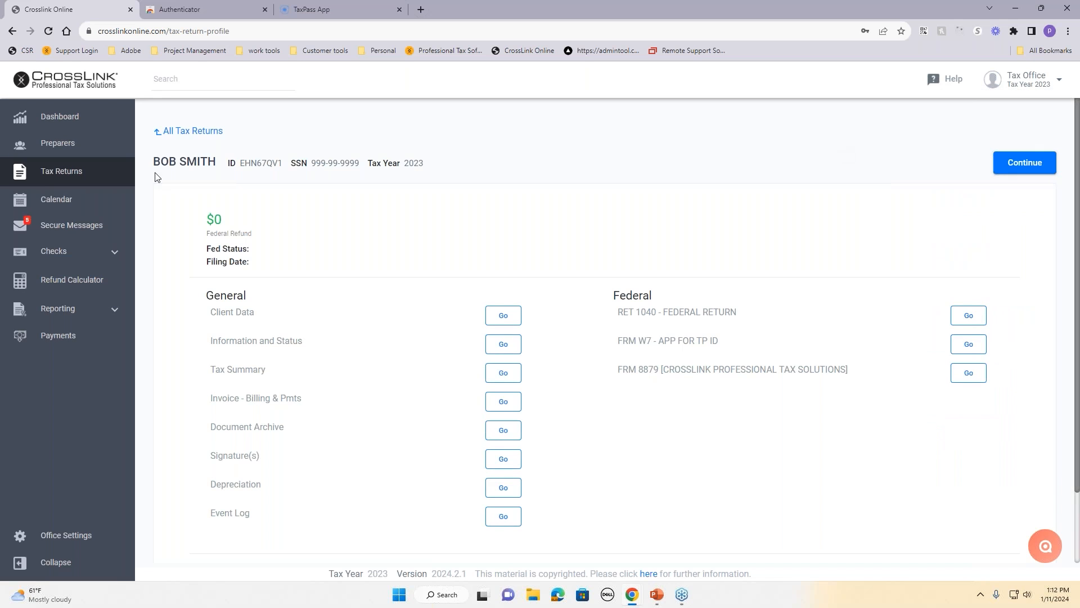
pyautogui.click(56, 116)
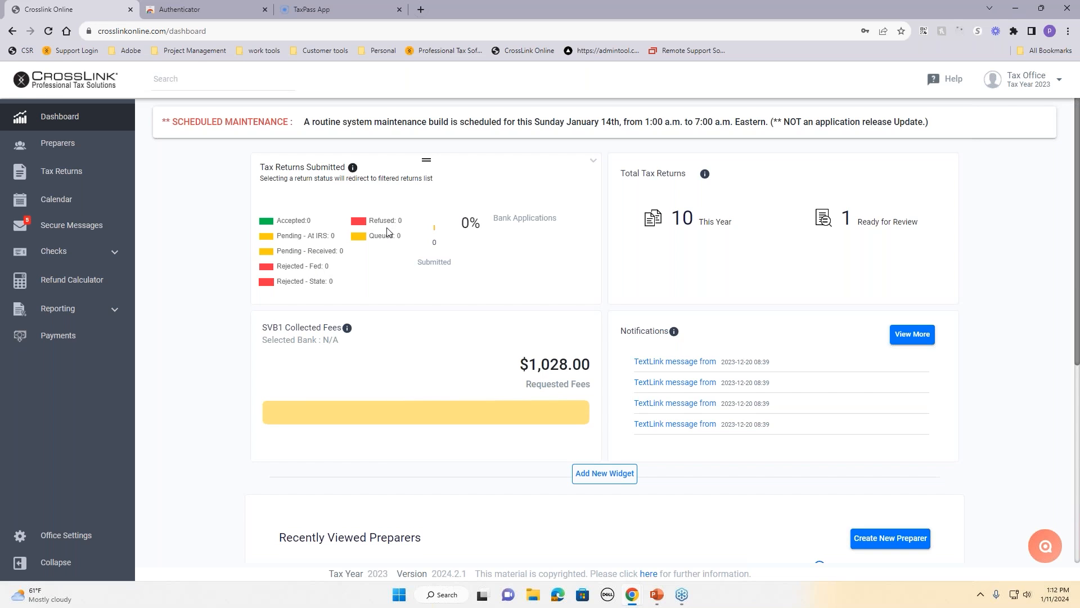
pyautogui.click(318, 237)
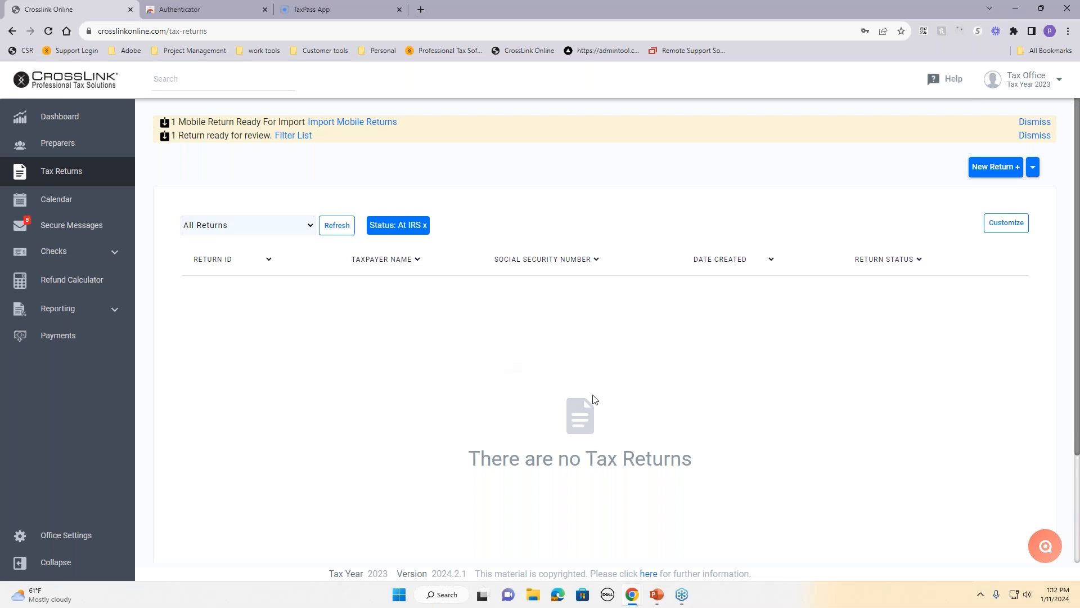
pyautogui.click(424, 226)
pyautogui.click(68, 139)
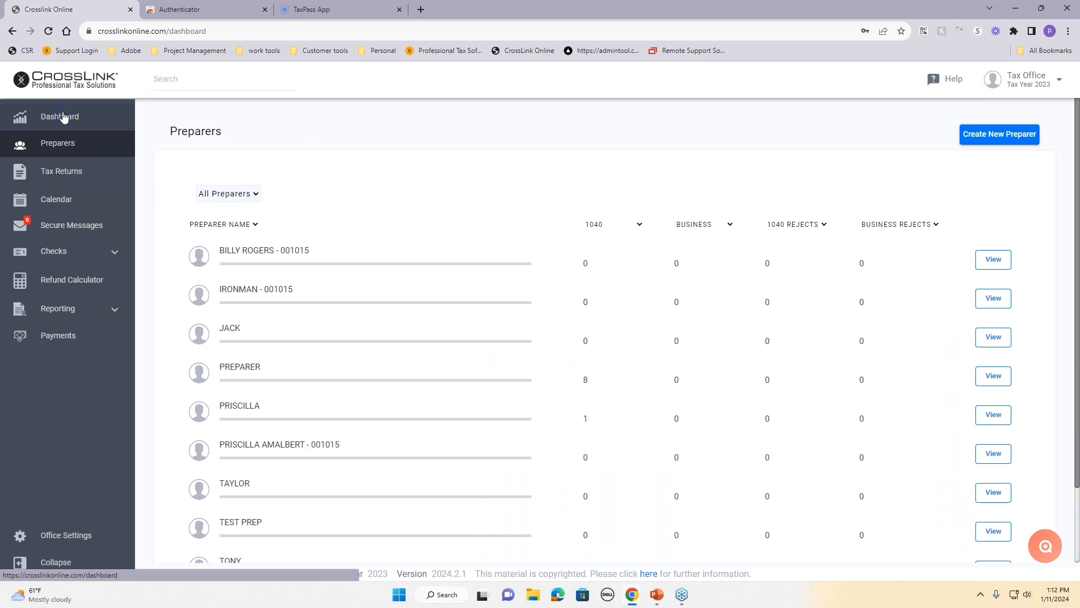
pyautogui.click(67, 118)
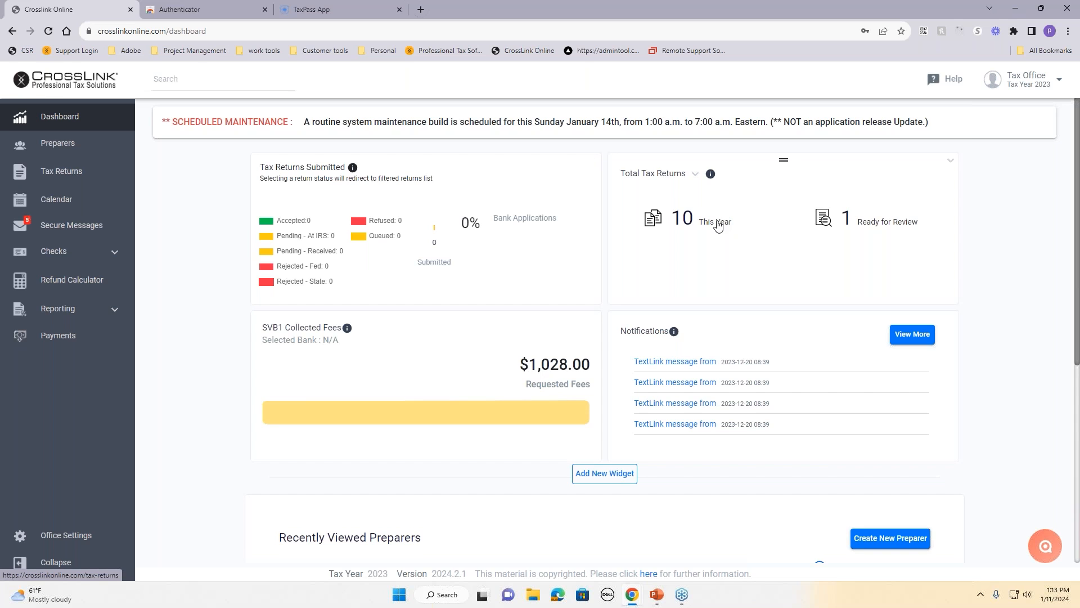
pyautogui.click(879, 223)
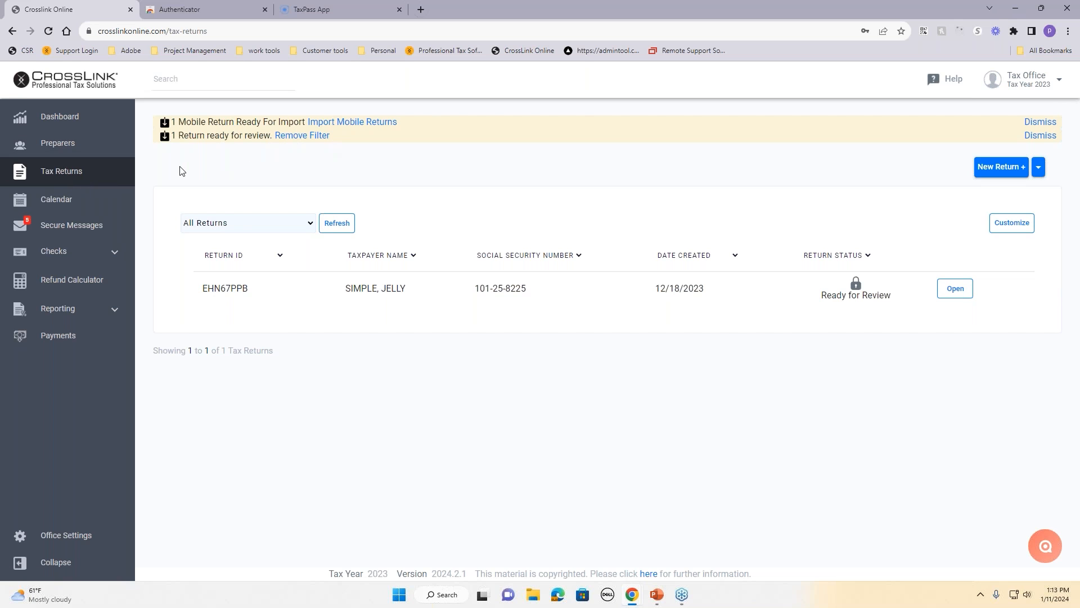
pyautogui.click(58, 116)
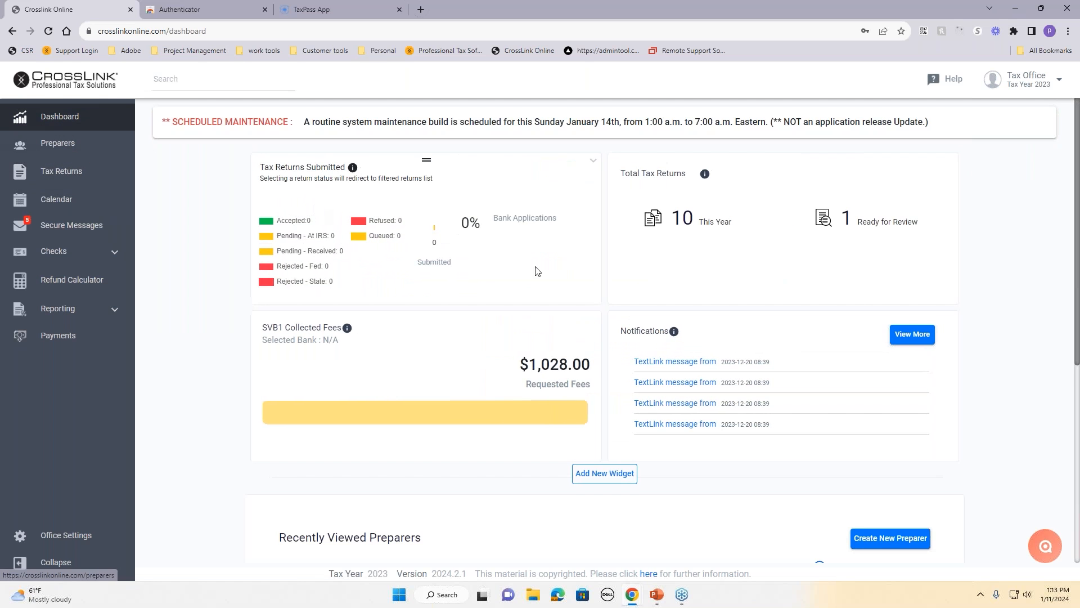
pyautogui.click(51, 171)
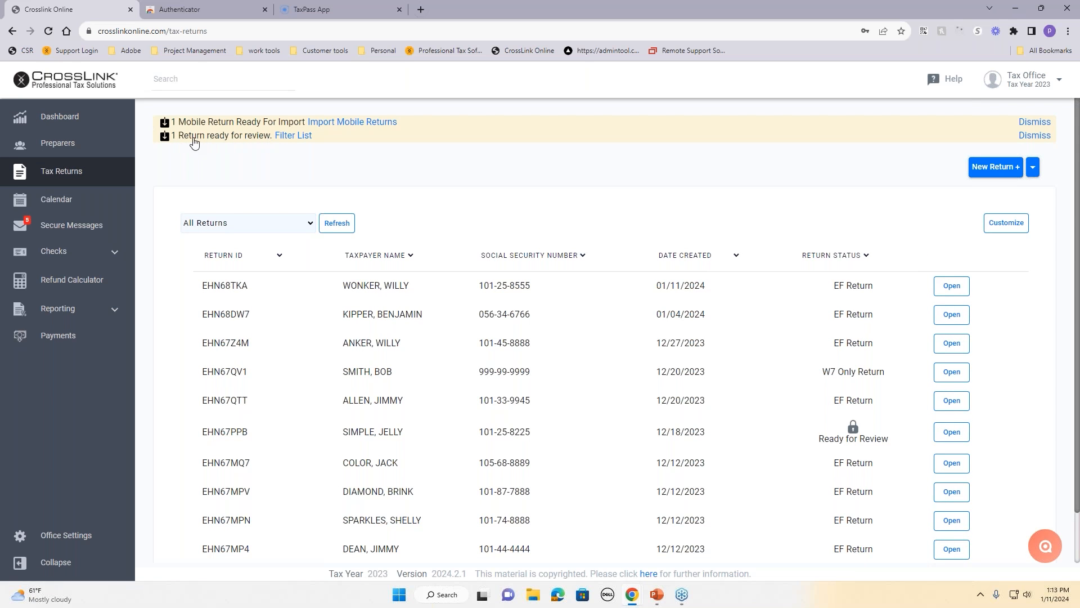
pyautogui.click(292, 135)
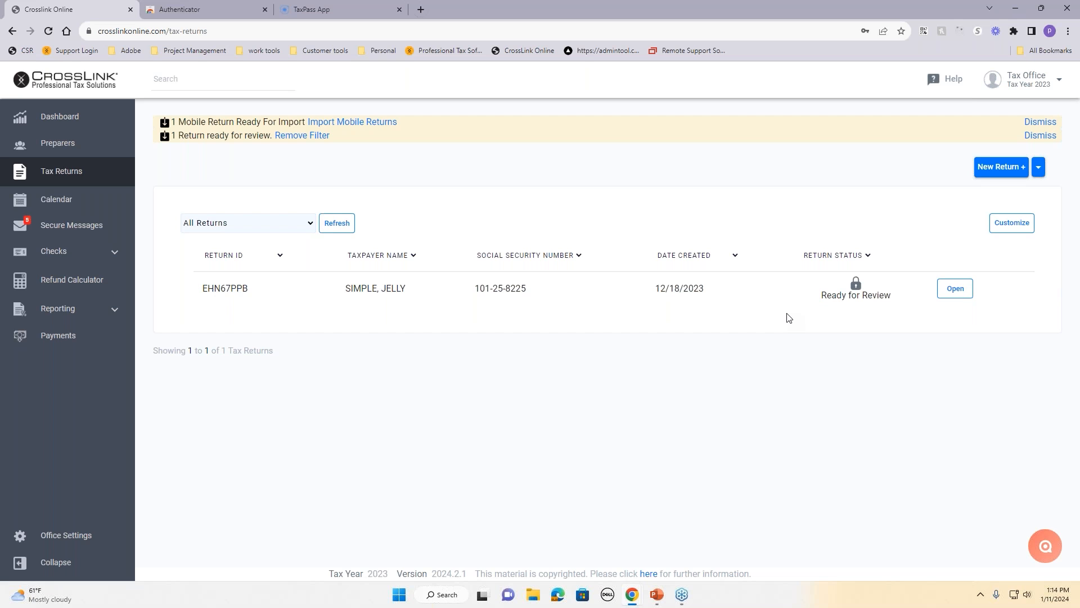
pyautogui.click(57, 120)
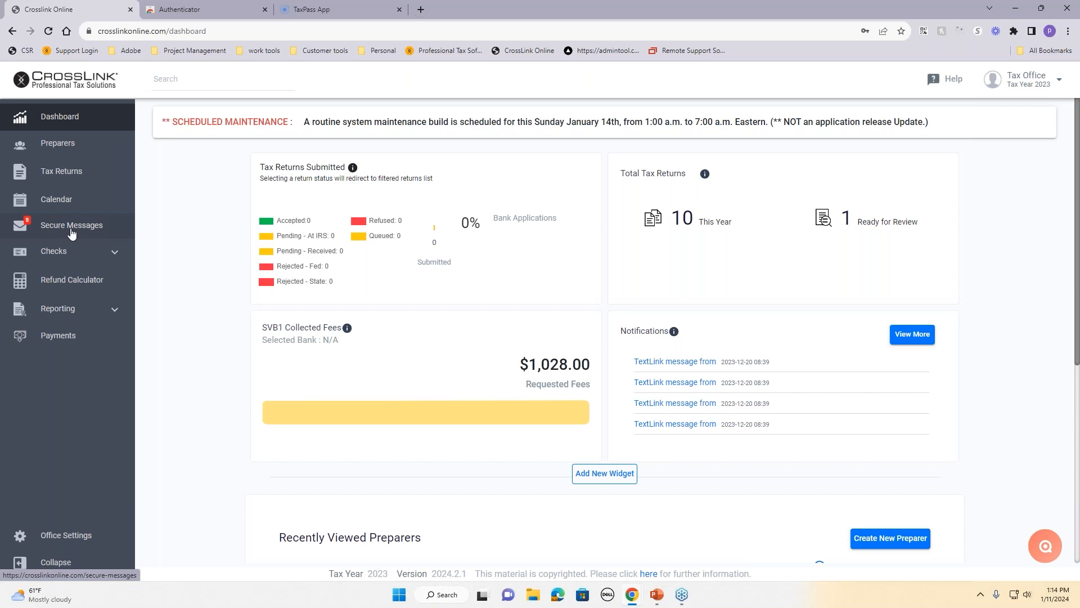
# Step: Start a new secure message and choose a preparer as the recipient
pyautogui.click(39, 235)
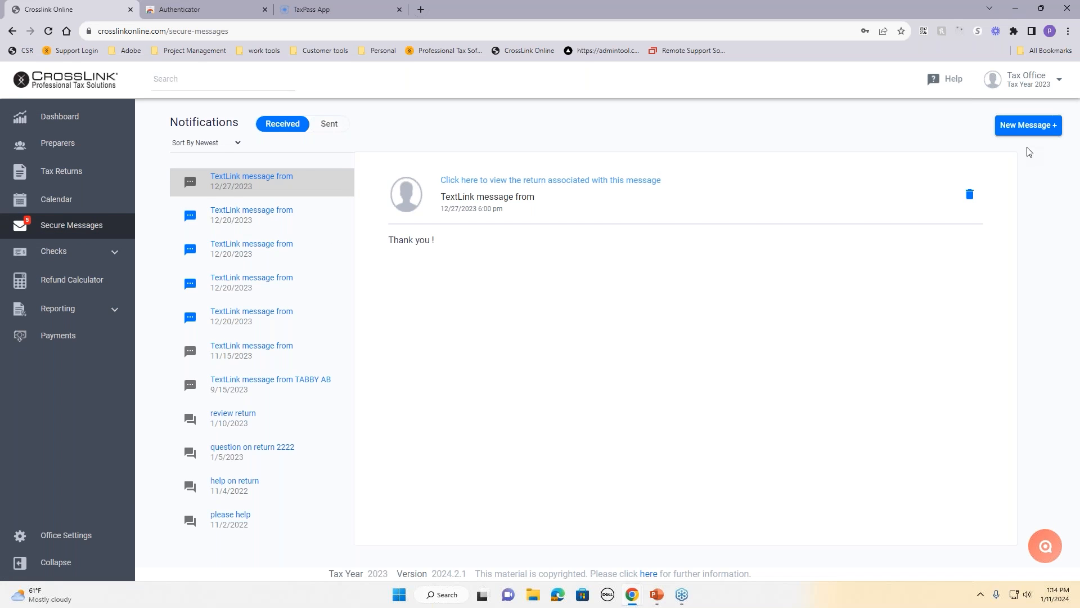
pyautogui.click(1024, 132)
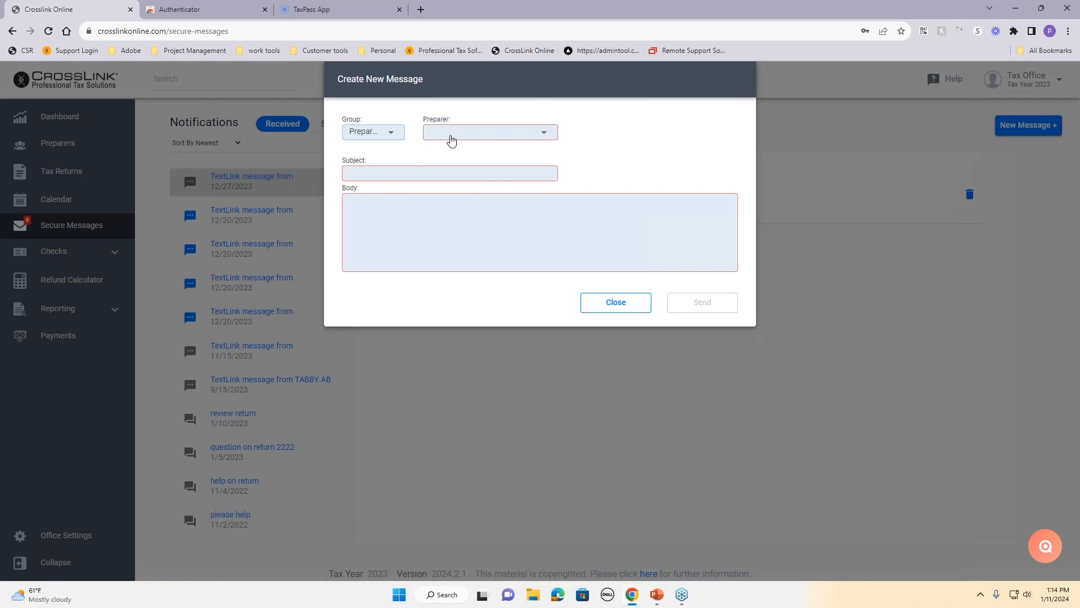
pyautogui.click(449, 138)
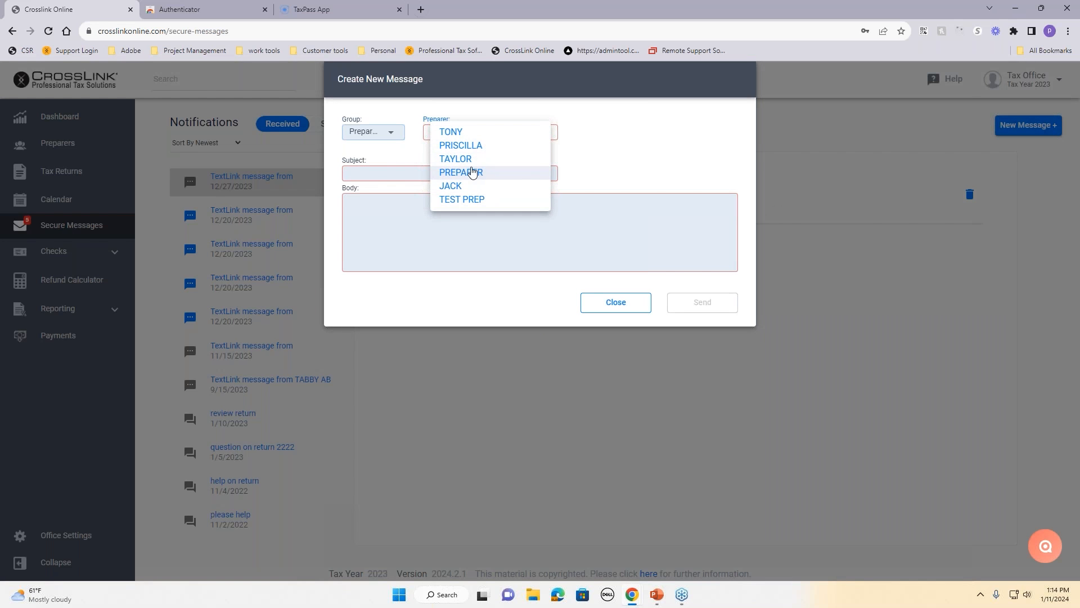
pyautogui.click(471, 159)
pyautogui.click(456, 175)
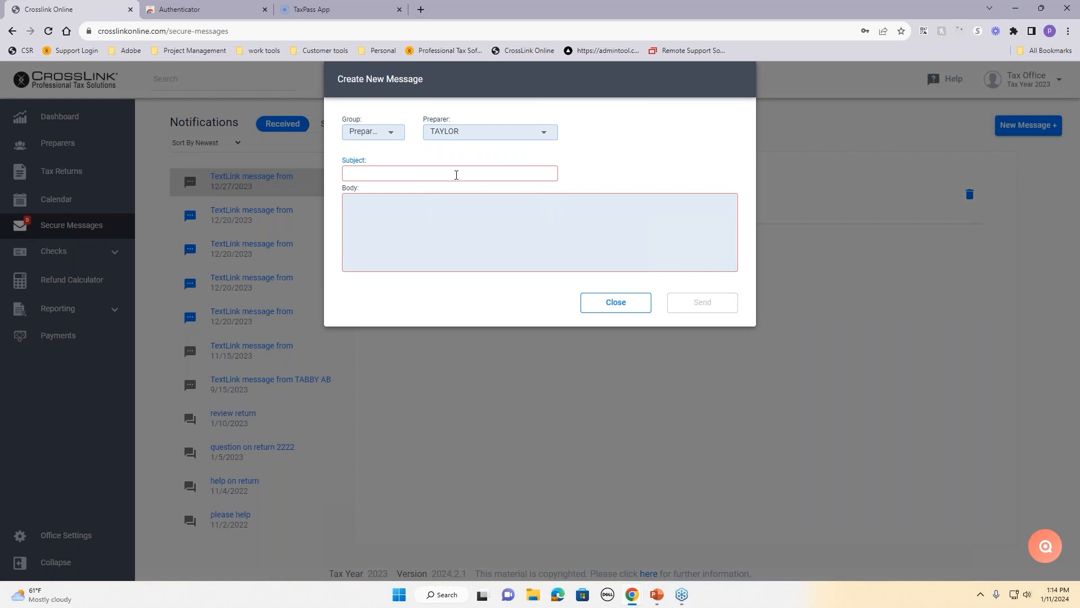
# Step: Send the message with subject 'client meeting' and body 'cn tuest', then dismiss the confirmation
pyautogui.write('client')
pyautogui.write(' me')
pyautogui.press('BackSpace')
pyautogui.write('meeting')
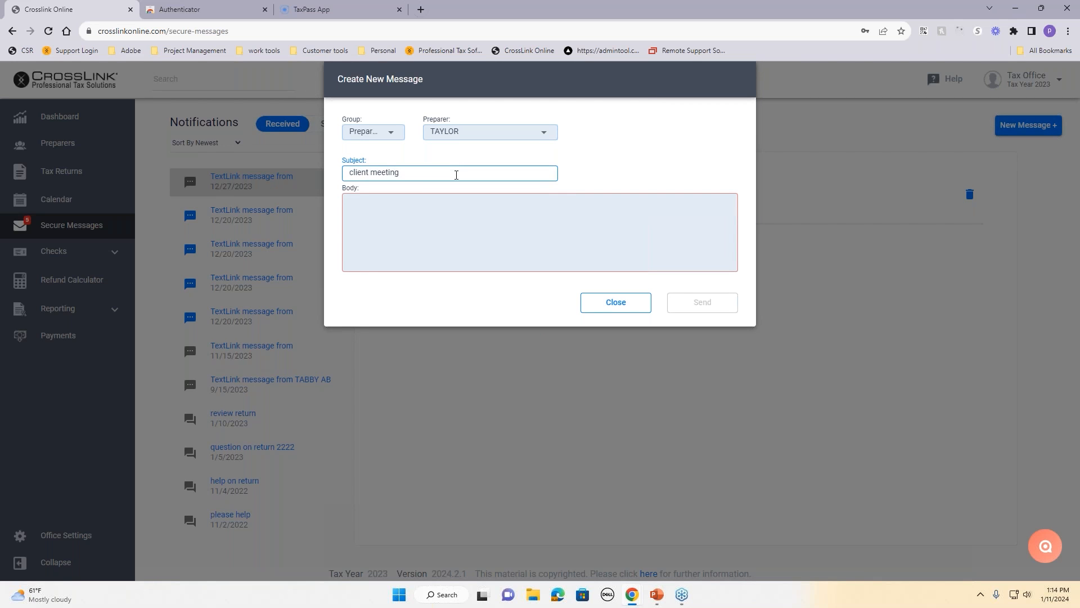
pyautogui.click(431, 207)
pyautogui.write('cn tuest')
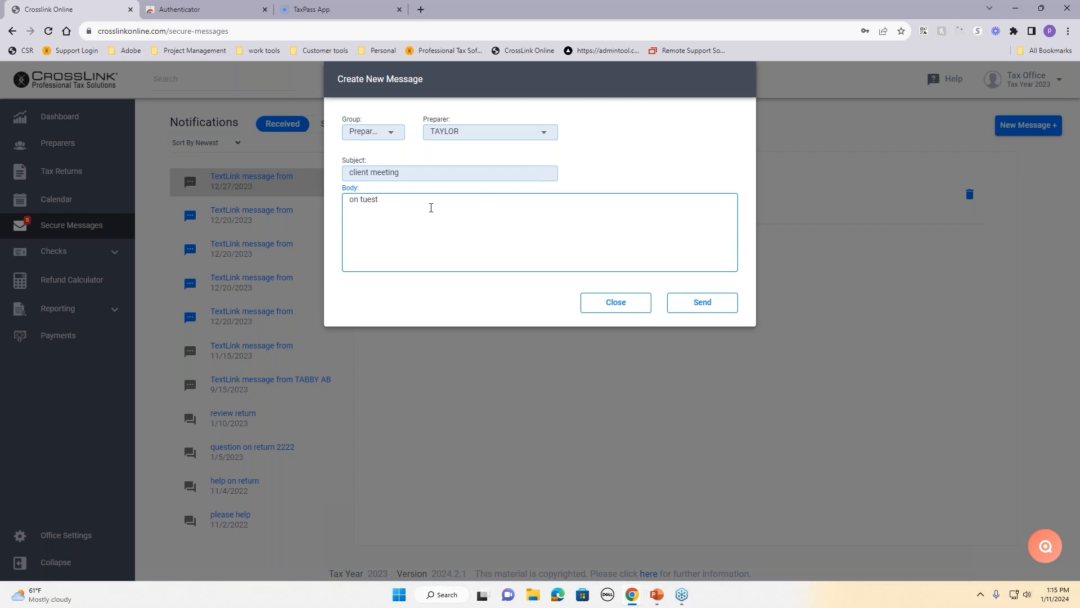
pyautogui.click(731, 303)
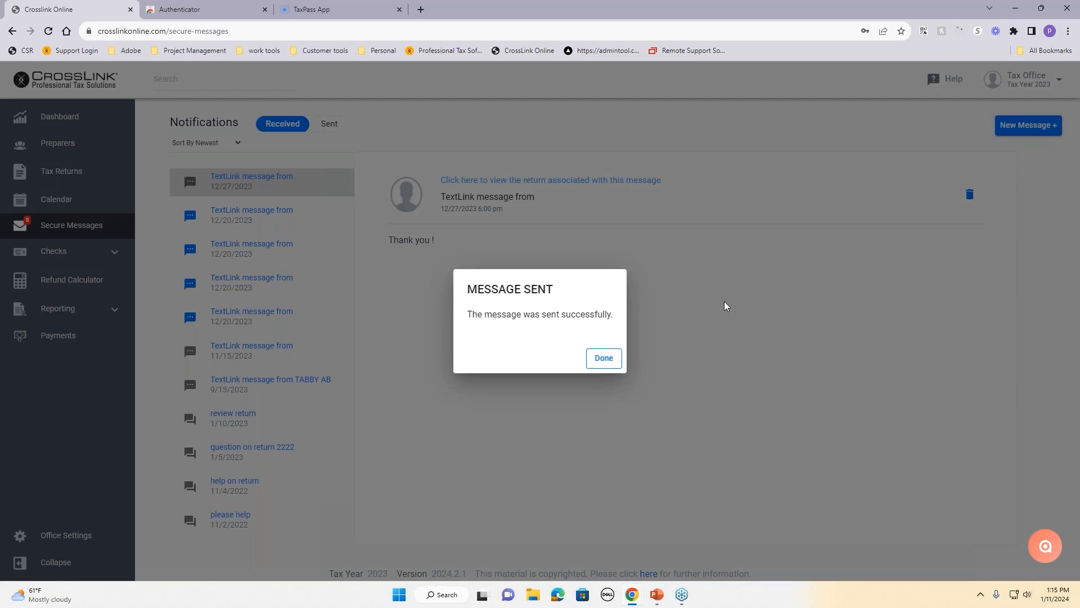
pyautogui.click(615, 361)
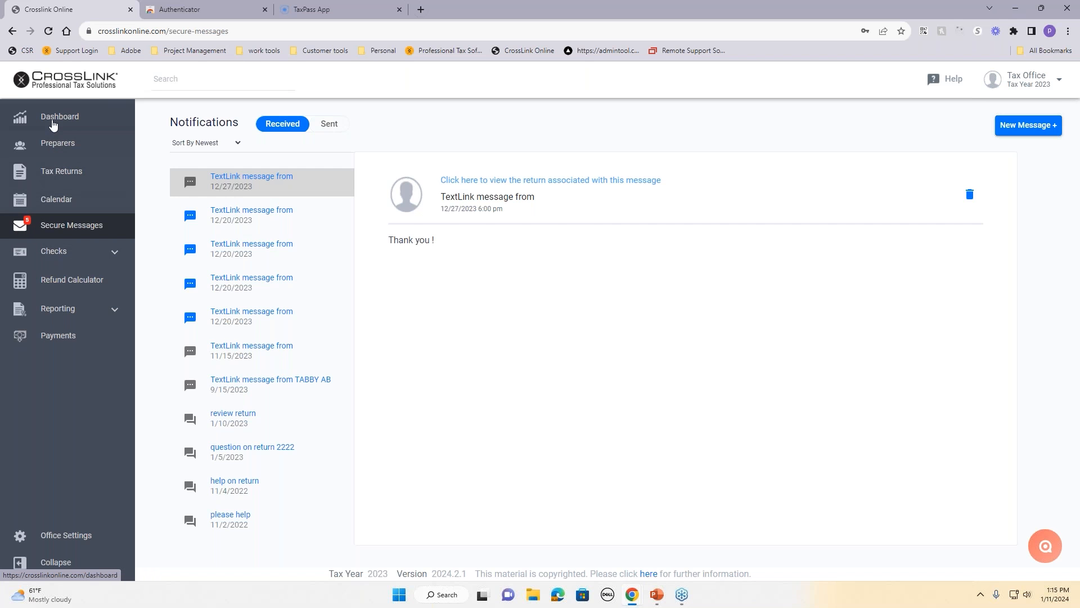
# Step: Read the four unread TextLink messages in Secure Messages
pyautogui.click(20, 116)
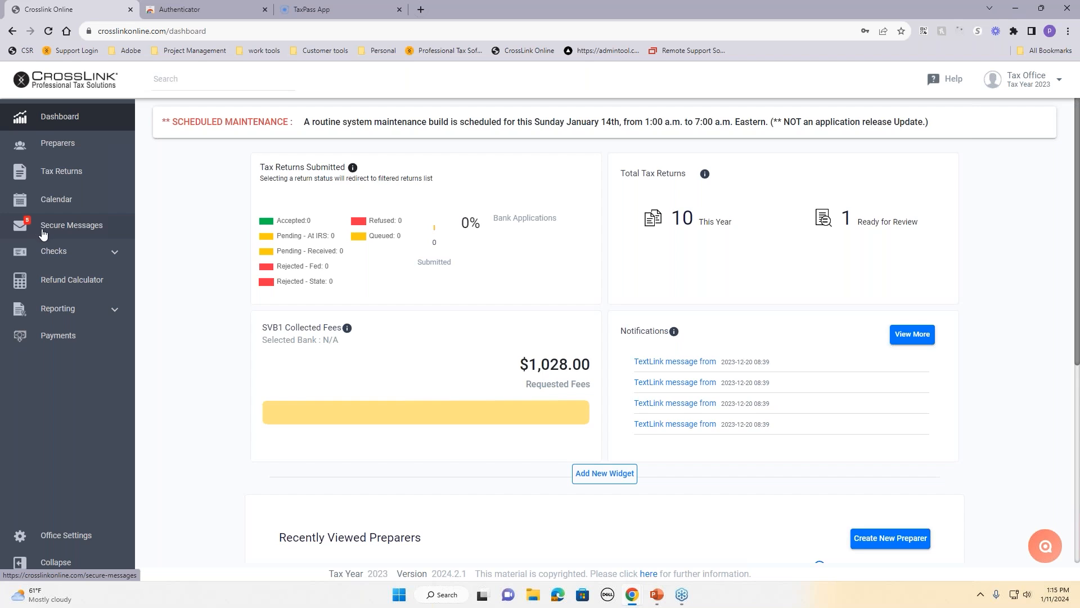
pyautogui.click(37, 230)
pyautogui.click(253, 217)
pyautogui.click(251, 257)
pyautogui.click(236, 286)
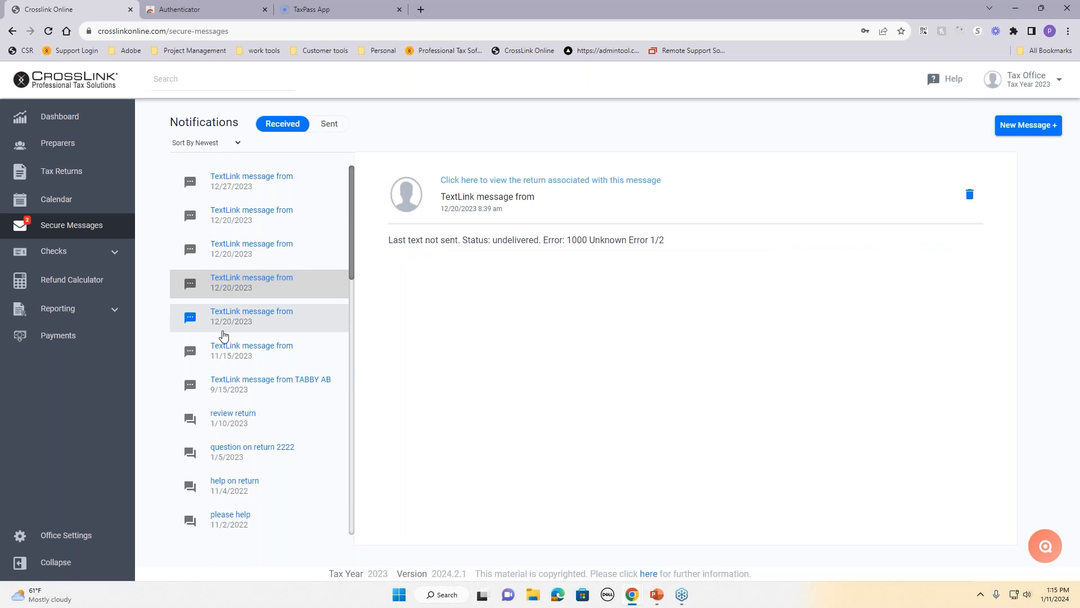
pyautogui.click(223, 332)
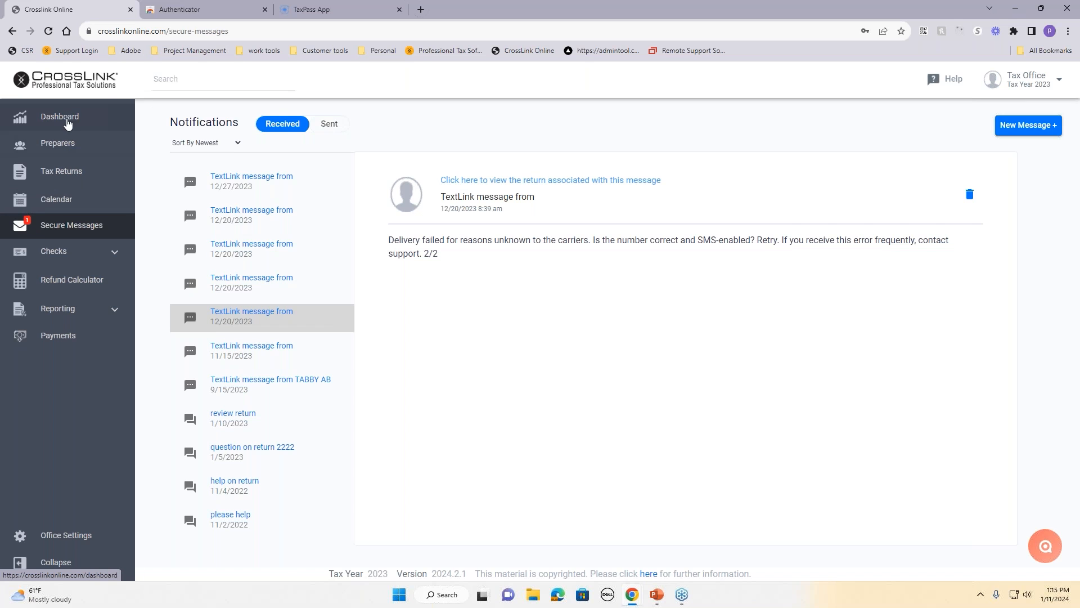
# Step: Return to the Dashboard and scroll through it
pyautogui.click(48, 117)
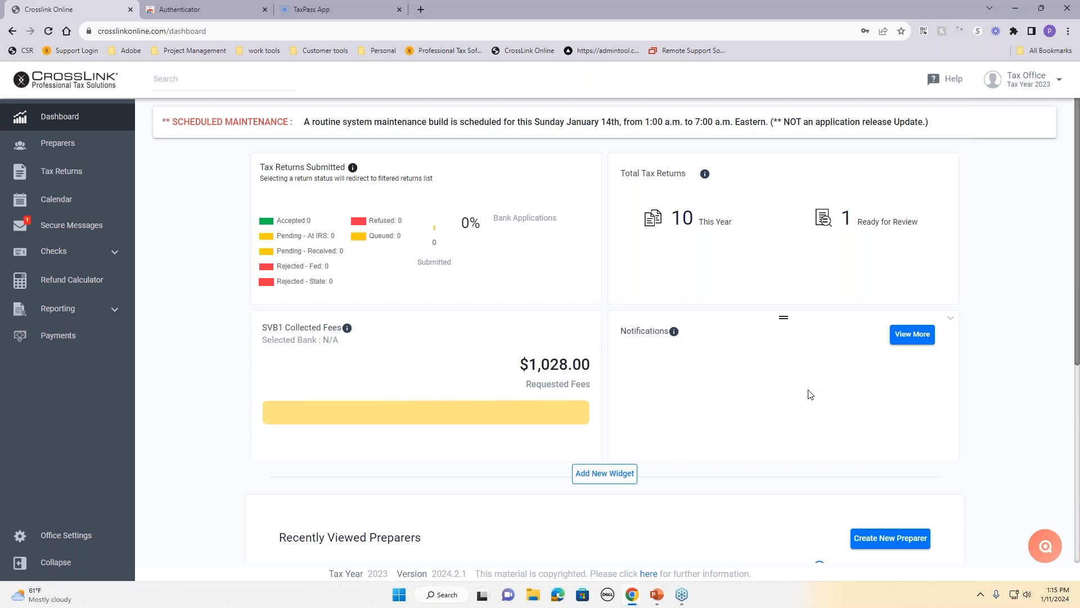
pyautogui.scroll(-5, 810, 394)
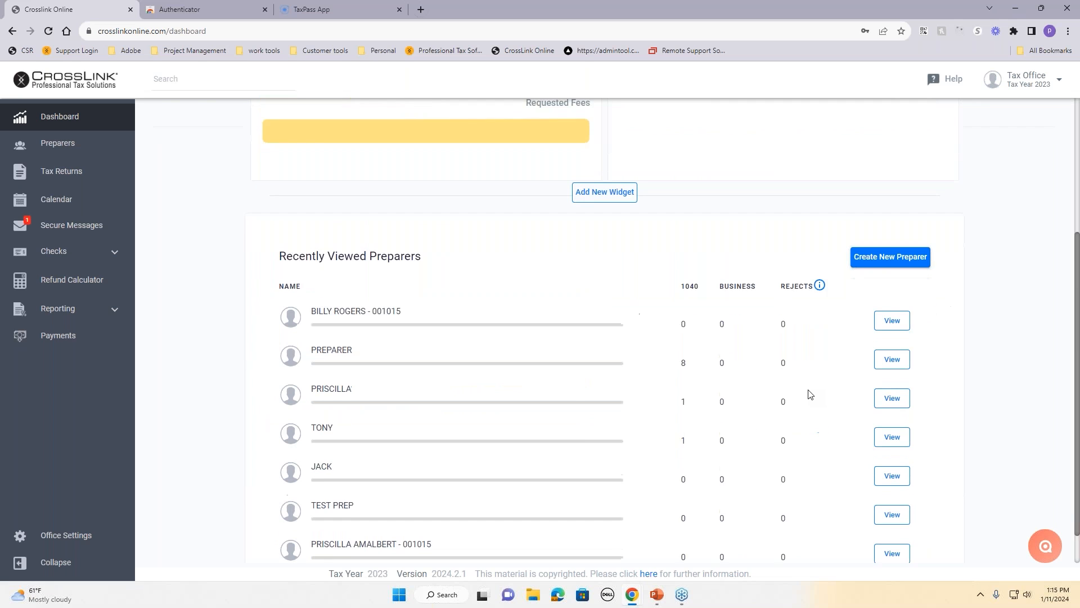
pyautogui.scroll(5, 811, 394)
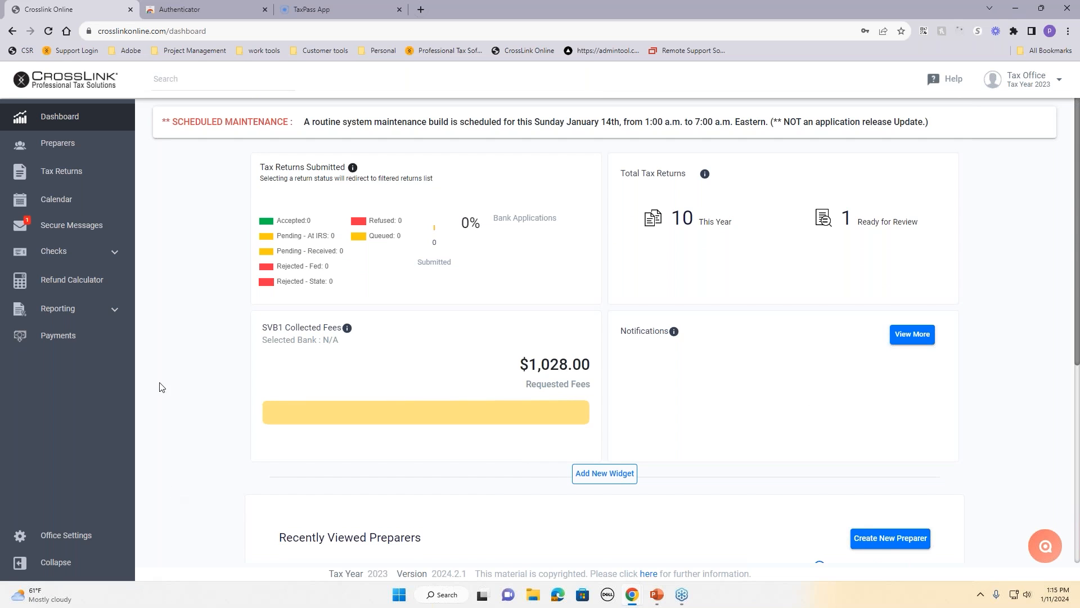
# Step: Start the refund calculator with the Single, Children and Home cards selected
pyautogui.click(86, 290)
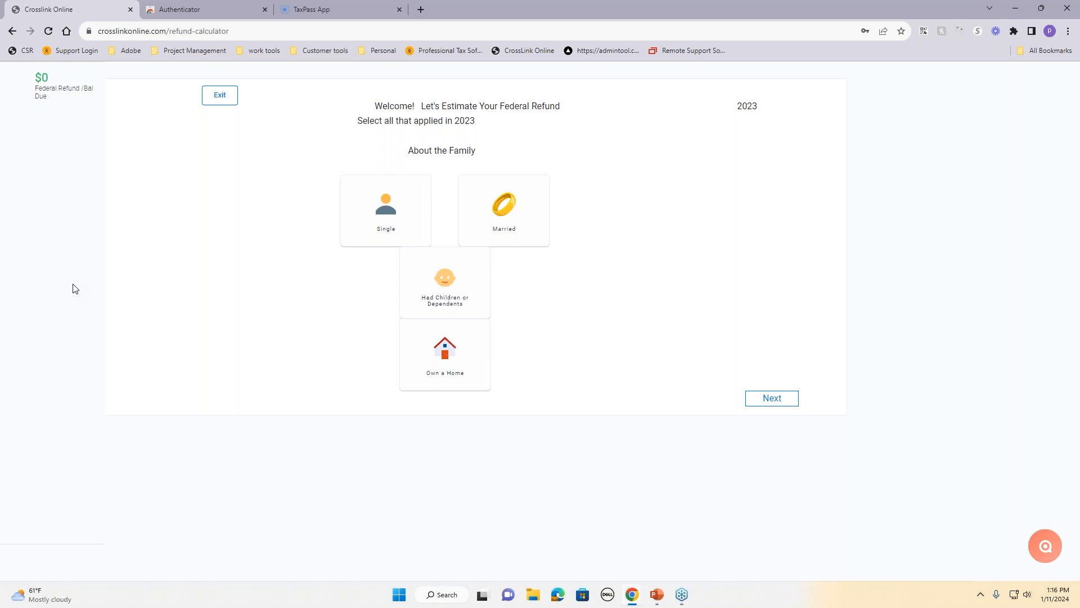
pyautogui.click(373, 225)
pyautogui.click(459, 293)
pyautogui.click(457, 363)
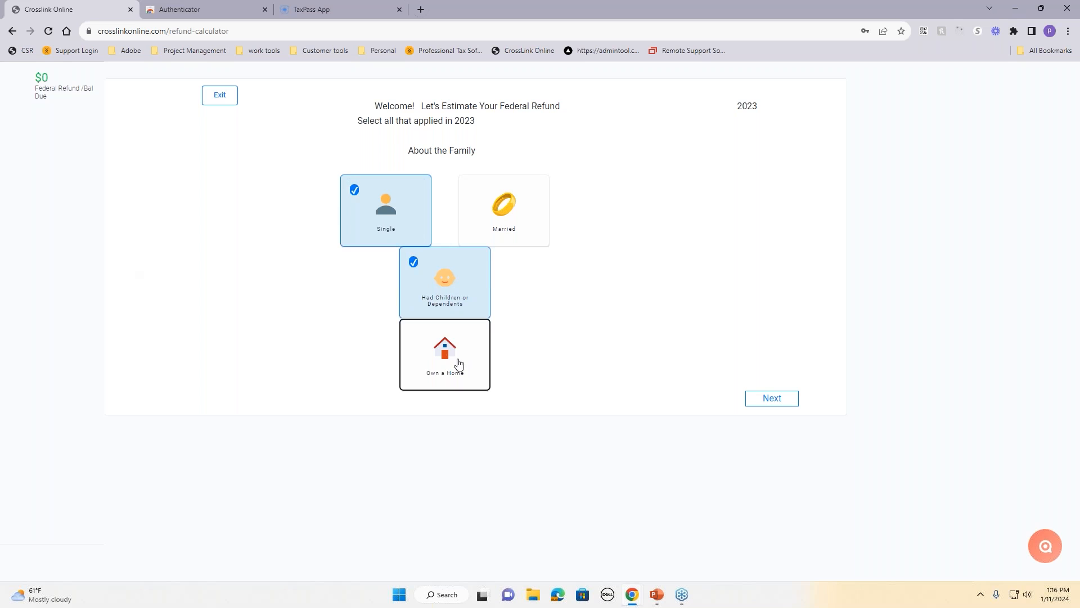
pyautogui.click(769, 400)
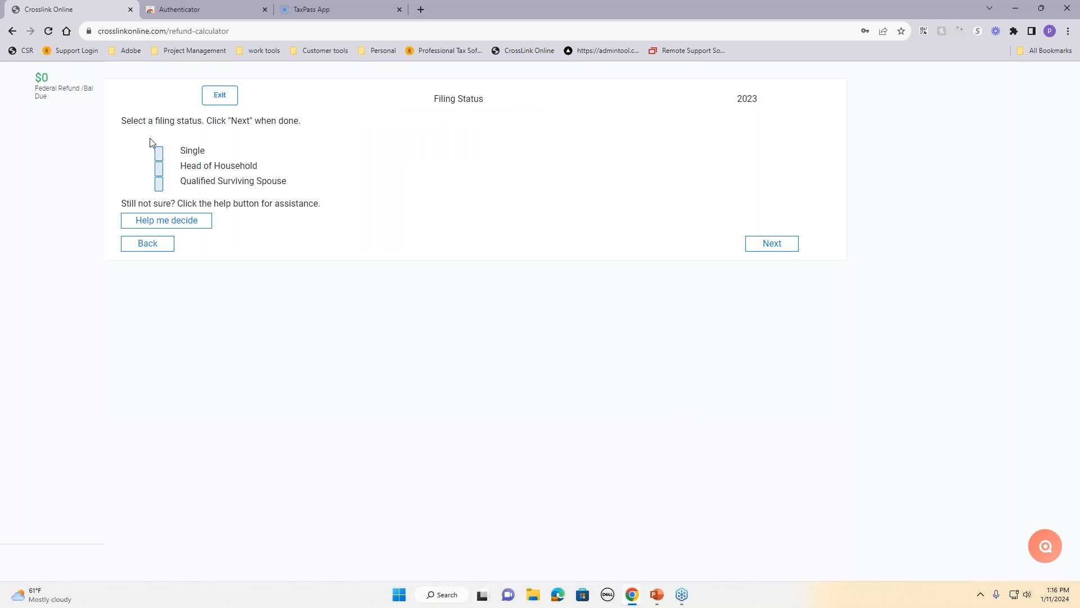
# Step: Choose Head of Household filing status and enter the taxpayer's birth date
pyautogui.click(159, 168)
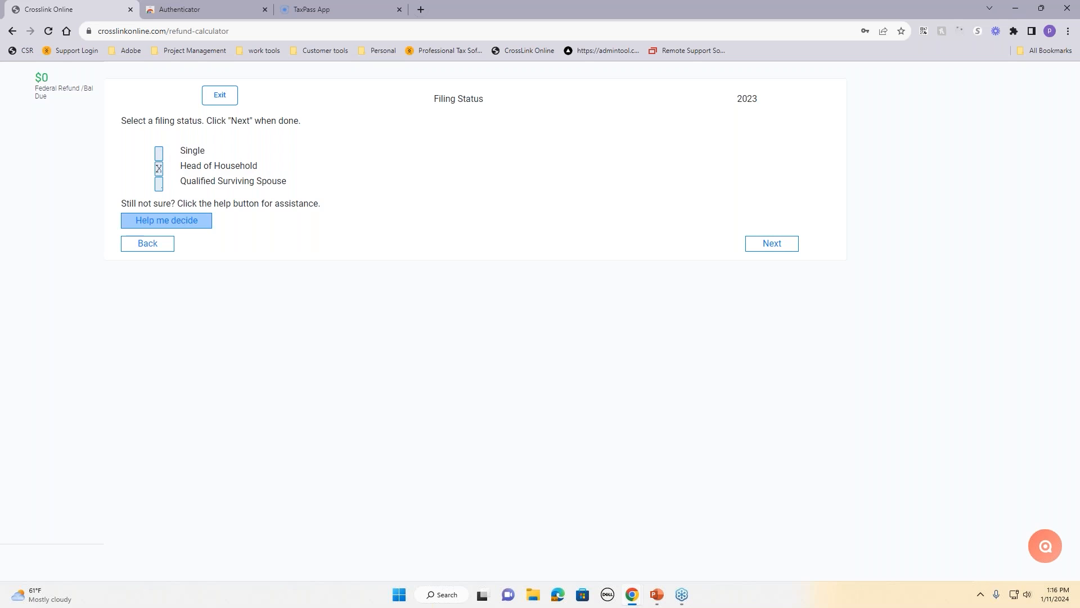
pyautogui.click(793, 249)
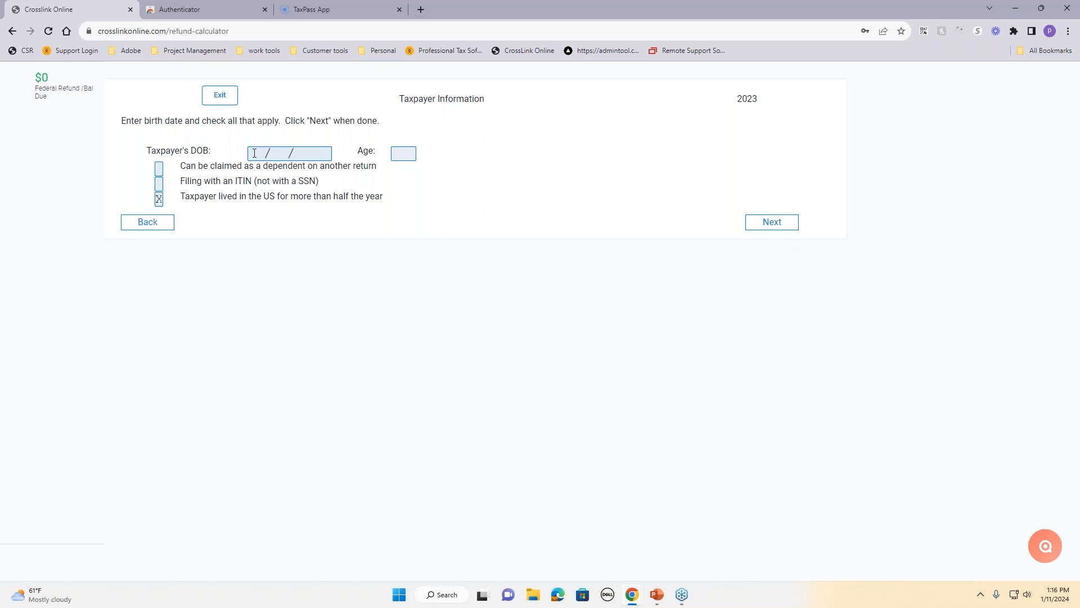
pyautogui.click(254, 153)
pyautogui.write('0100')
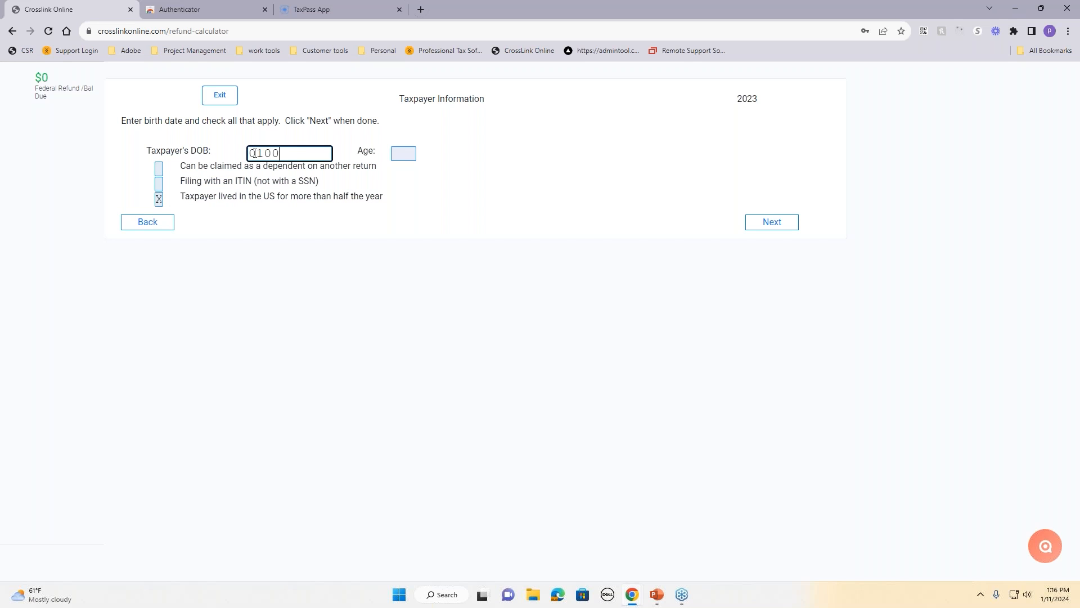
pyautogui.press('BackSpace')
pyautogui.press('BackSpace')
pyautogui.press('BackSpace')
pyautogui.write('1/0')
pyautogui.write('4/1992')
pyautogui.press('Tab')
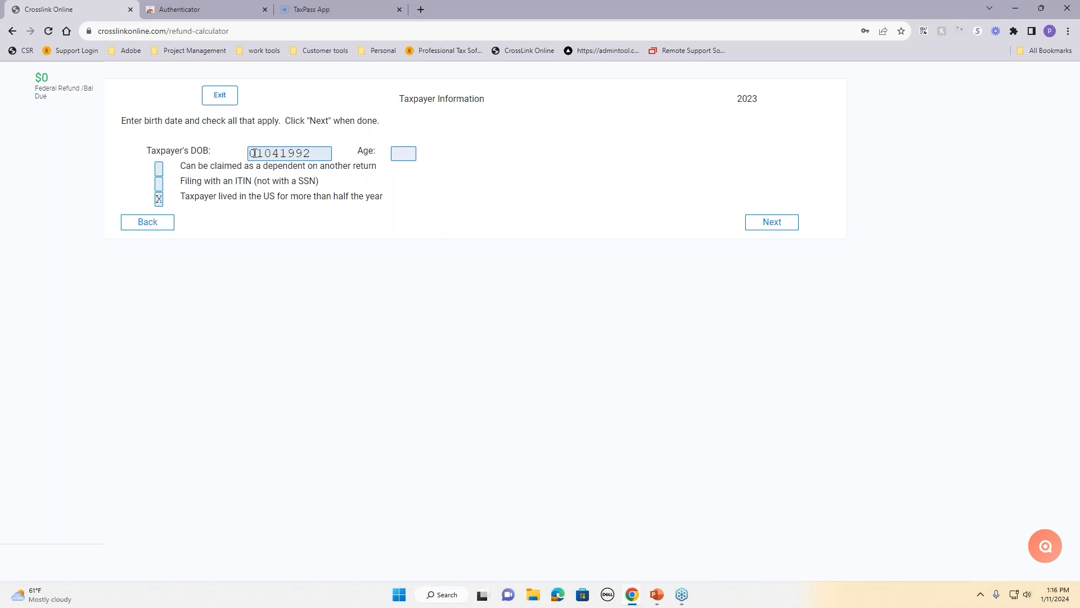
pyautogui.click(772, 232)
# Step: Enter 2 children under 17 and 2 children 18 and under, then continue to Income
pyautogui.click(270, 163)
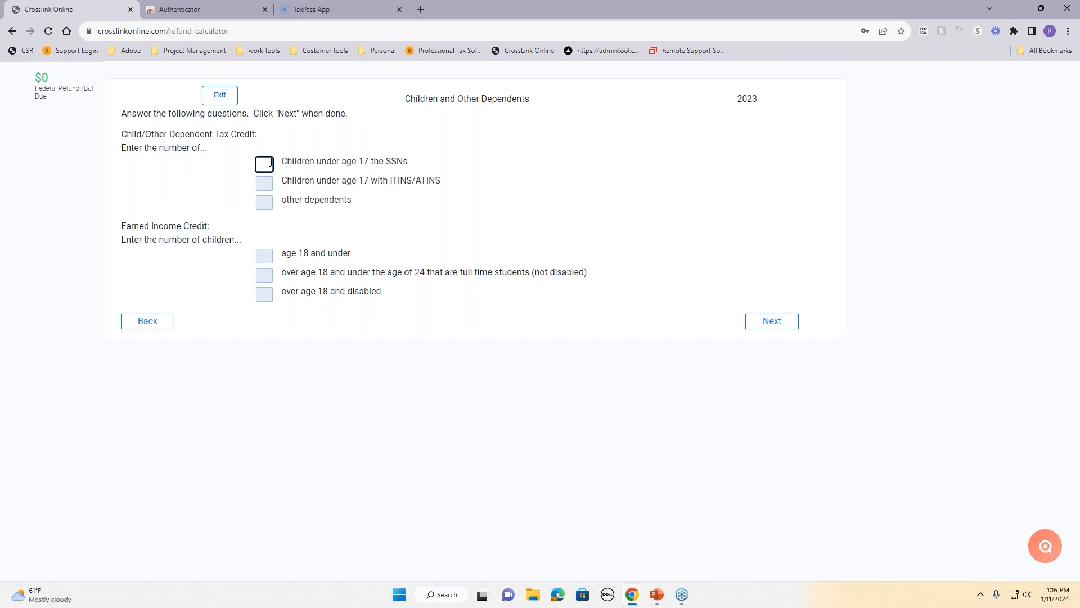
pyautogui.write('2')
pyautogui.click(445, 242)
pyautogui.click(258, 257)
pyautogui.write('2')
pyautogui.click(588, 253)
pyautogui.click(781, 326)
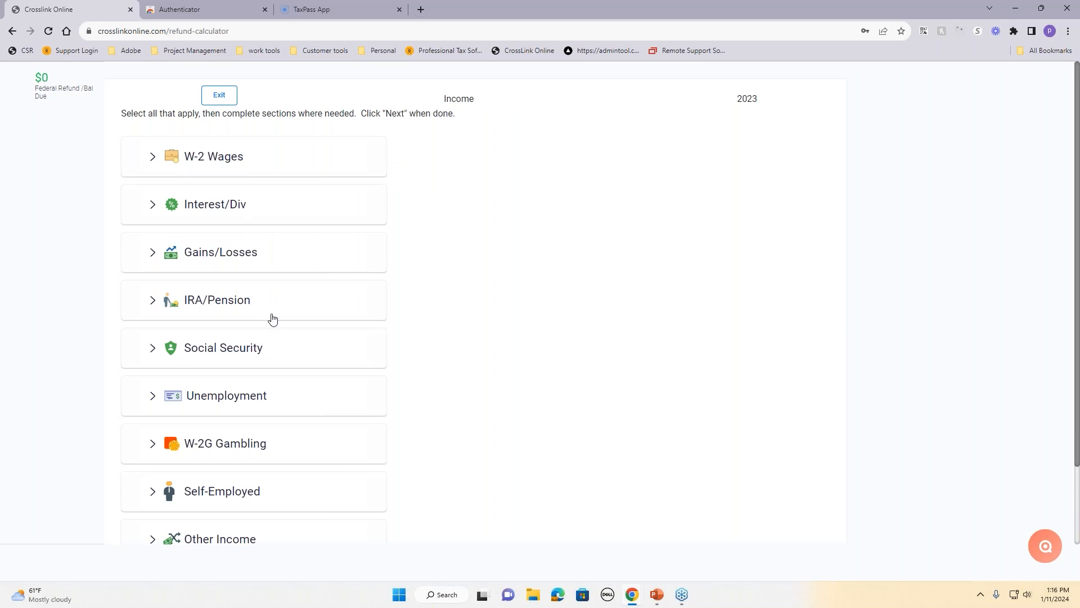
# Step: Add W-2 wages of 45,000 with 4,000 federal withholding
pyautogui.scroll(-2, 296, 465)
pyautogui.scroll(2, 296, 465)
pyautogui.click(215, 156)
pyautogui.click(246, 202)
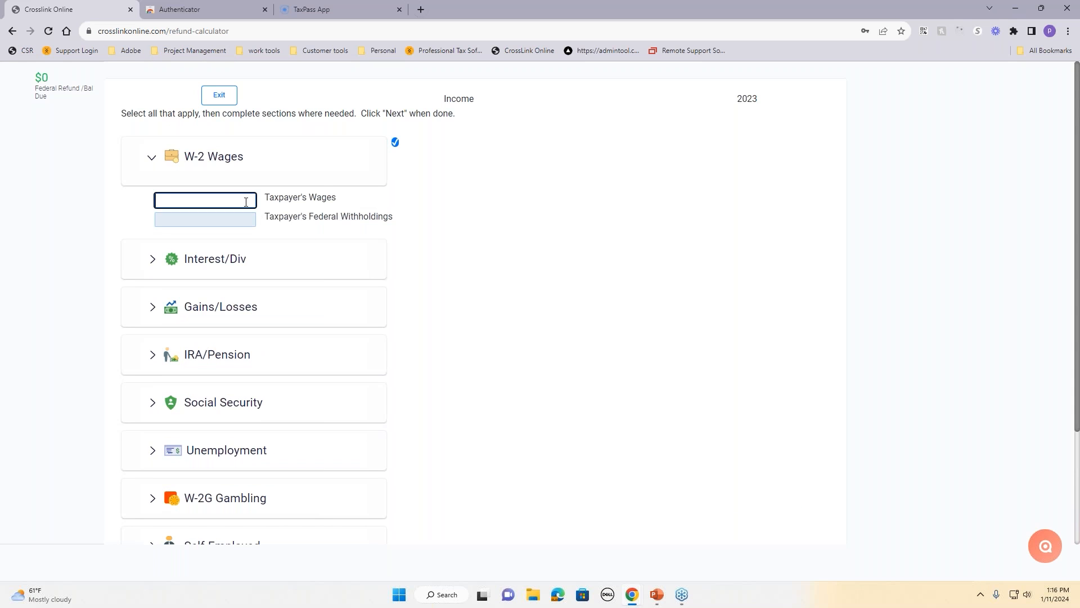
pyautogui.write('45000')
pyautogui.press('Return')
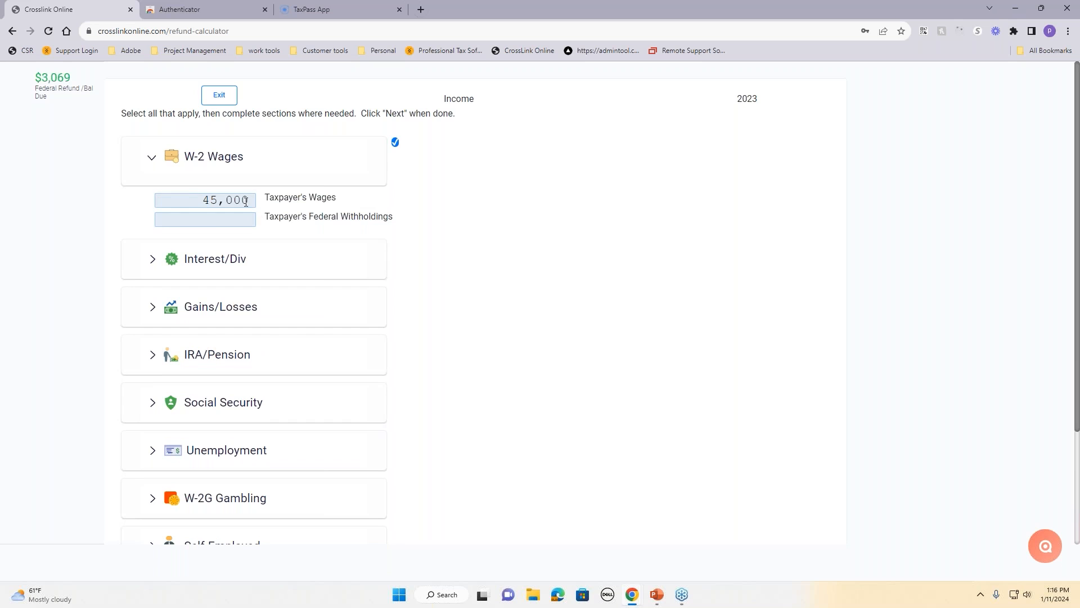
pyautogui.click(233, 217)
pyautogui.write('4,00')
pyautogui.write('000')
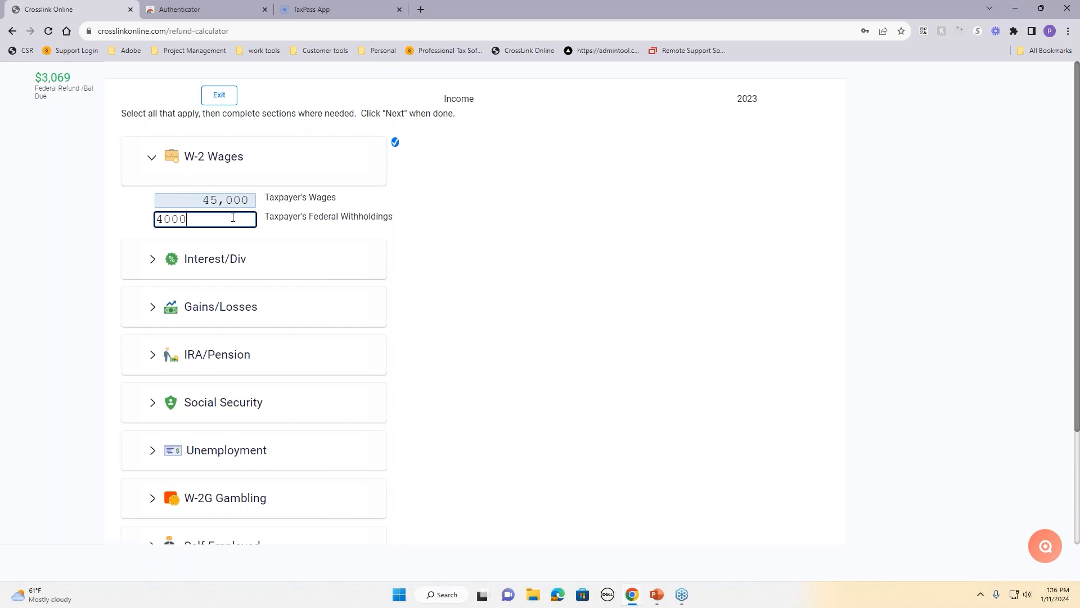
pyautogui.press('Return')
# Step: On Adjustments and Deductions, select Home Costs and Charity, then deselect Home Costs
pyautogui.scroll(-2, 472, 313)
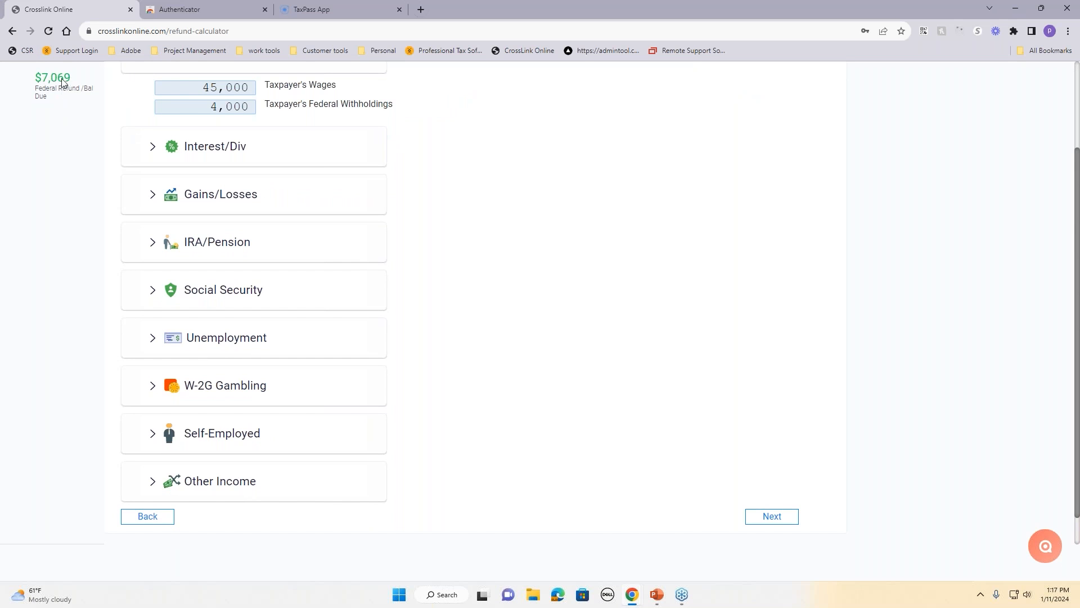
pyautogui.click(773, 517)
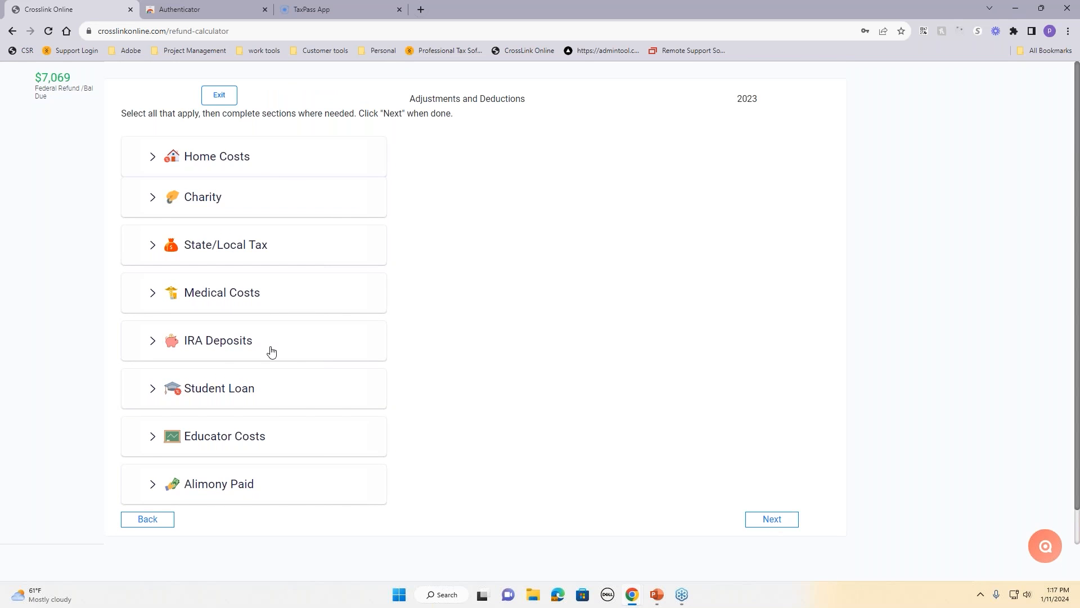
pyautogui.click(235, 156)
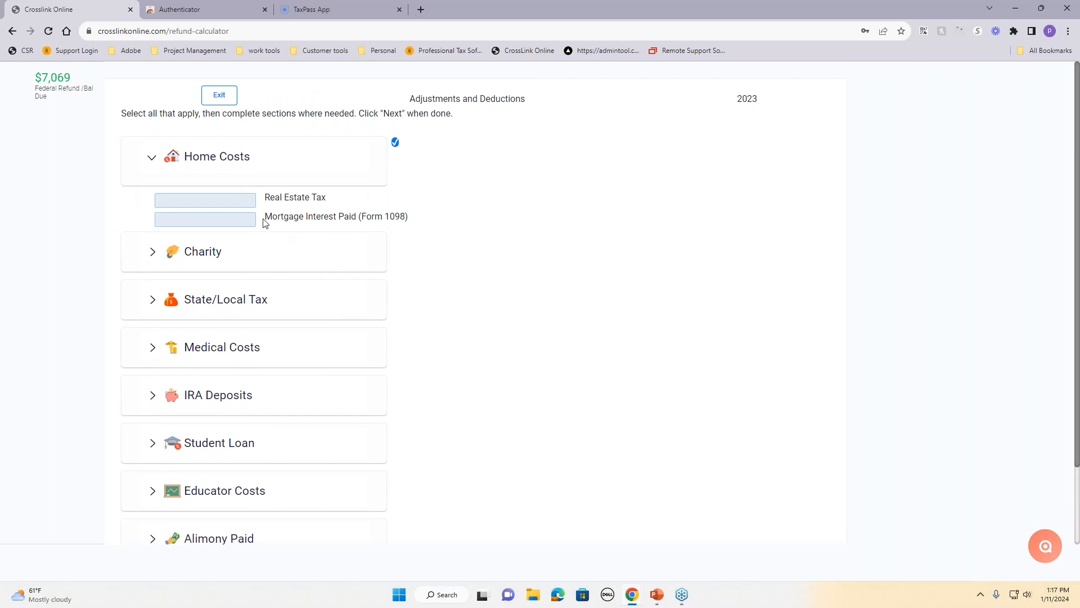
pyautogui.click(240, 256)
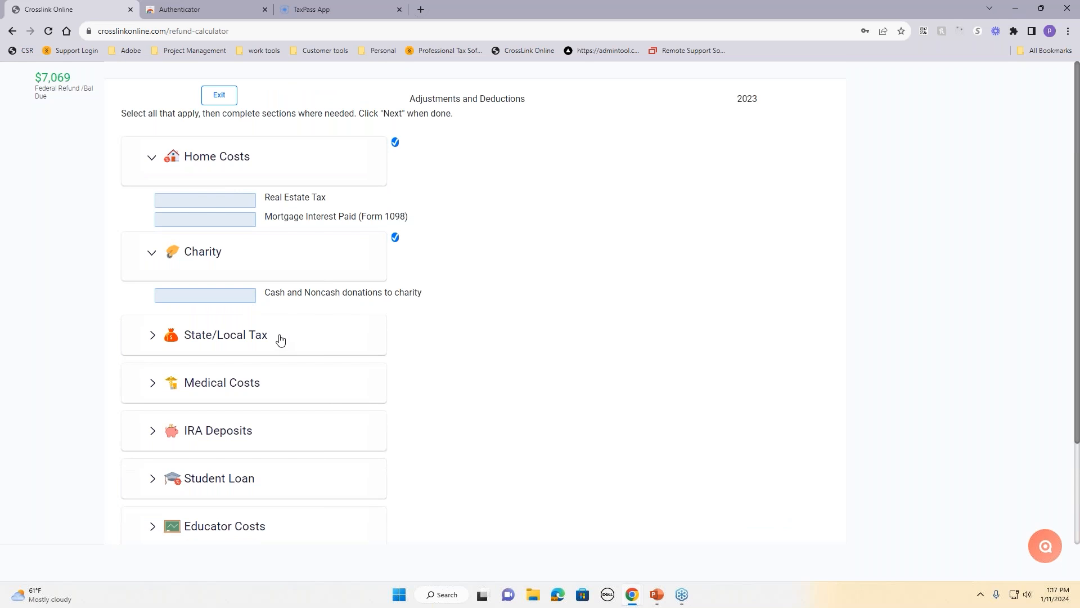
pyautogui.click(395, 142)
# Step: Drop the Charity deduction and claim 5,000 day-care expenses for 1 child, then view results
pyautogui.click(395, 181)
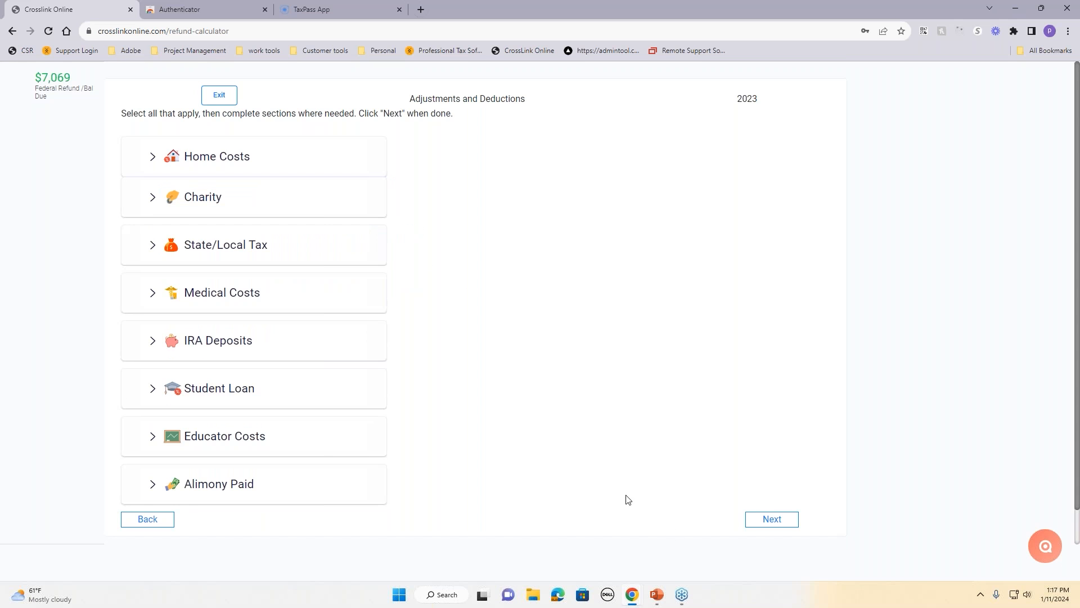
pyautogui.click(780, 522)
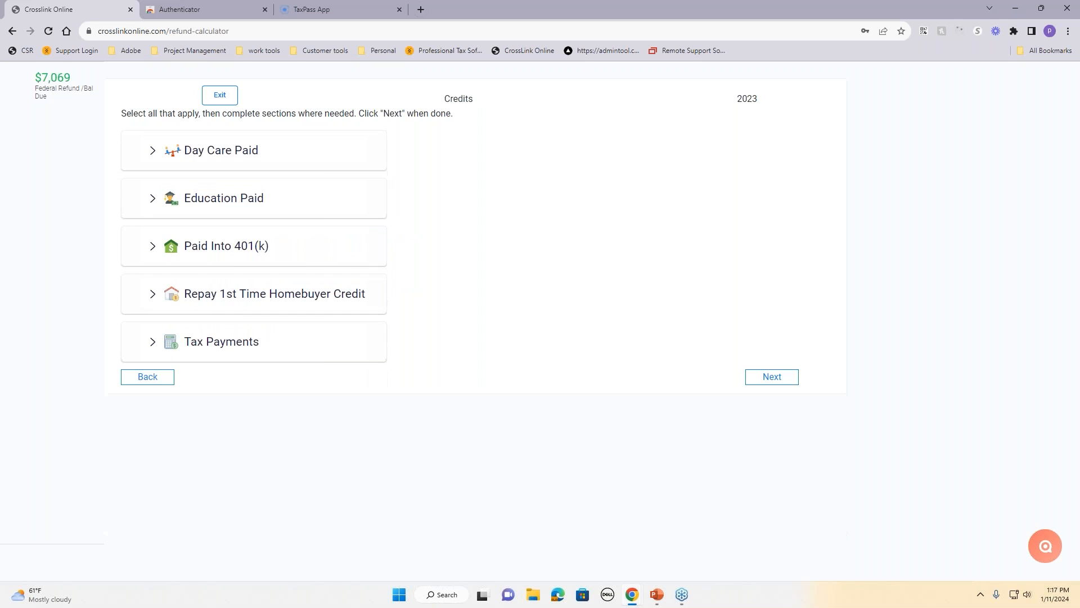
pyautogui.click(229, 155)
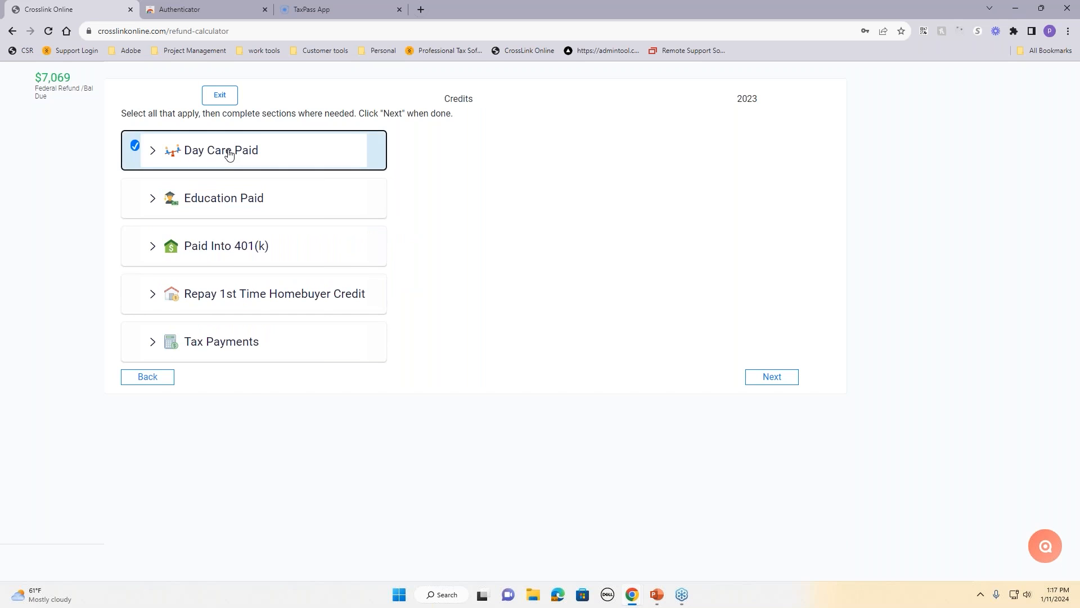
pyautogui.click(226, 195)
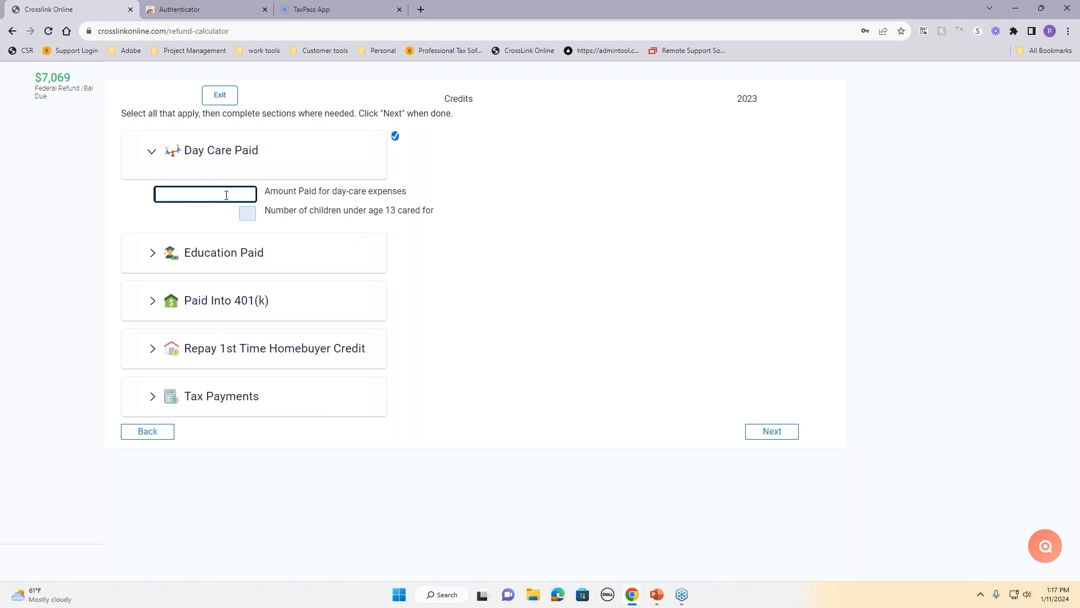
pyautogui.write('5000')
pyautogui.press('Tab')
pyautogui.write('1')
pyautogui.press('Tab')
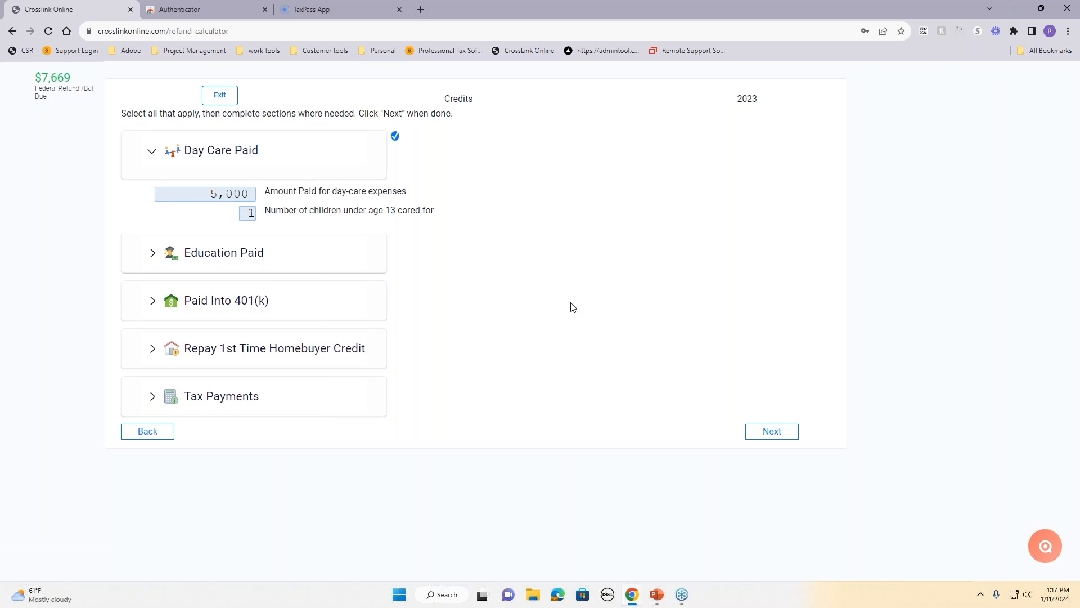
pyautogui.click(786, 436)
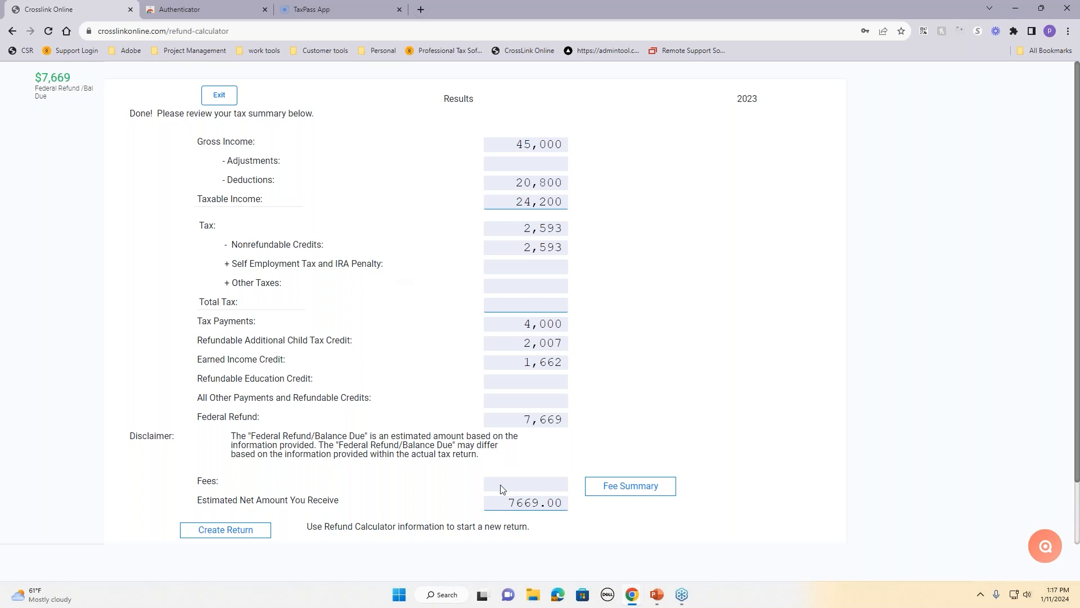
# Step: Create a return from the calculator results, entering and confirming the taxpayer's Social Security Number
pyautogui.scroll(-1, 540, 525)
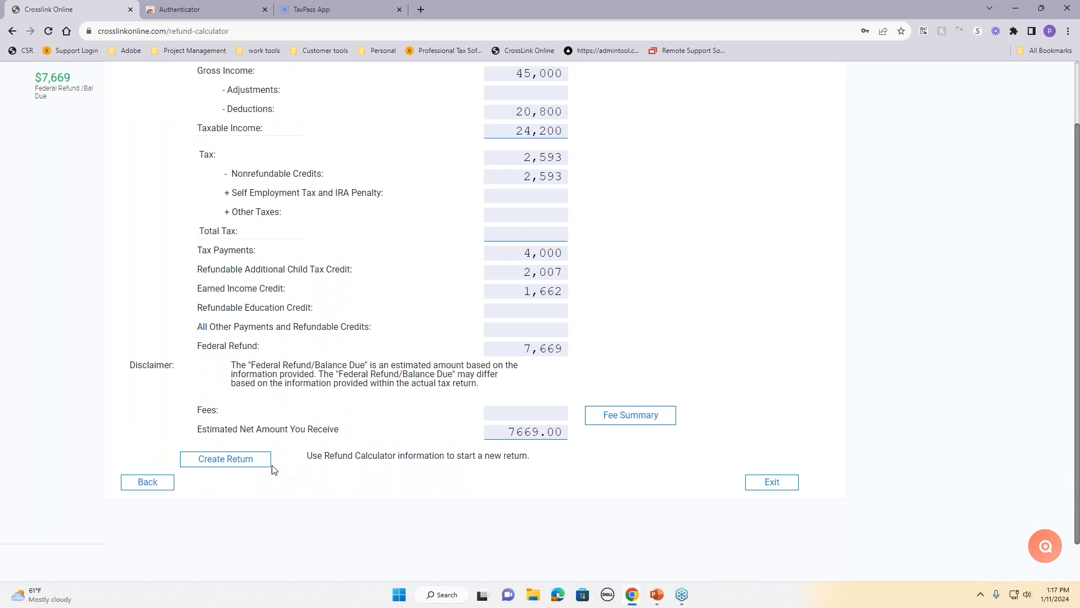
pyautogui.click(231, 460)
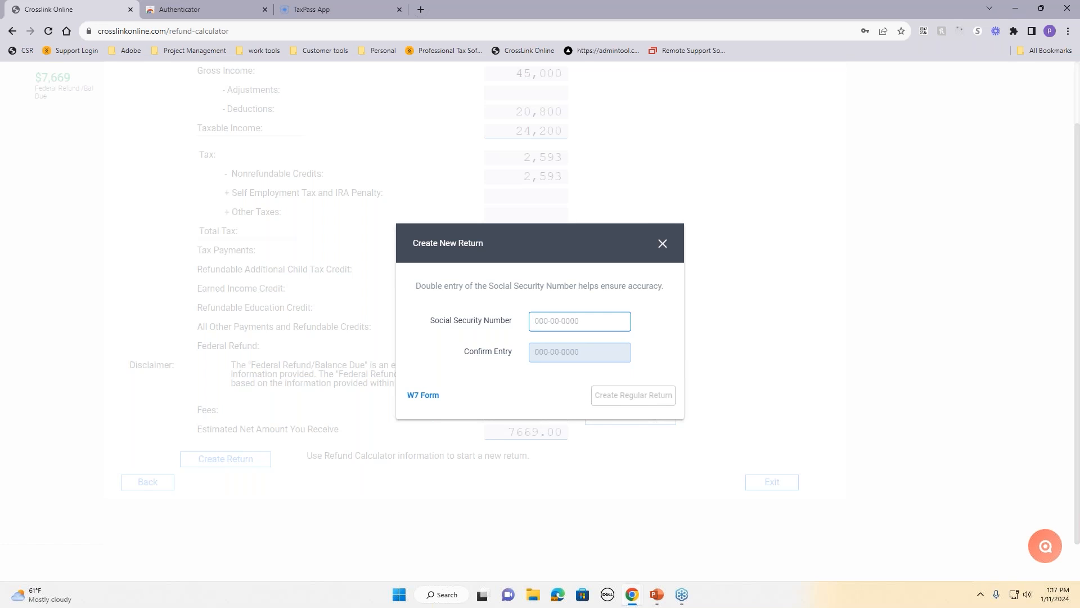
pyautogui.click(606, 352)
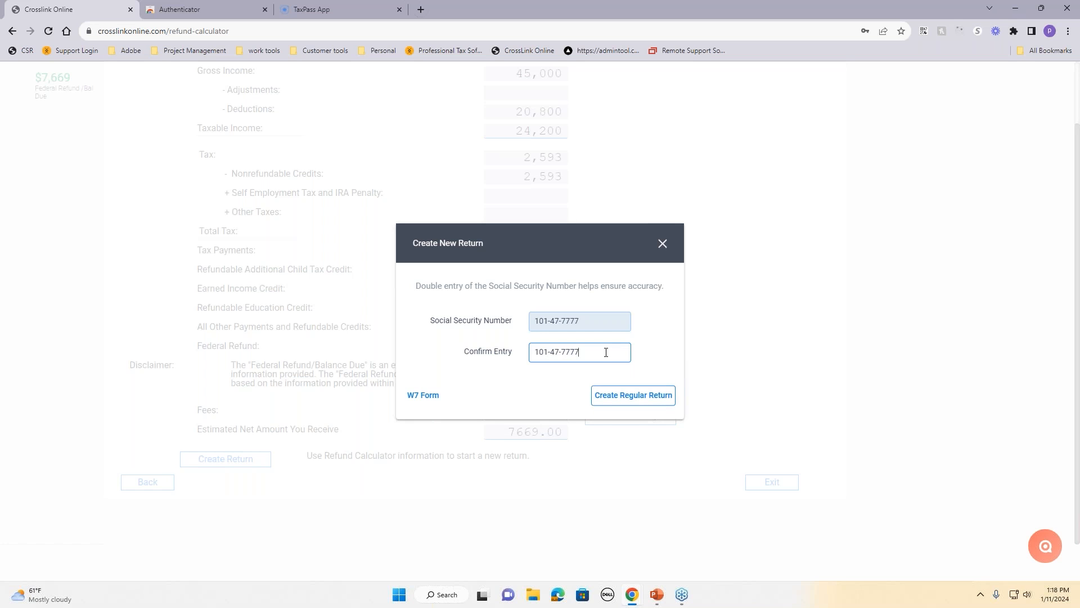
# Step: Create the regular return and scroll through its Client Data taxpayer and dependents sections
pyautogui.click(642, 397)
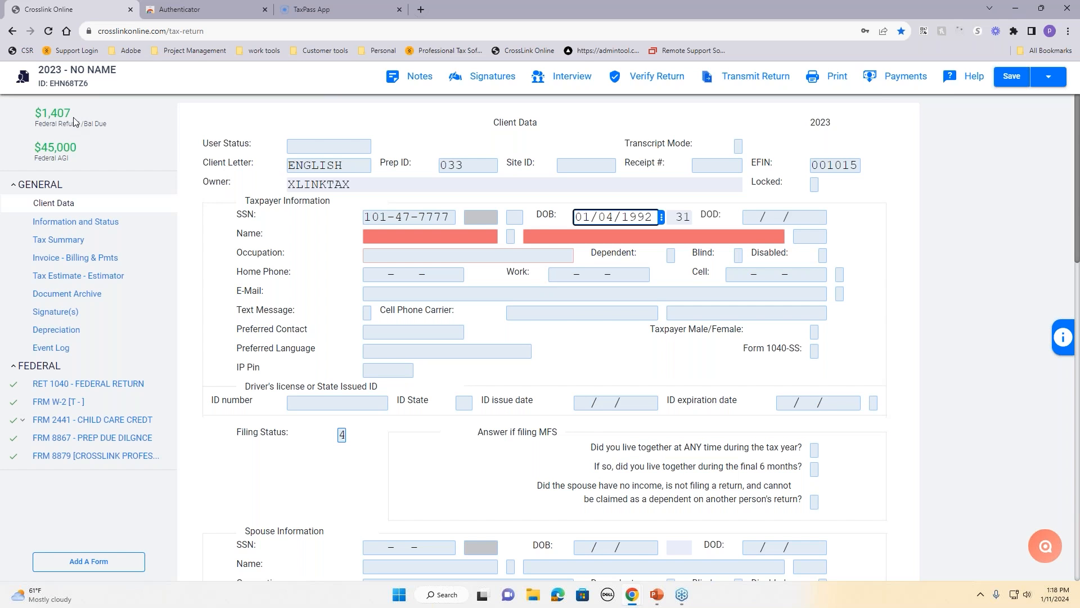
pyautogui.scroll(-15, 401, 348)
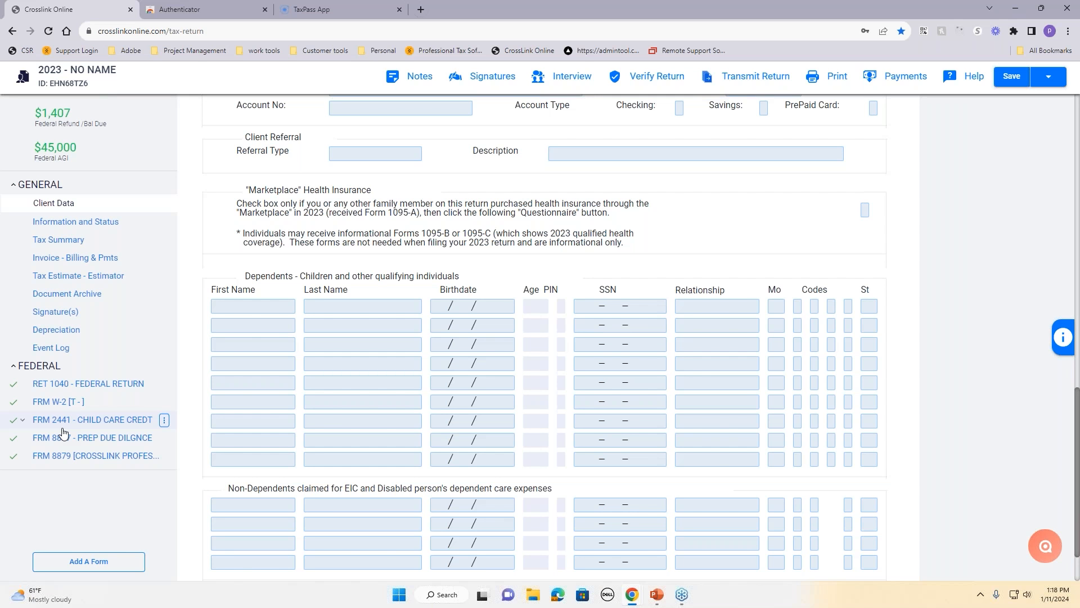
pyautogui.scroll(5, 415, 368)
pyautogui.scroll(5, 414, 368)
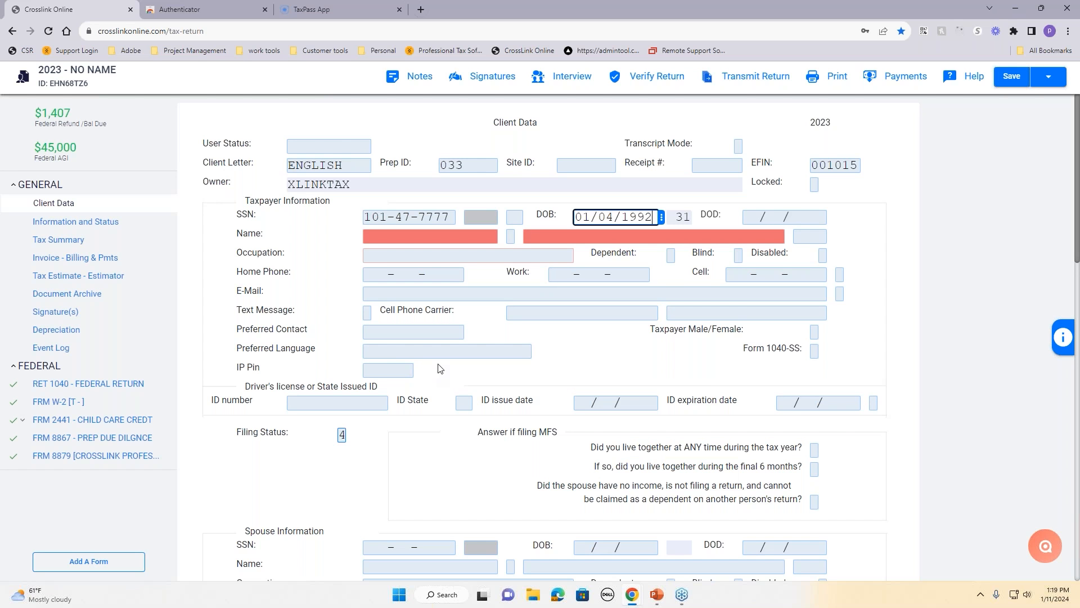
# Step: Save and close the new return from the Save dropdown
pyautogui.click(1050, 80)
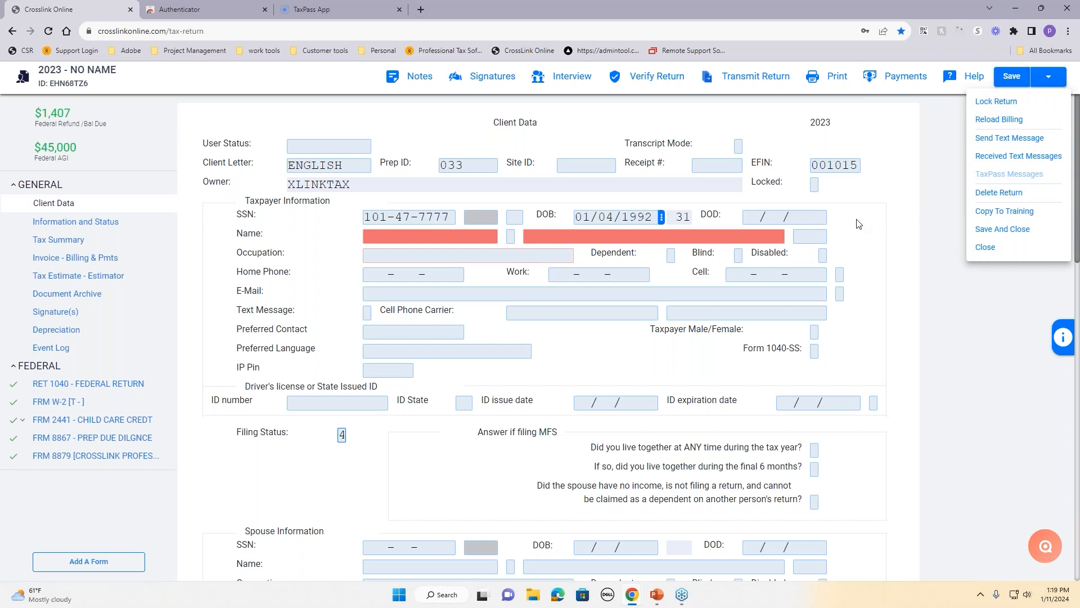
pyautogui.click(997, 228)
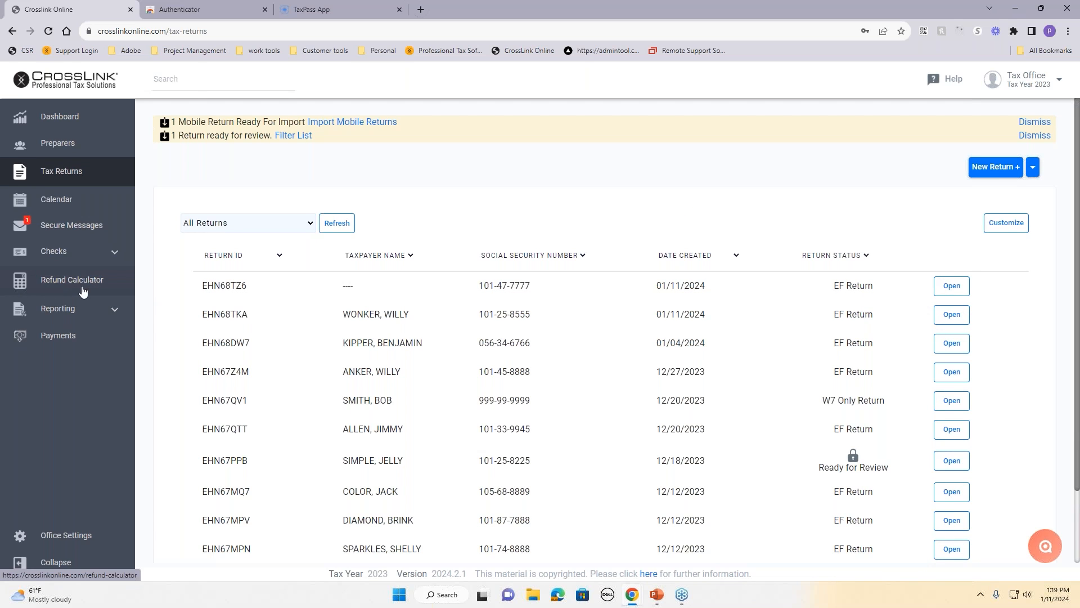
# Step: Create another regular return, entering the client's SSN and correcting the mismatched confirmation
pyautogui.click(70, 180)
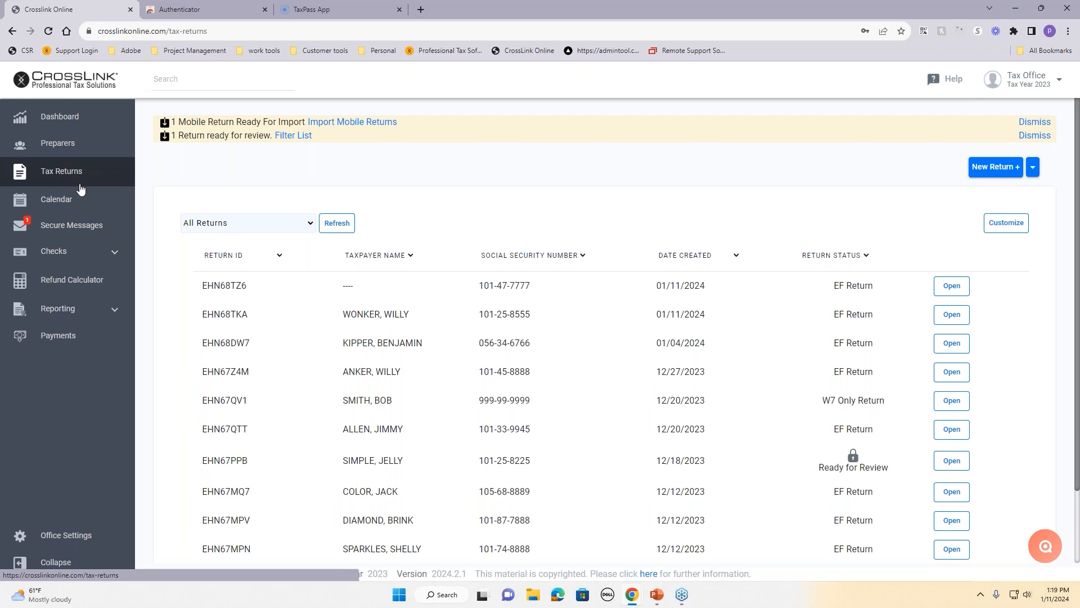
pyautogui.click(1002, 178)
pyautogui.press('Tab')
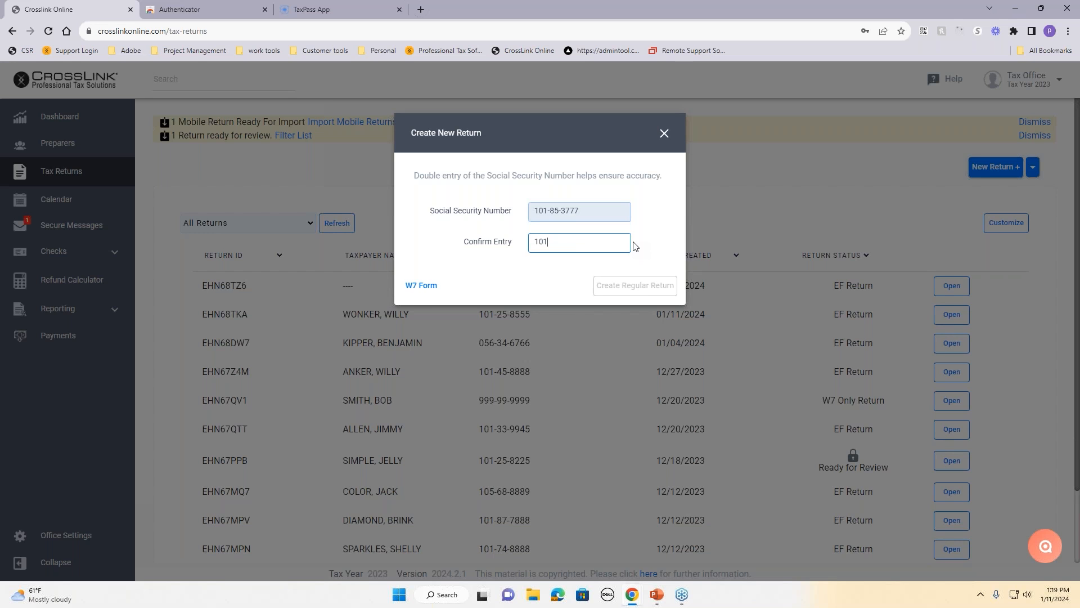
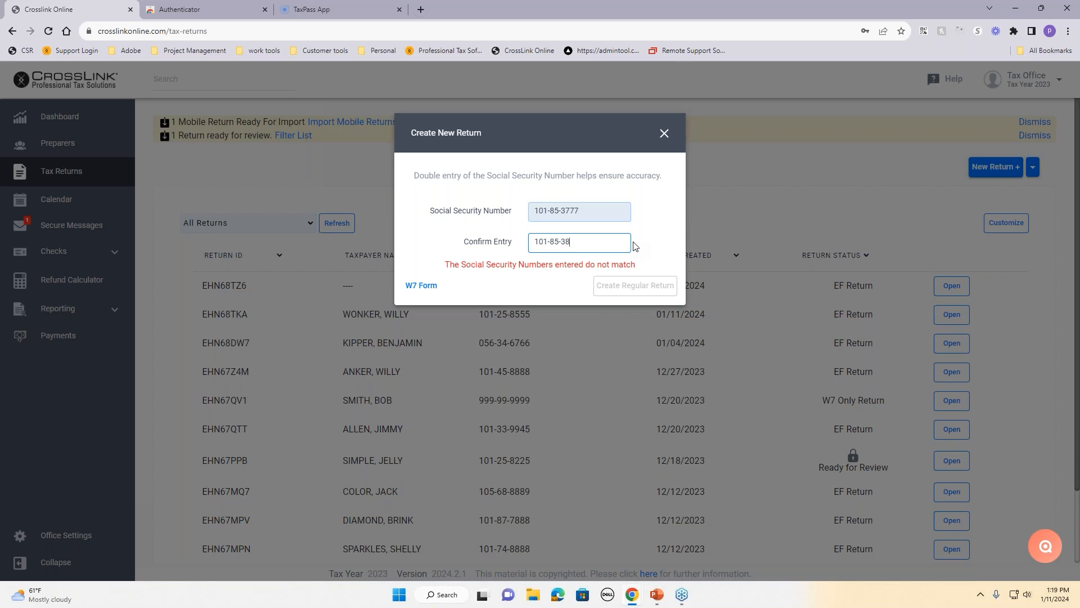
pyautogui.write('777')
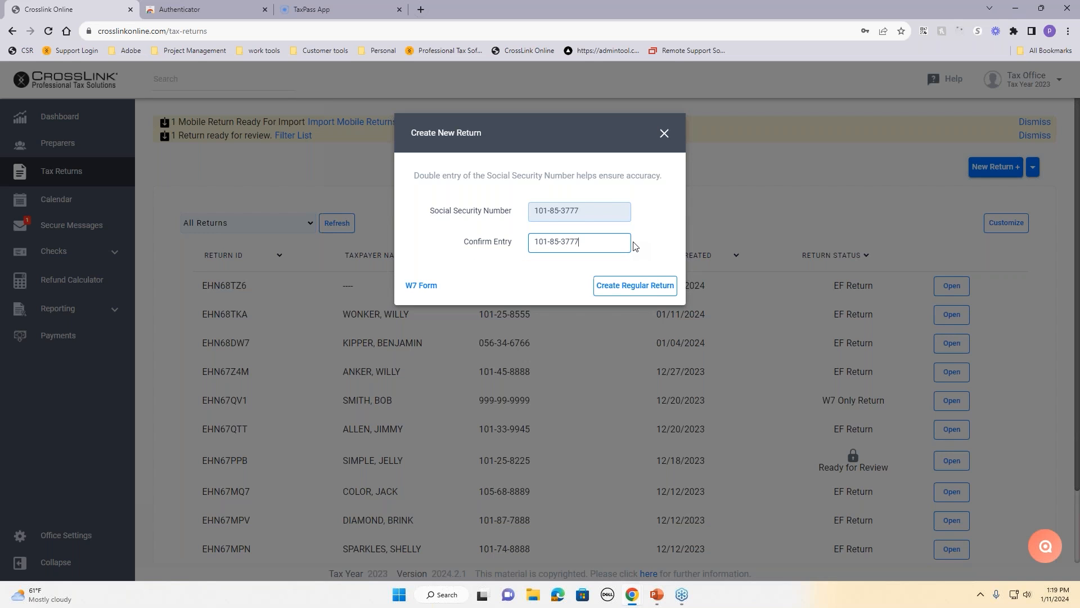
pyautogui.click(651, 287)
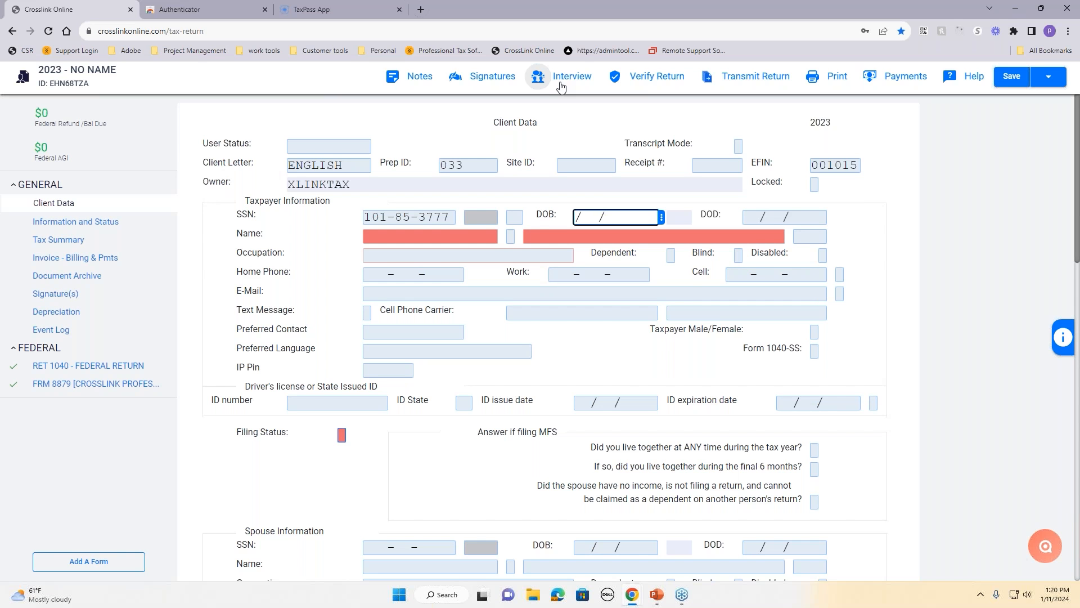
pyautogui.scroll(-3, 581, 163)
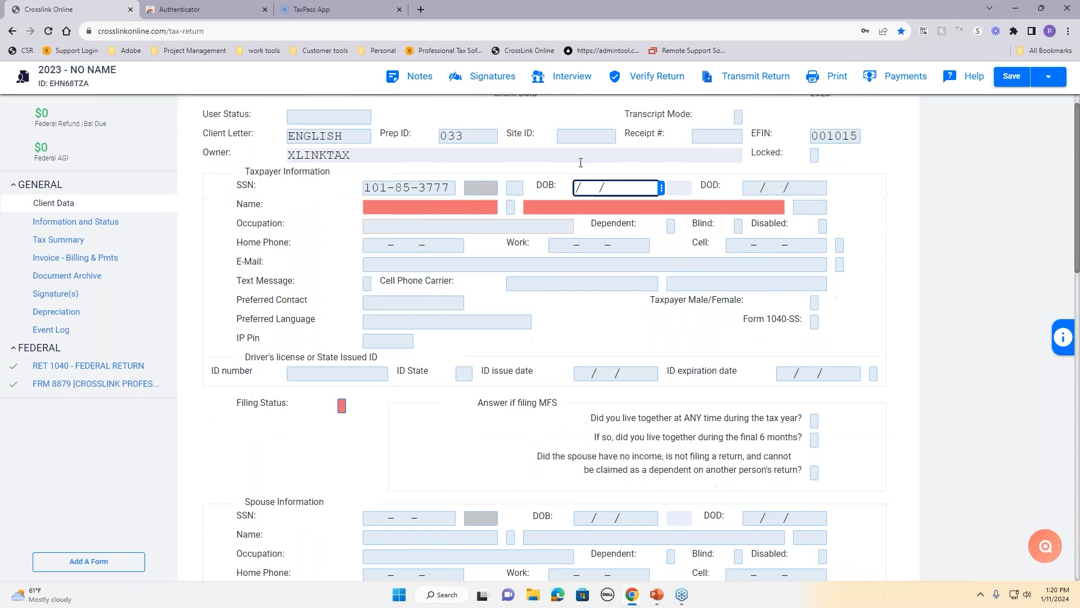
pyautogui.scroll(3, 581, 163)
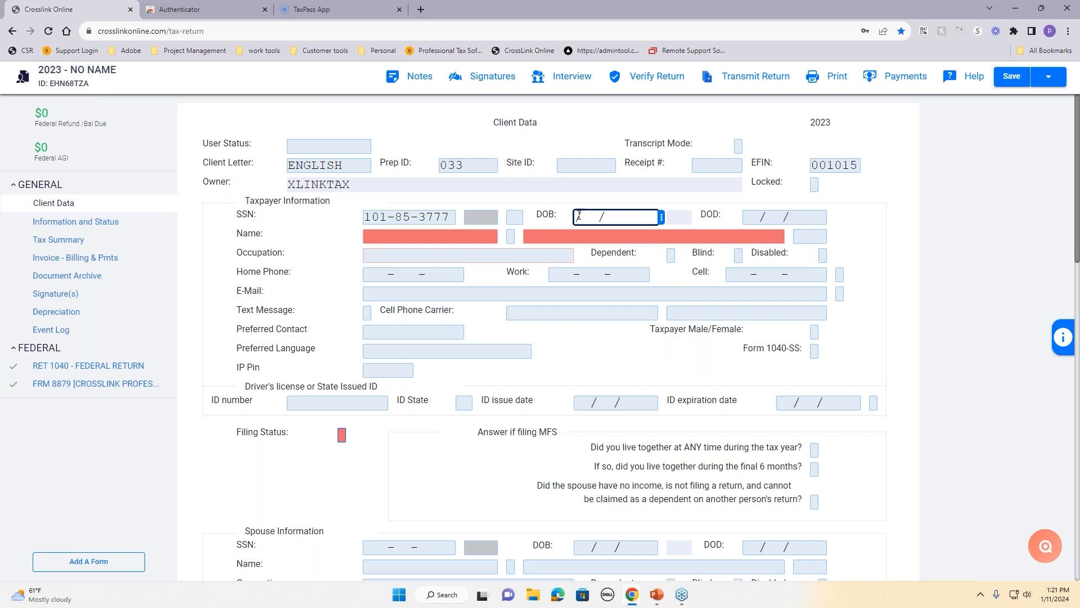
# Step: Enter the taxpayer's birth date, first and last name, and occupation SALES
pyautogui.write('01/02/')
pyautogui.write('1990')
pyautogui.press('Tab')
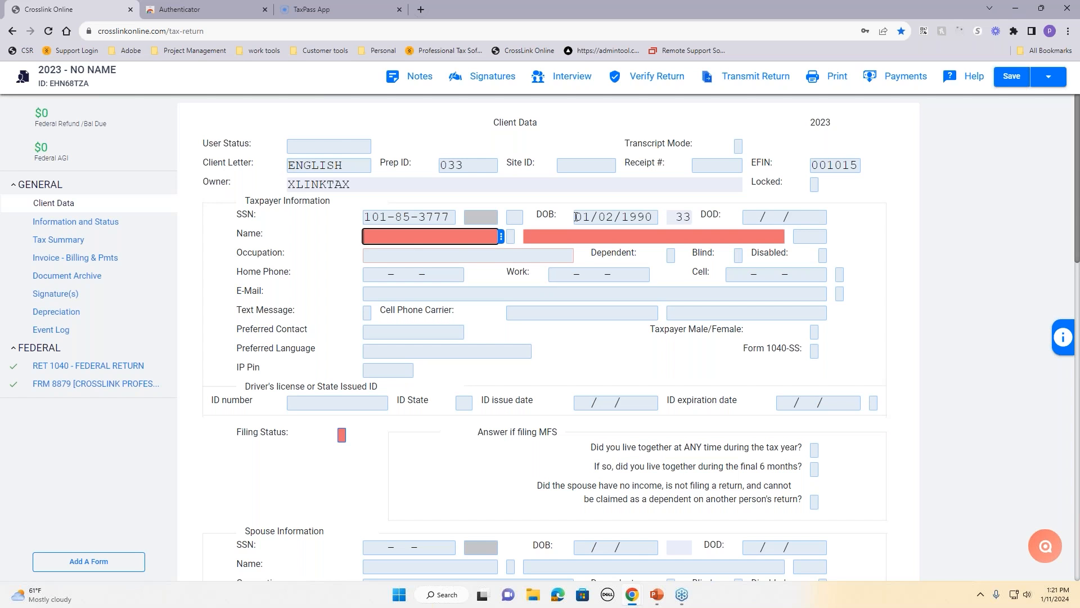
pyautogui.write('ASHLEY')
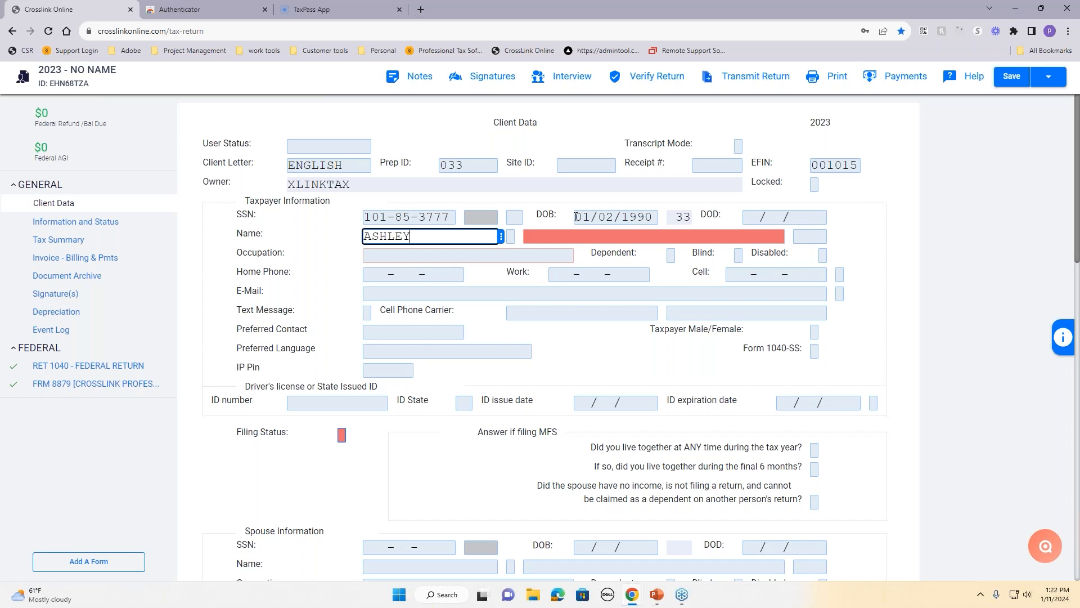
pyautogui.press('Tab')
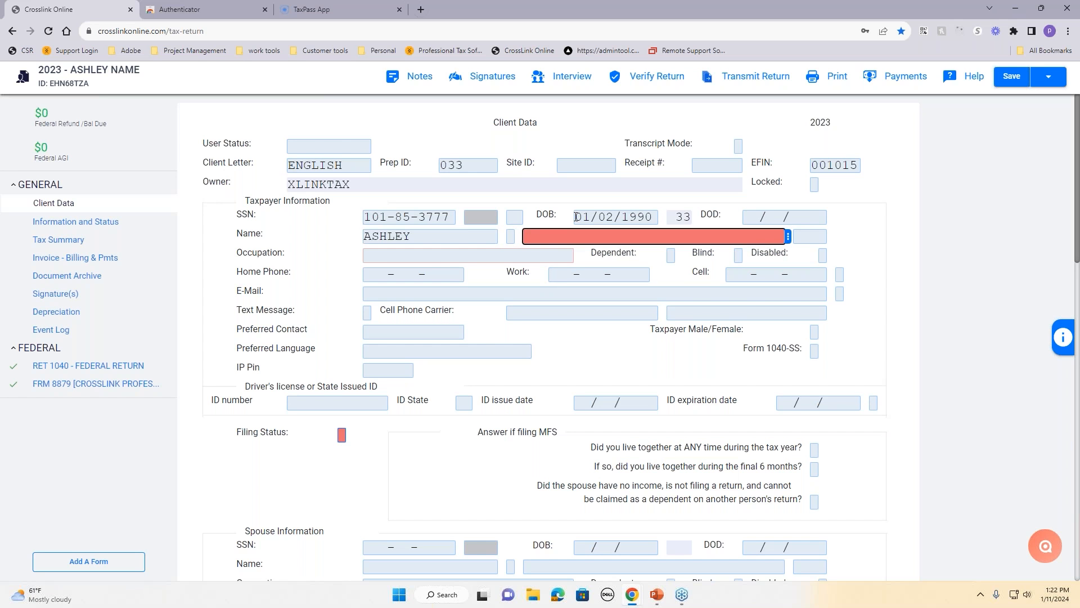
pyautogui.write('XLINK')
pyautogui.press('Tab')
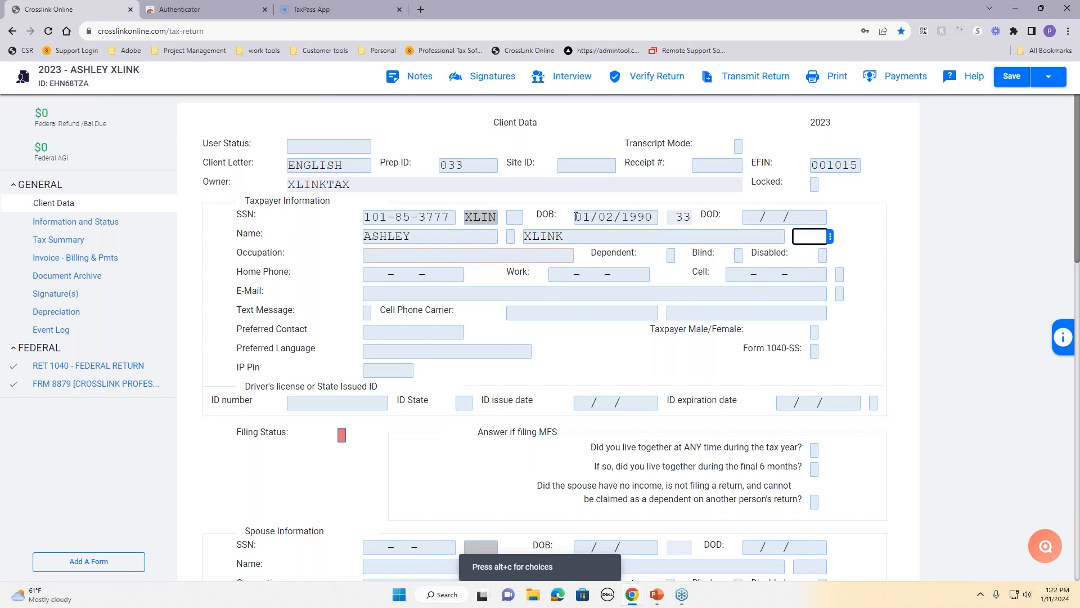
pyautogui.press('Tab')
pyautogui.write('SALES')
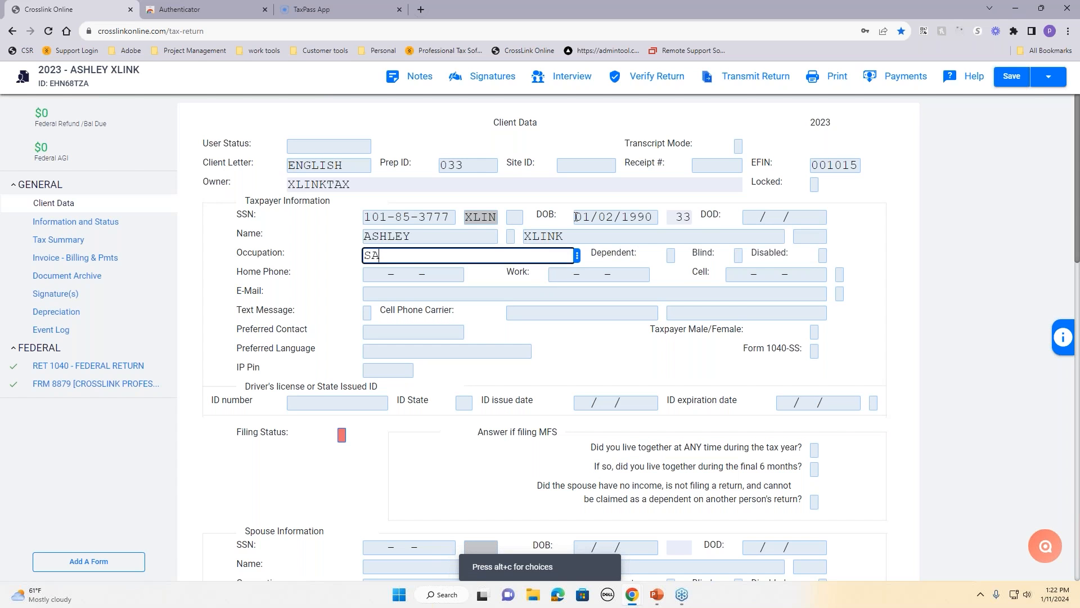
pyautogui.press('Tab')
pyautogui.press('Tab')
pyautogui.press('Tab')
pyautogui.press('Tab')
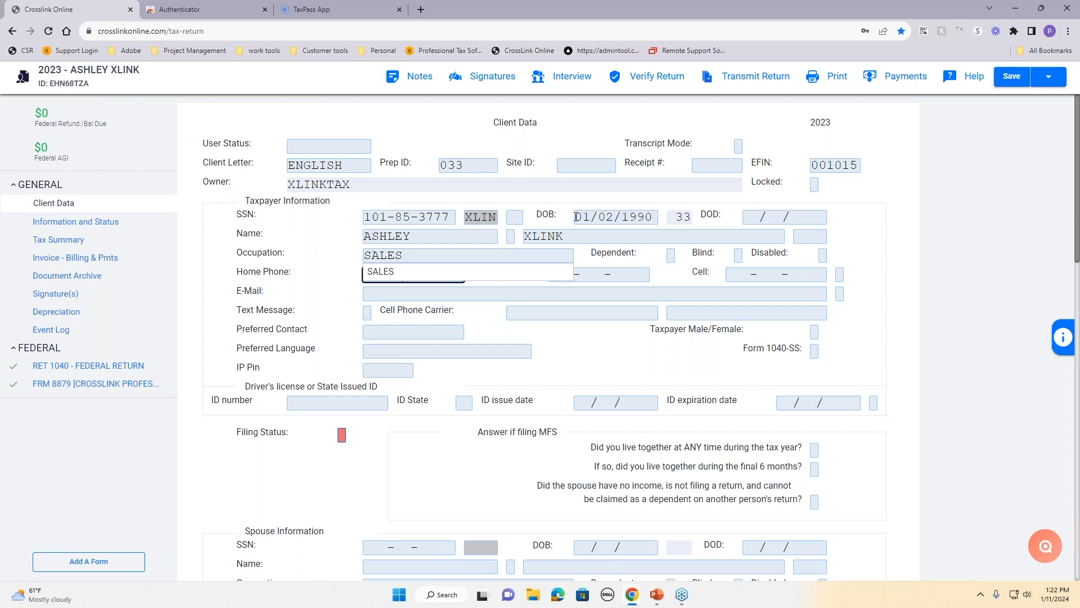
pyautogui.click(379, 272)
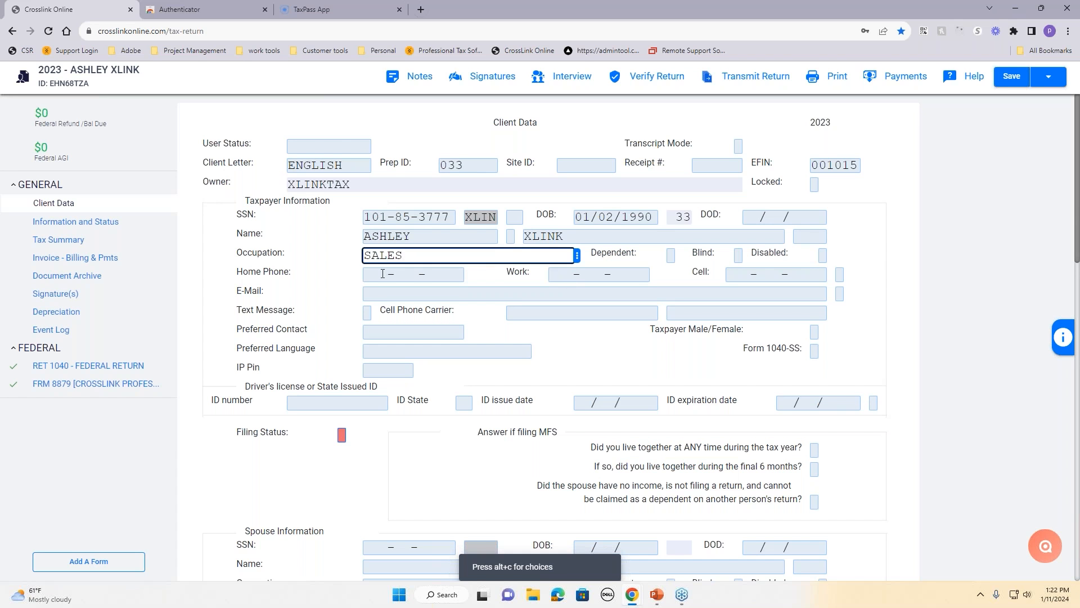
# Step: Fill in the taxpayer's cell number and e-mail address, fixing the e-mail's ending
pyautogui.click(734, 273)
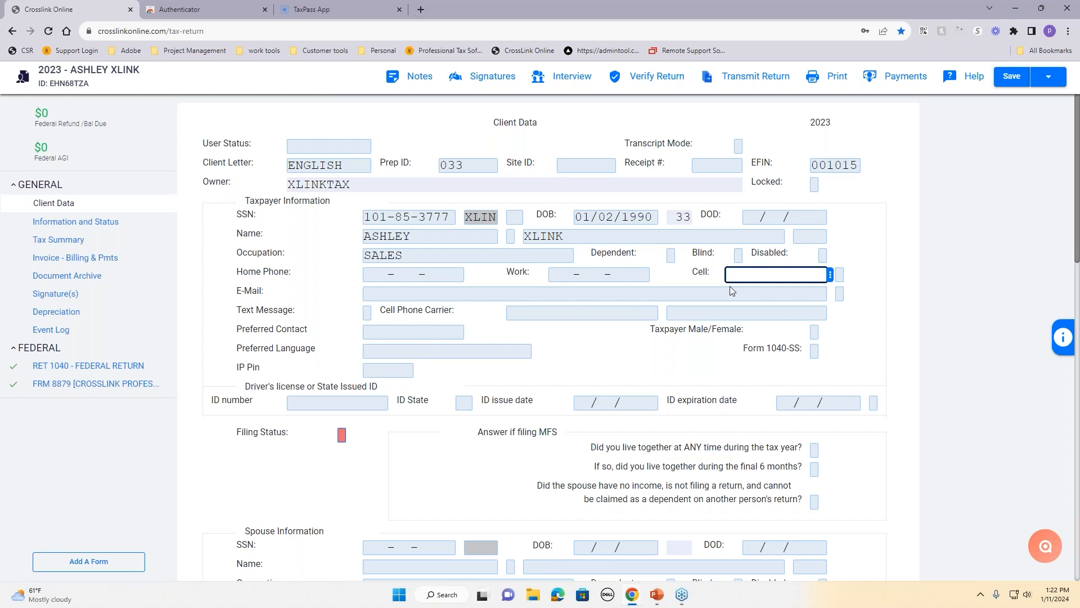
pyautogui.press('Tab')
pyautogui.press('Tab')
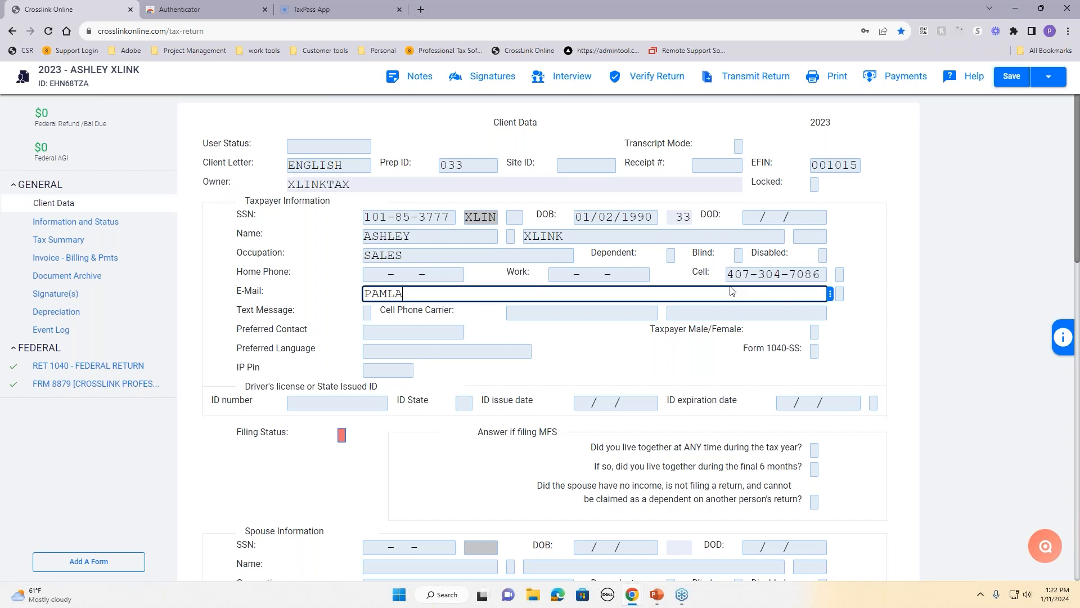
pyautogui.press('Tab')
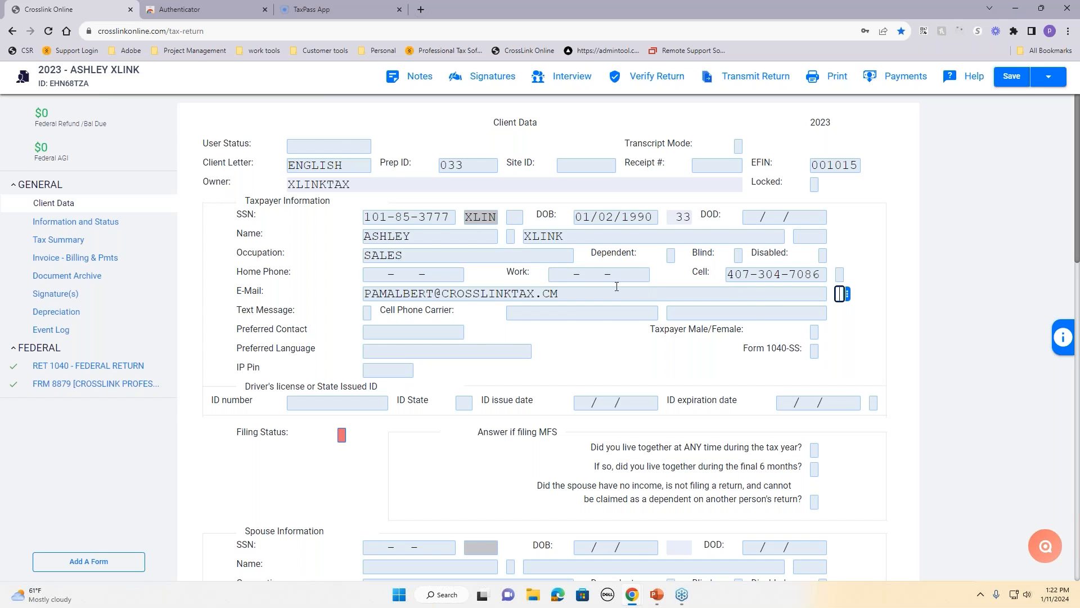
pyautogui.click(552, 291)
pyautogui.write('O')
pyautogui.moveTo(235, 309); pyautogui.dragTo(297, 305)
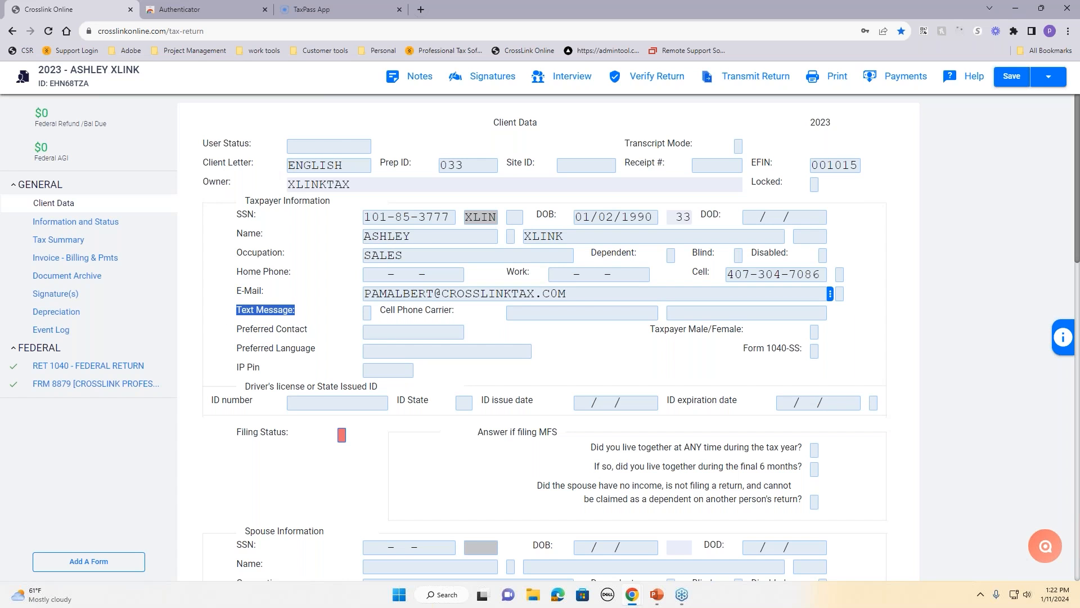
pyautogui.click(368, 313)
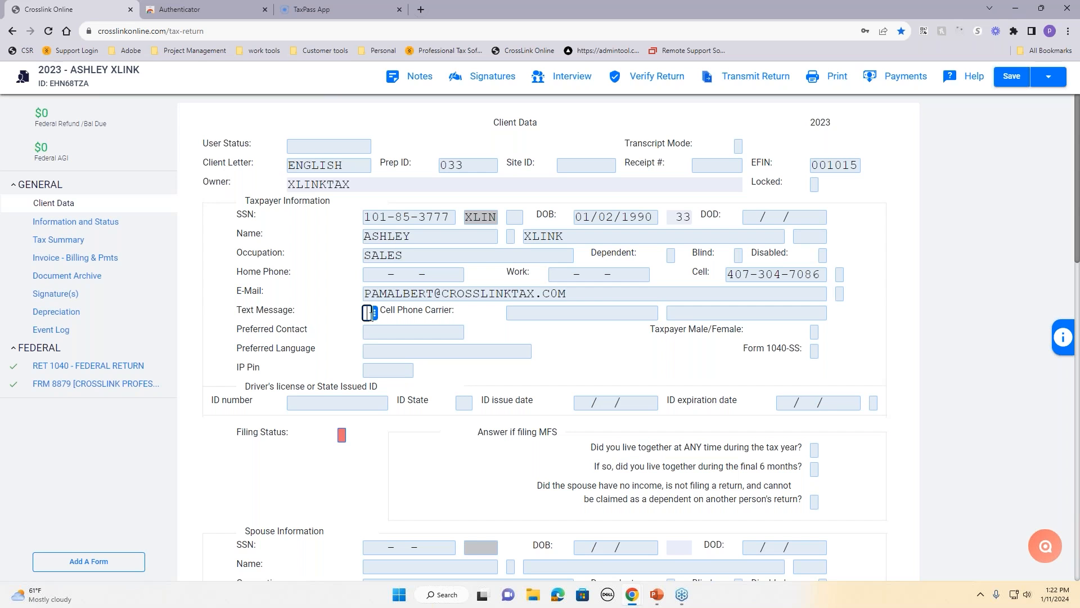
# Step: Mark the taxpayer's text-message opt-in with an X and agree to the alert consent
pyautogui.write('X')
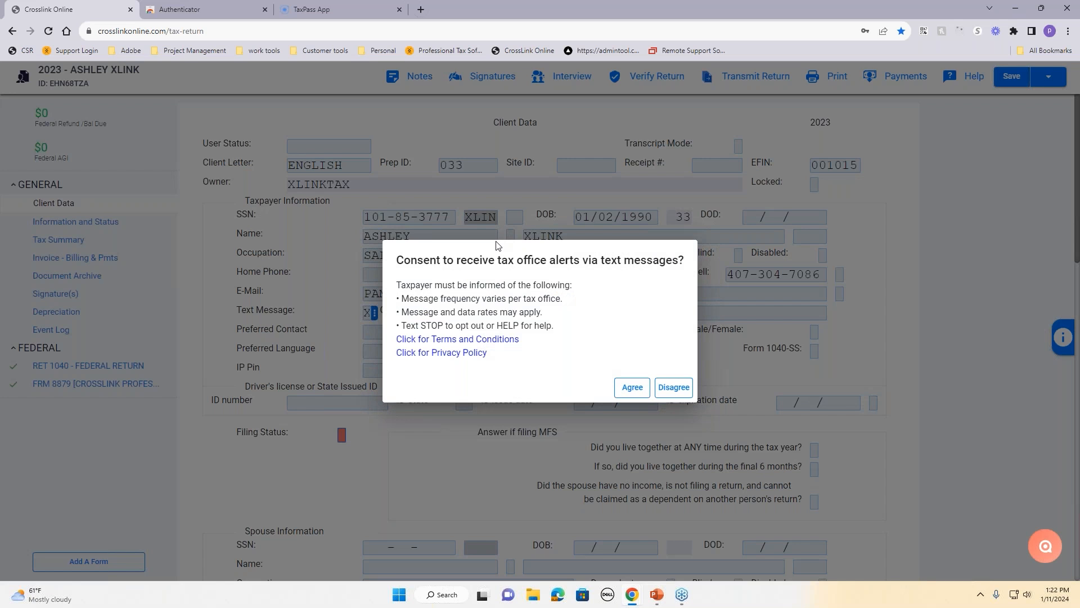
pyautogui.click(636, 390)
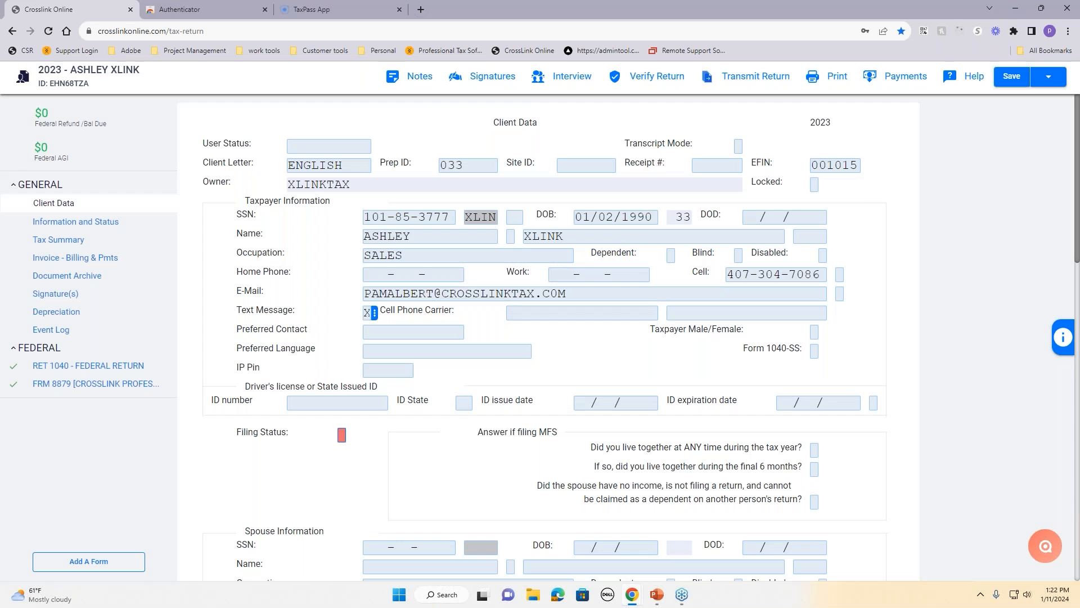
pyautogui.click(589, 316)
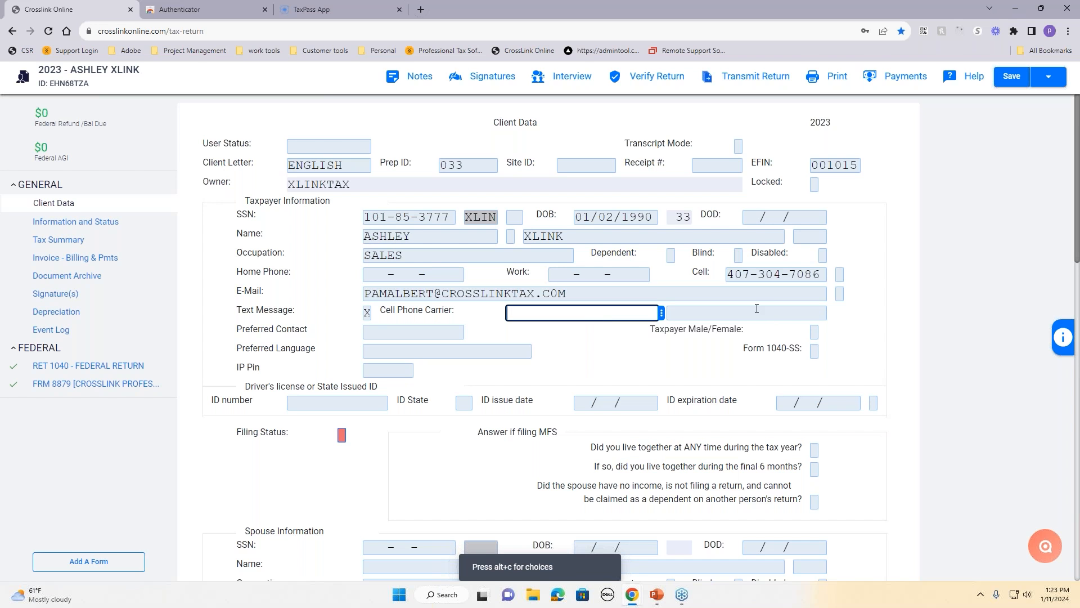
pyautogui.click(661, 312)
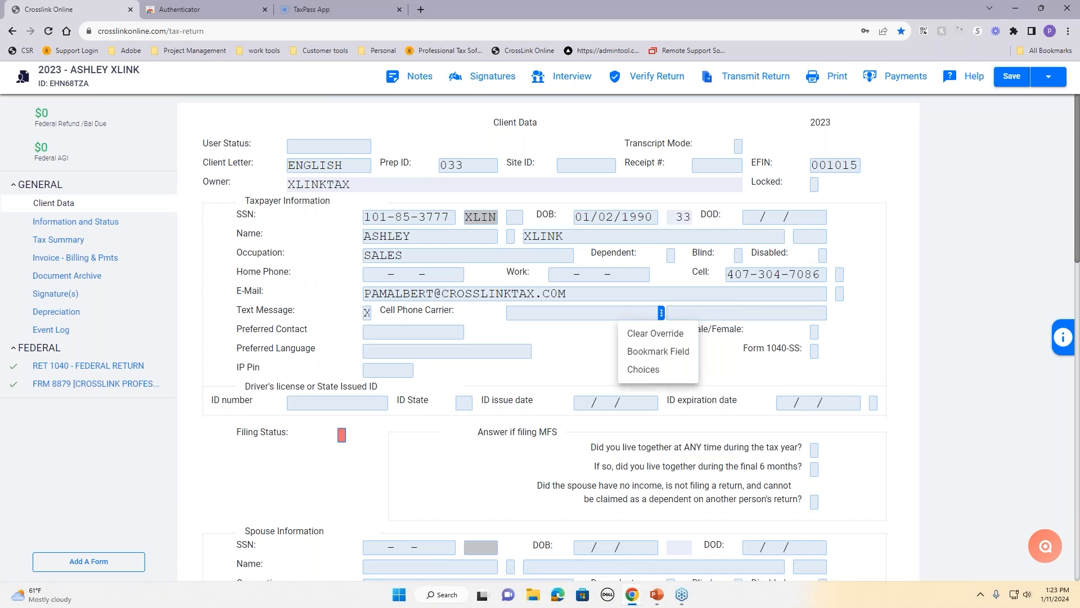
pyautogui.click(661, 369)
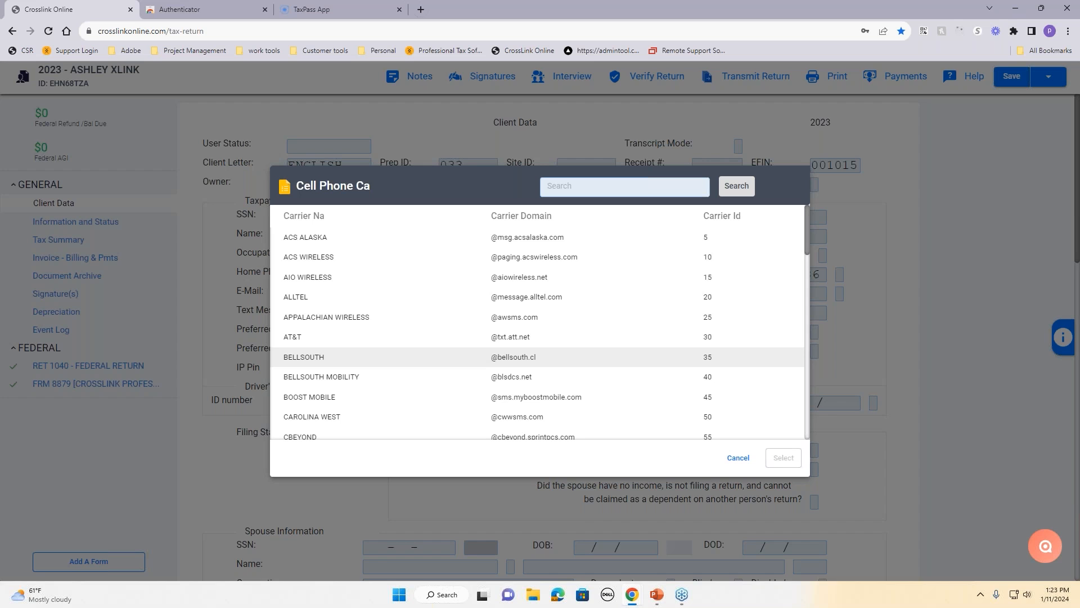
pyautogui.click(627, 194)
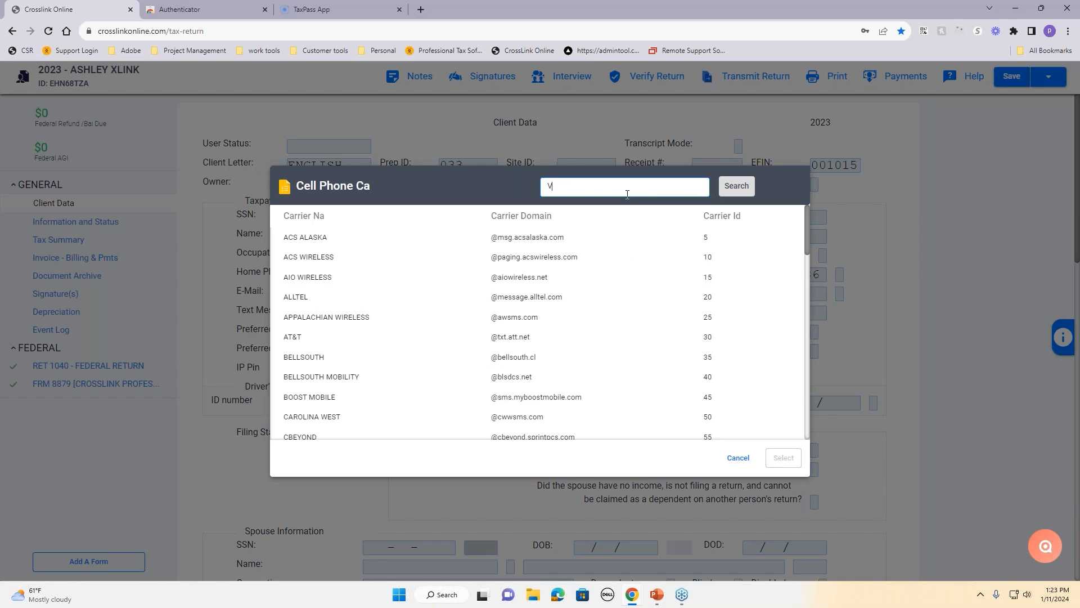
pyautogui.click(736, 188)
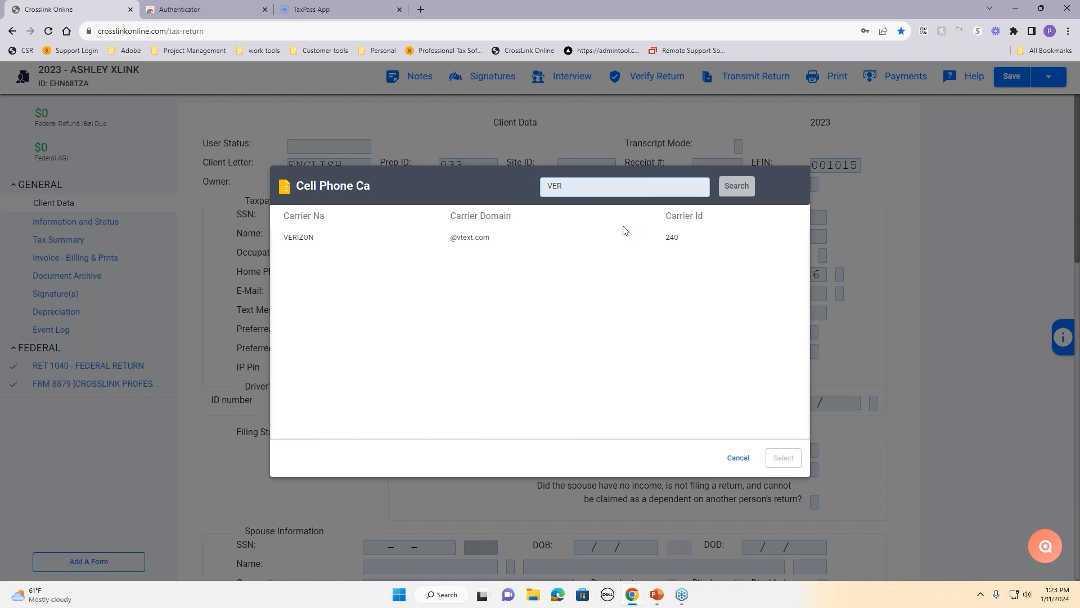
pyautogui.click(615, 238)
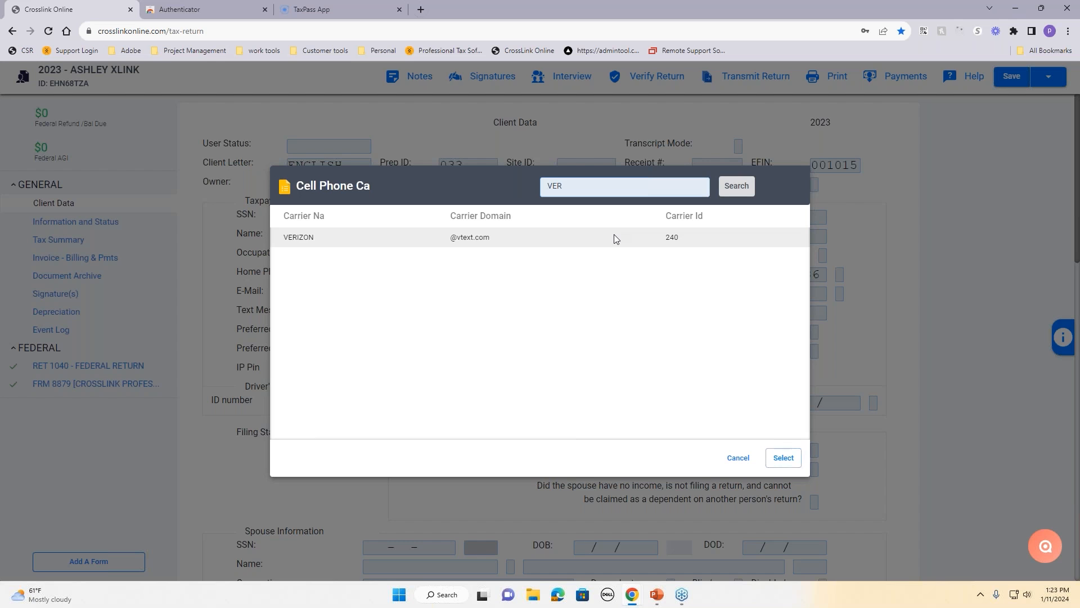
pyautogui.click(783, 458)
pyautogui.rightClick(643, 316)
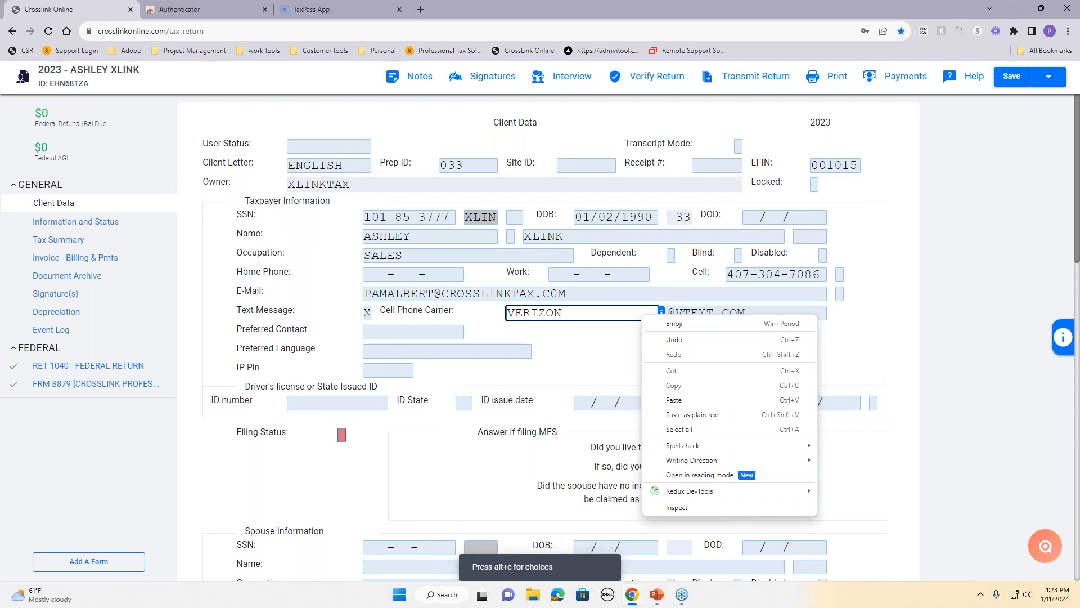
pyautogui.click(617, 333)
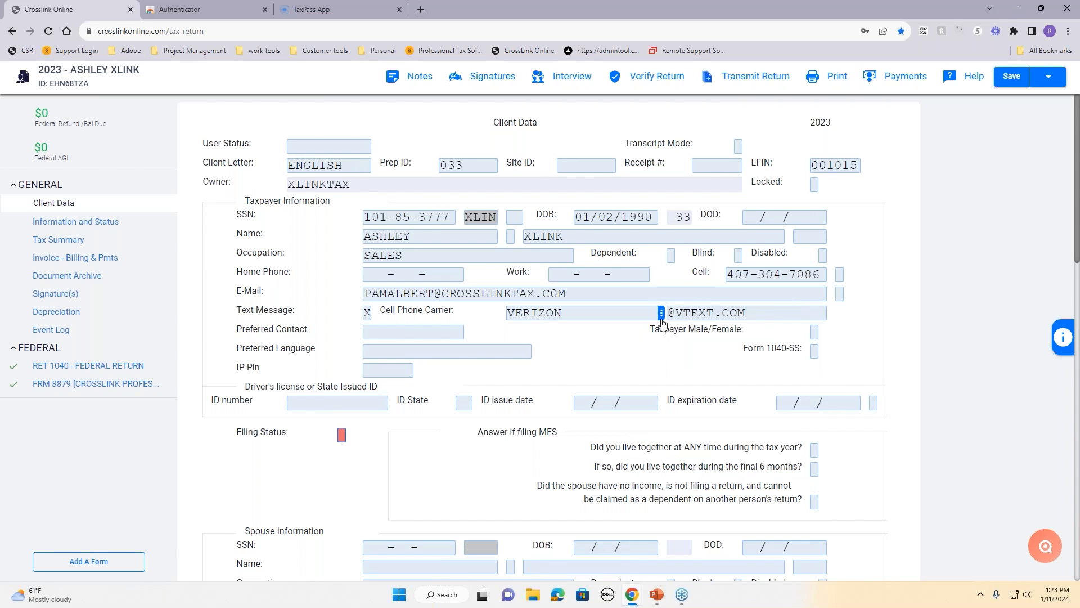
pyautogui.click(662, 316)
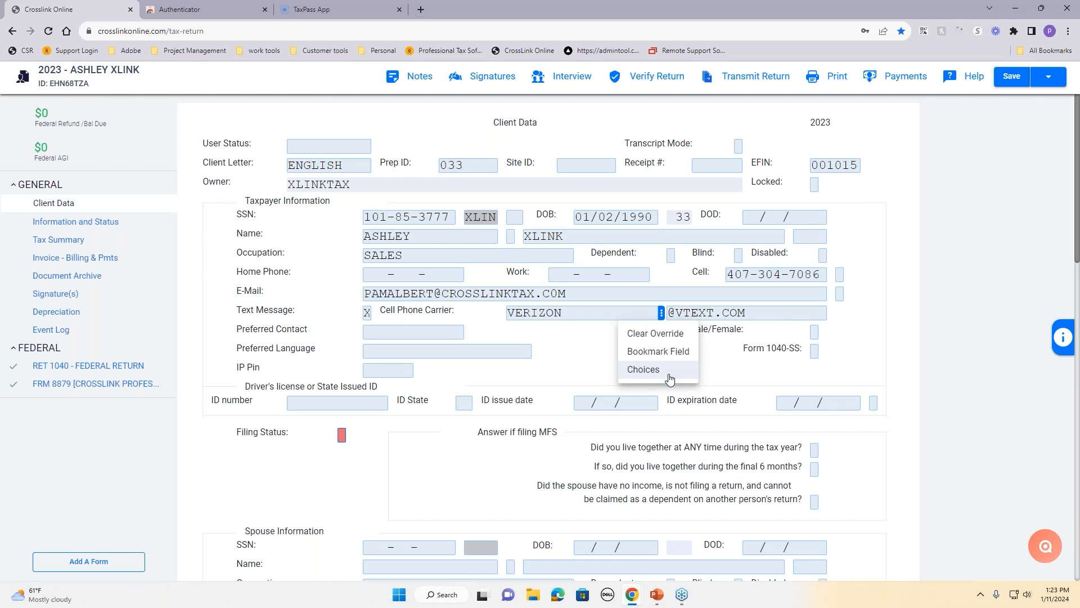
pyautogui.click(715, 377)
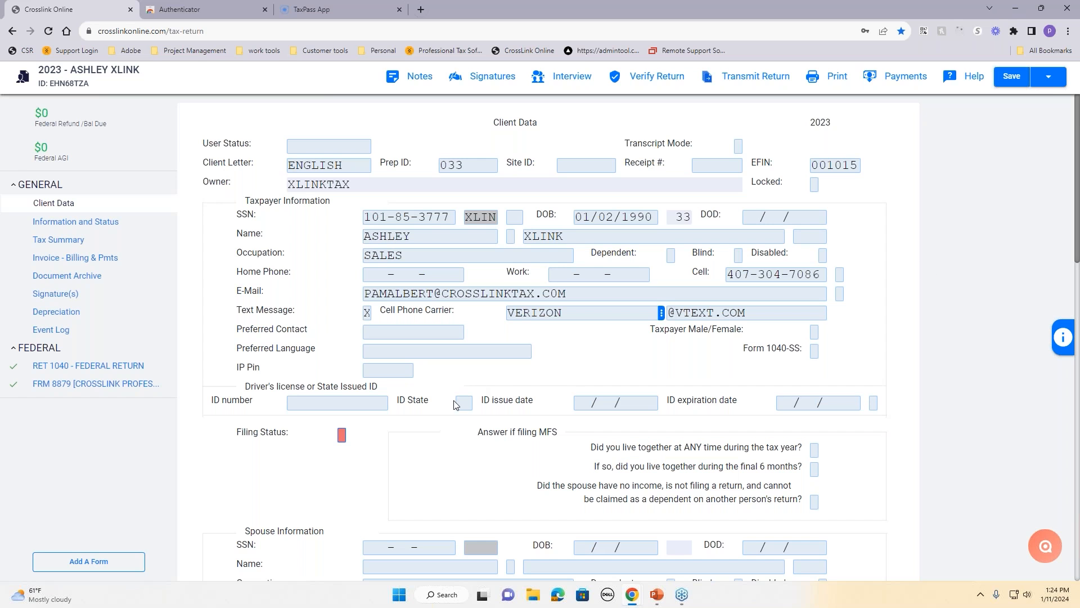
pyautogui.click(1050, 79)
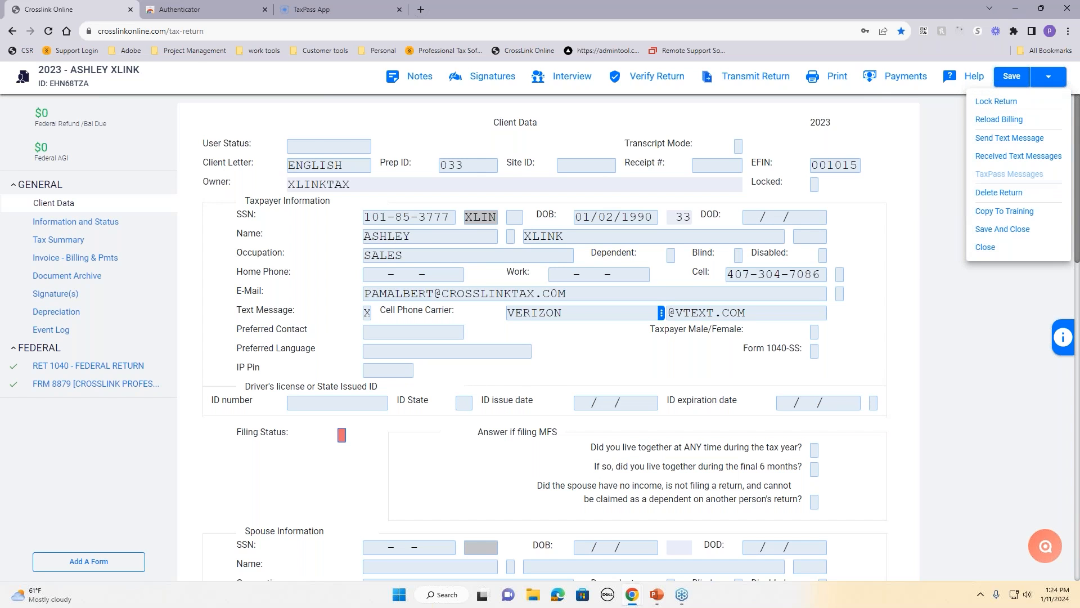
# Step: Text the taxpayer 'season starting soon' and acknowledge the sent confirmation
pyautogui.click(983, 145)
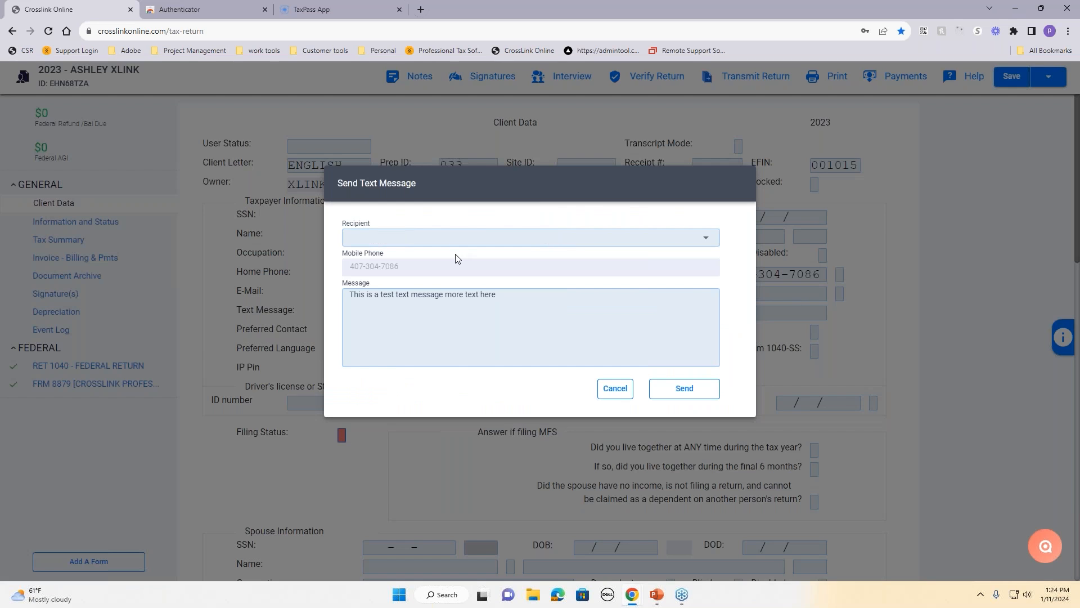
pyautogui.click(456, 242)
pyautogui.click(485, 297)
pyautogui.moveTo(507, 303); pyautogui.dragTo(347, 294)
pyautogui.write('st')
pyautogui.press('BackSpace')
pyautogui.write('eason ')
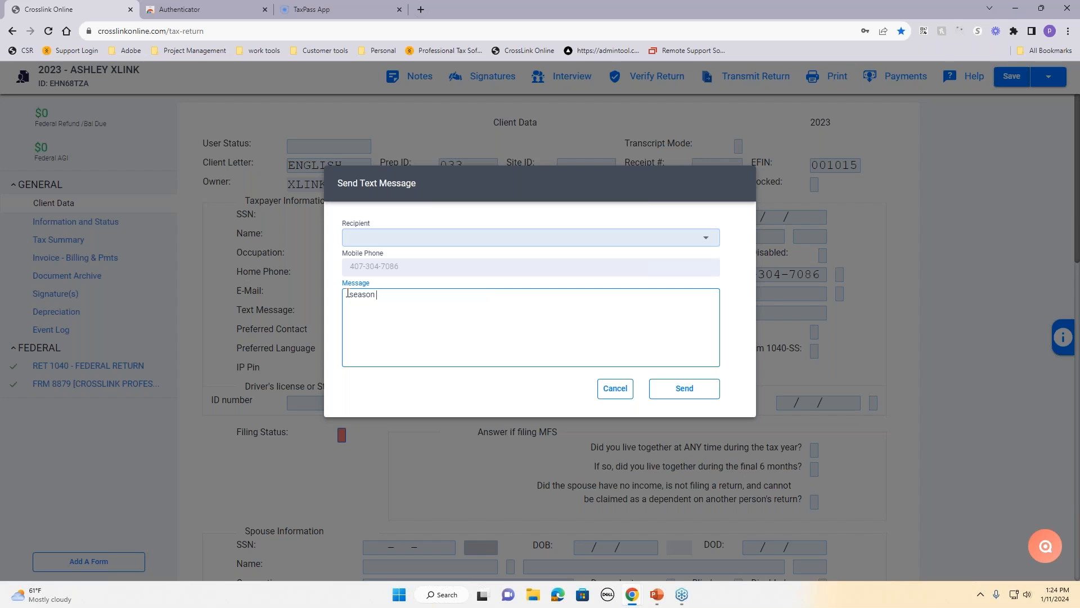
pyautogui.write('starting soon')
pyautogui.click(665, 397)
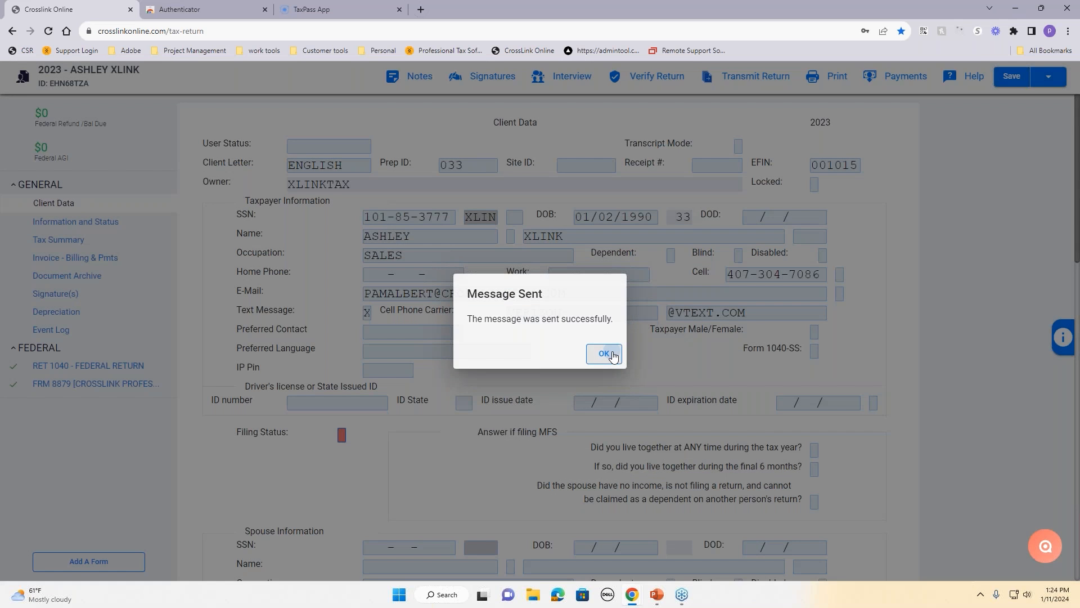
pyautogui.click(604, 354)
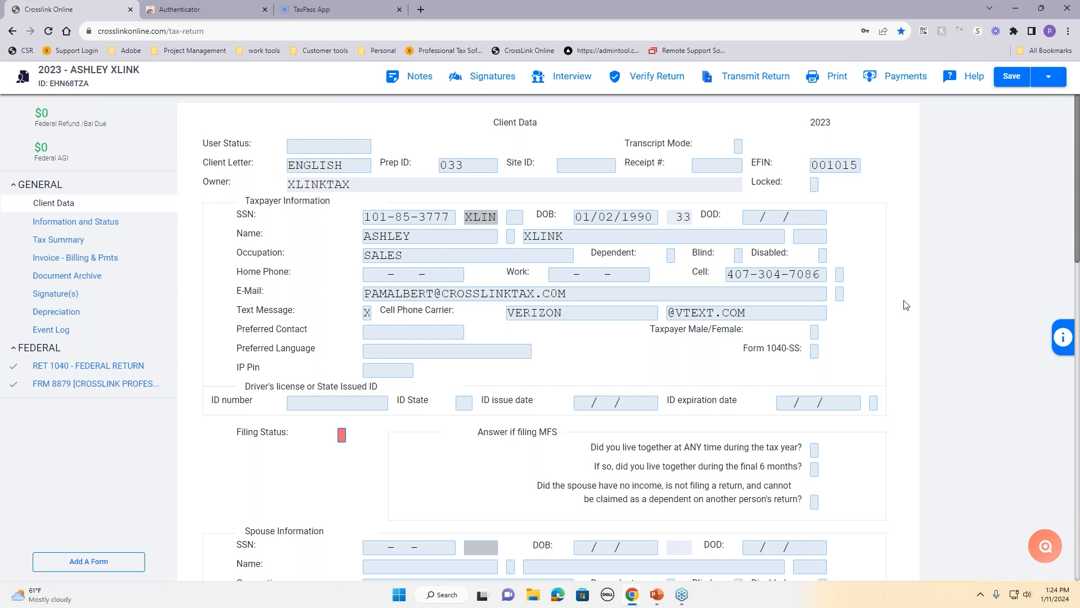
pyautogui.click(1048, 79)
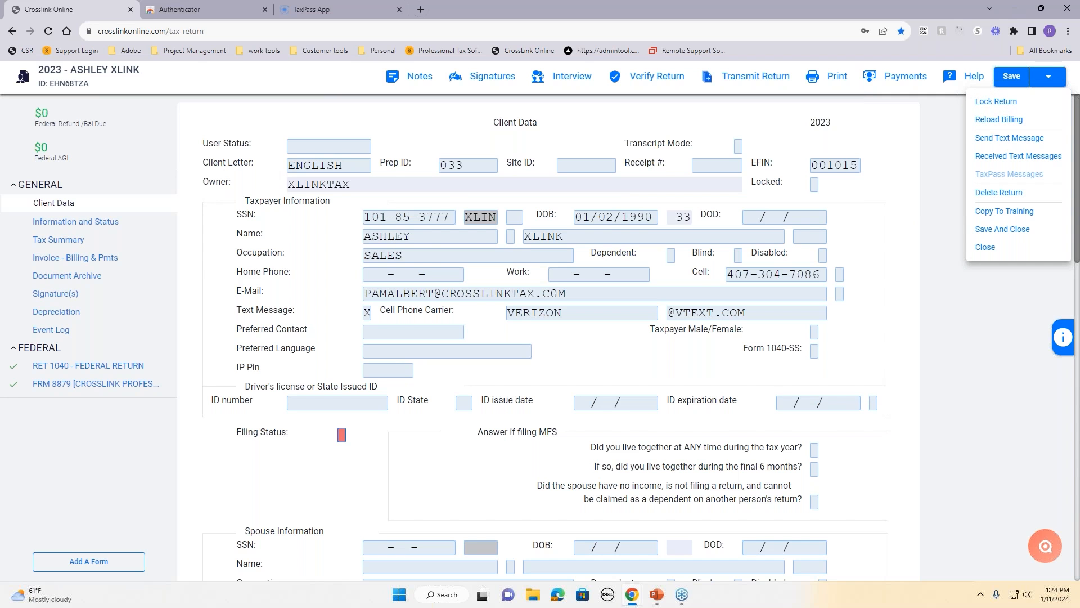
pyautogui.click(996, 102)
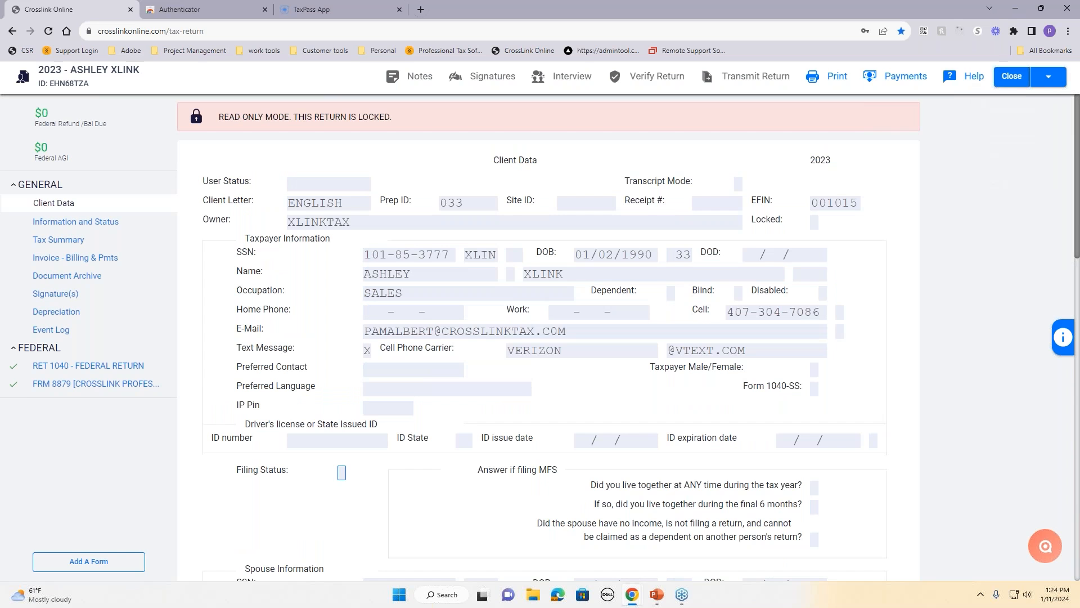
pyautogui.click(1048, 79)
pyautogui.click(1012, 100)
pyautogui.click(1049, 77)
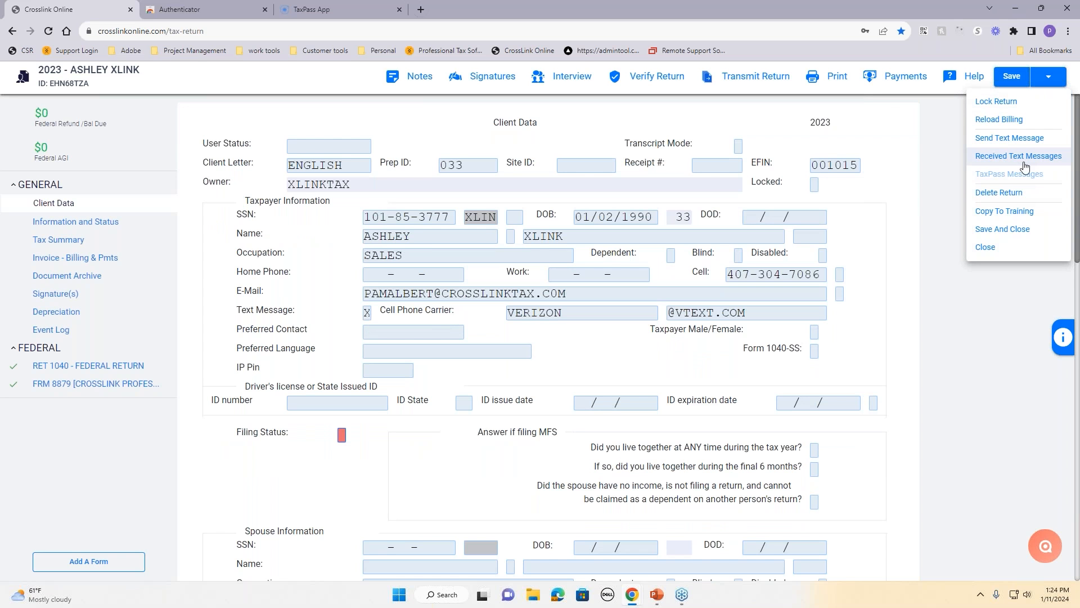
pyautogui.click(918, 234)
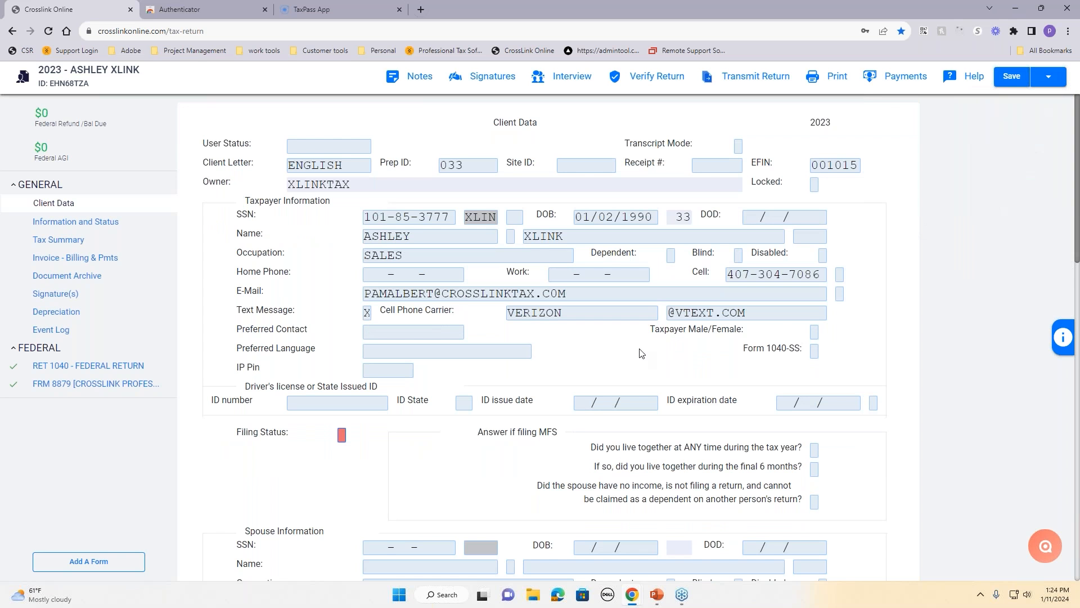
# Step: Enter the taxpayer's driver's license ID number
pyautogui.scroll(-1, 642, 353)
pyautogui.scroll(-2, 302, 328)
pyautogui.click(338, 286)
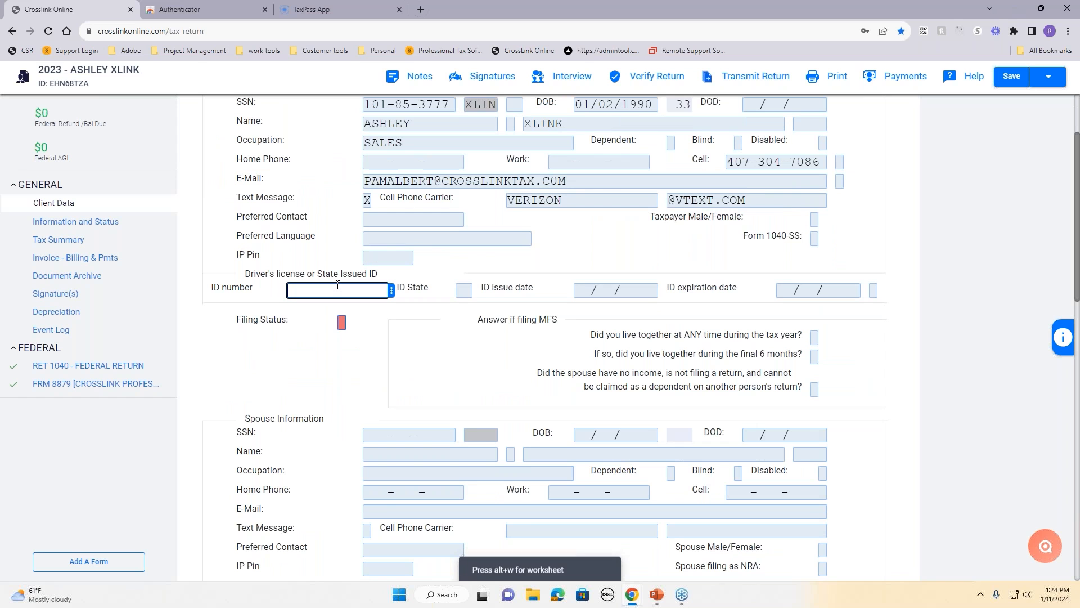
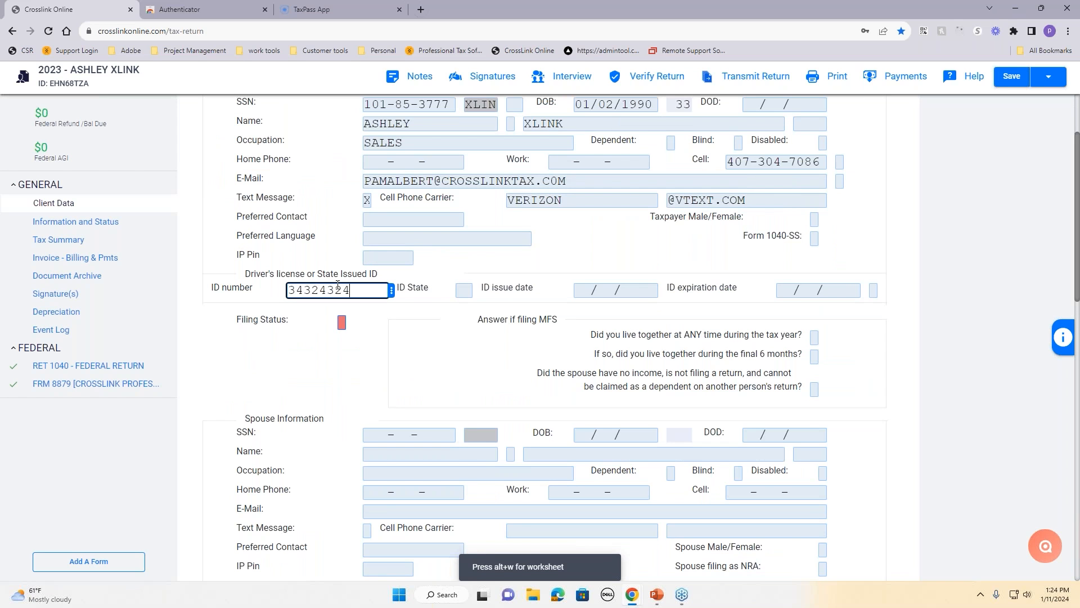
pyautogui.click(292, 290)
pyautogui.write('A')
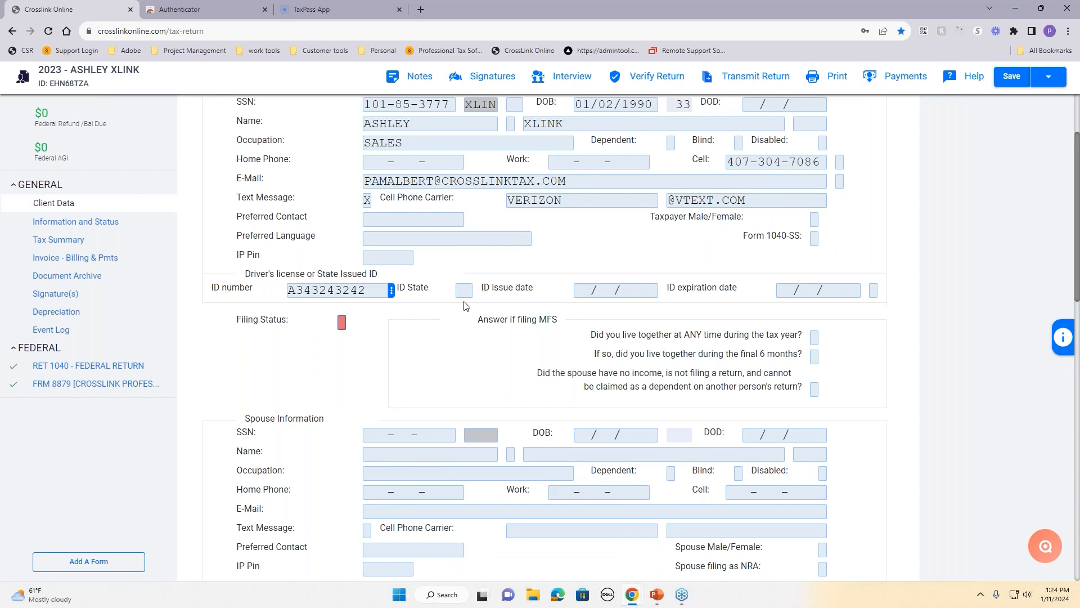
# Step: Set ID state FL, issue date 01/01/2015 and expiration date 01/20/2026
pyautogui.click(466, 289)
pyautogui.write('FL')
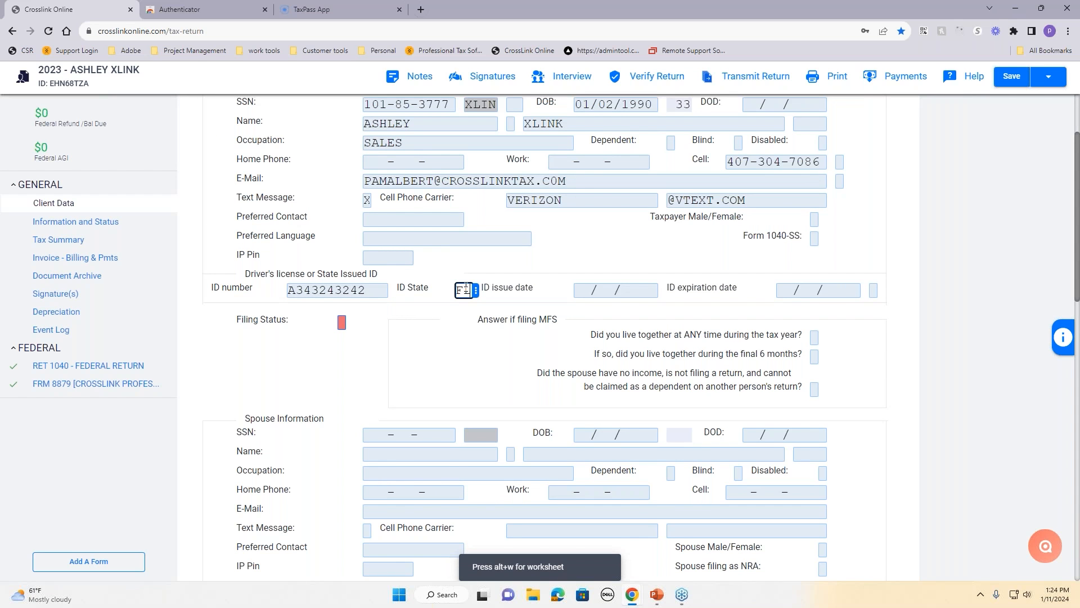
pyautogui.click(480, 341)
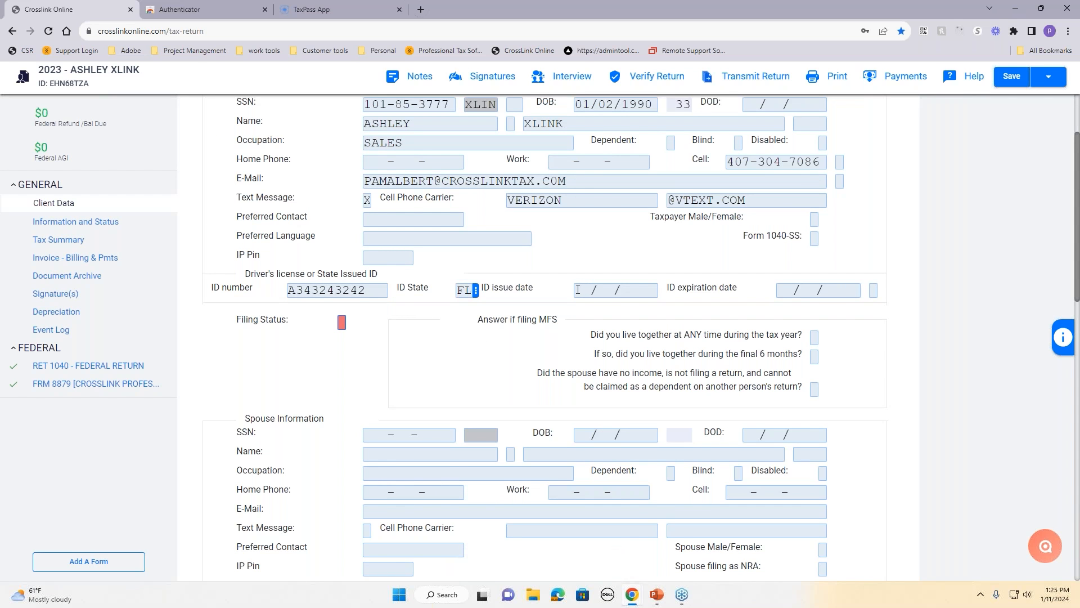
pyautogui.click(578, 290)
pyautogui.write('01012015')
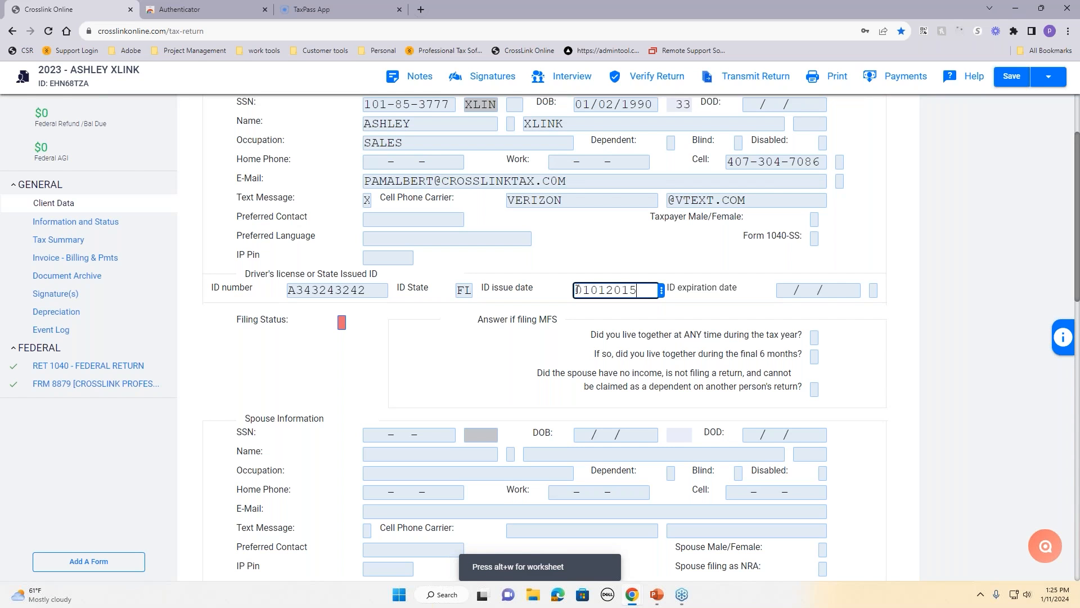
pyautogui.write('01')
pyautogui.write('2020')
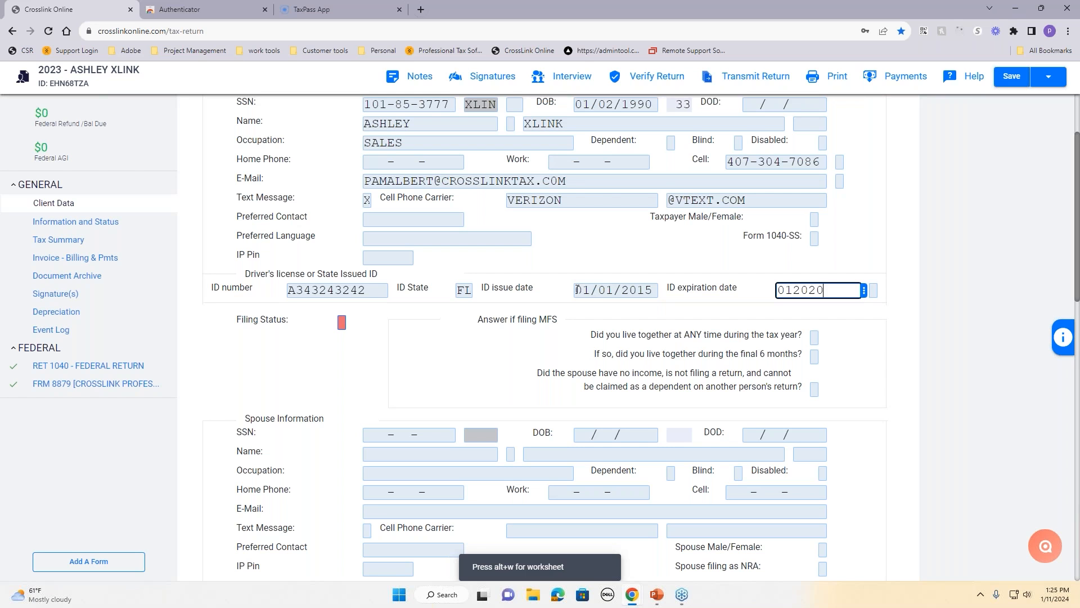
pyautogui.write('26')
pyautogui.press('Tab')
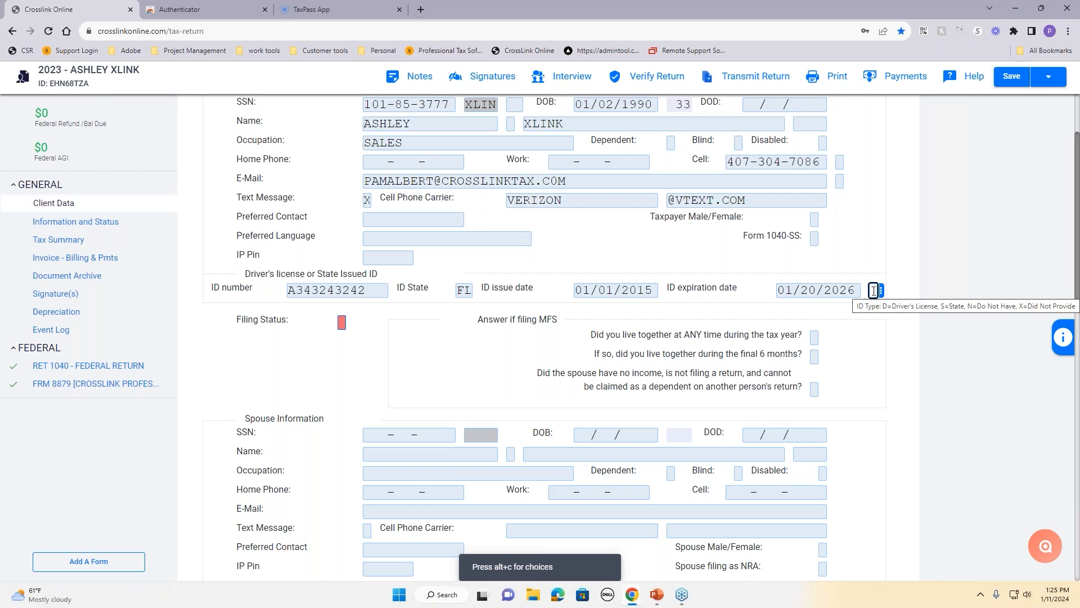
pyautogui.click(1063, 337)
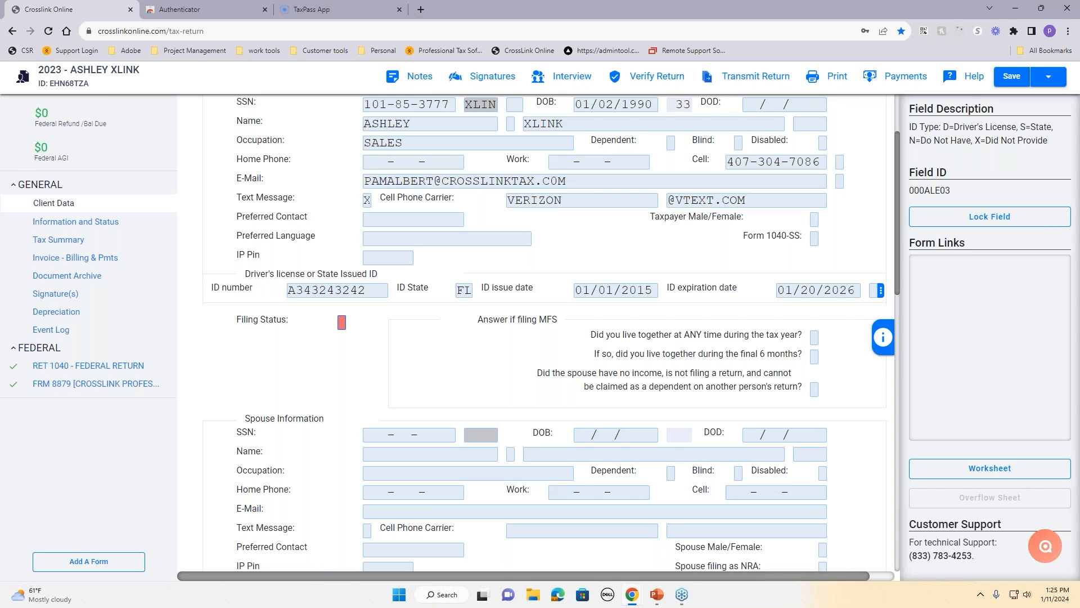
pyautogui.moveTo(918, 127); pyautogui.dragTo(1064, 157)
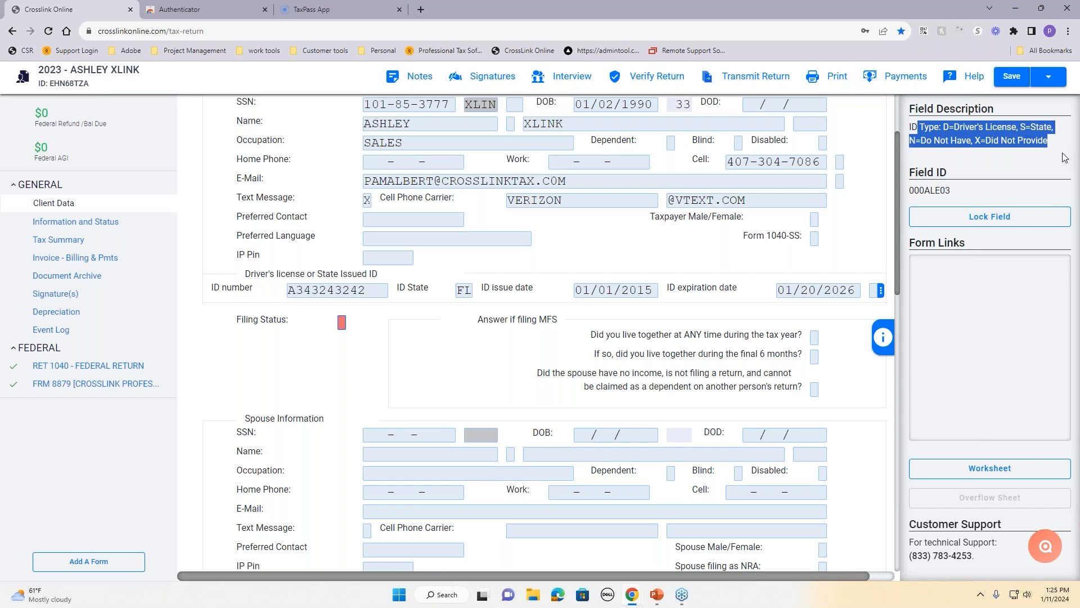
pyautogui.click(873, 290)
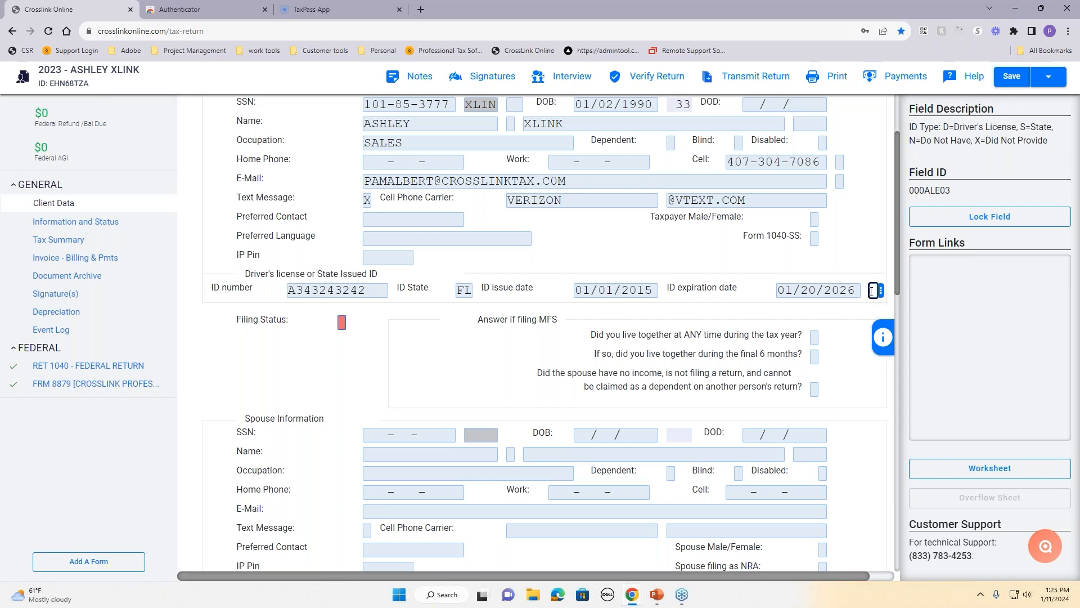
pyautogui.write('D')
pyautogui.press('Tab')
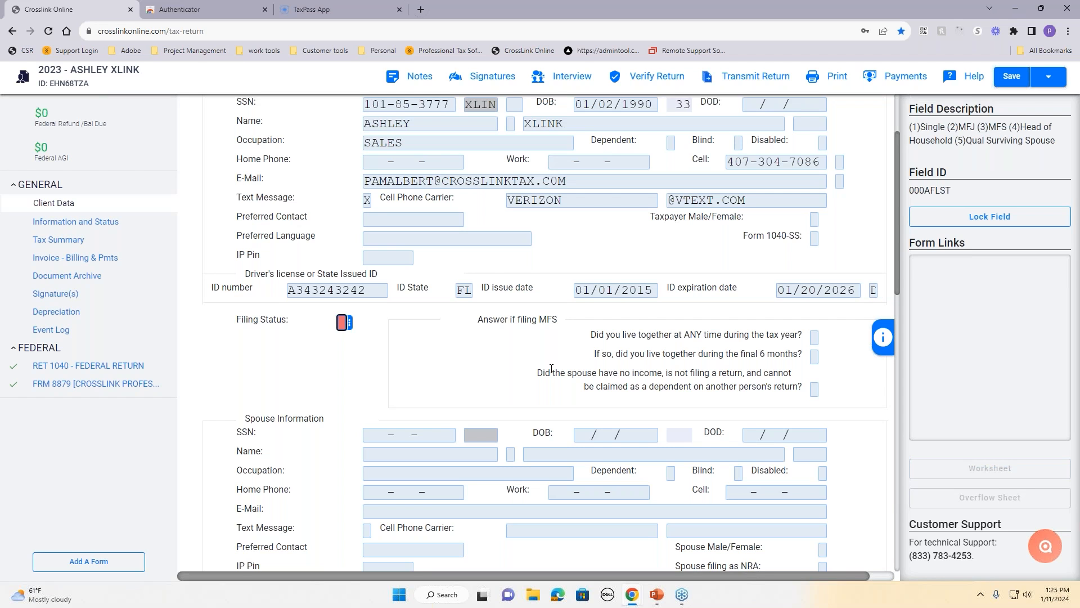
pyautogui.moveTo(291, 327); pyautogui.dragTo(228, 330)
pyautogui.click(342, 323)
pyautogui.write('4')
pyautogui.press('Tab')
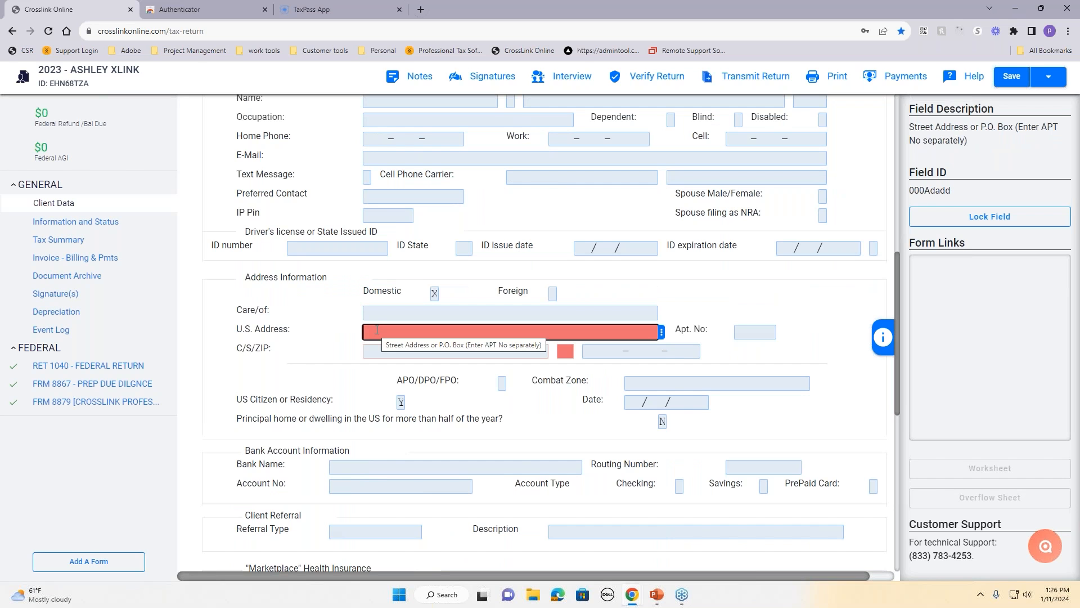
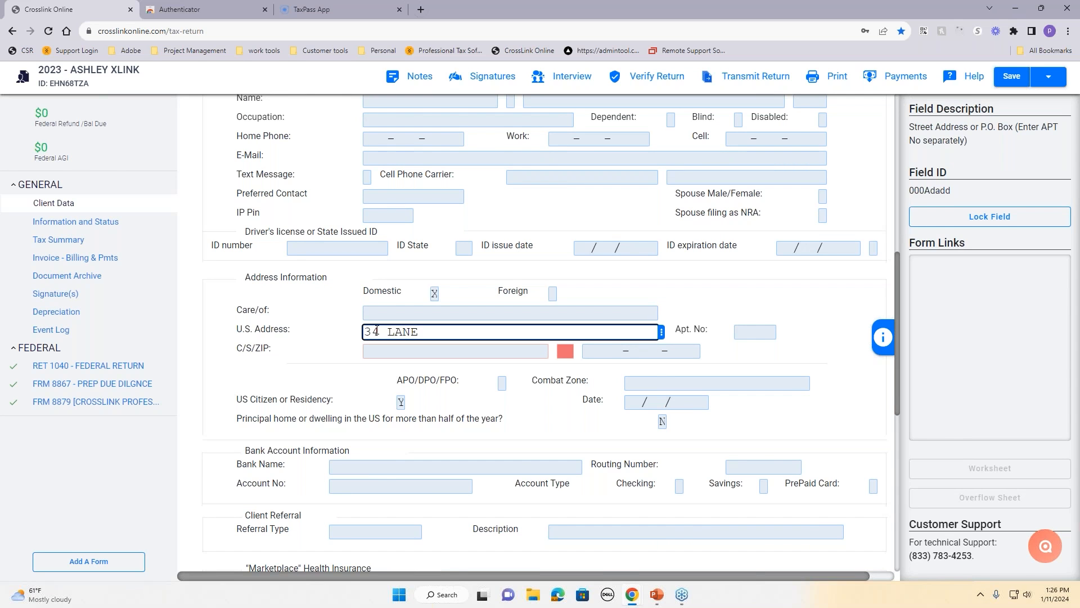
pyautogui.press('Tab')
pyautogui.press('Tab')
pyautogui.write('32')
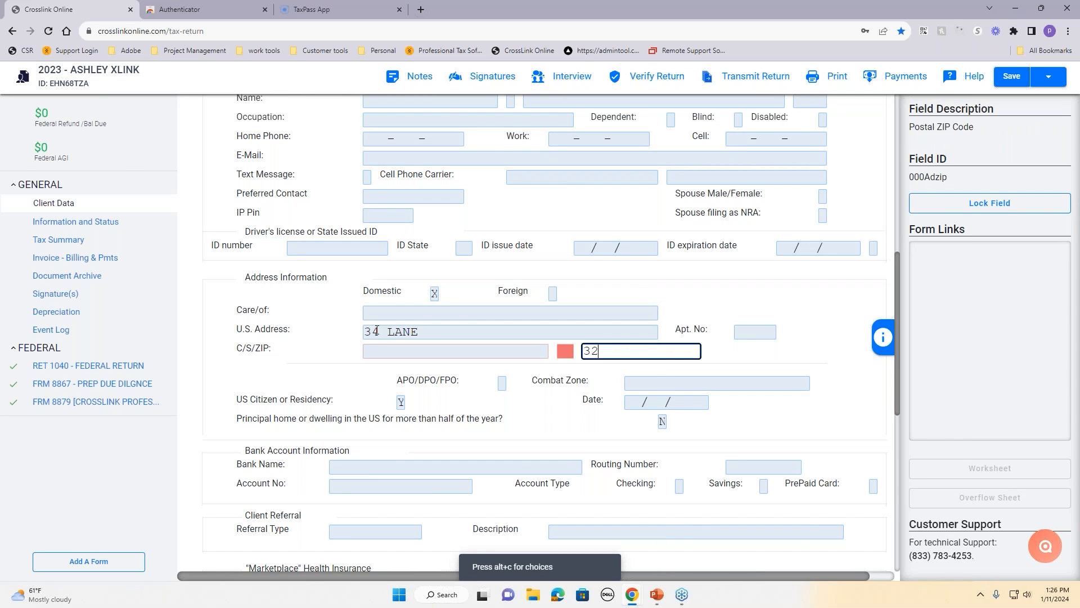
pyautogui.write('826')
pyautogui.click(609, 369)
pyautogui.press('Tab')
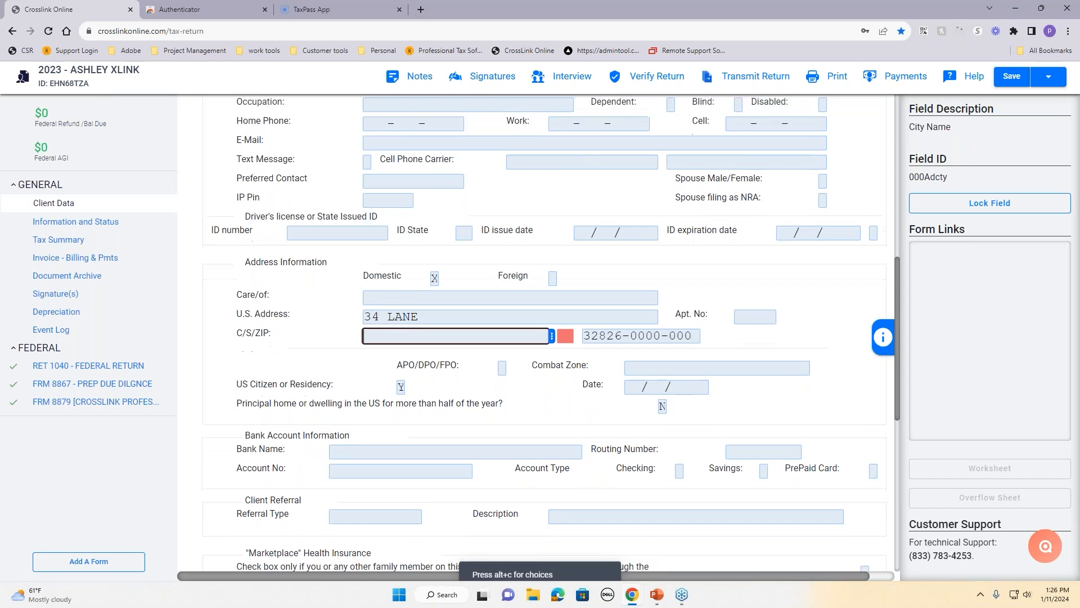
pyautogui.scroll(-1, 746, 367)
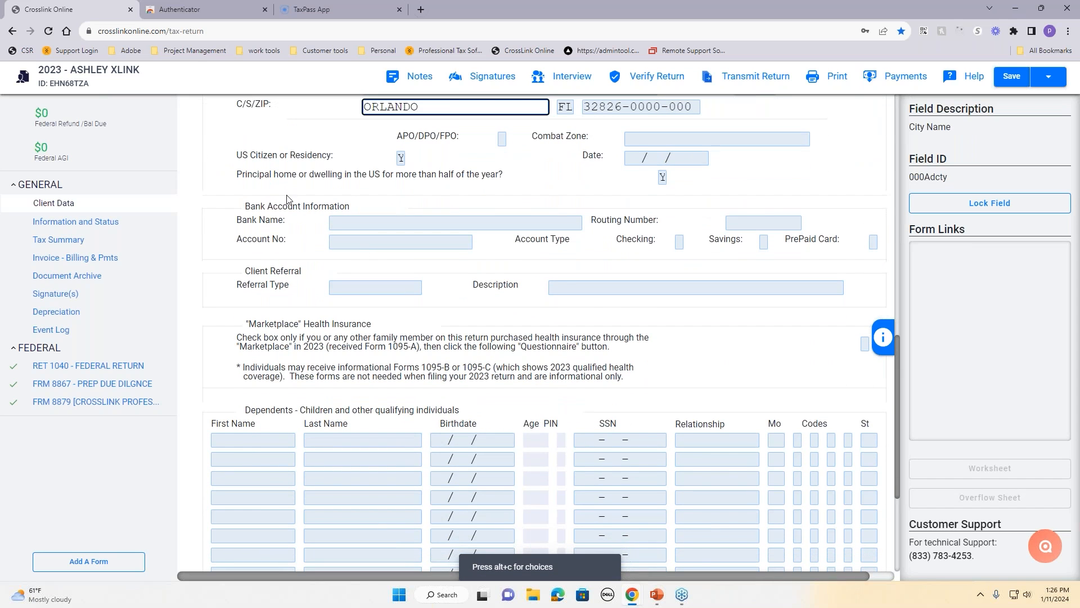
pyautogui.click(348, 218)
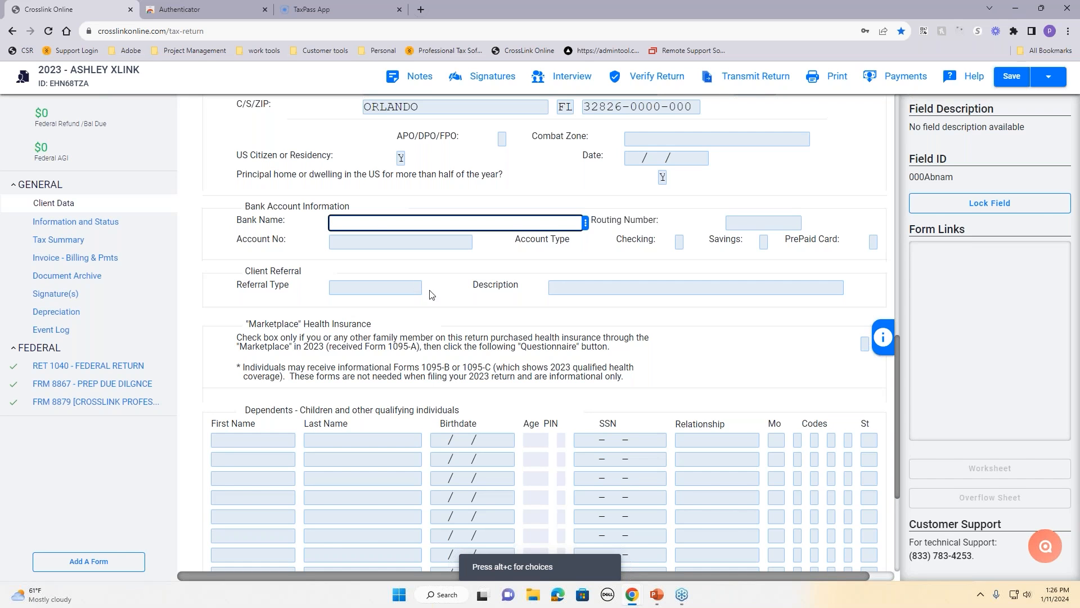
# Step: Leave the bank name blank and enter the dependent's first and last name
pyautogui.click(449, 283)
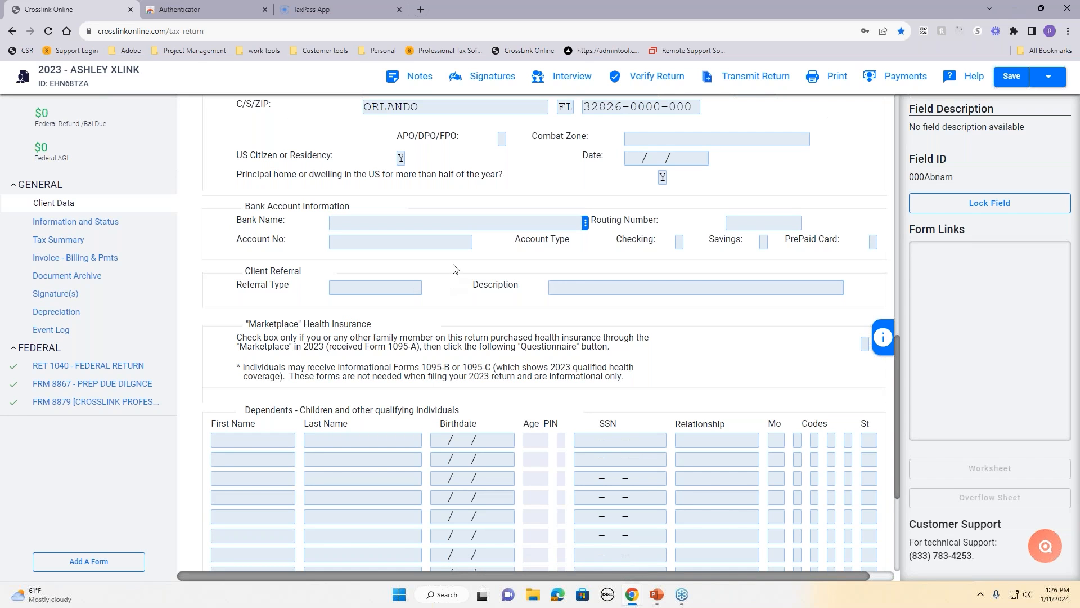
pyautogui.scroll(-4, 455, 268)
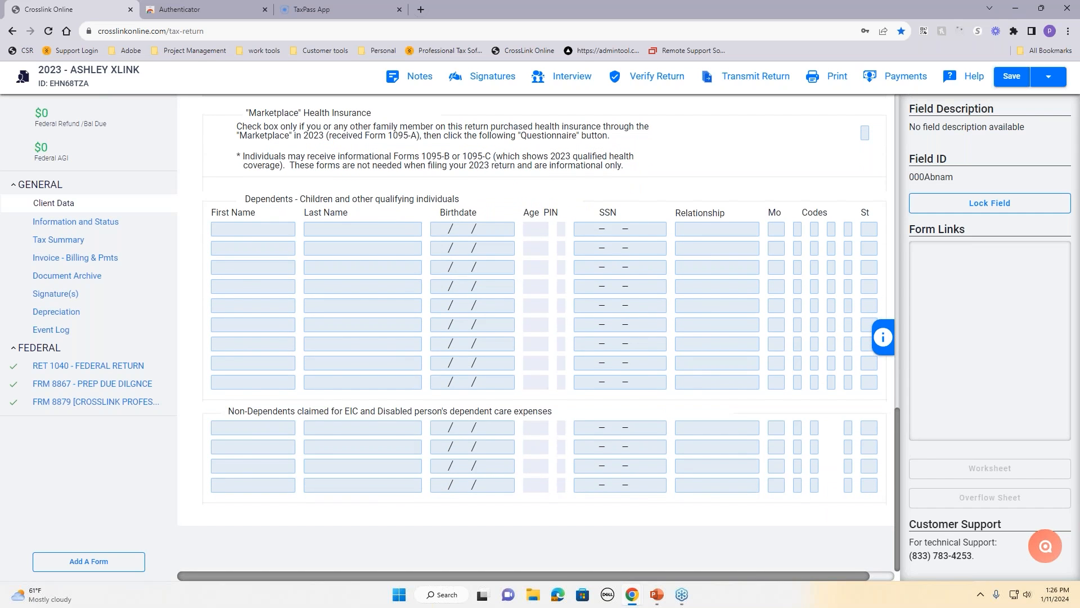
pyautogui.click(270, 226)
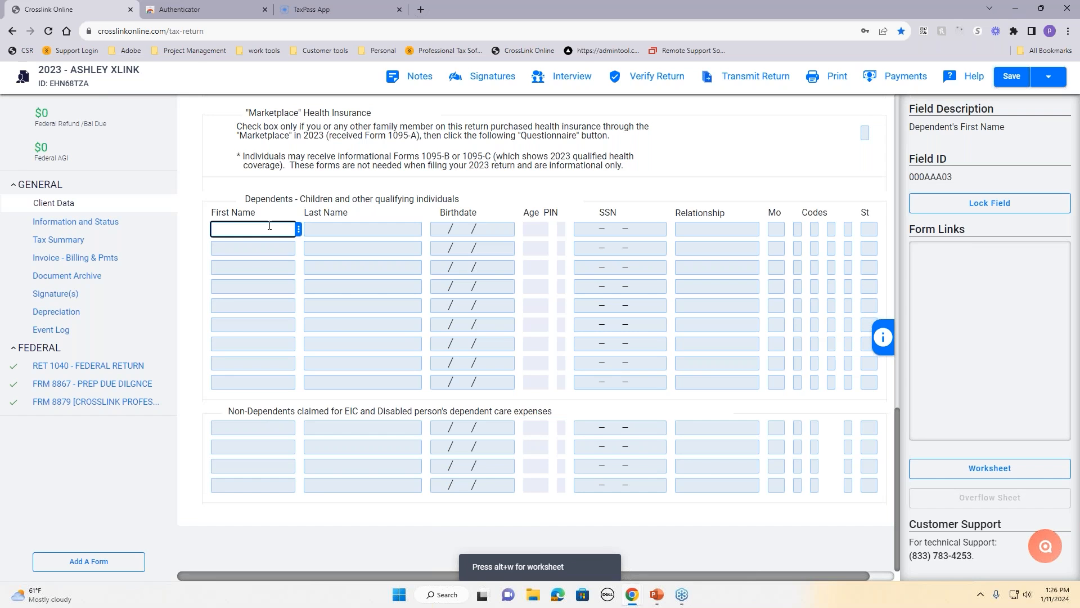
pyautogui.write('TIMY')
pyautogui.press('BackSpace')
pyautogui.write('MY')
pyautogui.press('Tab')
pyautogui.write('XLINK')
pyautogui.press('Tab')
# Step: Give the dependent birthdate 01/01/2011, an SSN, relationship SON and 12 months lived
pyautogui.write('01')
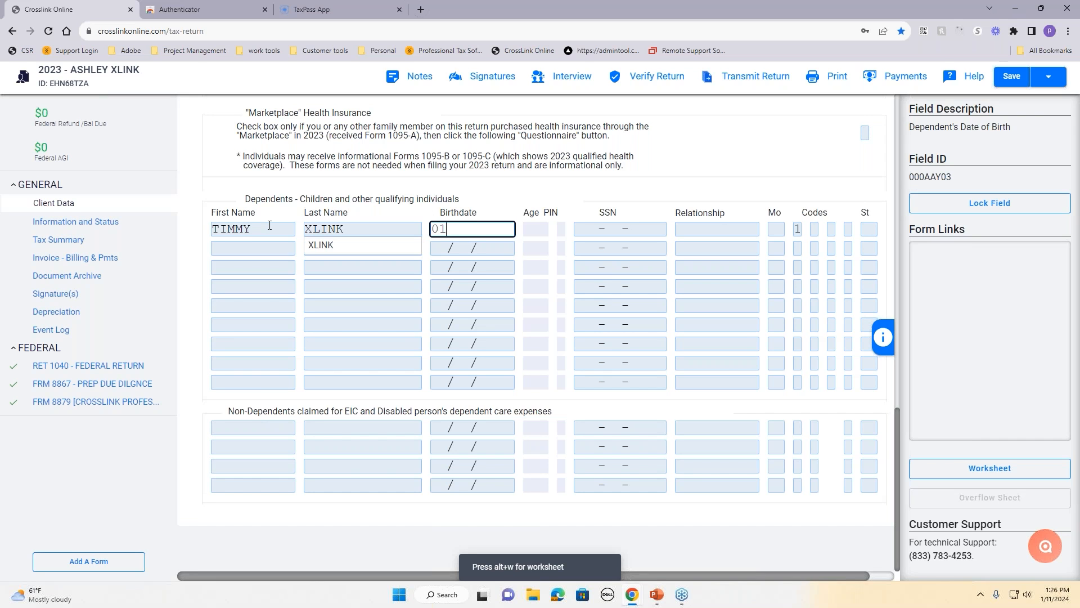
pyautogui.write('012011')
pyautogui.press('Tab')
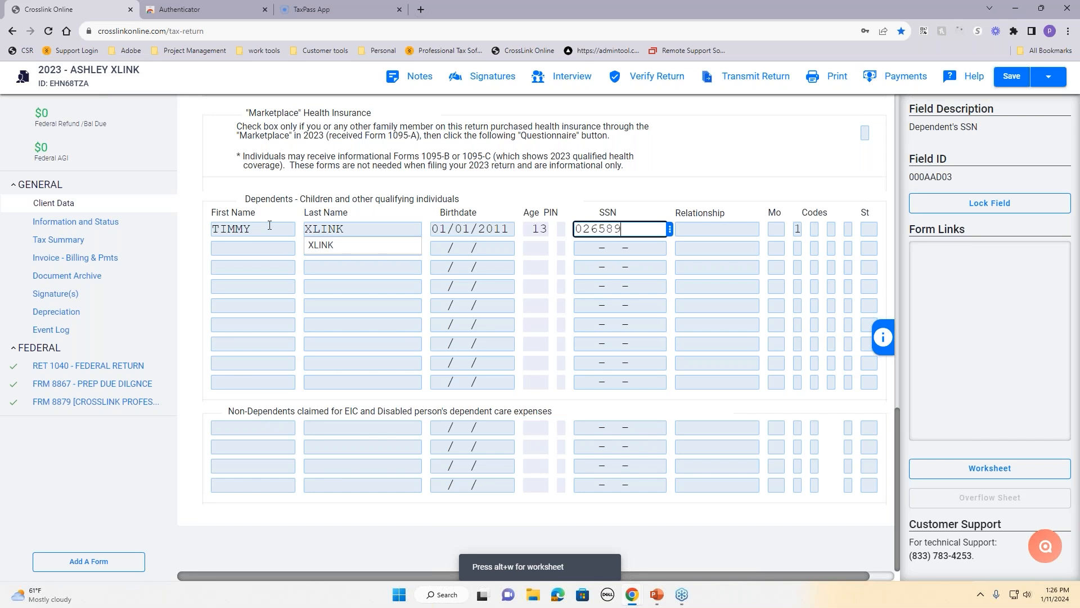
pyautogui.press('Tab')
pyautogui.write('SON')
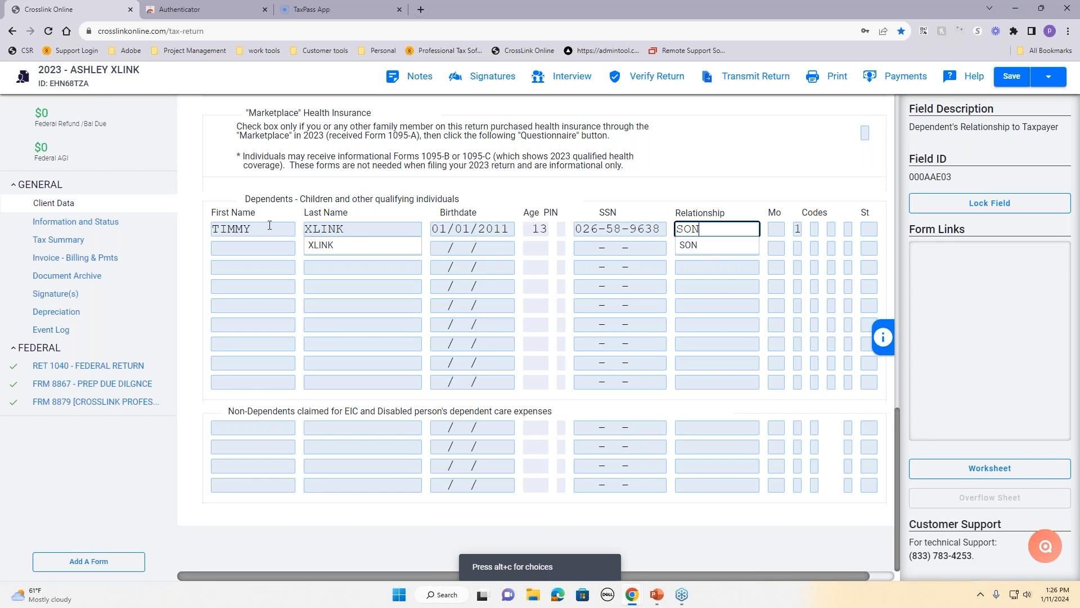
pyautogui.press('Tab')
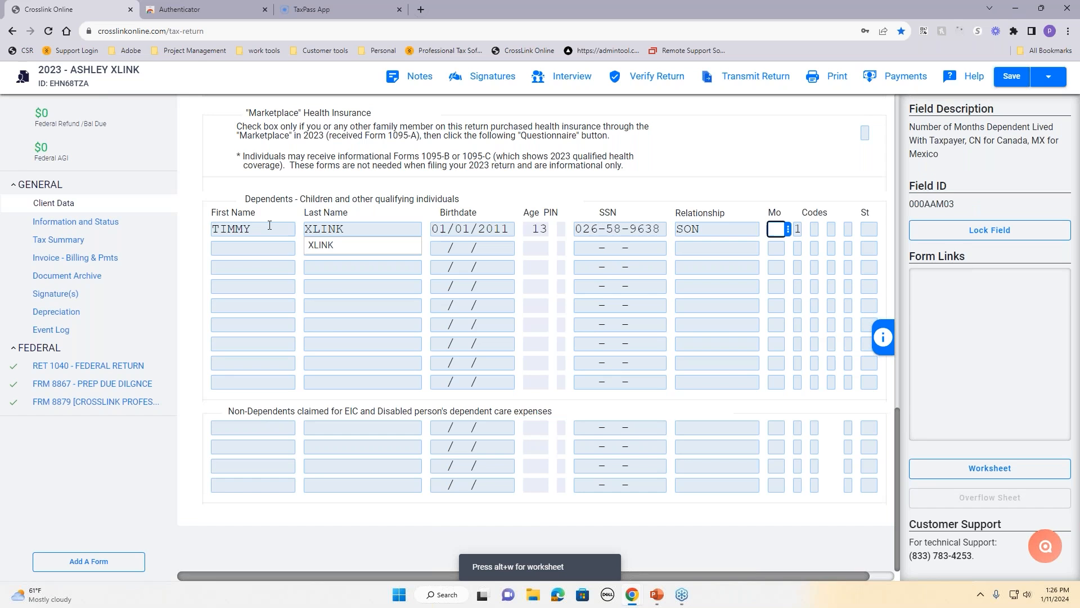
pyautogui.write('12')
pyautogui.press('Tab')
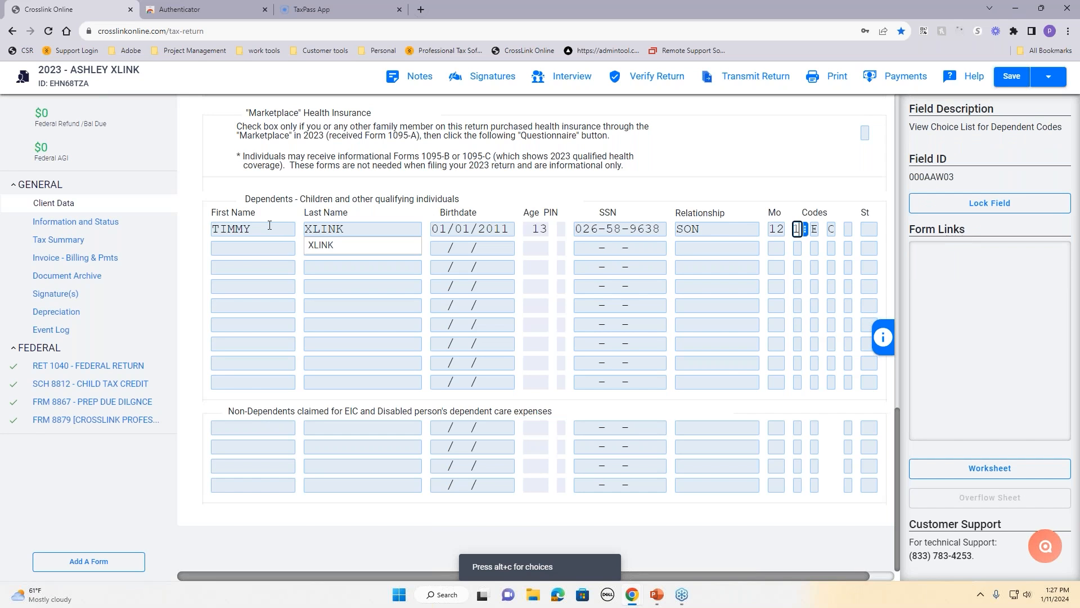
pyautogui.rightClick(804, 229)
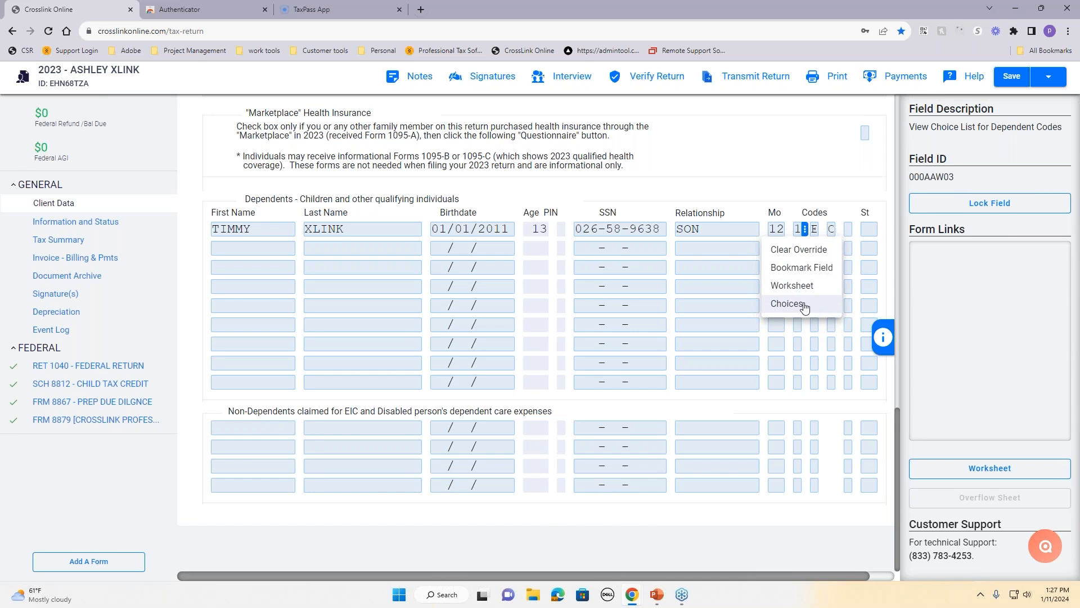
pyautogui.click(818, 232)
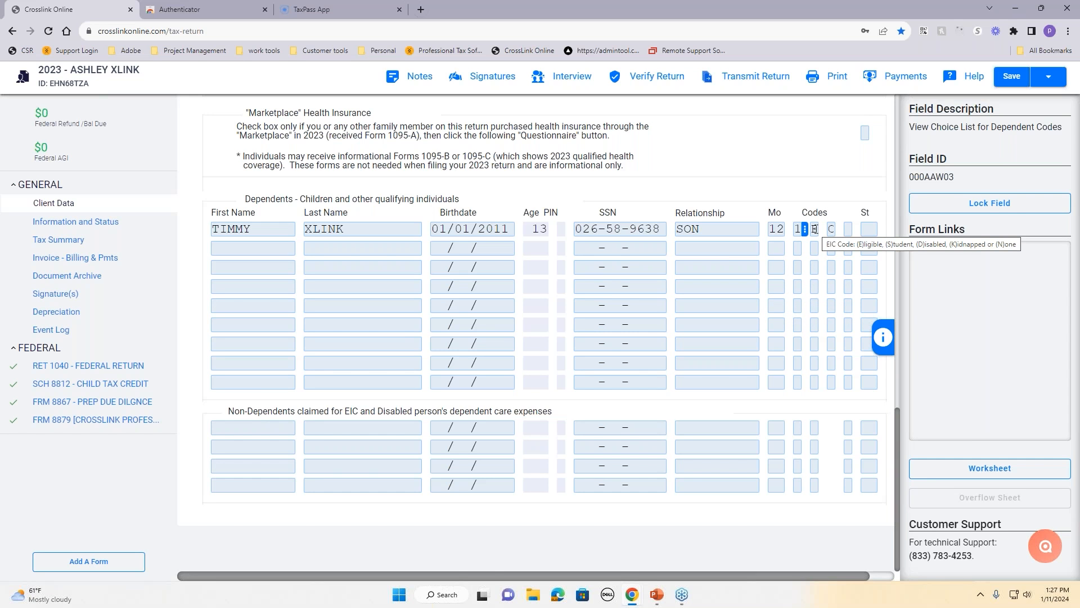
pyautogui.click(815, 231)
pyautogui.click(831, 231)
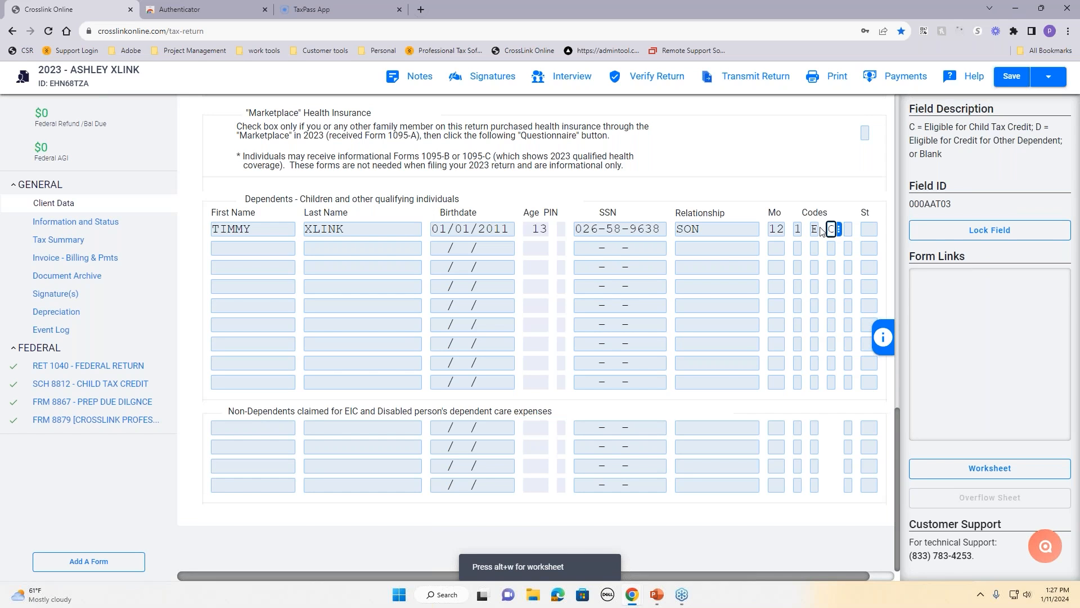
pyautogui.click(815, 228)
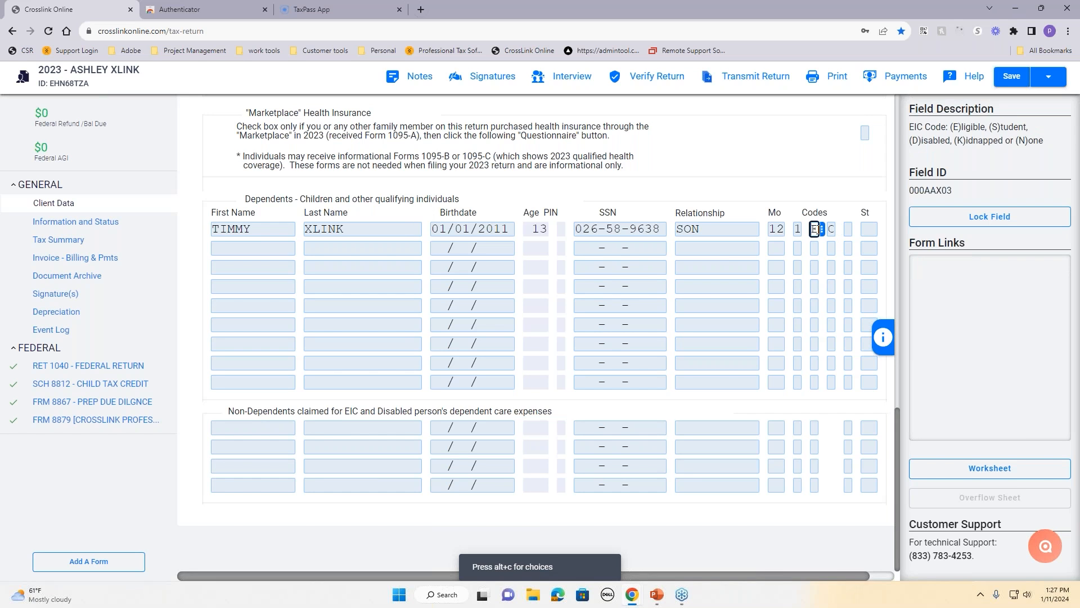
pyautogui.click(797, 229)
pyautogui.rightClick(801, 231)
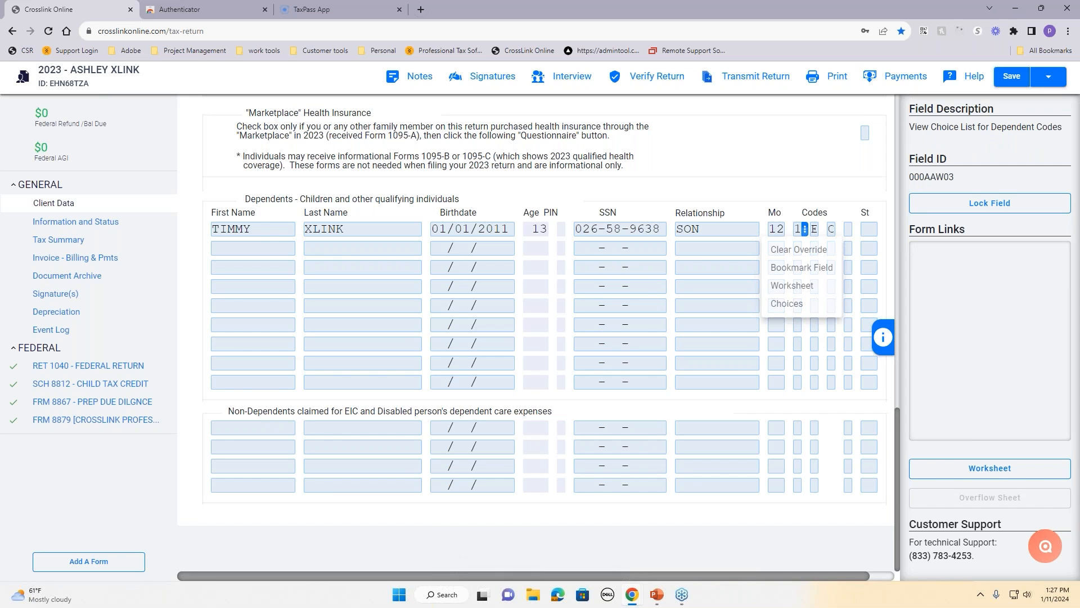
pyautogui.click(805, 286)
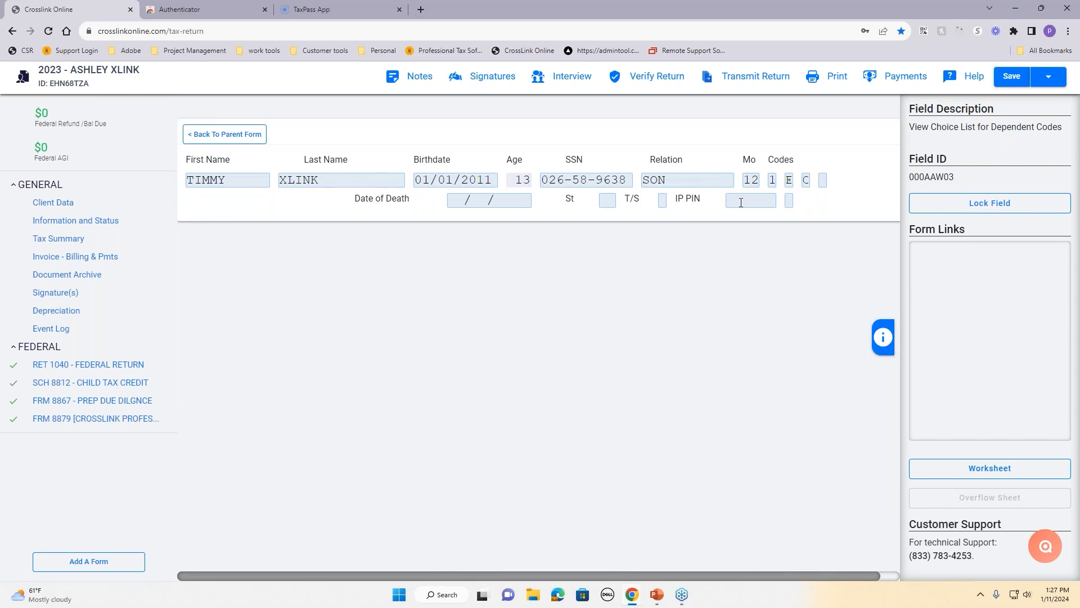
pyautogui.click(741, 202)
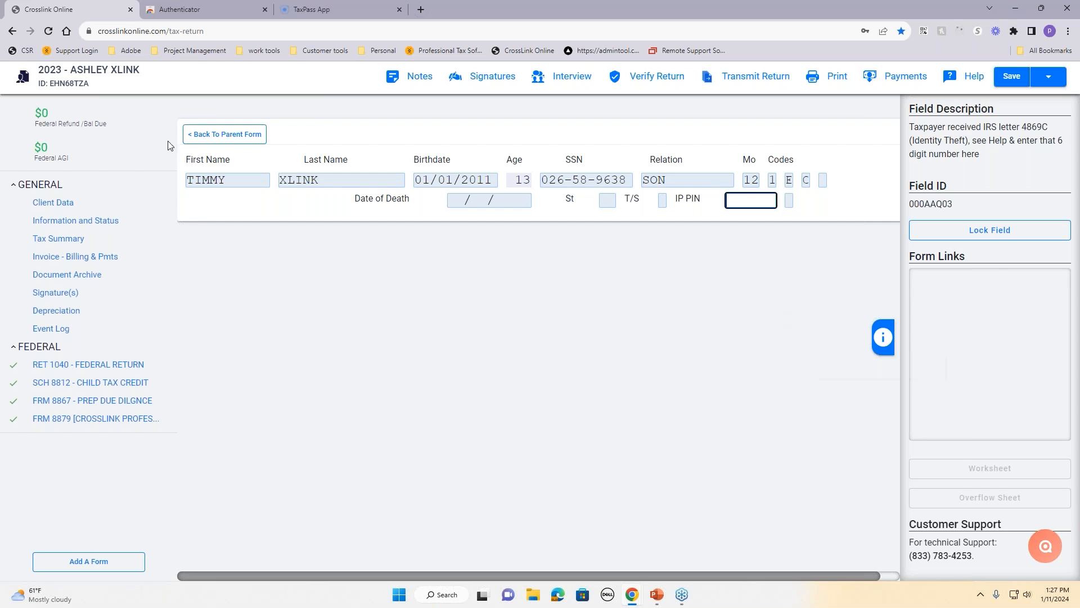
pyautogui.click(216, 144)
pyautogui.scroll(-15, 539, 337)
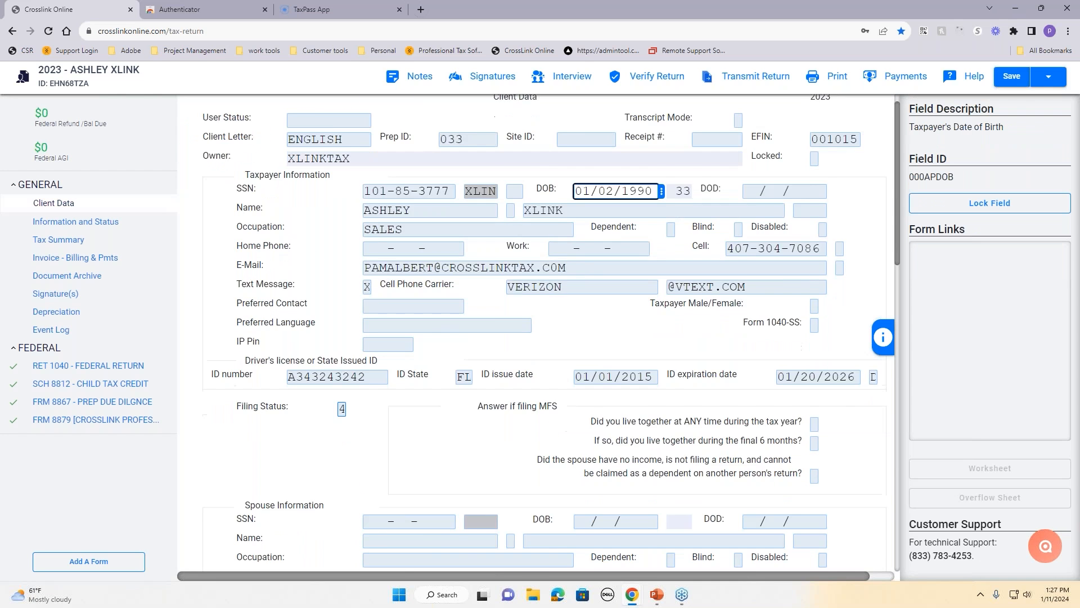
pyautogui.click(797, 305)
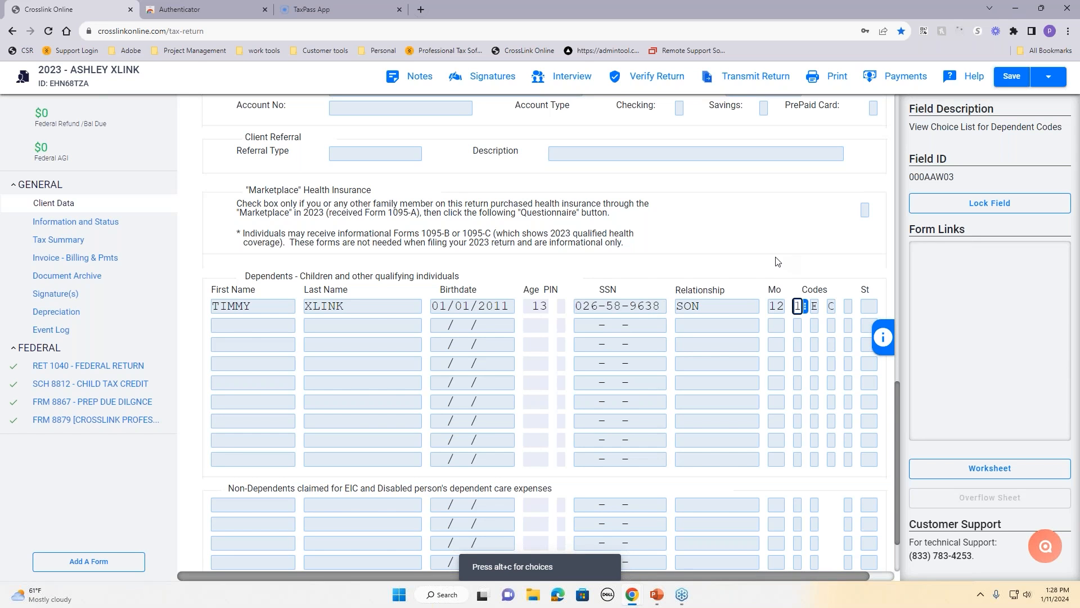
pyautogui.scroll(-2, 777, 260)
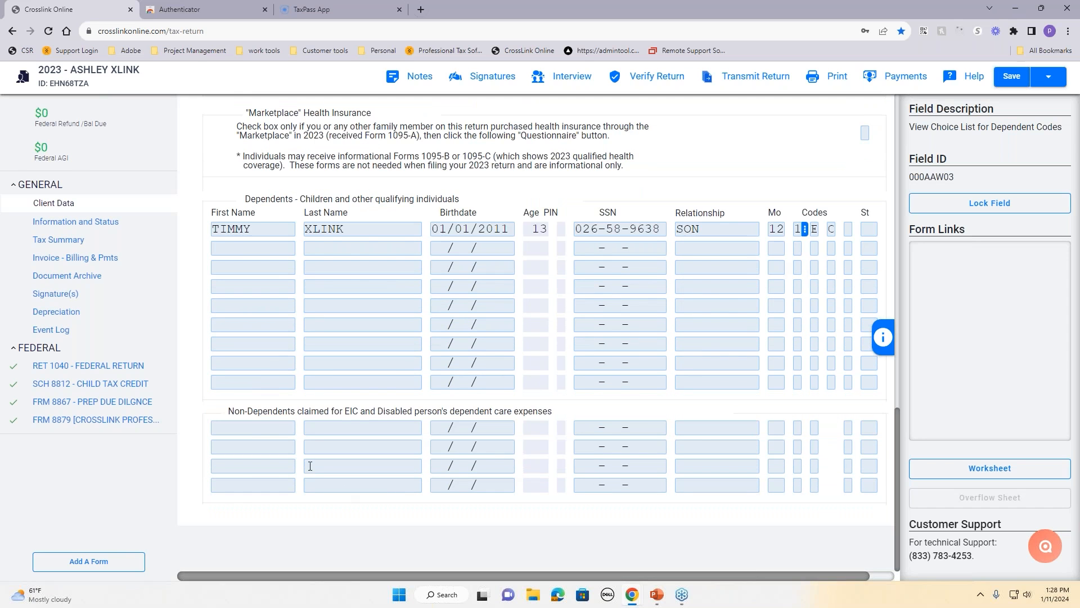
pyautogui.moveTo(254, 410); pyautogui.dragTo(512, 406)
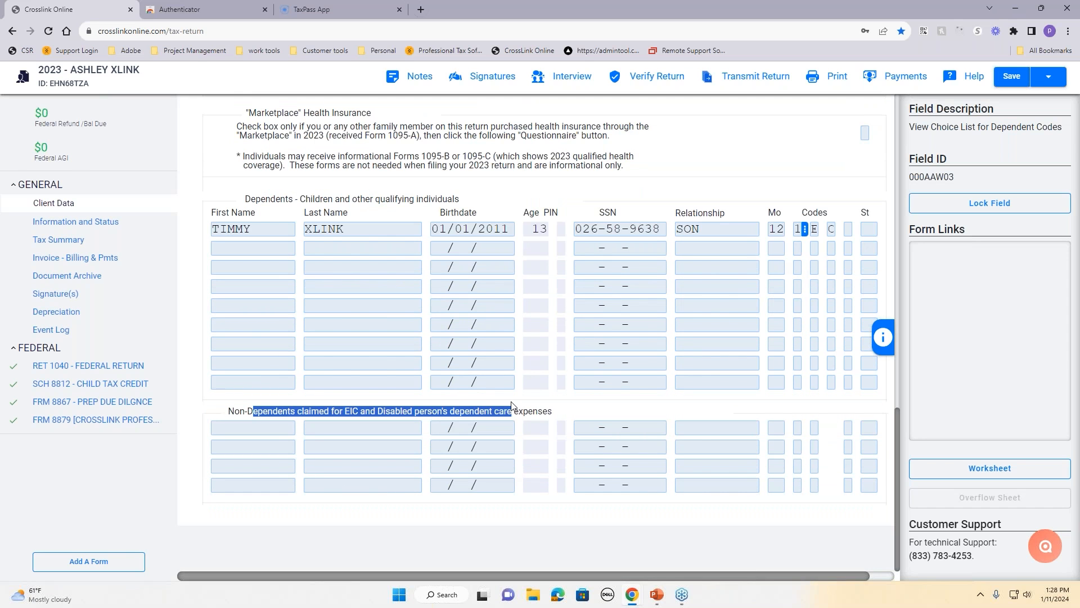
pyautogui.click(215, 405)
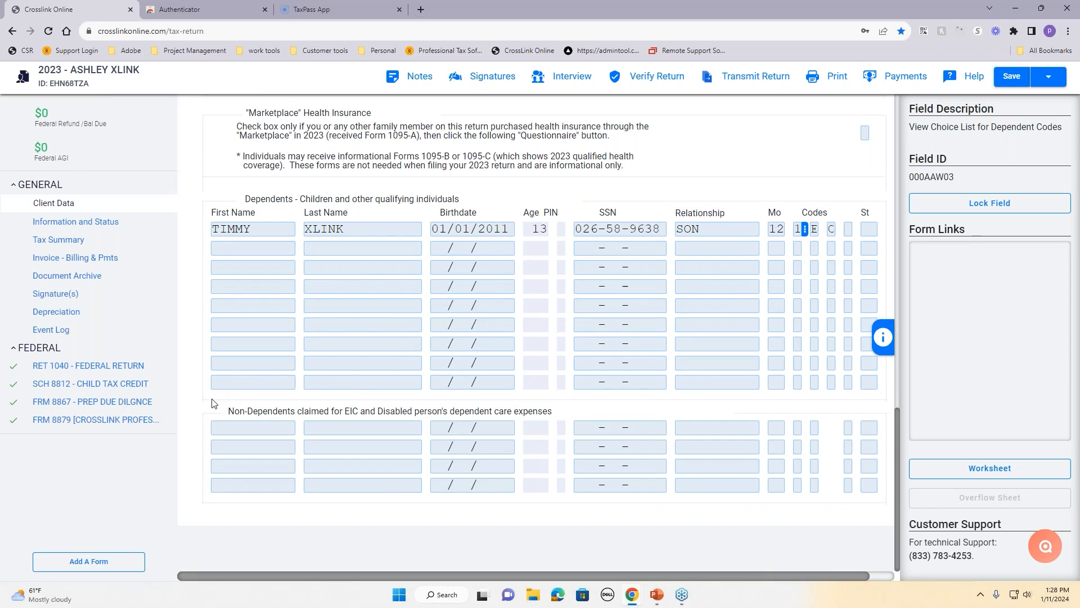
pyautogui.scroll(10, 243, 402)
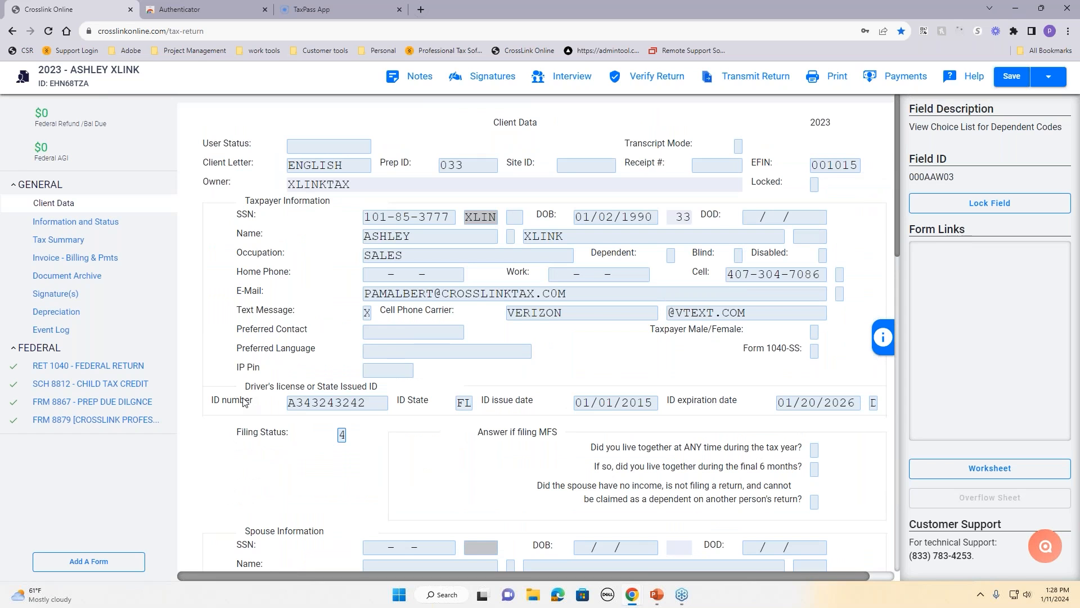
# Step: Search All Forms & Schedules for 'sch c' and add Schedule C, Profit or Loss From Business
pyautogui.click(91, 569)
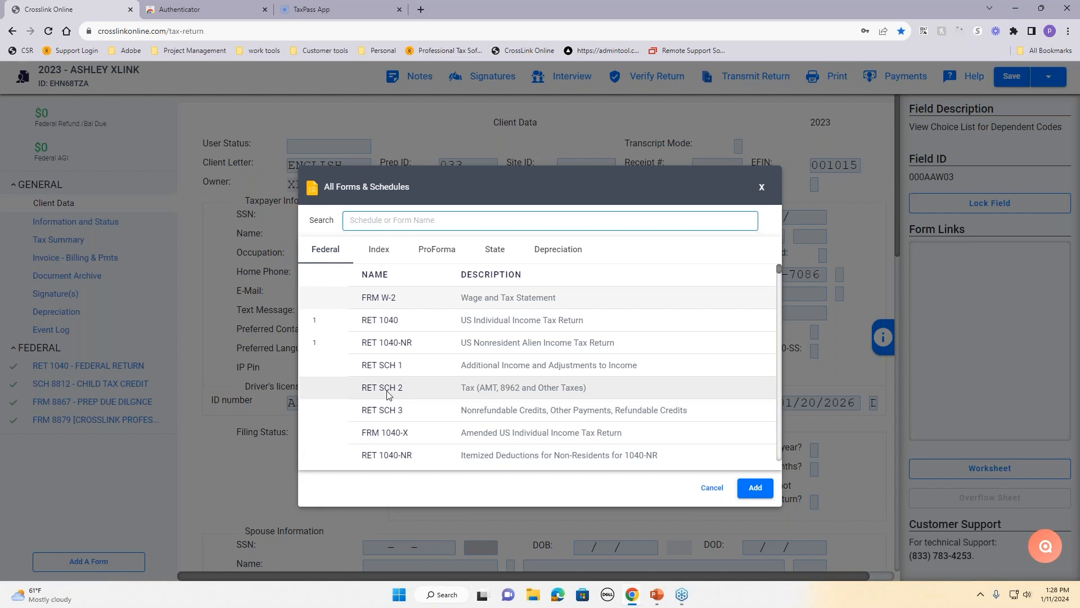
pyautogui.scroll(-8, 497, 352)
pyautogui.scroll(-10, 497, 352)
pyautogui.scroll(-10, 497, 352)
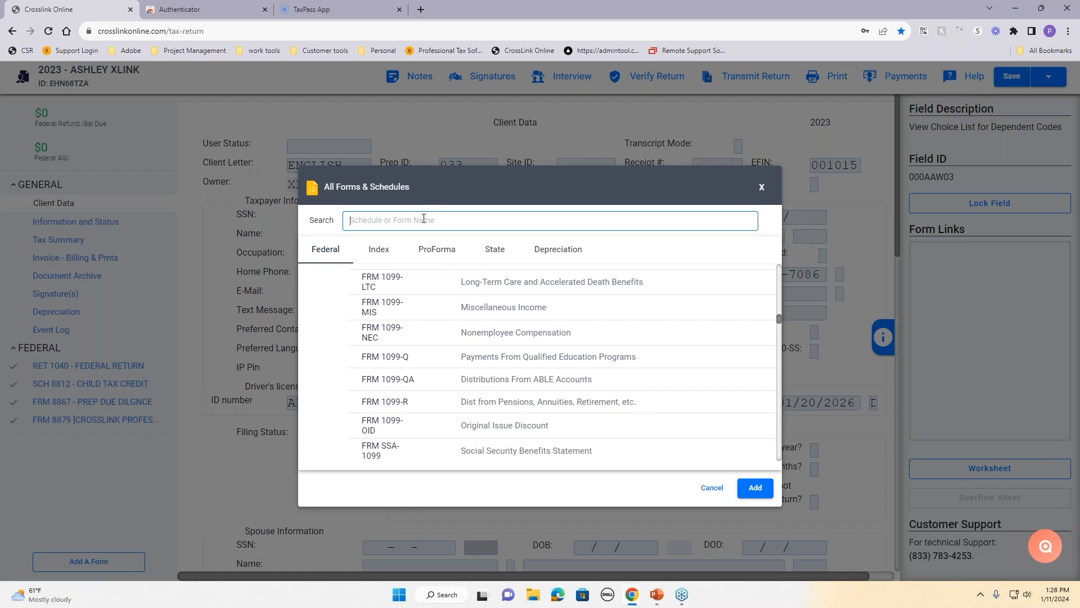
pyautogui.write('sch c')
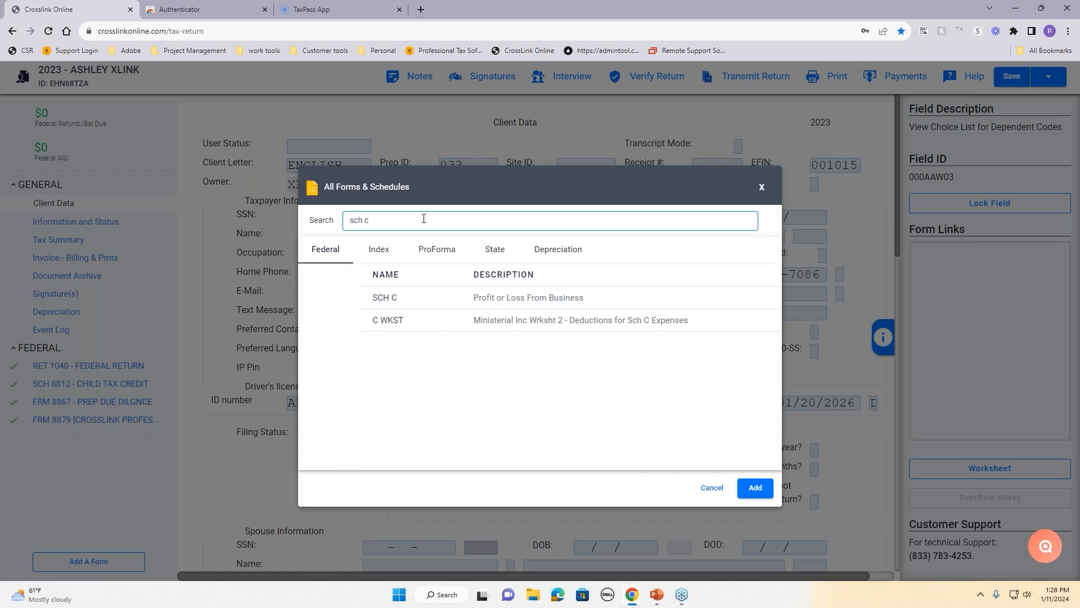
pyautogui.click(534, 303)
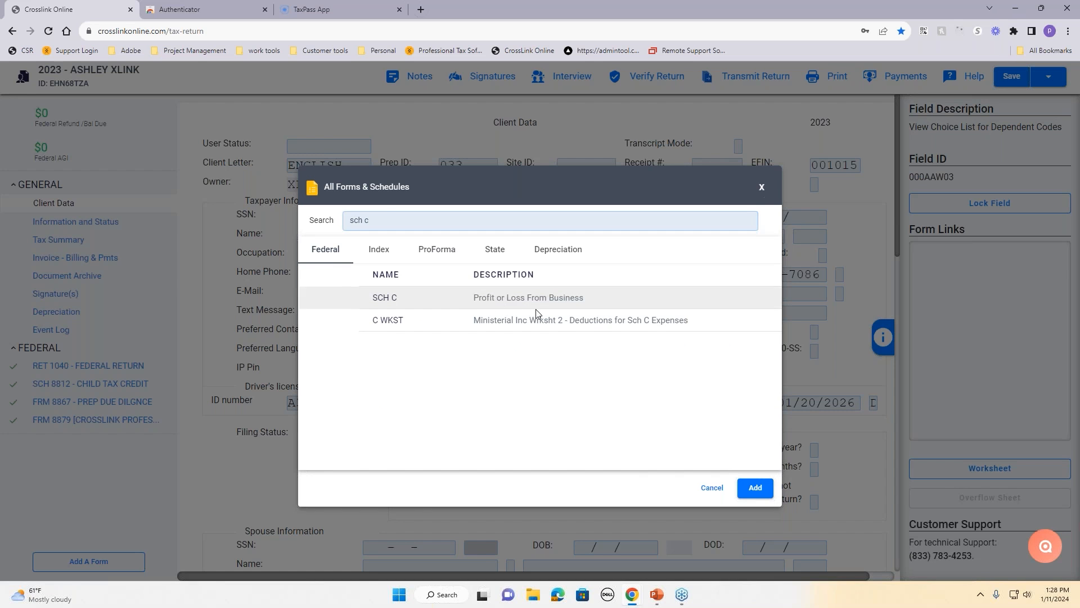
pyautogui.click(767, 489)
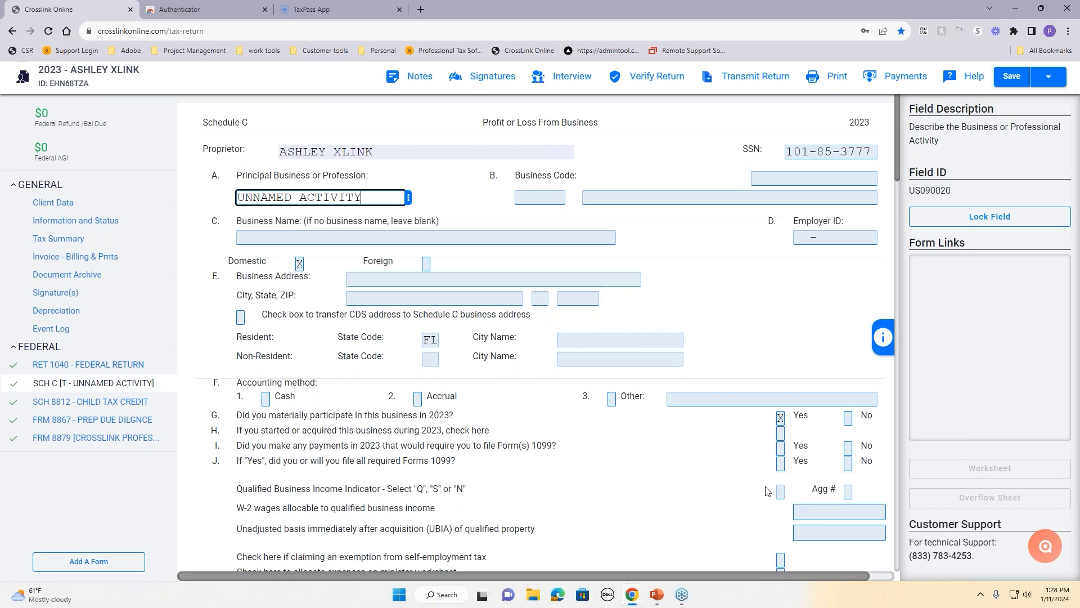
# Step: Replace UNNAMED ACTIVITY with TEST BUS as the Schedule C principal business
pyautogui.moveTo(365, 197); pyautogui.dragTo(239, 193)
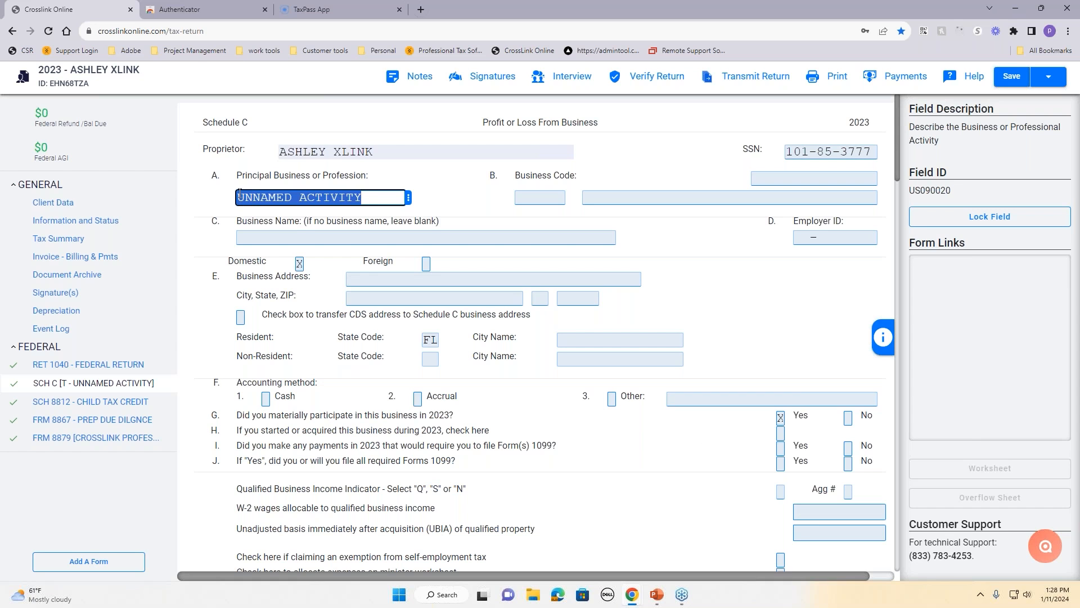
pyautogui.press('BackSpace')
pyautogui.write('TEST')
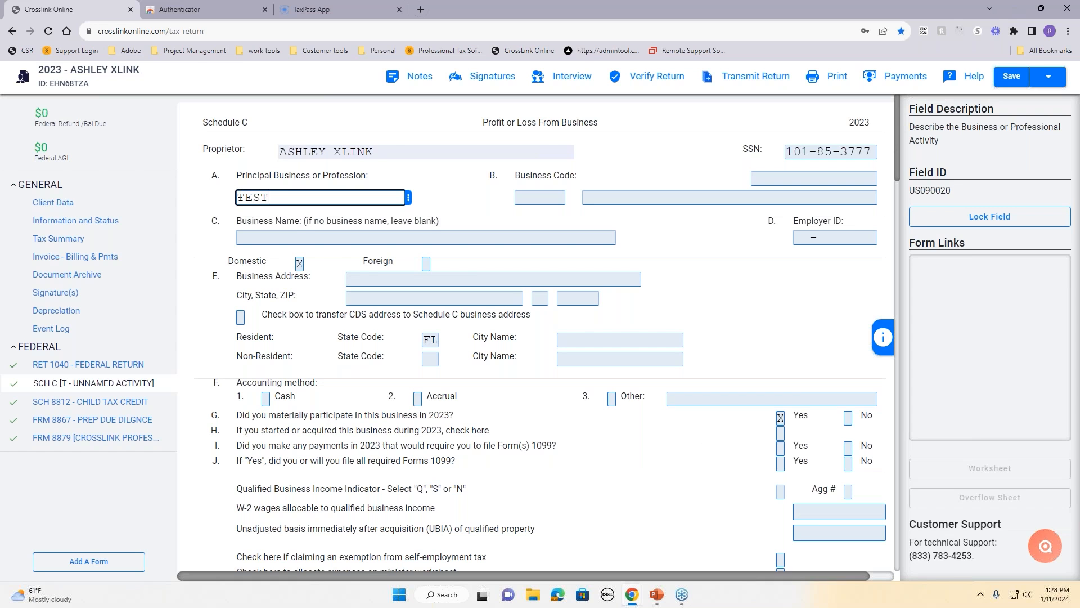
pyautogui.write(' BUS')
pyautogui.click(307, 291)
# Step: Go back to the main federal return form from the forms list
pyautogui.click(123, 563)
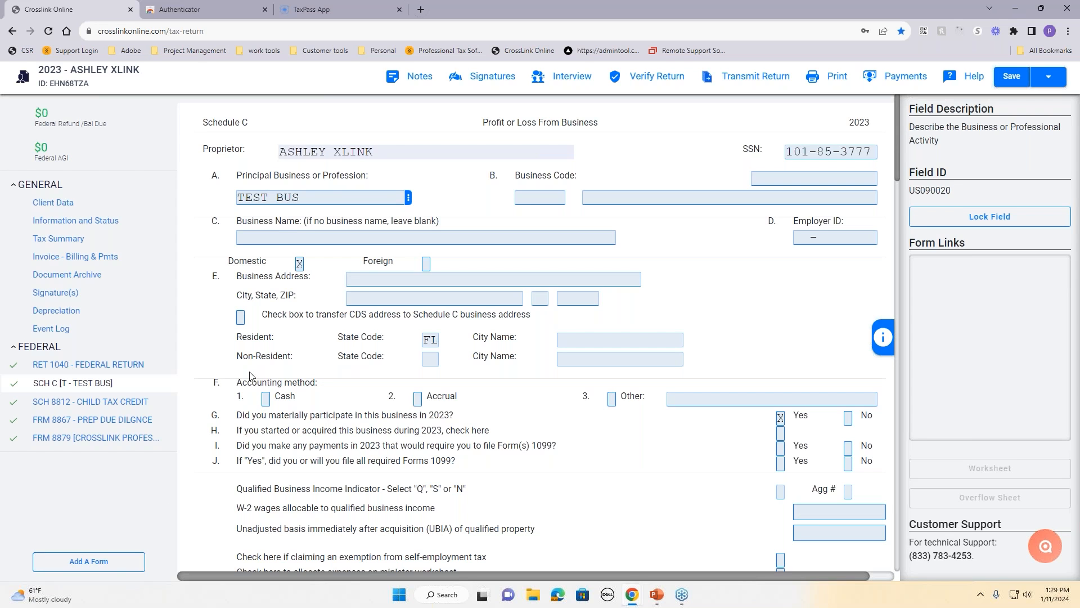
pyautogui.click(66, 565)
pyautogui.scroll(-10, 493, 339)
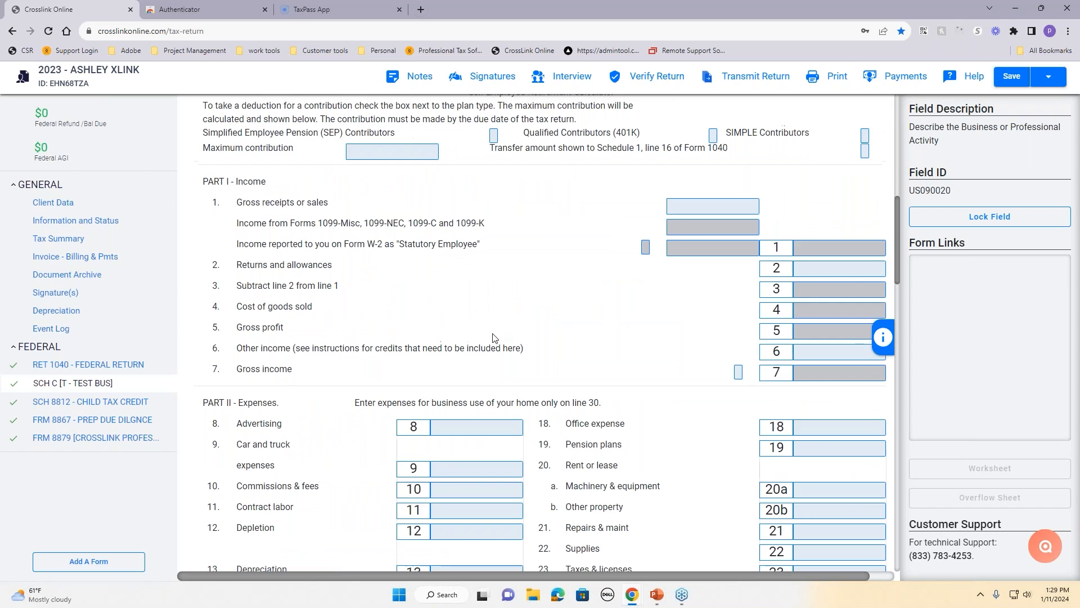
pyautogui.scroll(8, 493, 340)
pyautogui.scroll(2, 493, 337)
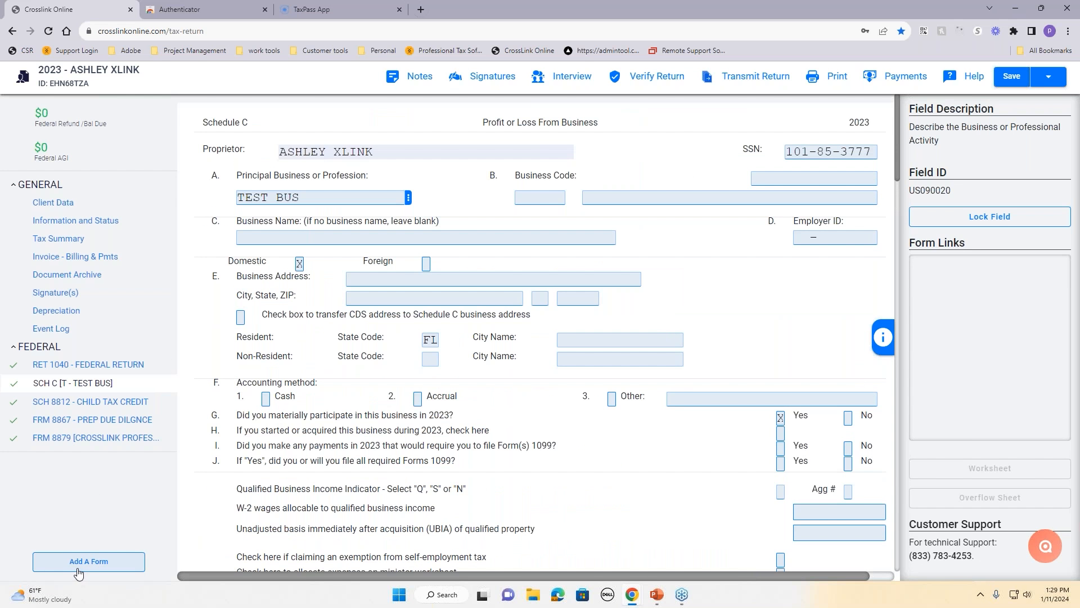
pyautogui.click(94, 365)
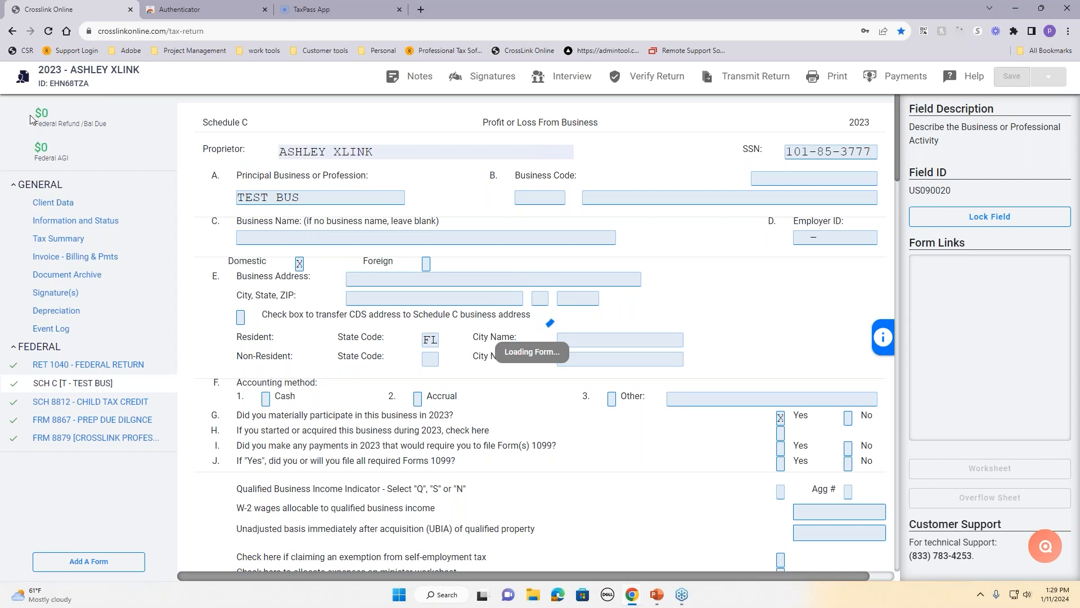
# Step: Reload without saving changes and open another existing client's 2023 return from Tax Returns
pyautogui.click(49, 32)
pyautogui.click(593, 96)
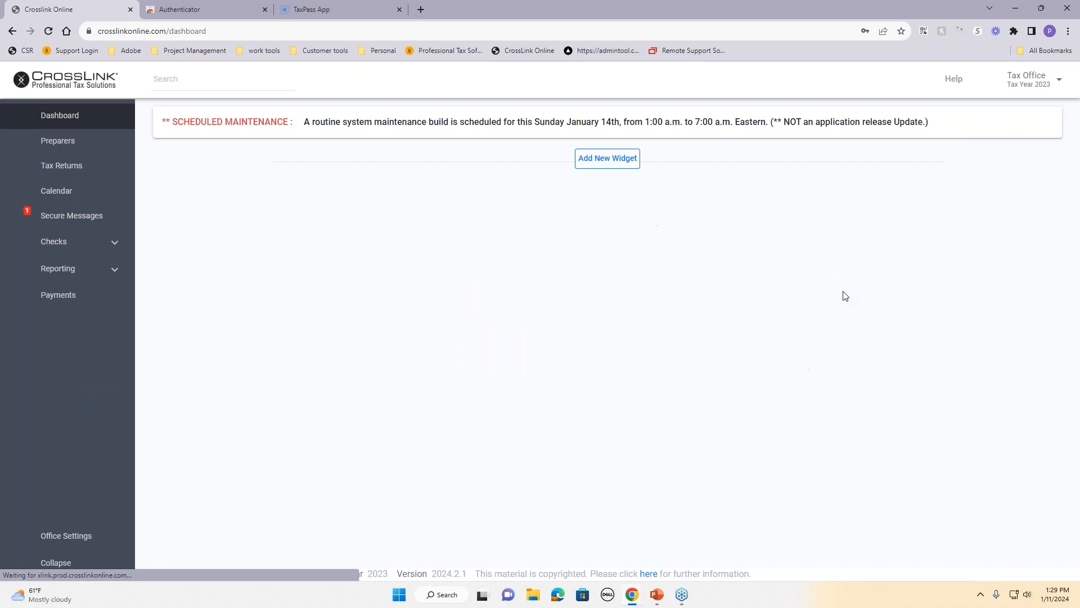
pyautogui.click(34, 171)
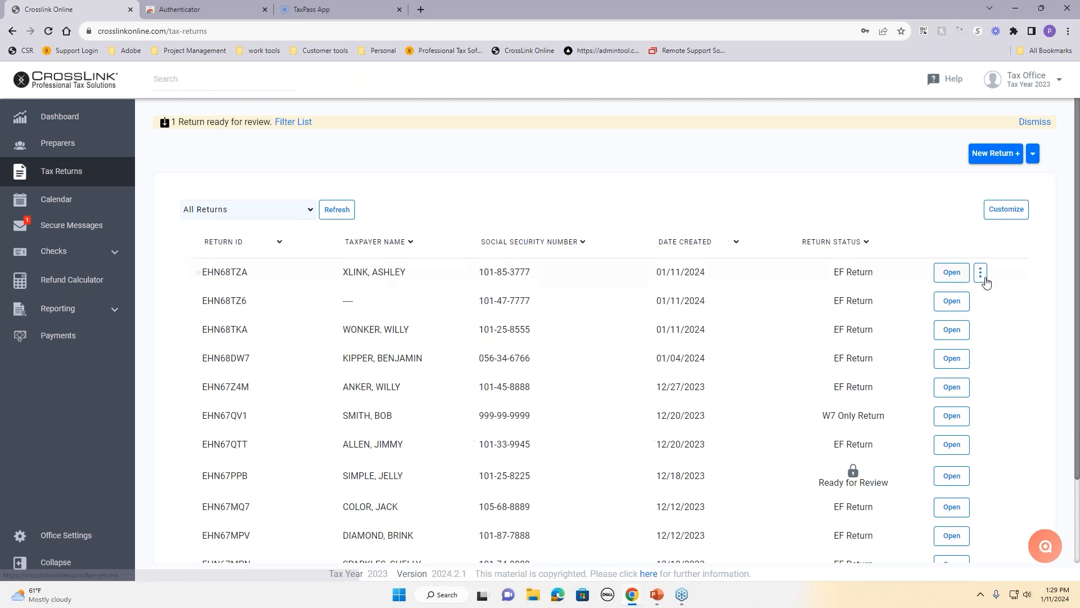
pyautogui.click(951, 332)
pyautogui.click(1040, 163)
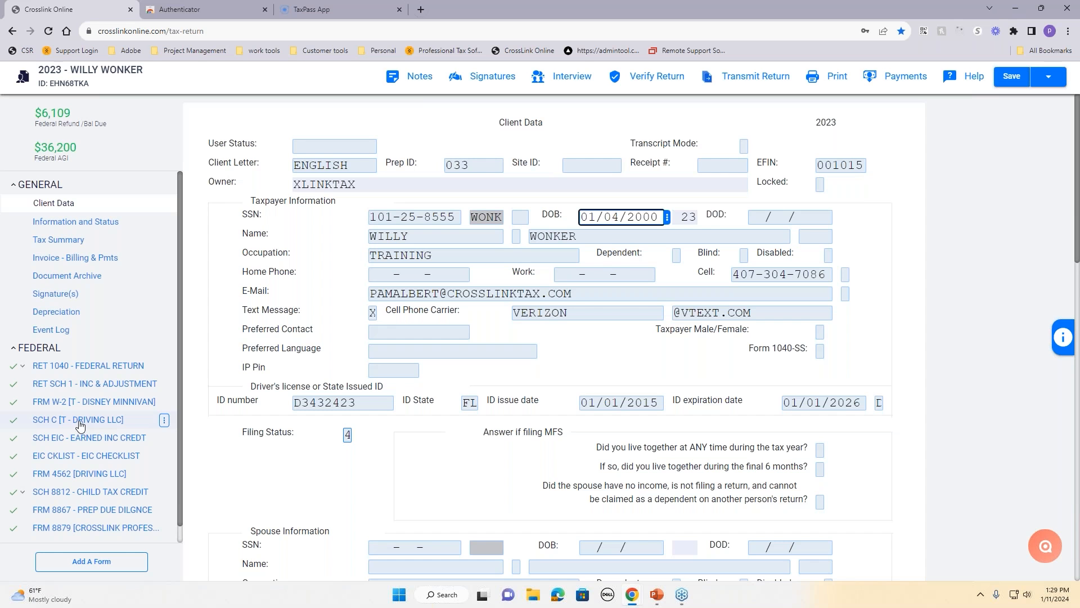
pyautogui.click(89, 562)
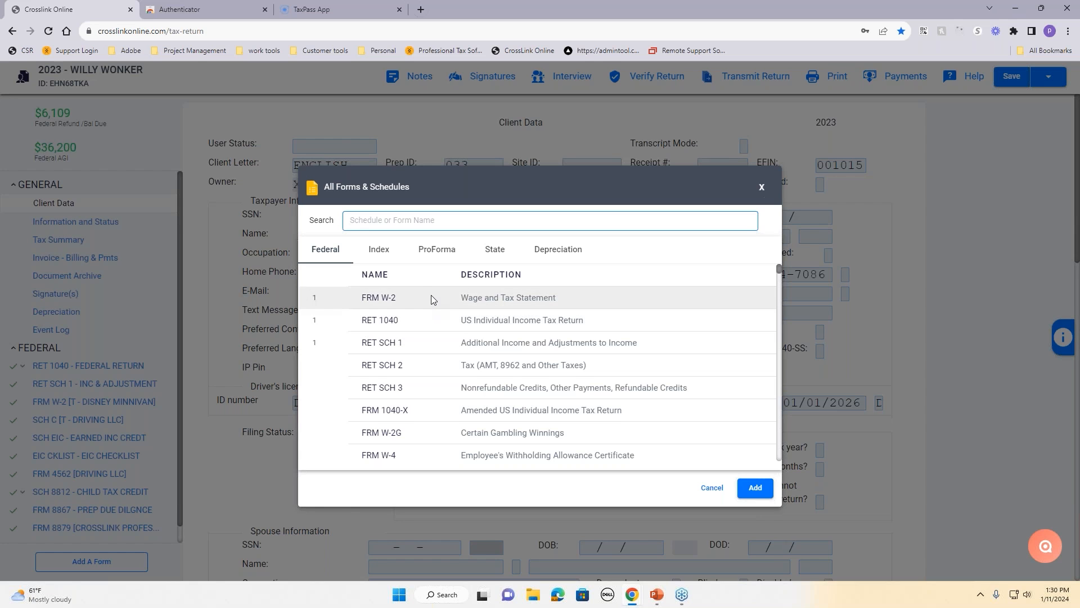
pyautogui.scroll(-3, 431, 396)
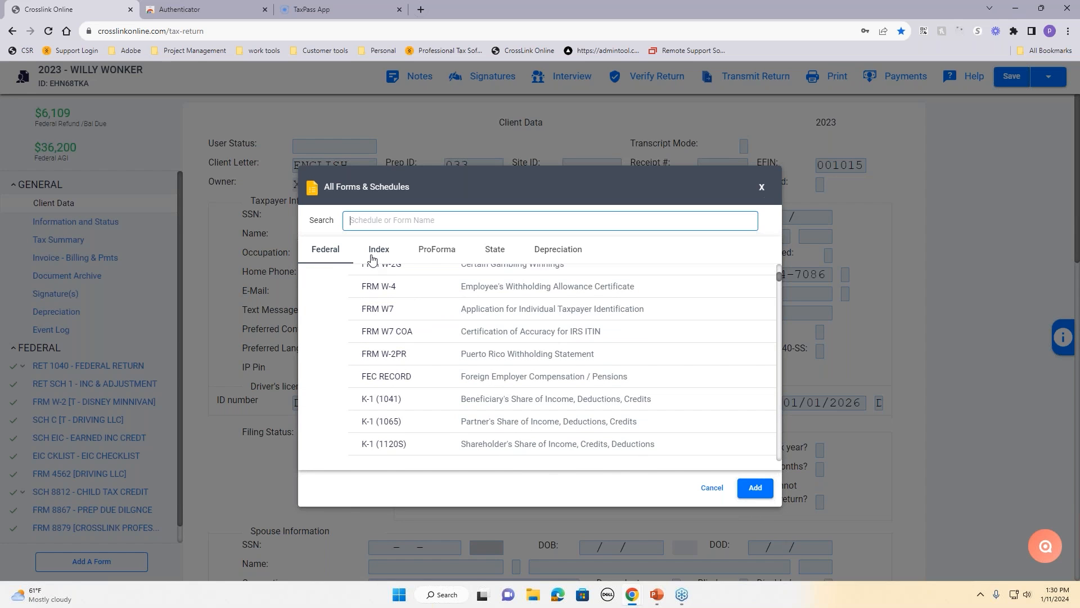
pyautogui.scroll(-10, 371, 396)
pyautogui.scroll(-4, 384, 398)
pyautogui.click(380, 251)
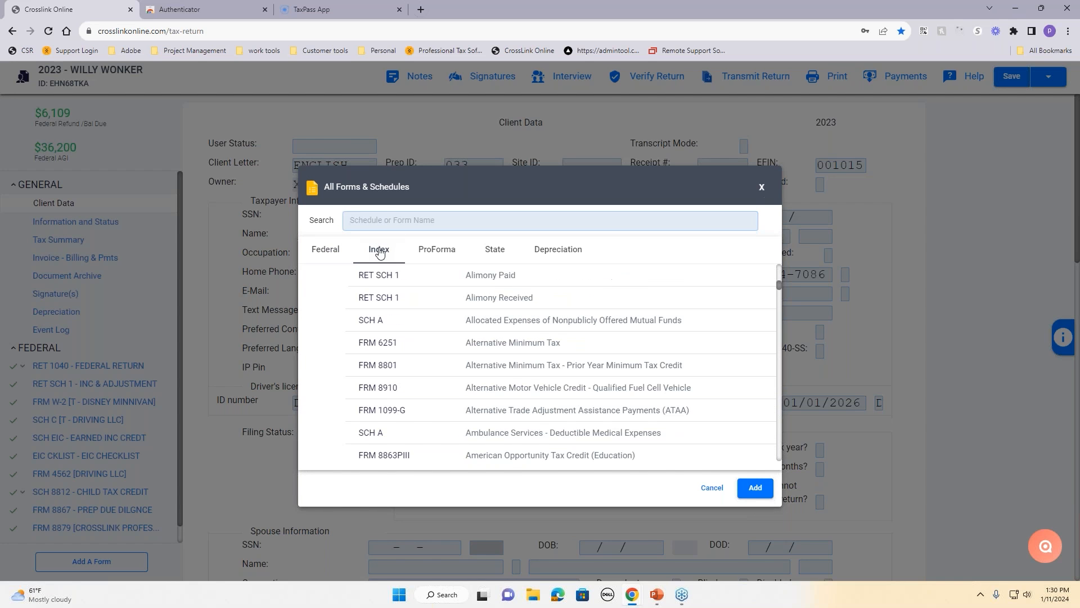
pyautogui.click(403, 221)
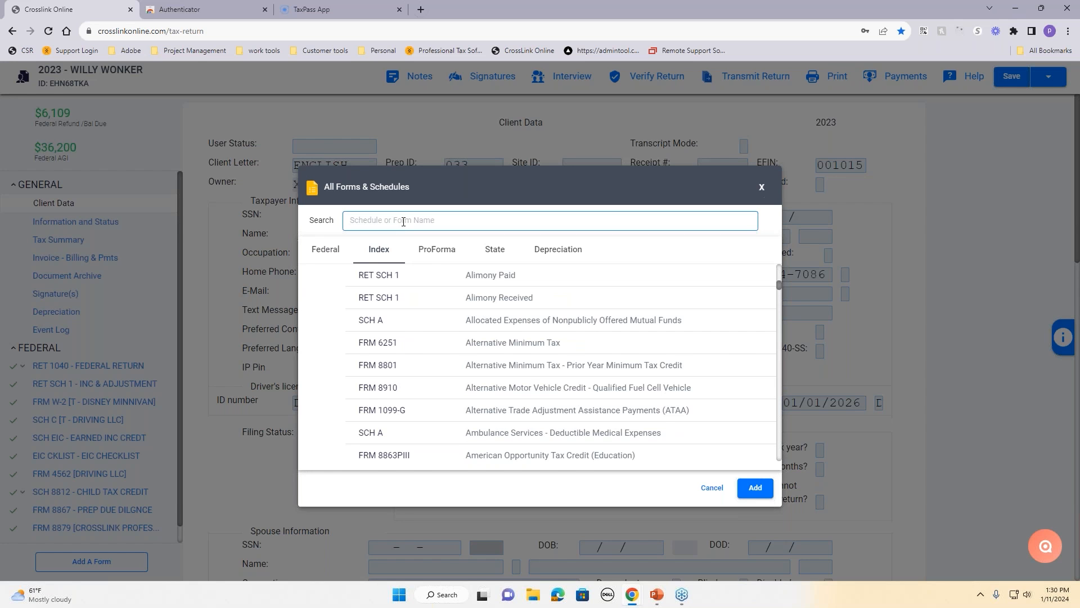
pyautogui.write('chic')
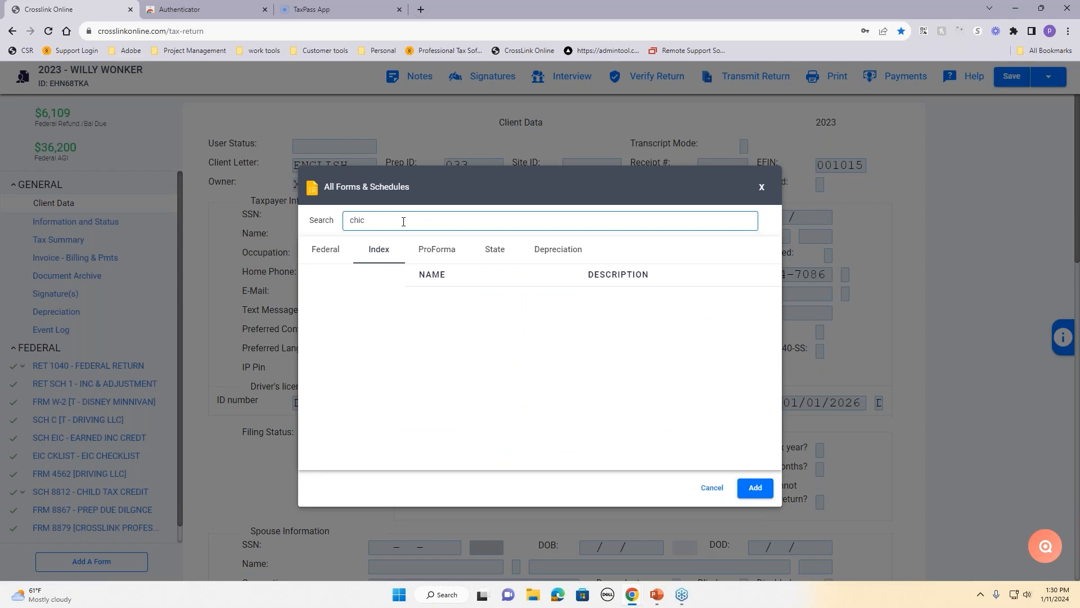
pyautogui.press('BackSpace')
pyautogui.write('l')
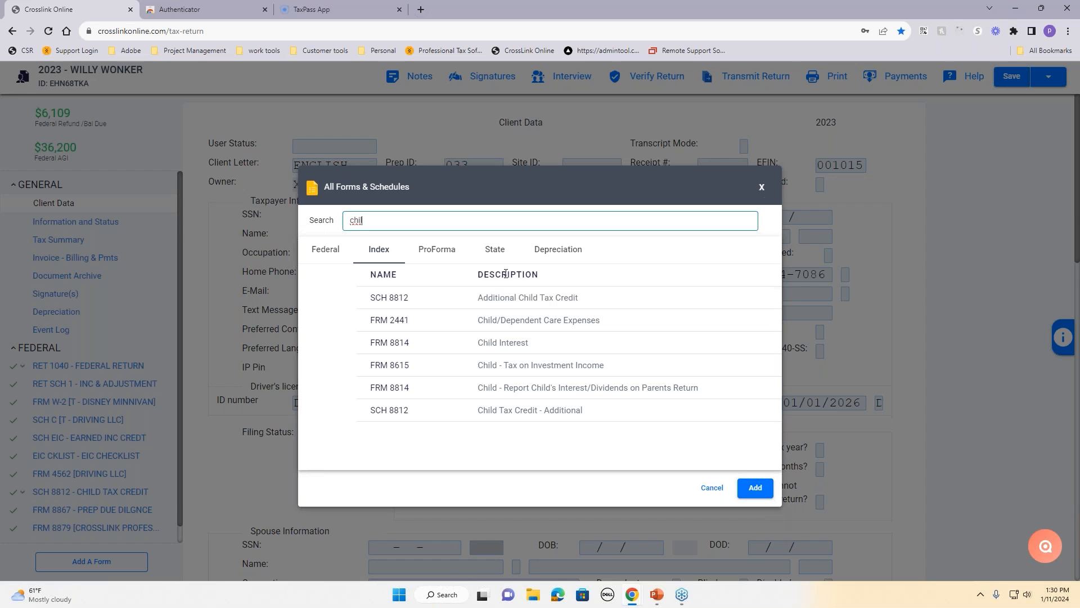
pyautogui.click(496, 257)
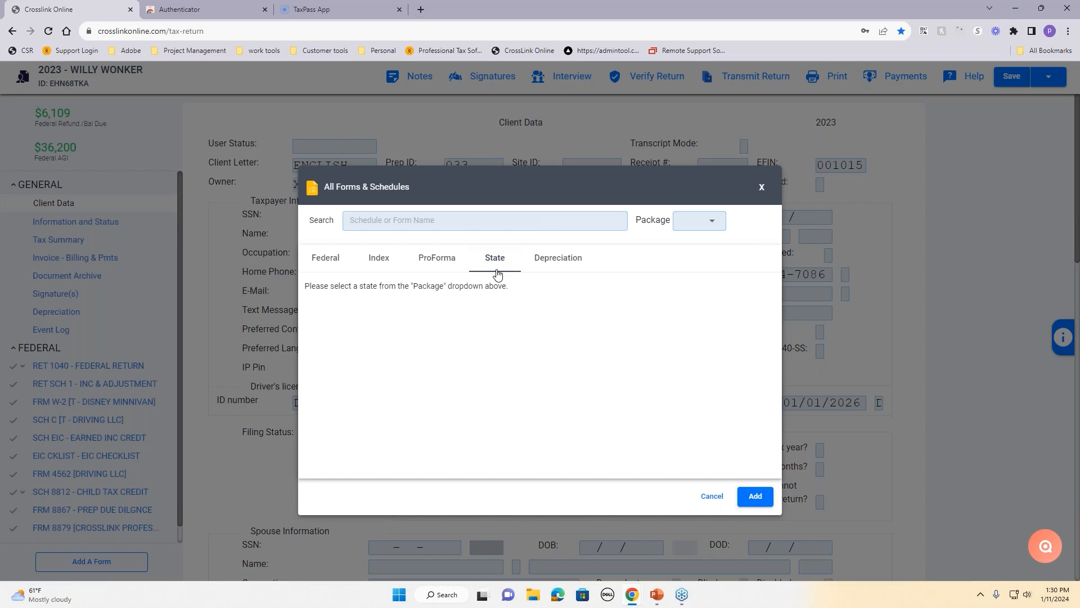
pyautogui.click(683, 225)
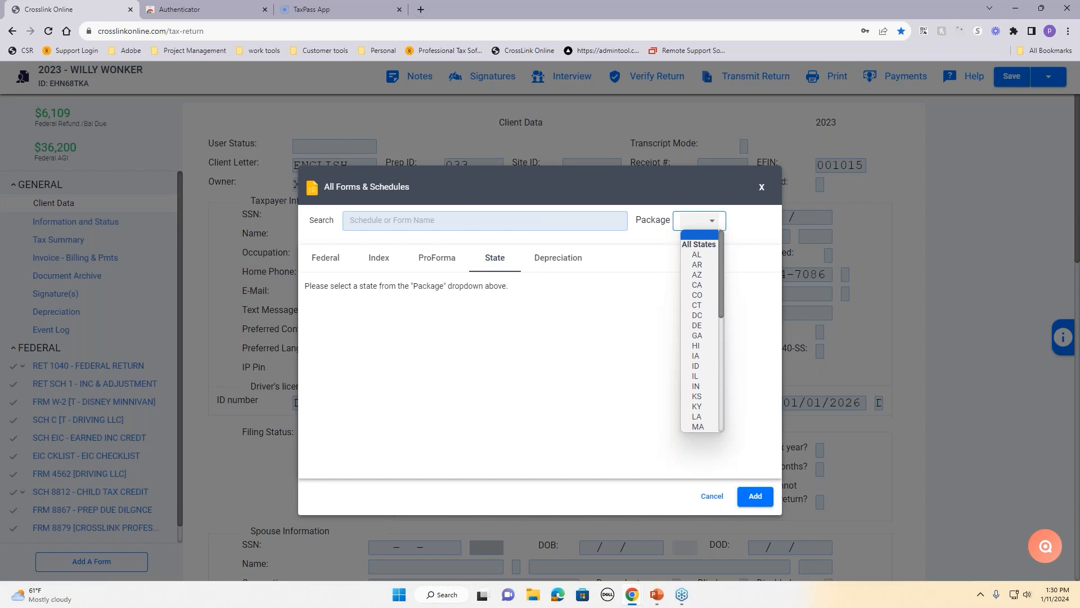
pyautogui.click(697, 255)
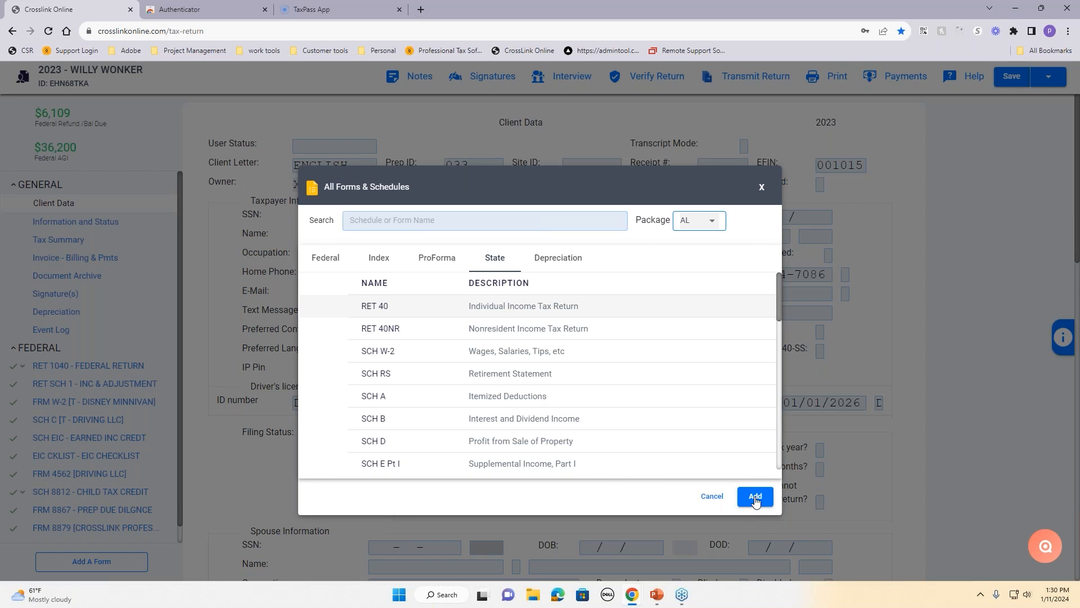
pyautogui.click(715, 499)
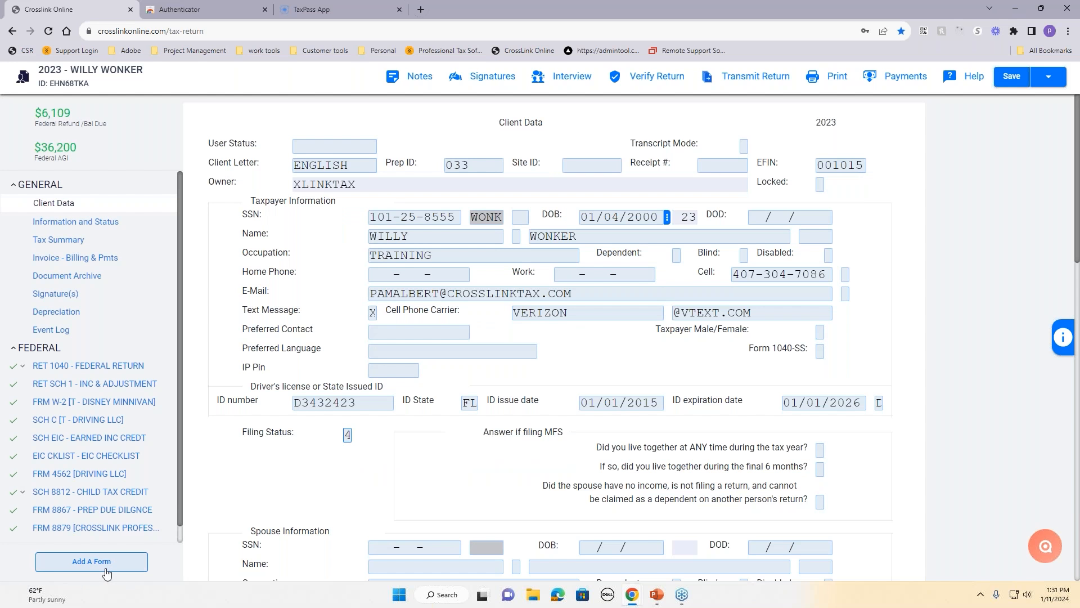
# Step: Review DRIVING LLC's Schedule C: gross receipts 1,200, total expenses 5,000, loss (3,800)
pyautogui.click(62, 419)
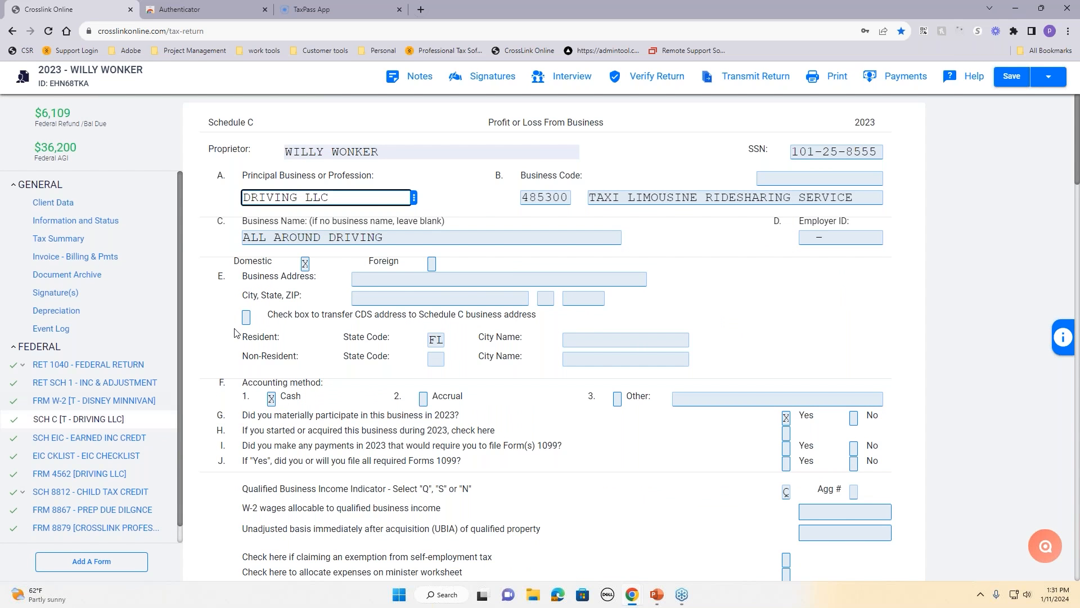
pyautogui.click(440, 205)
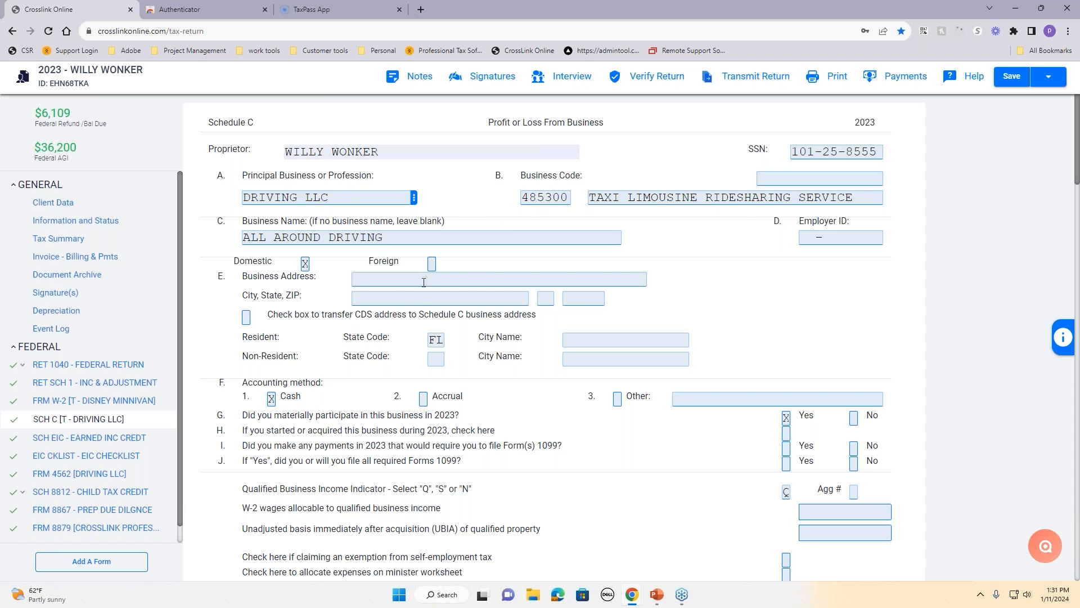
pyautogui.scroll(-8, 423, 298)
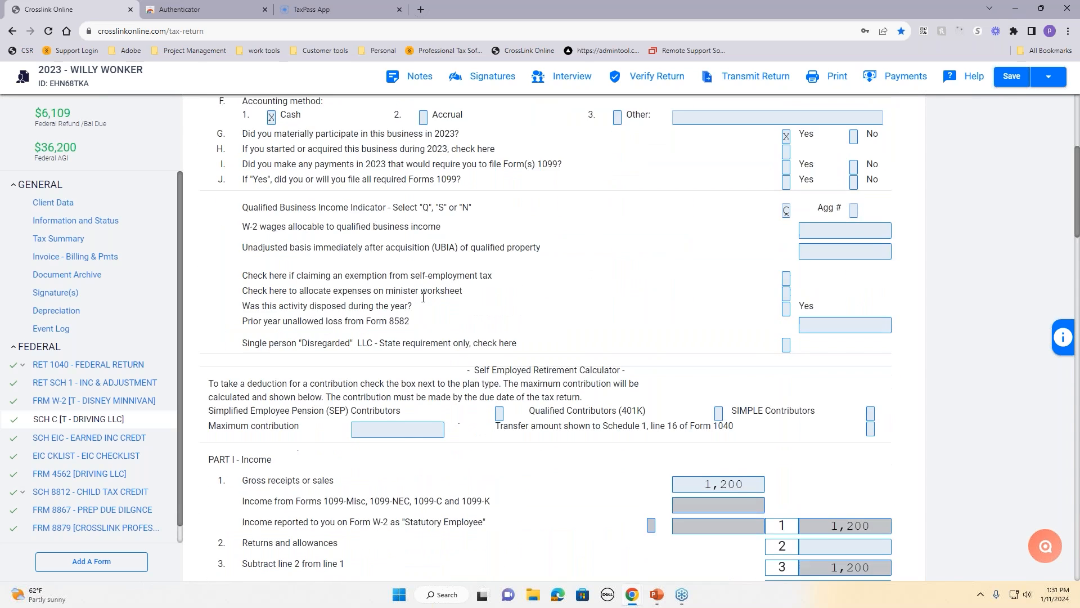
pyautogui.scroll(-2, 428, 297)
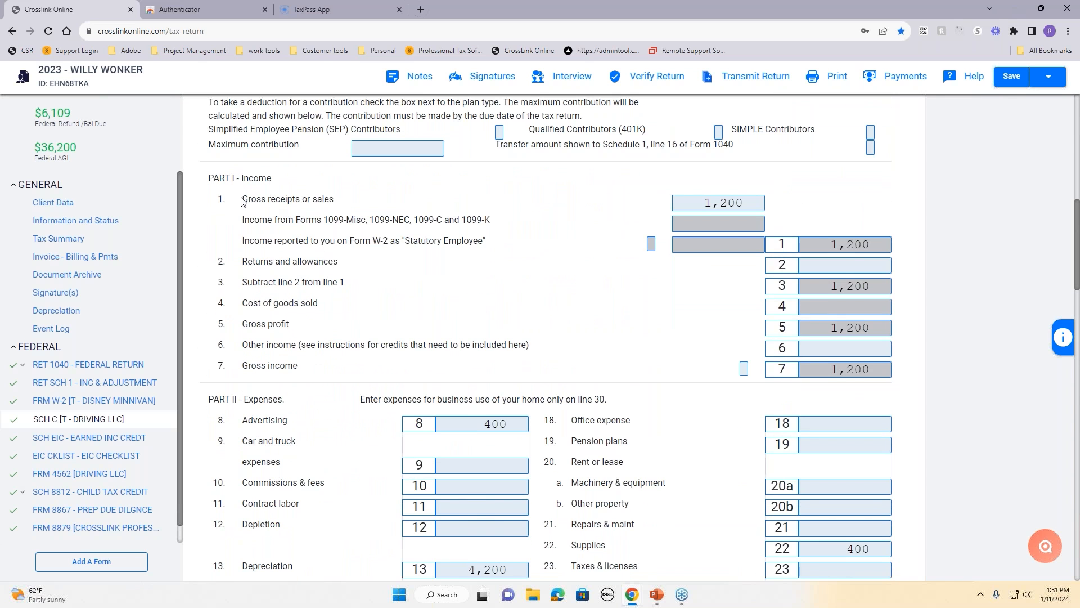
pyautogui.click(698, 203)
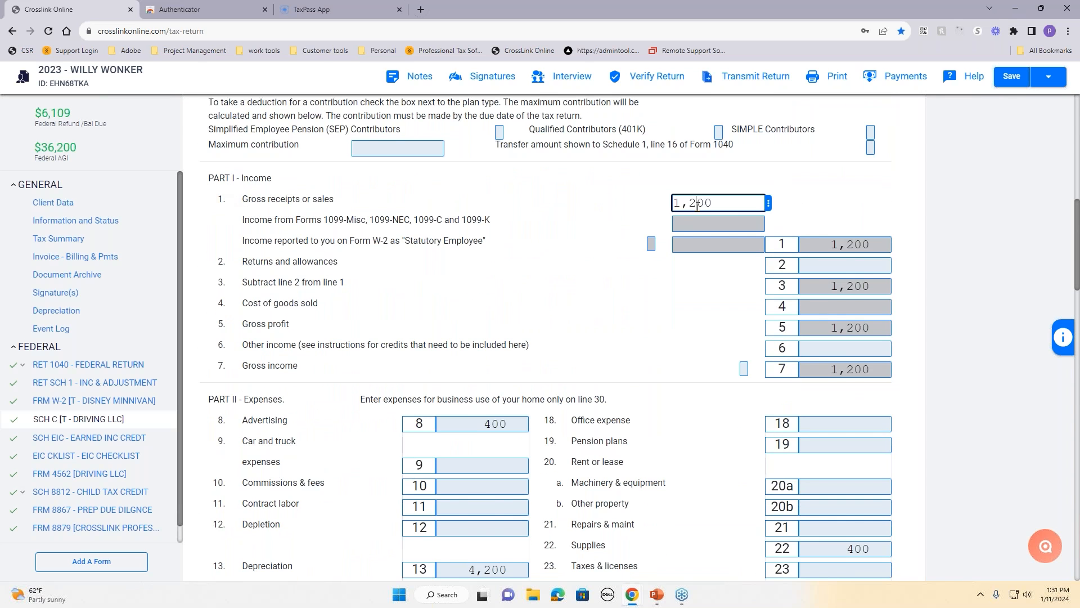
pyautogui.click(635, 332)
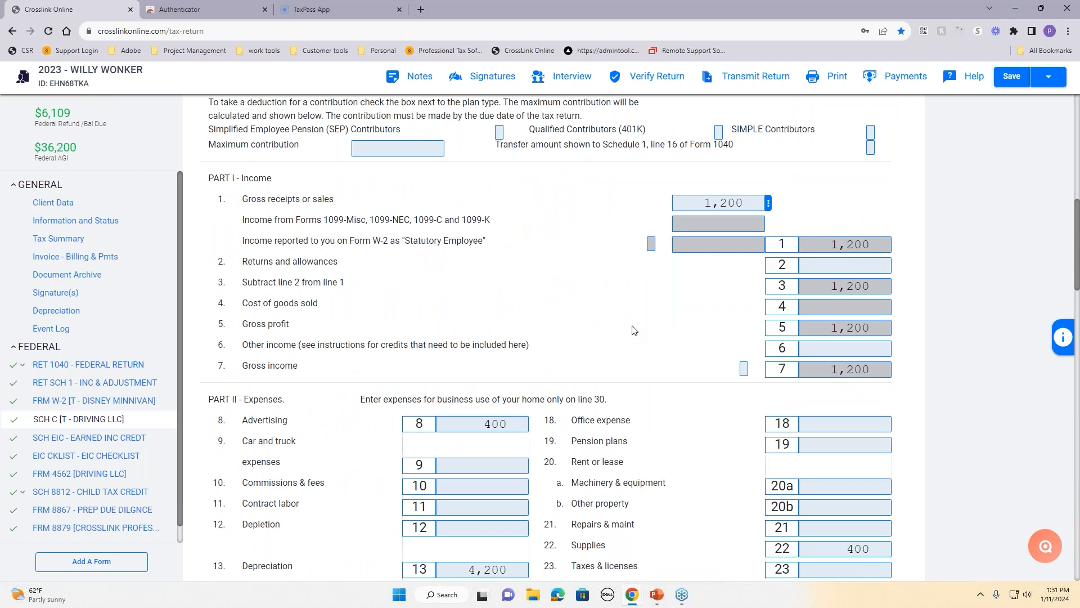
pyautogui.scroll(-4, 627, 352)
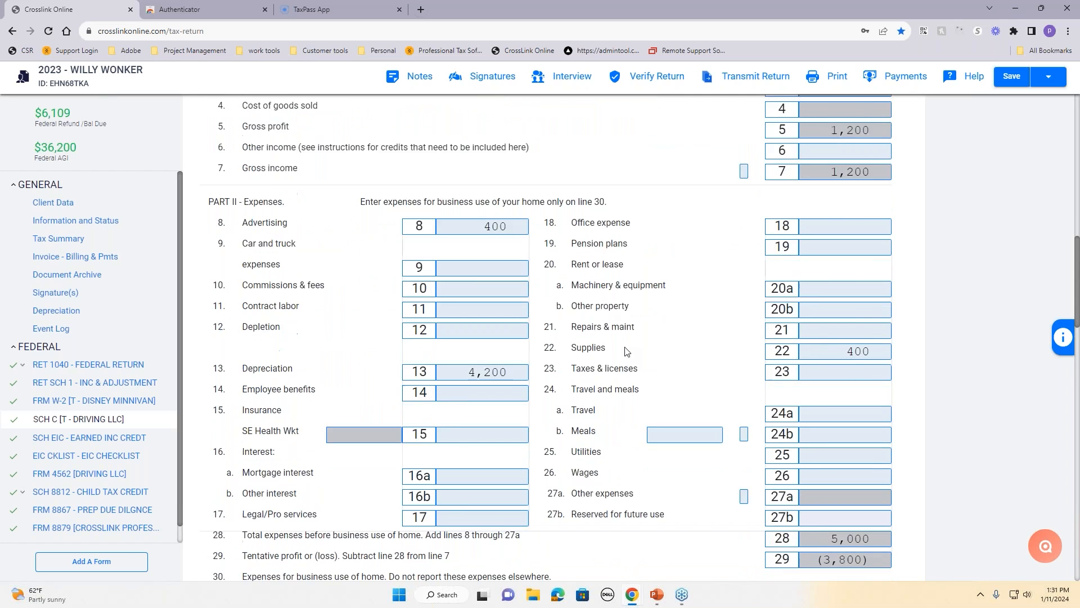
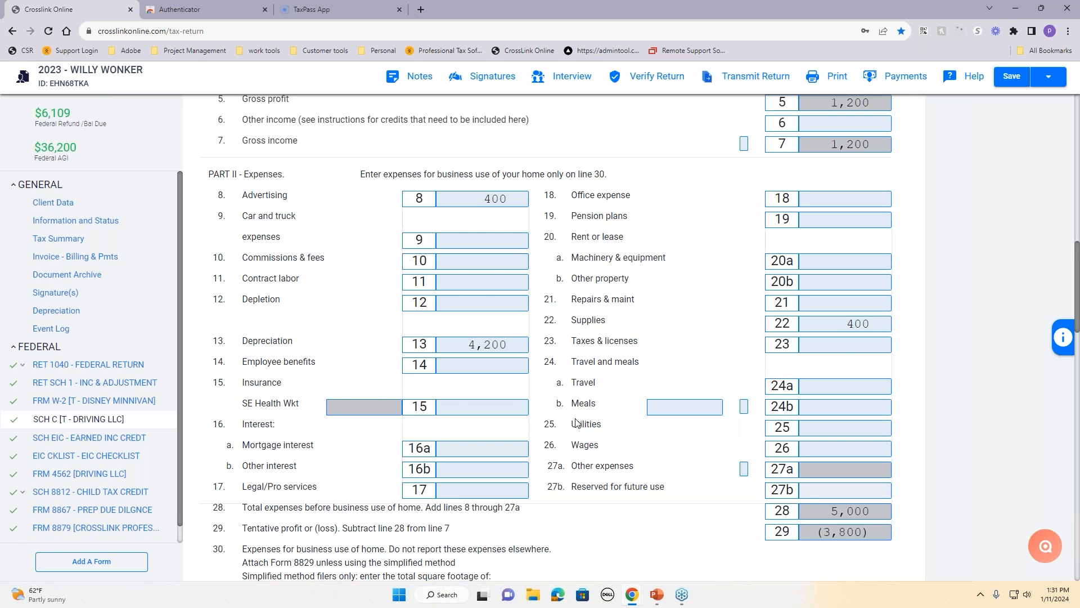
# Step: Open the Depreciation page listing the vehicle allocation and DRIVING LLC Schedule C assets
pyautogui.moveTo(307, 341); pyautogui.dragTo(228, 339)
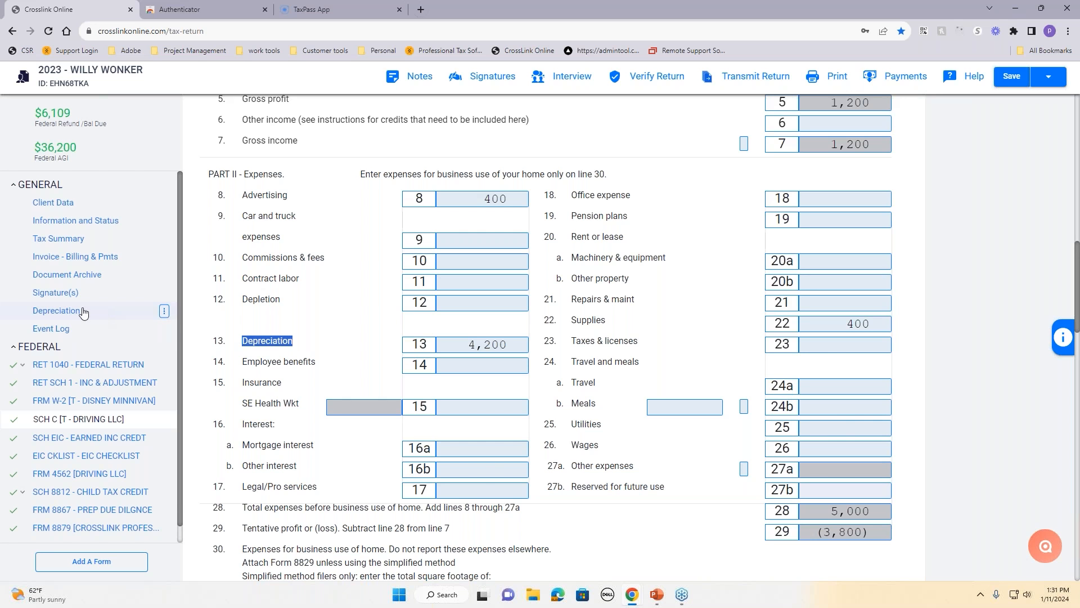
pyautogui.click(45, 313)
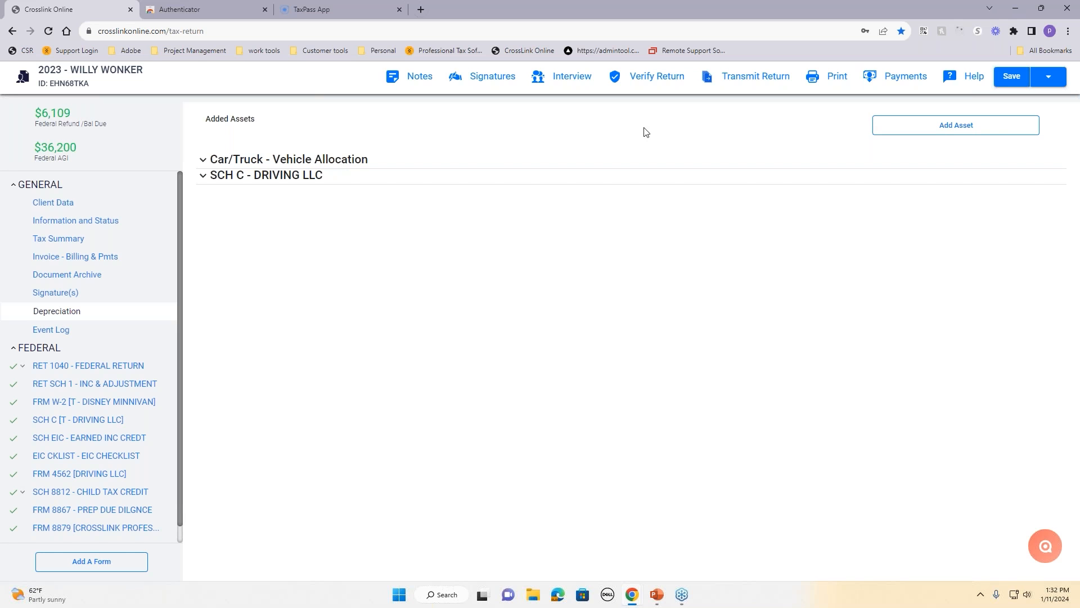
# Step: Add a vehicle asset named HONDA in class 06, gas-powered automobile under 6000 lb
pyautogui.click(915, 129)
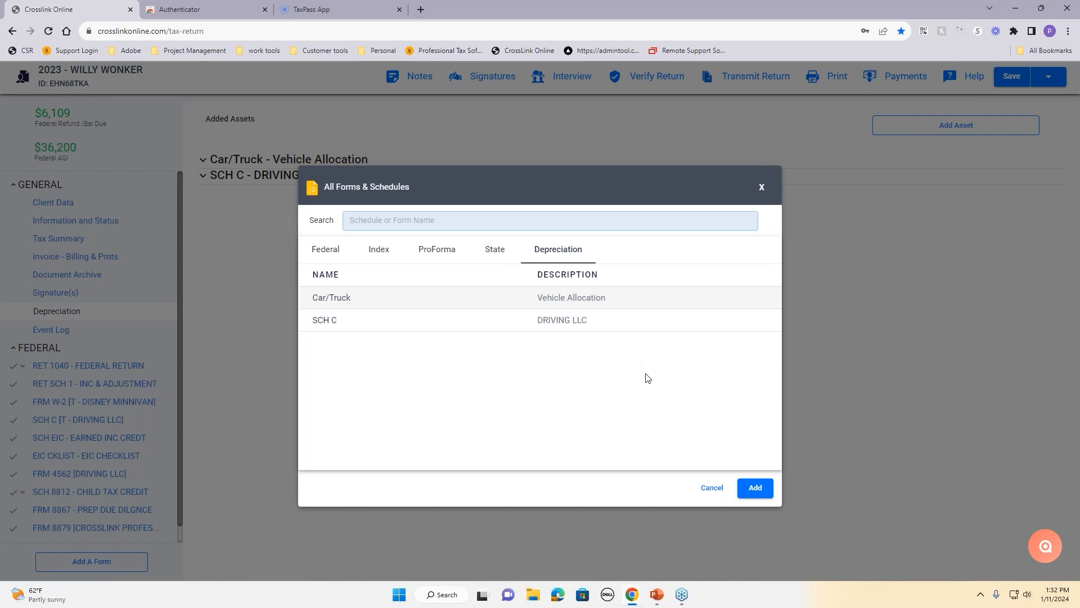
pyautogui.click(761, 488)
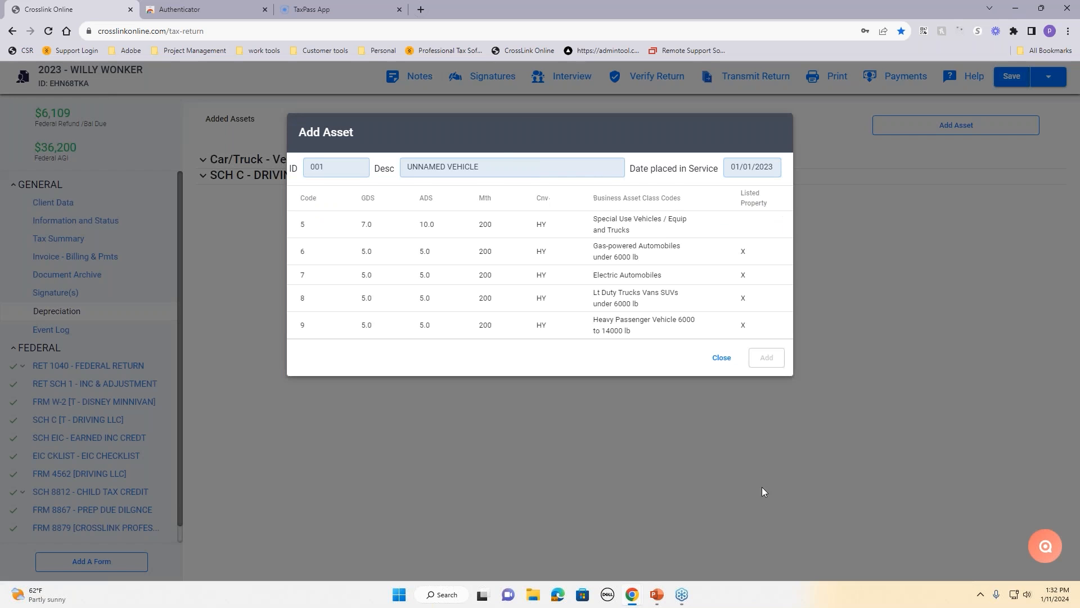
pyautogui.click(495, 168)
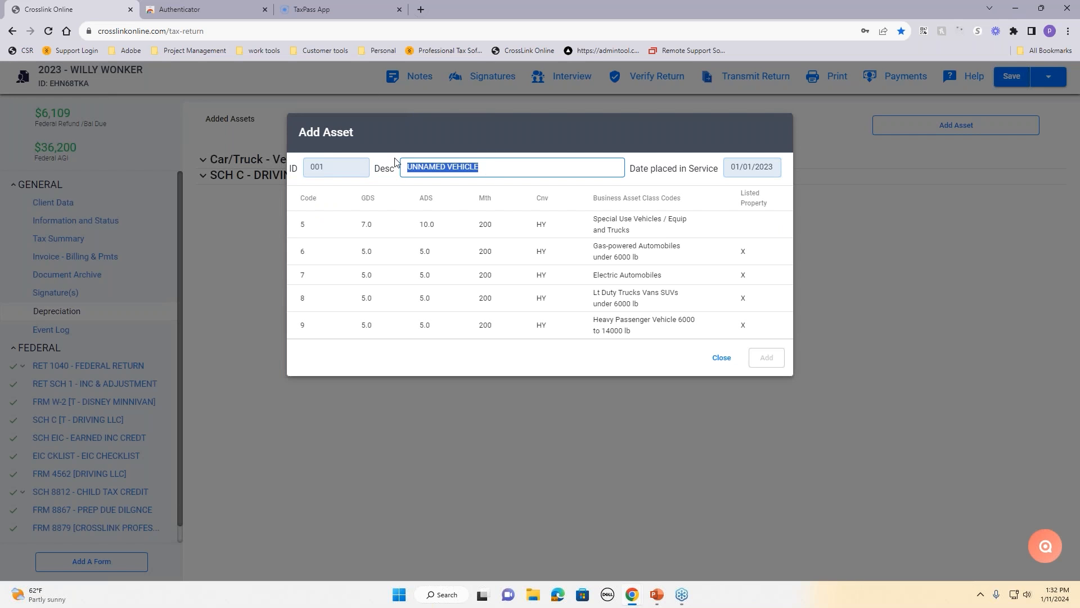
pyautogui.press('BackSpace')
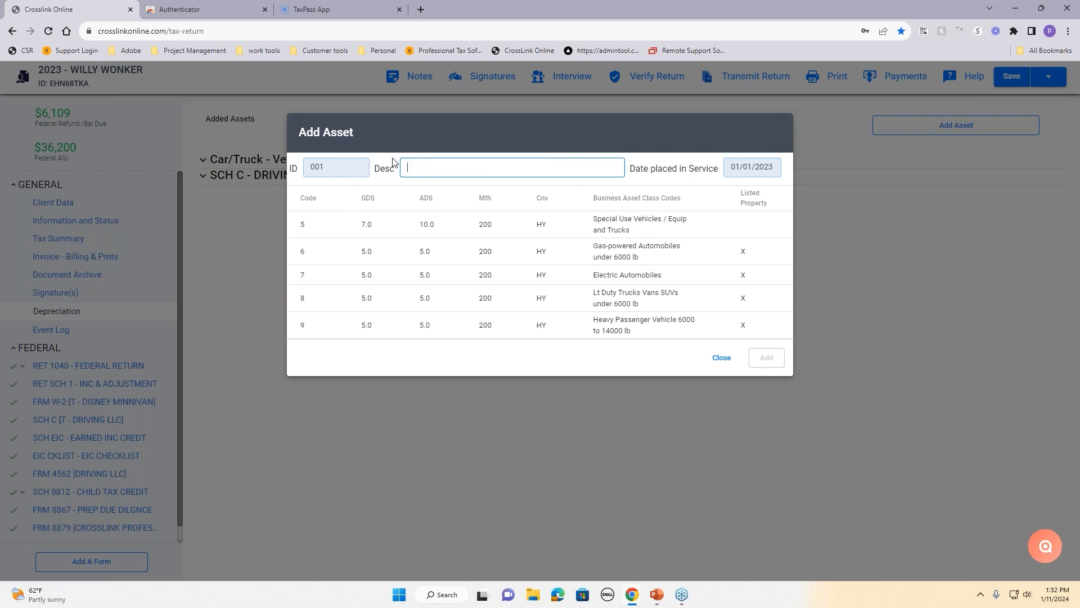
pyautogui.write('honda')
pyautogui.click(619, 250)
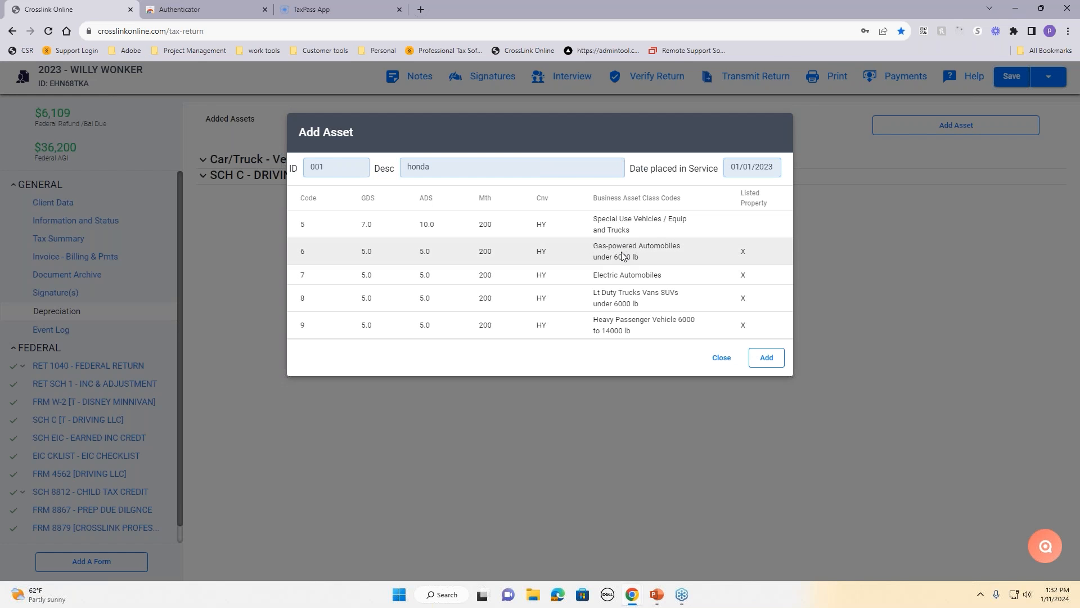
pyautogui.click(775, 361)
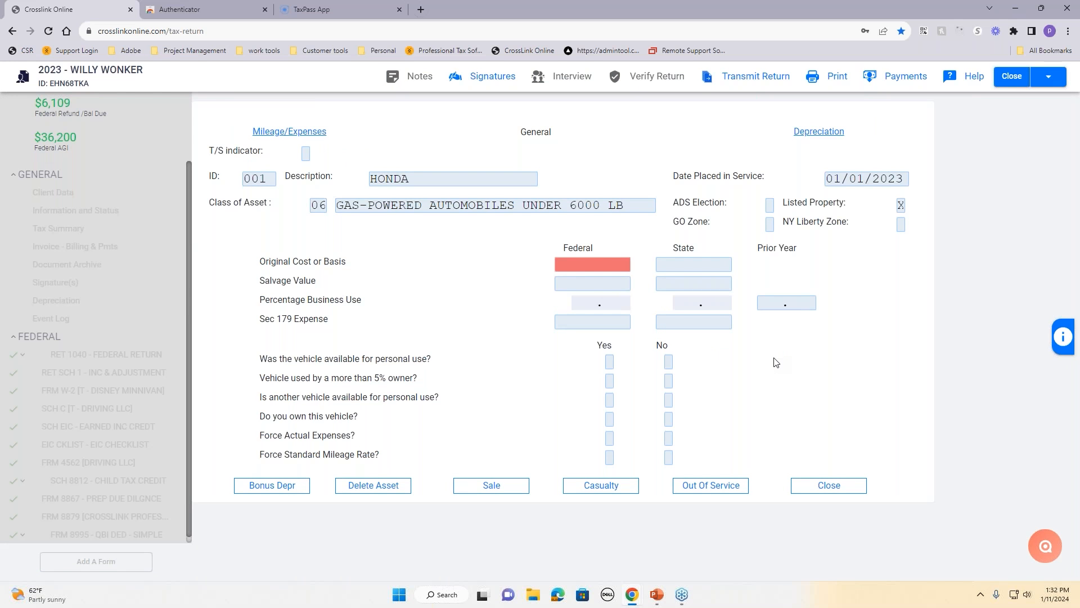
# Step: Enter 26,000 as the HONDA's federal original cost
pyautogui.click(616, 265)
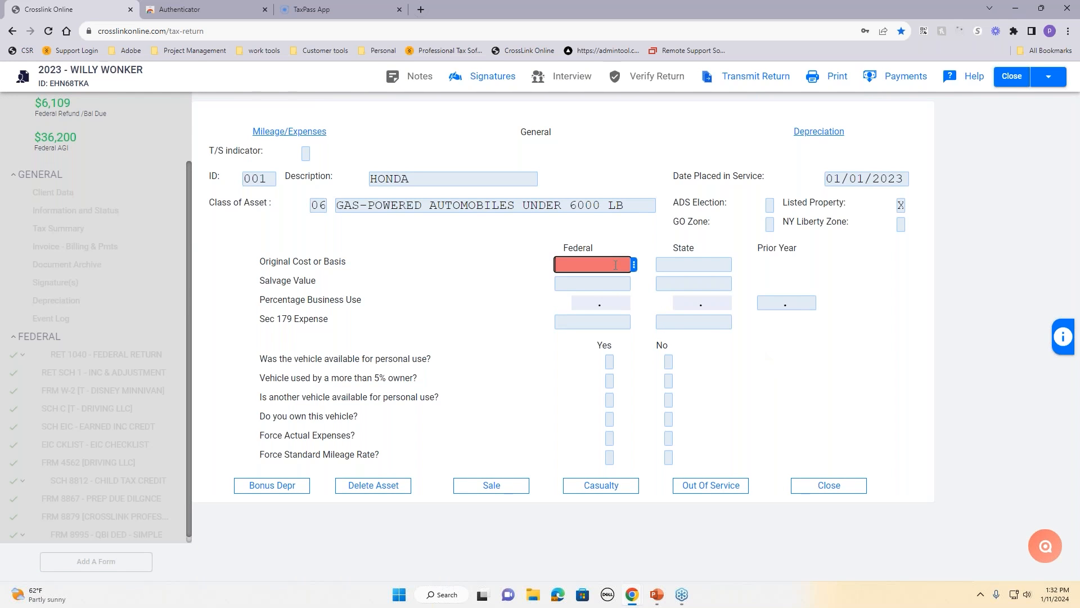
pyautogui.write('26000')
pyautogui.click(646, 295)
pyautogui.press('Tab')
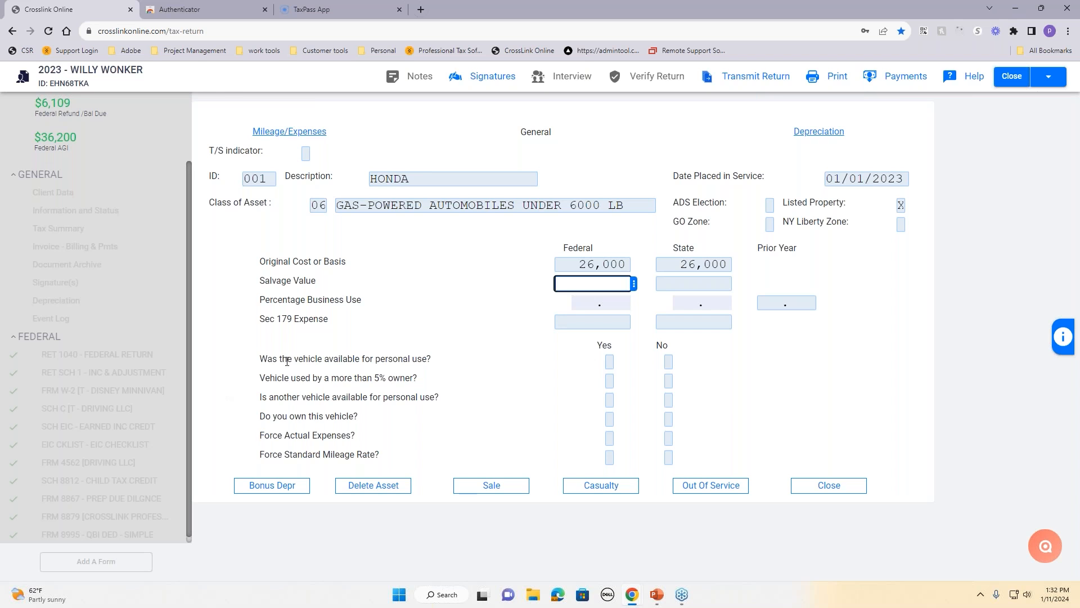
# Step: Answer the vehicle questions: personal use yes, 5% owner no, another vehicle yes, owned, actual expenses no
pyautogui.moveTo(259, 358); pyautogui.dragTo(410, 451)
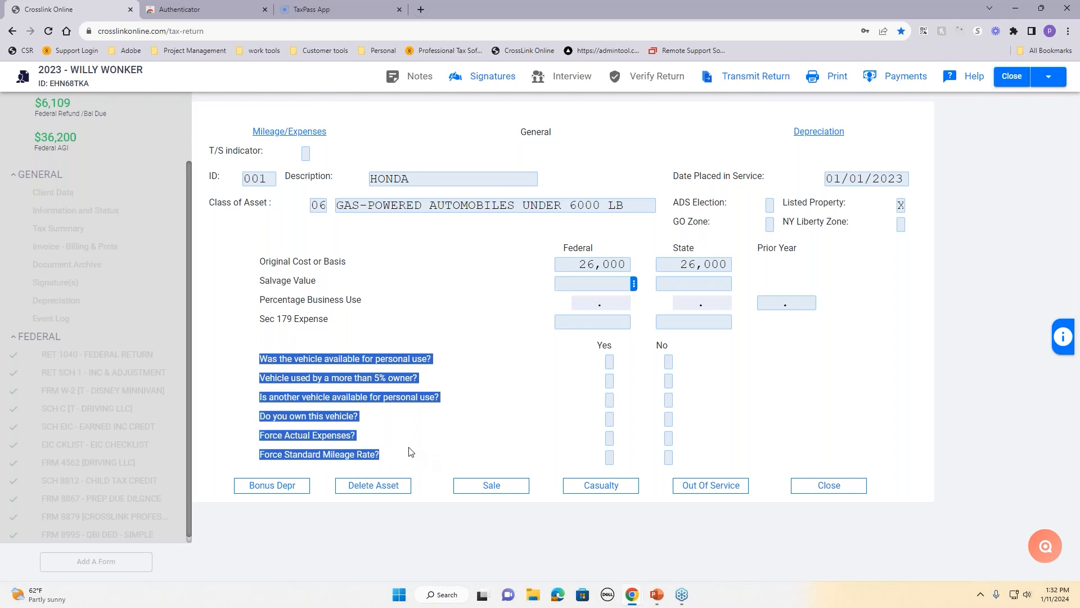
pyautogui.click(477, 407)
pyautogui.click(610, 361)
pyautogui.write('X')
pyautogui.click(668, 381)
pyautogui.write('X')
pyautogui.click(609, 399)
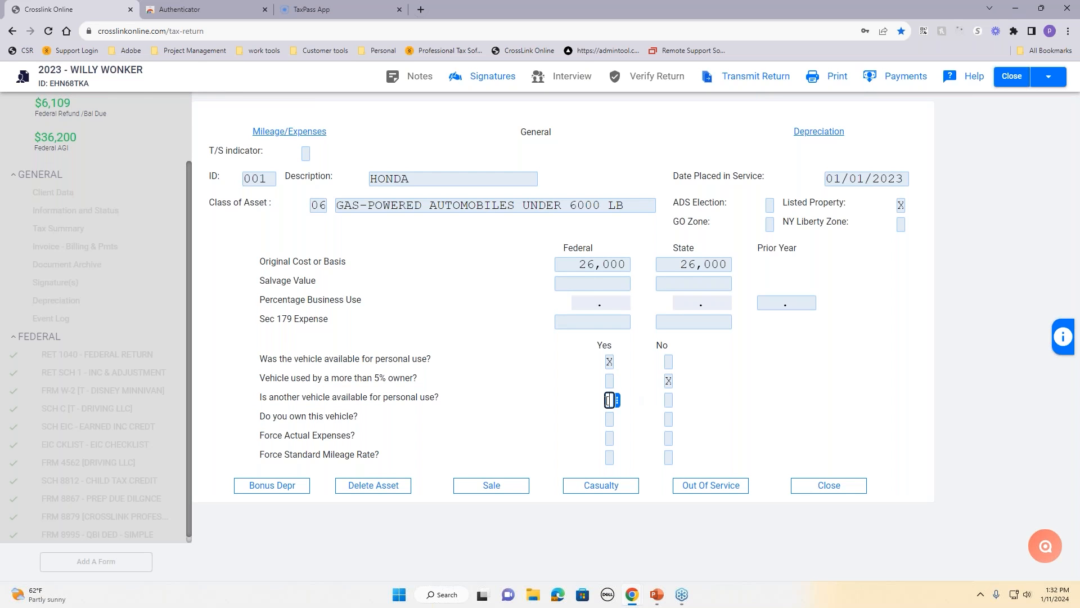
pyautogui.write('X')
pyautogui.click(609, 419)
pyautogui.write('X')
pyautogui.click(668, 438)
pyautogui.write('xx')
pyautogui.click(290, 132)
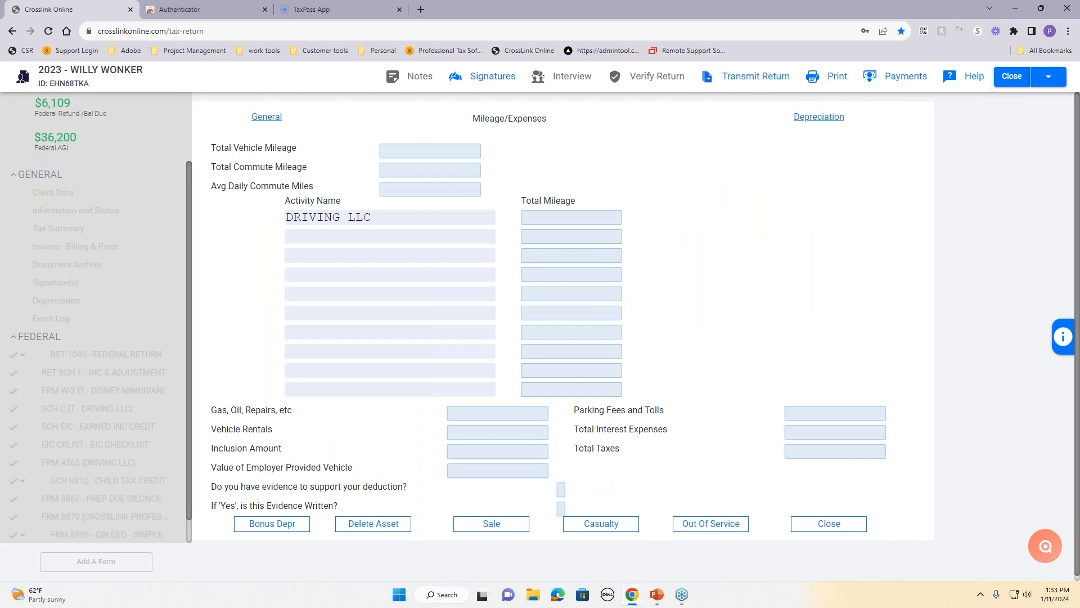
# Step: Enter mileage: 10,000 total, 1,000 commute, 25 daily commute, 8,000 business for DRIVING LLC
pyautogui.click(409, 153)
pyautogui.write('10000')
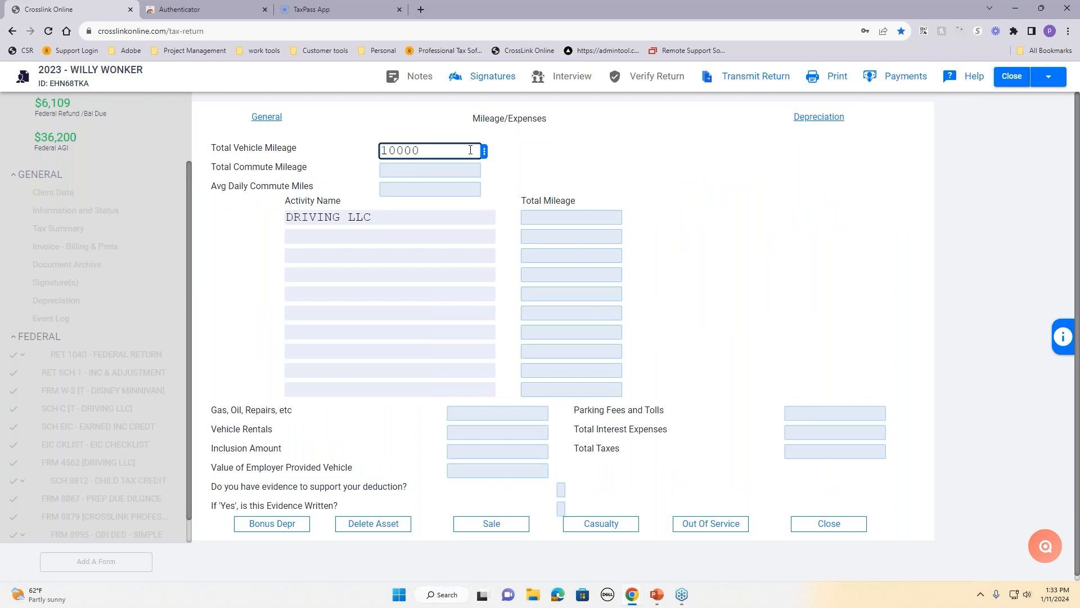
pyautogui.press('Tab')
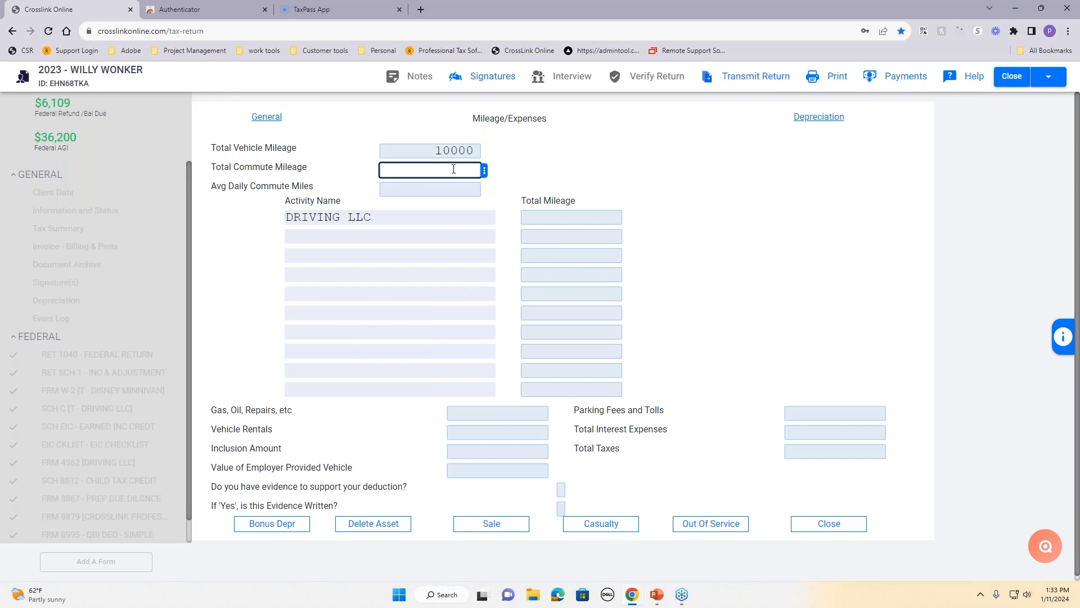
pyautogui.write('1000')
pyautogui.press('Tab')
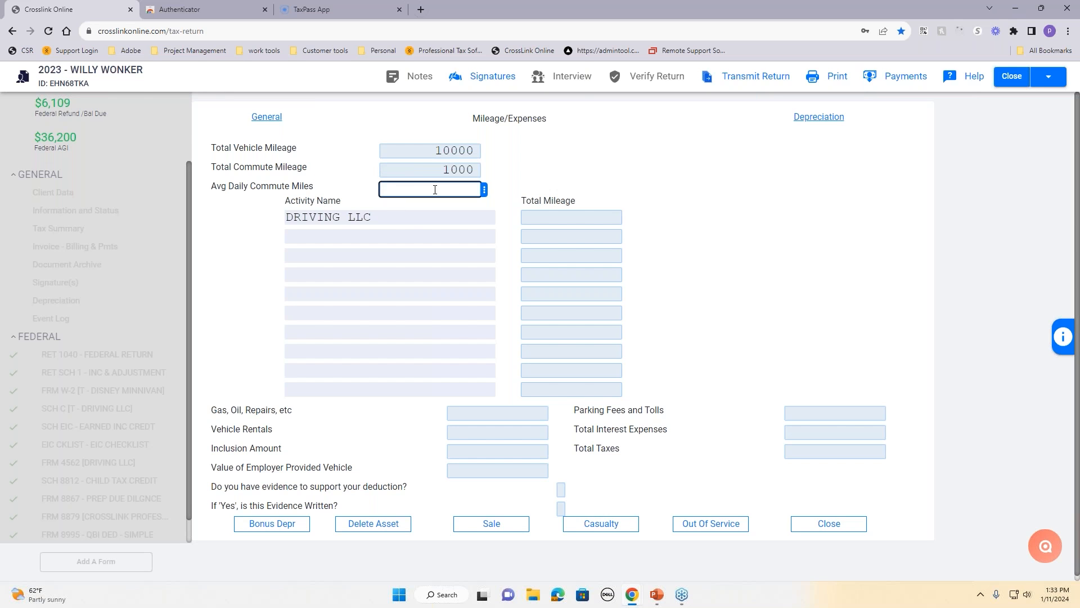
pyautogui.write('25')
pyautogui.click(604, 162)
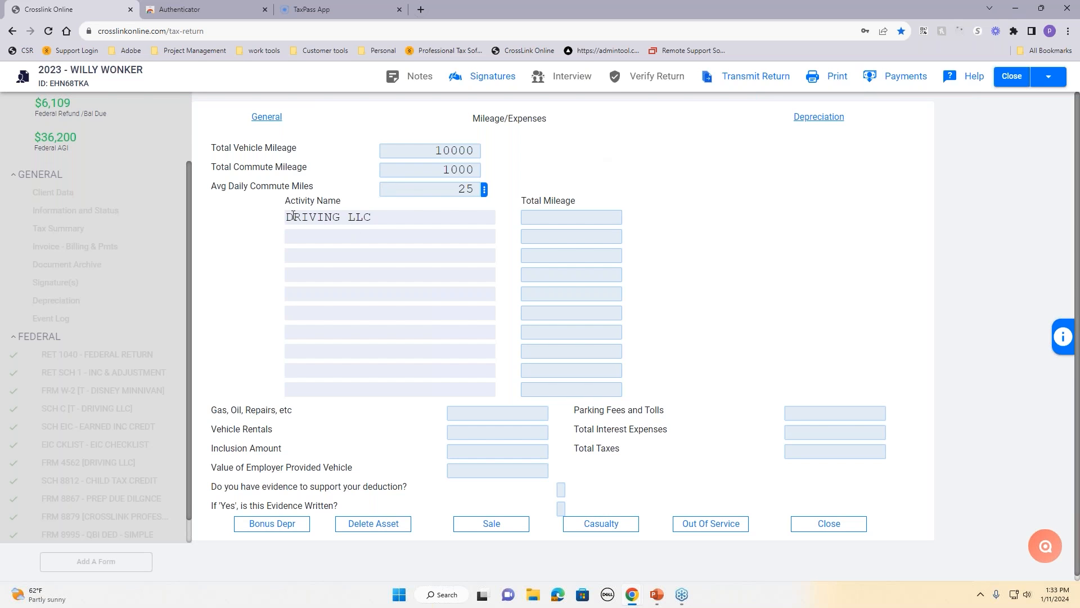
pyautogui.click(563, 220)
pyautogui.write('8000')
pyautogui.click(697, 272)
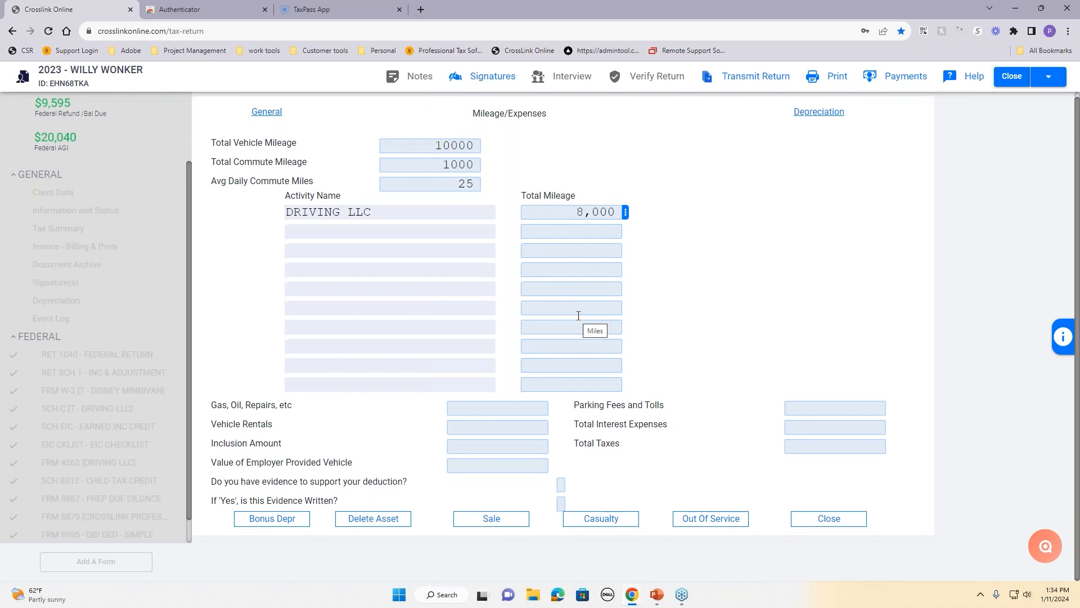
# Step: Enter 600 for gas, oil and repairs and mark that written evidence exists
pyautogui.click(492, 405)
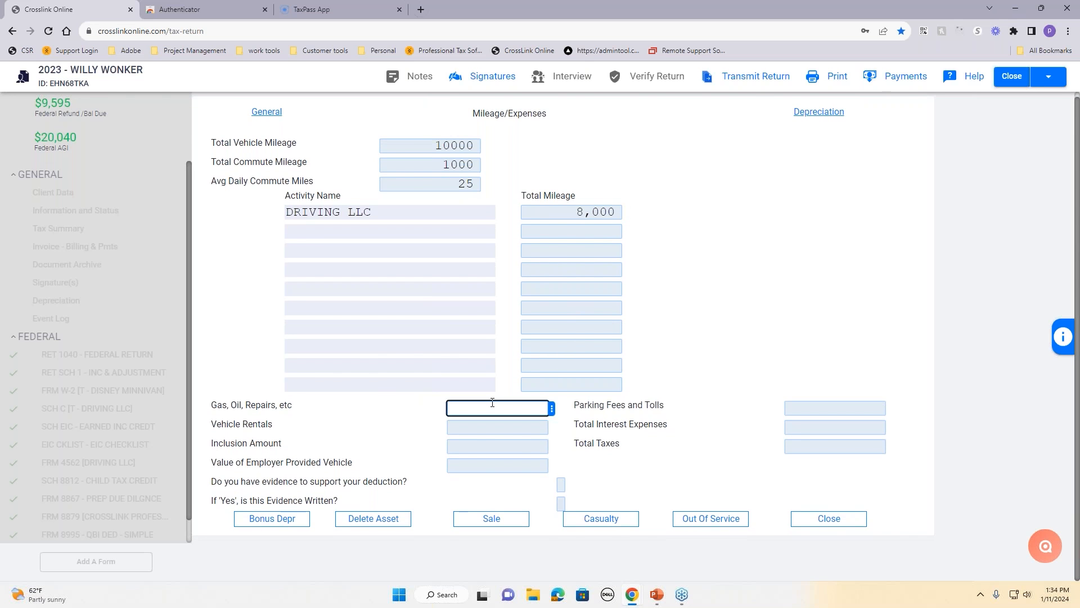
pyautogui.write('6000')
pyautogui.press('BackSpace')
pyautogui.click(623, 467)
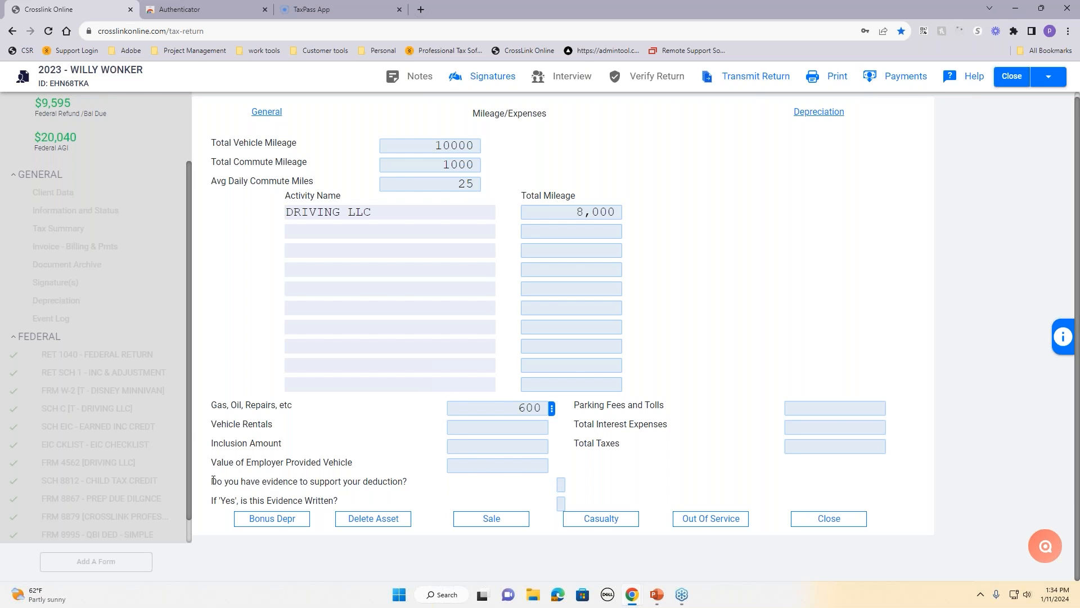
pyautogui.moveTo(211, 479); pyautogui.dragTo(367, 513)
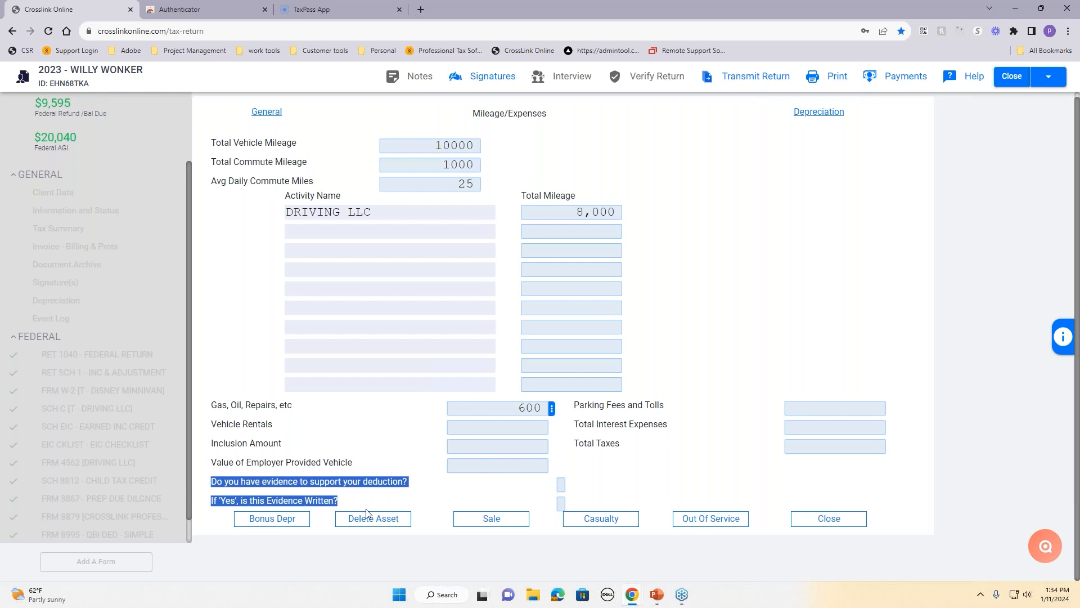
pyautogui.click(560, 485)
pyautogui.write('X')
pyautogui.click(561, 502)
pyautogui.write('X')
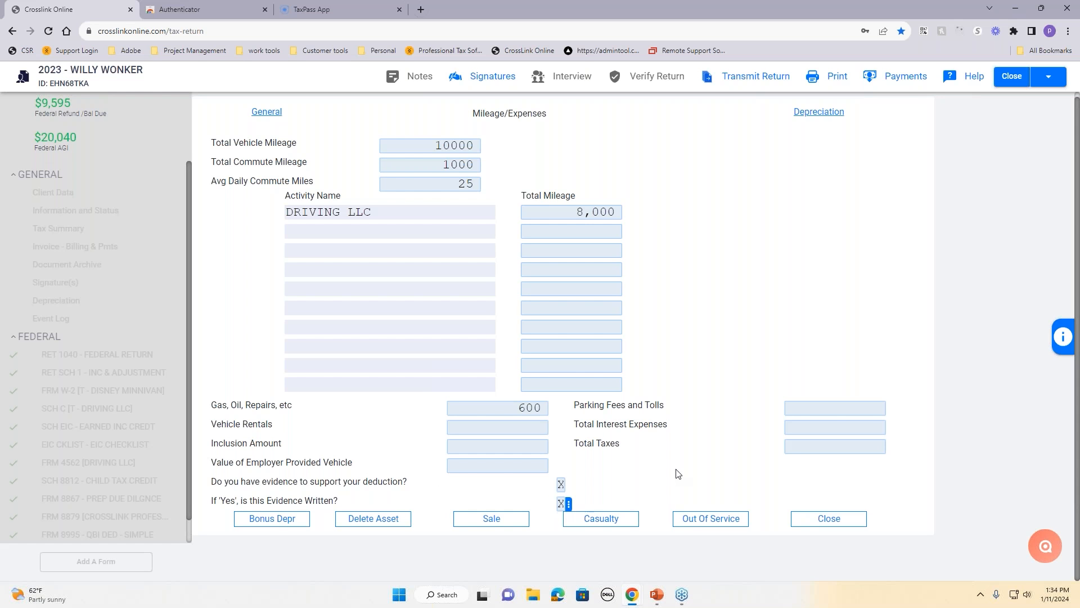
# Step: Add 500 parking and tolls and 1,000 interest, then close the form accepting special depreciation
pyautogui.click(850, 406)
pyautogui.write('500')
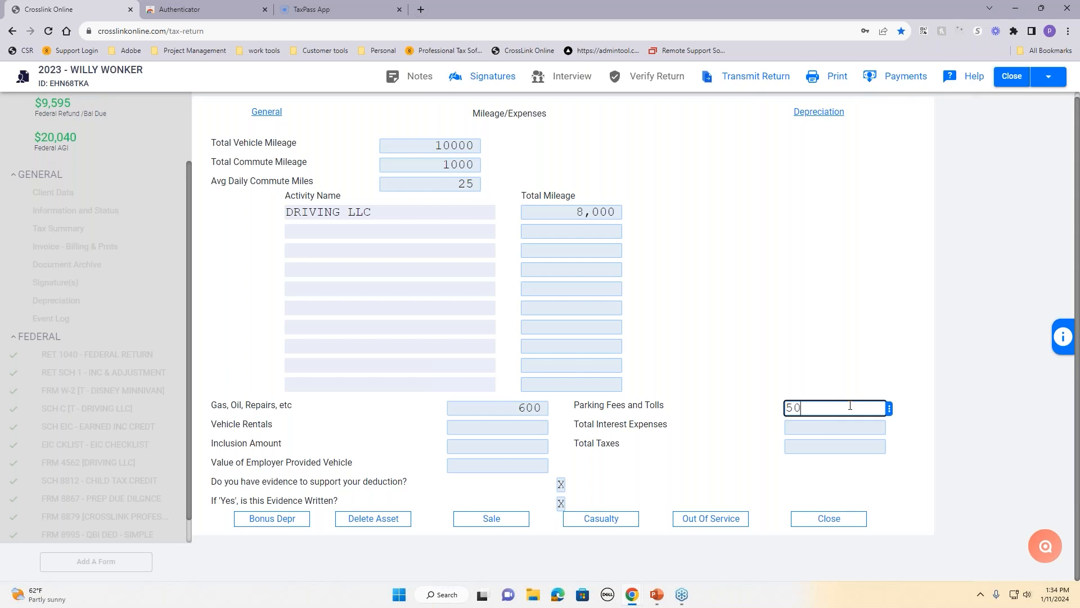
pyautogui.click(833, 426)
pyautogui.write('1000')
pyautogui.click(744, 463)
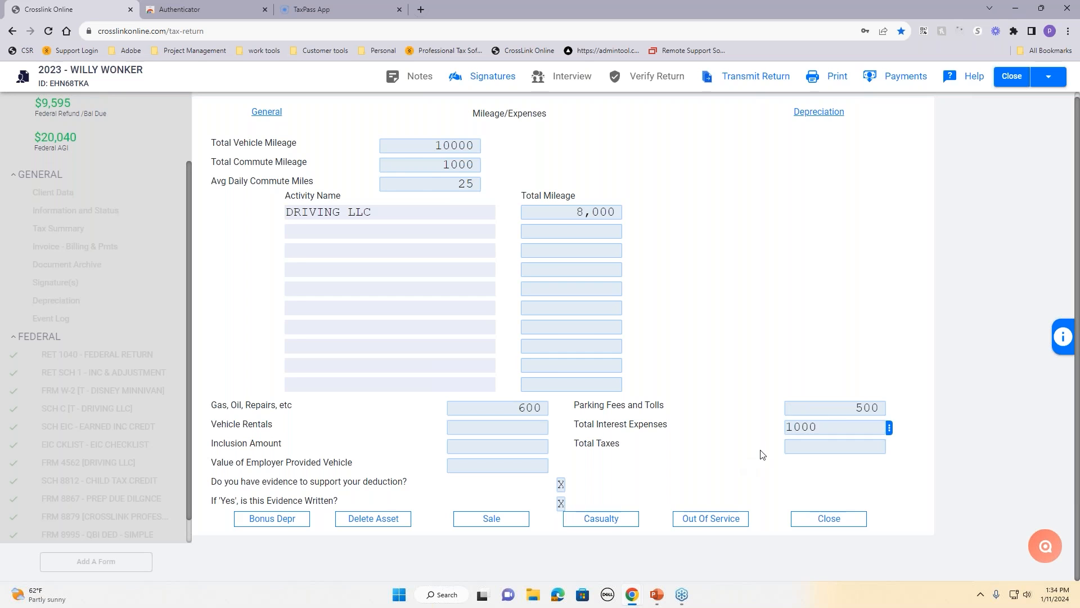
pyautogui.click(829, 519)
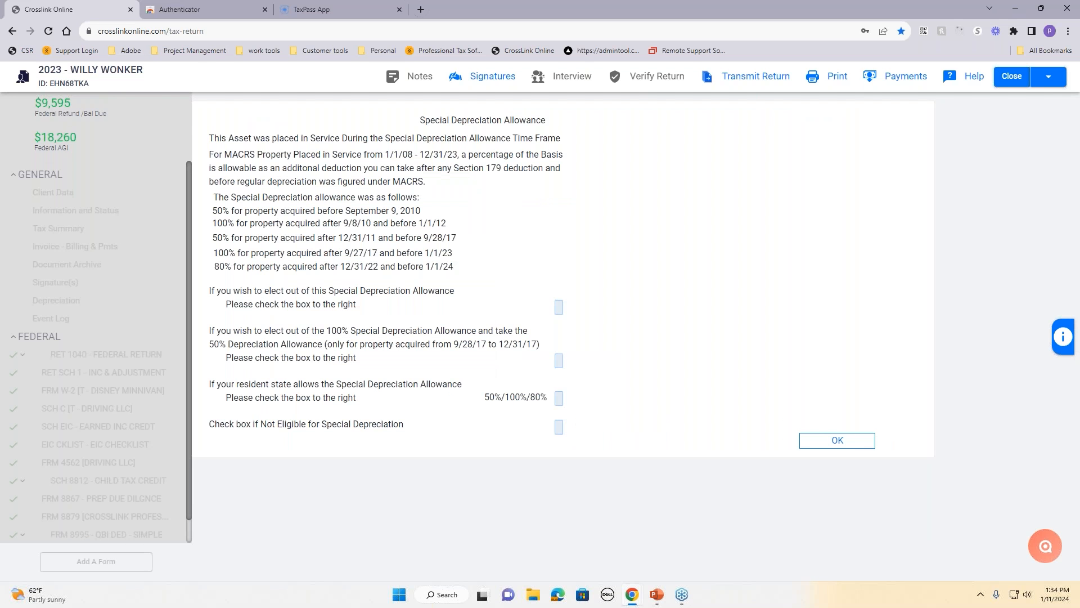
pyautogui.click(870, 440)
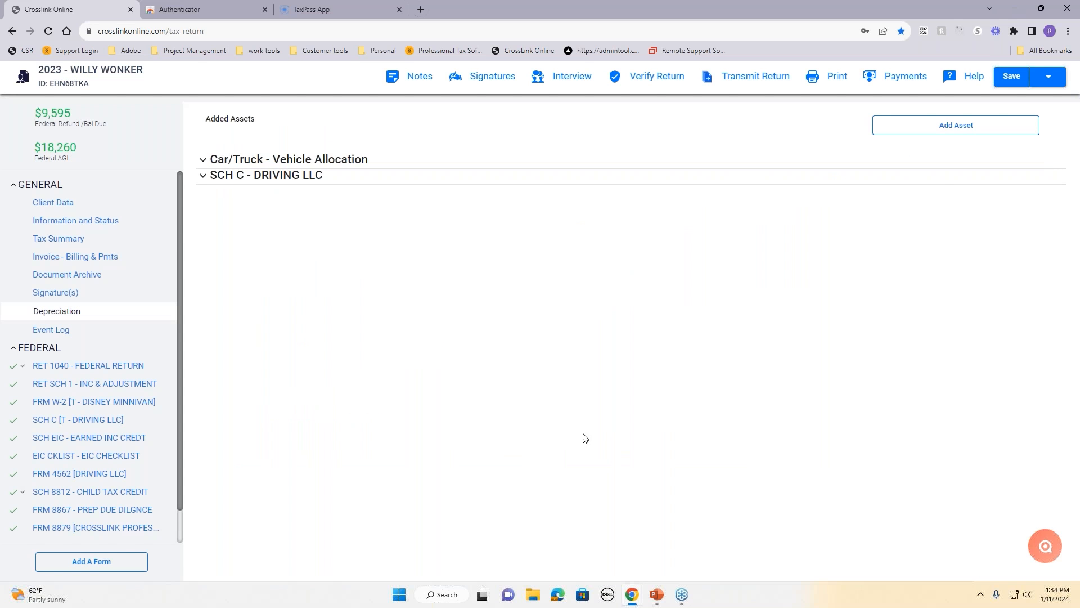
pyautogui.click(80, 427)
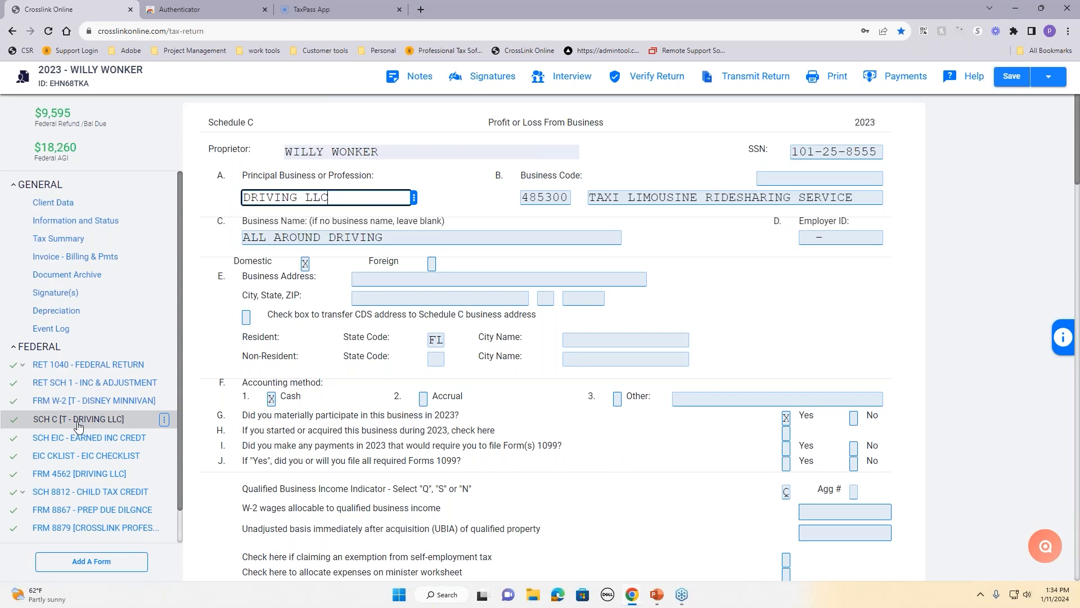
pyautogui.scroll(-4, 454, 431)
pyautogui.scroll(-10, 454, 431)
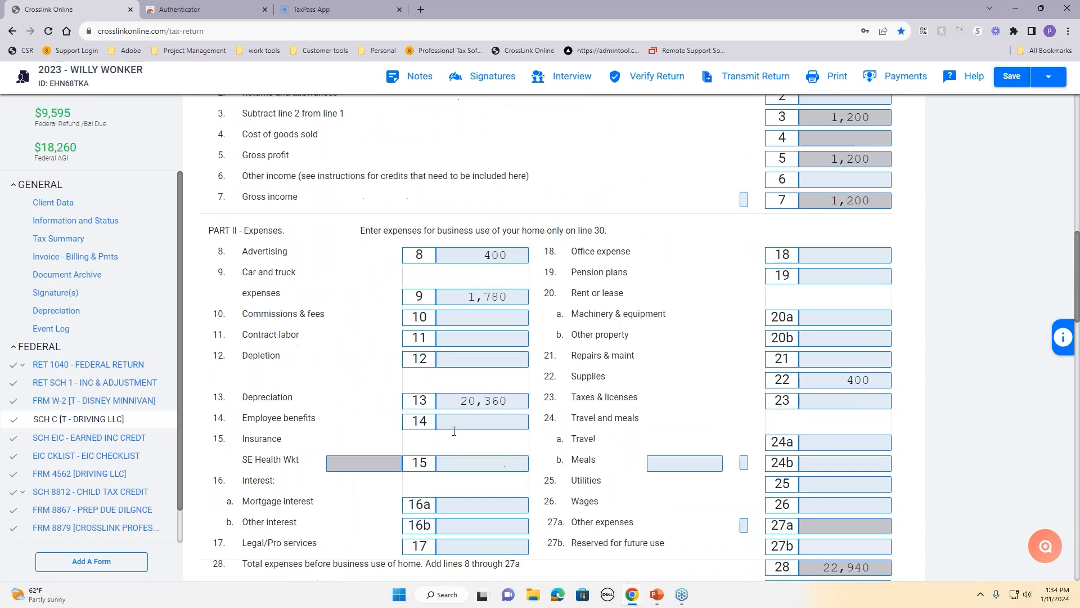
pyautogui.scroll(1, 454, 431)
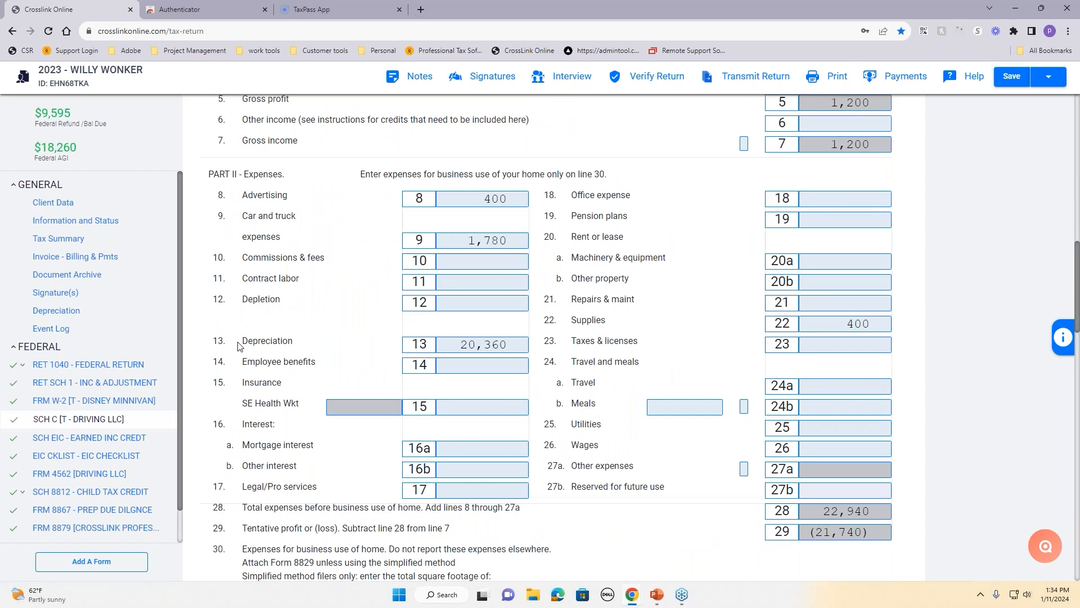
pyautogui.moveTo(241, 347); pyautogui.dragTo(314, 347)
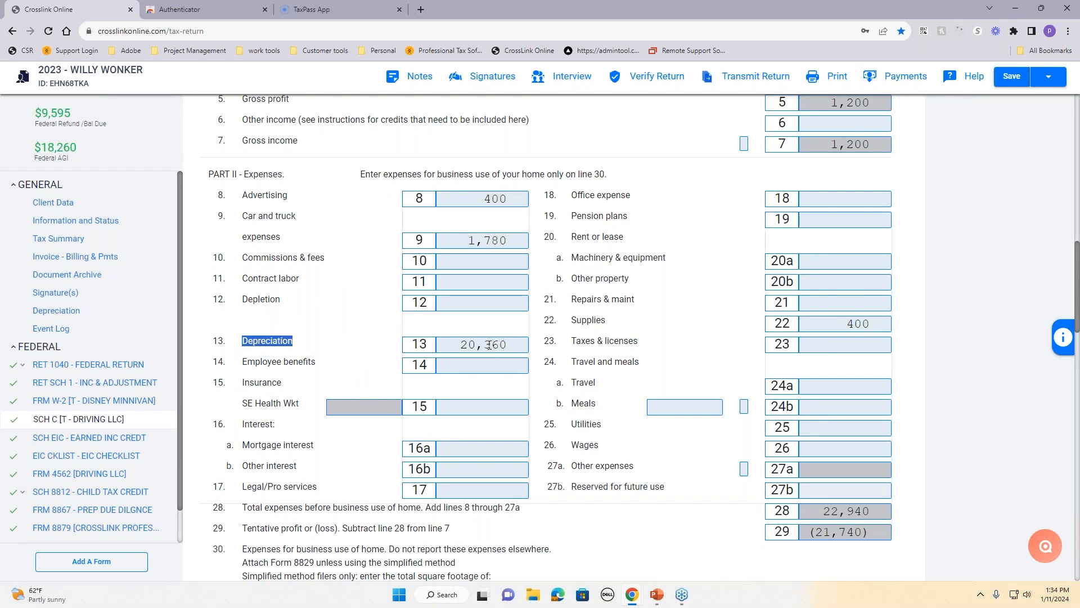
pyautogui.moveTo(242, 217); pyautogui.dragTo(296, 245)
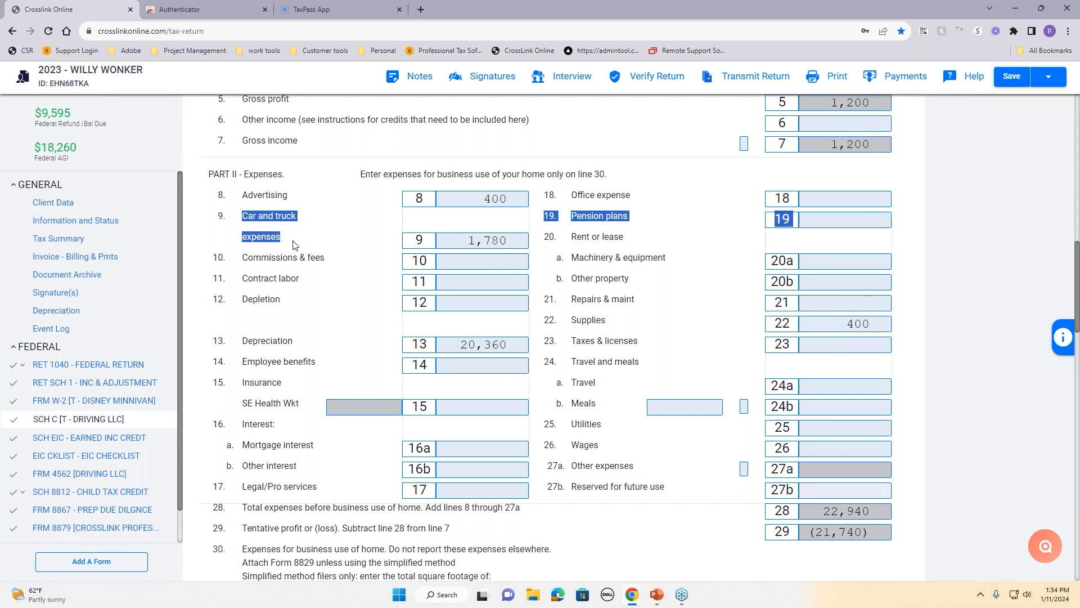
pyautogui.click(569, 333)
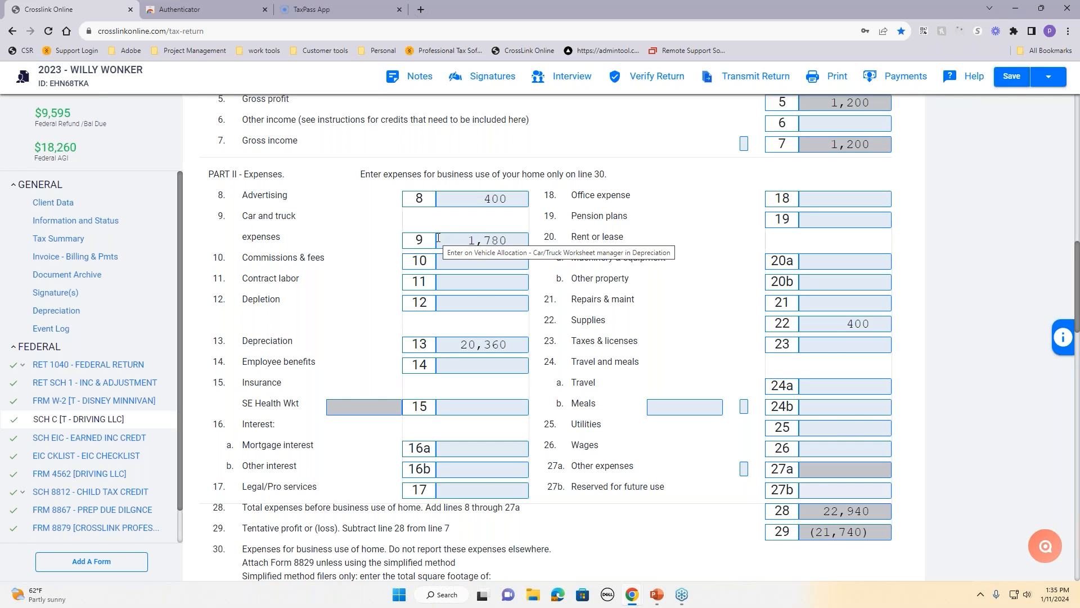
pyautogui.scroll(-10, 397, 207)
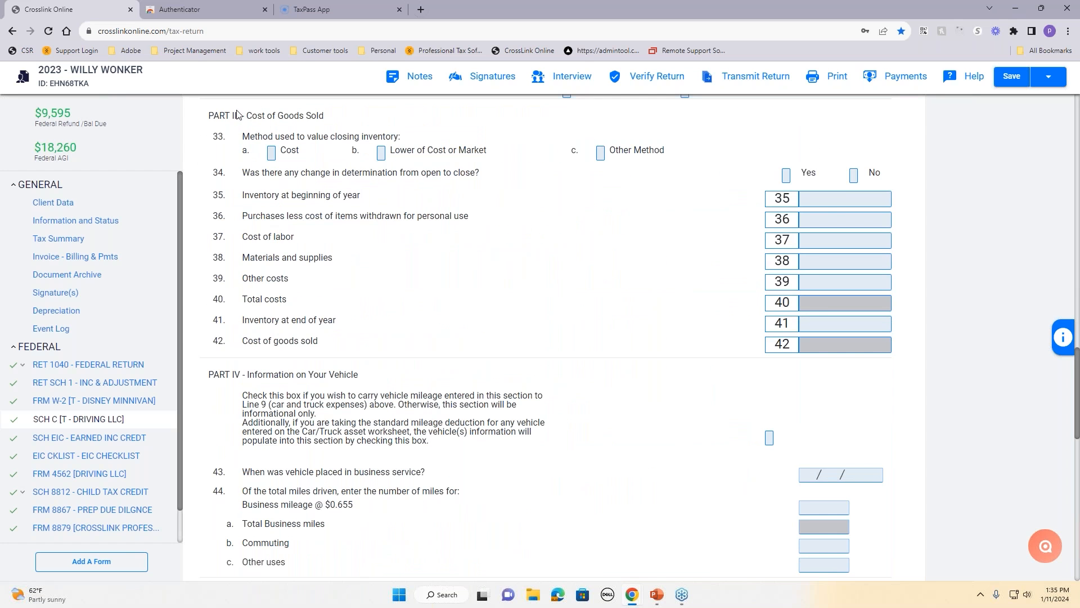
pyautogui.scroll(-4, 403, 315)
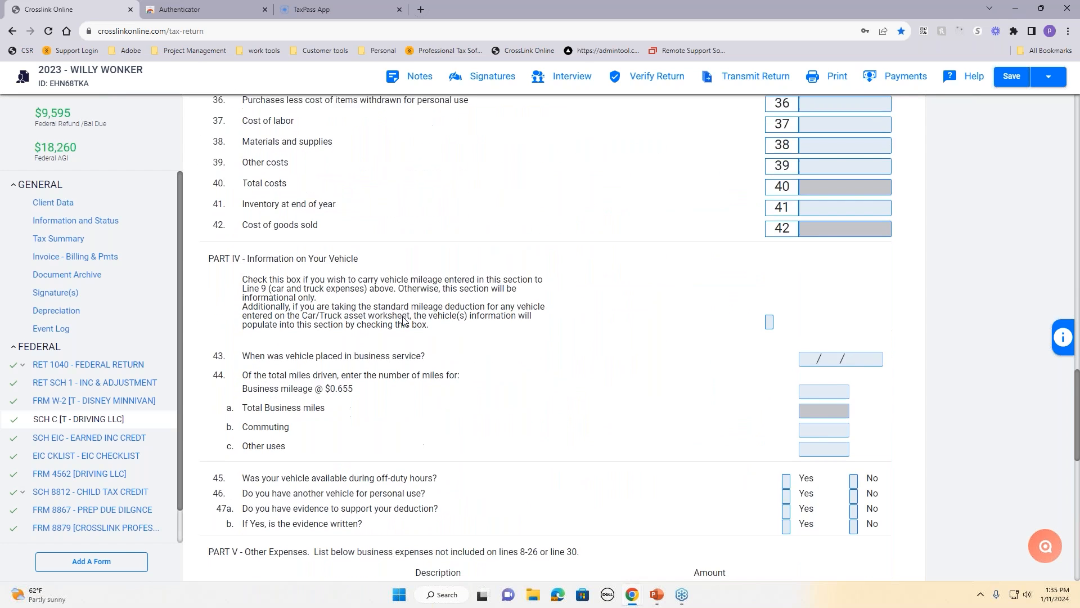
pyautogui.scroll(-5, 458, 378)
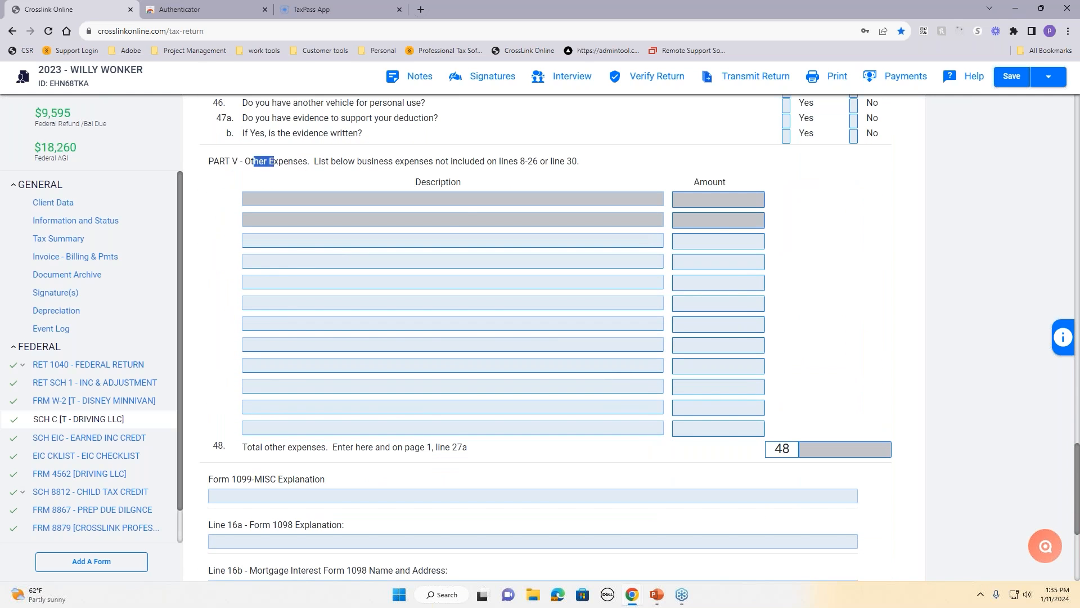
pyautogui.moveTo(254, 161); pyautogui.dragTo(315, 172)
pyautogui.scroll(-2, 540, 301)
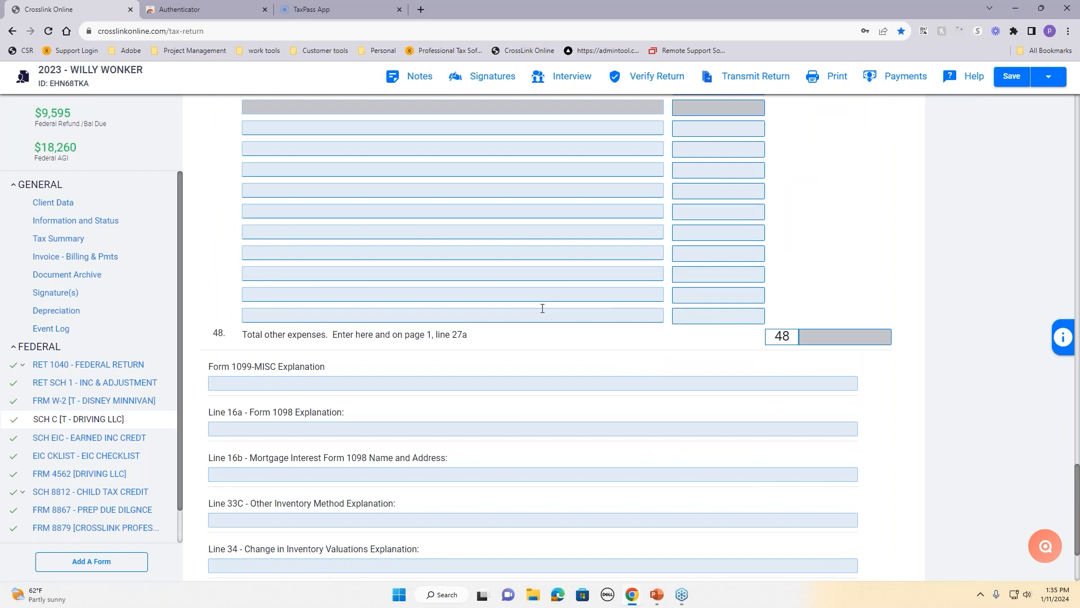
pyautogui.scroll(10, 542, 308)
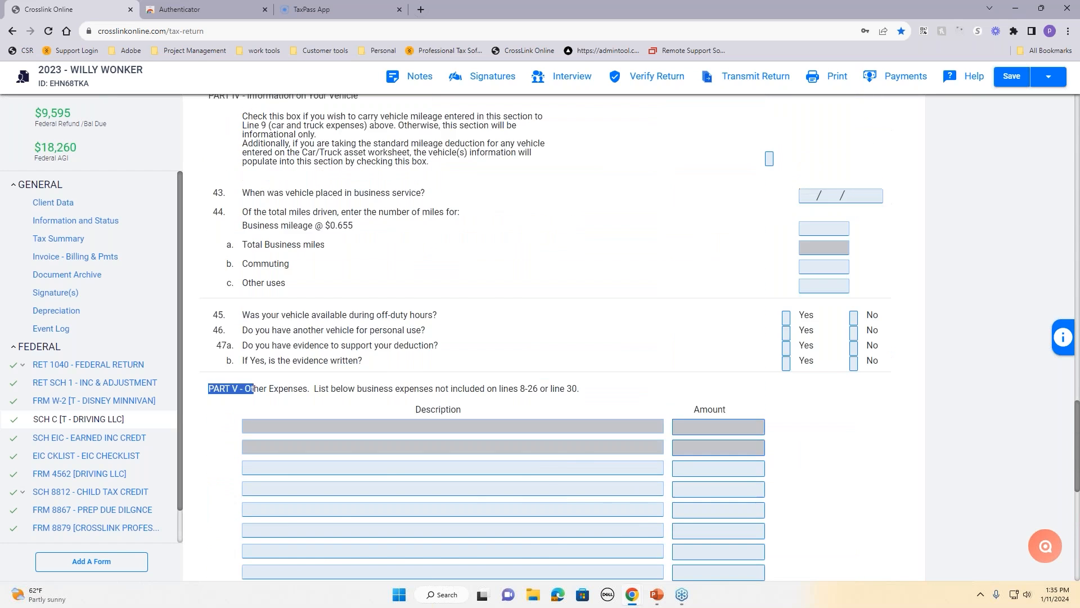
pyautogui.scroll(15, 536, 348)
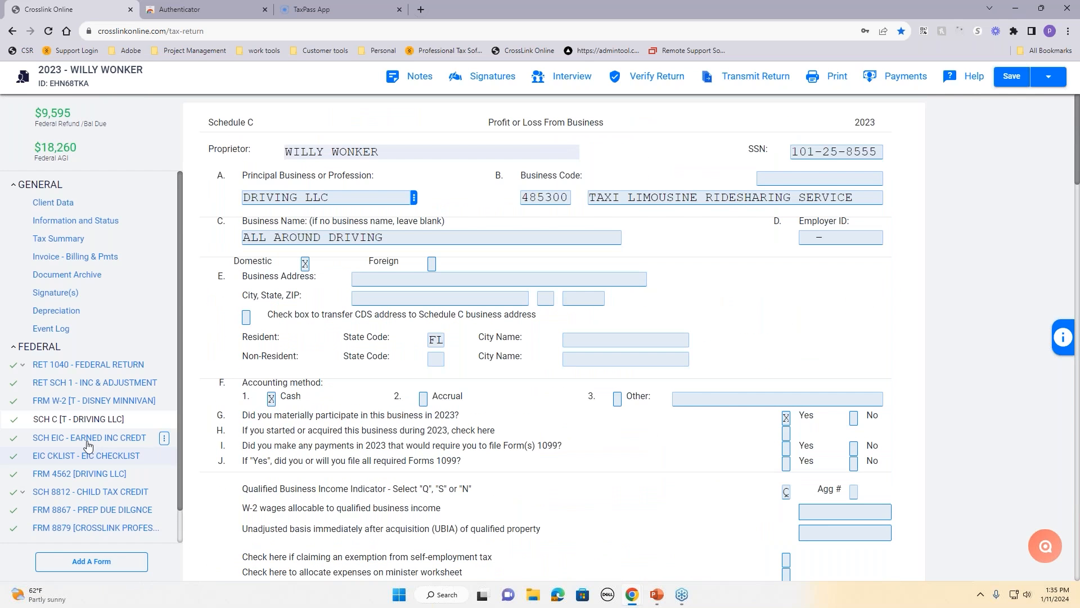
# Step: On the W-2, choose GYM BY THE SEA from saved employers to fill its EIN and address
pyautogui.click(87, 403)
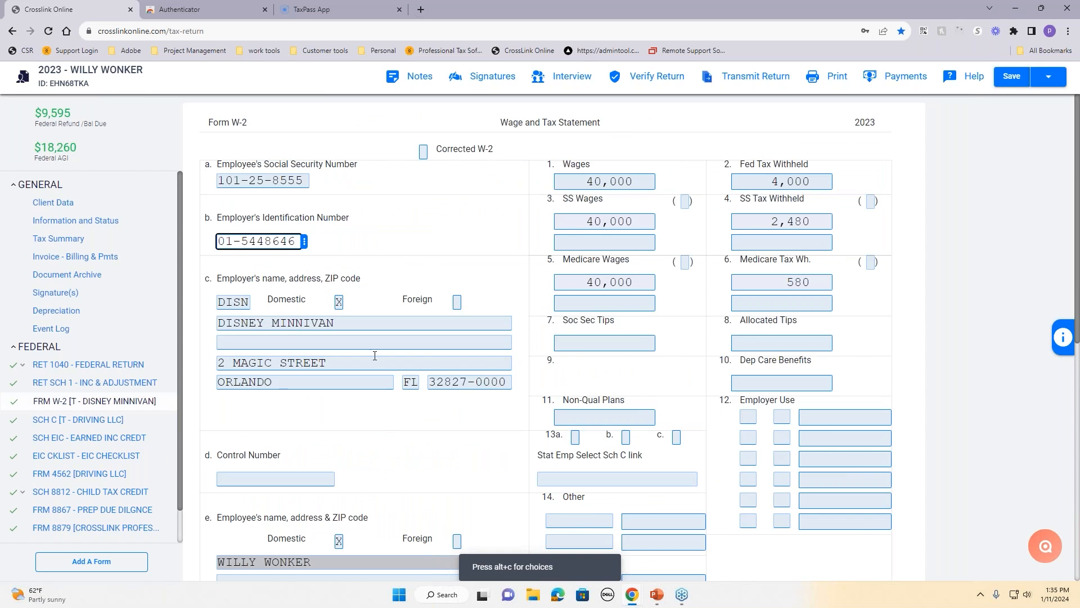
pyautogui.click(395, 249)
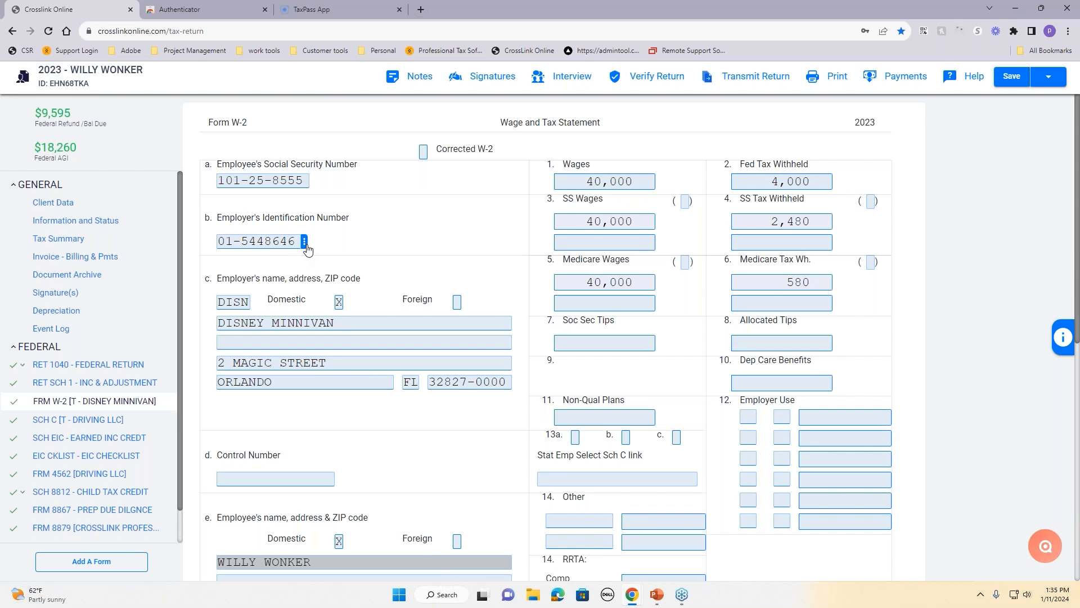
pyautogui.click(305, 245)
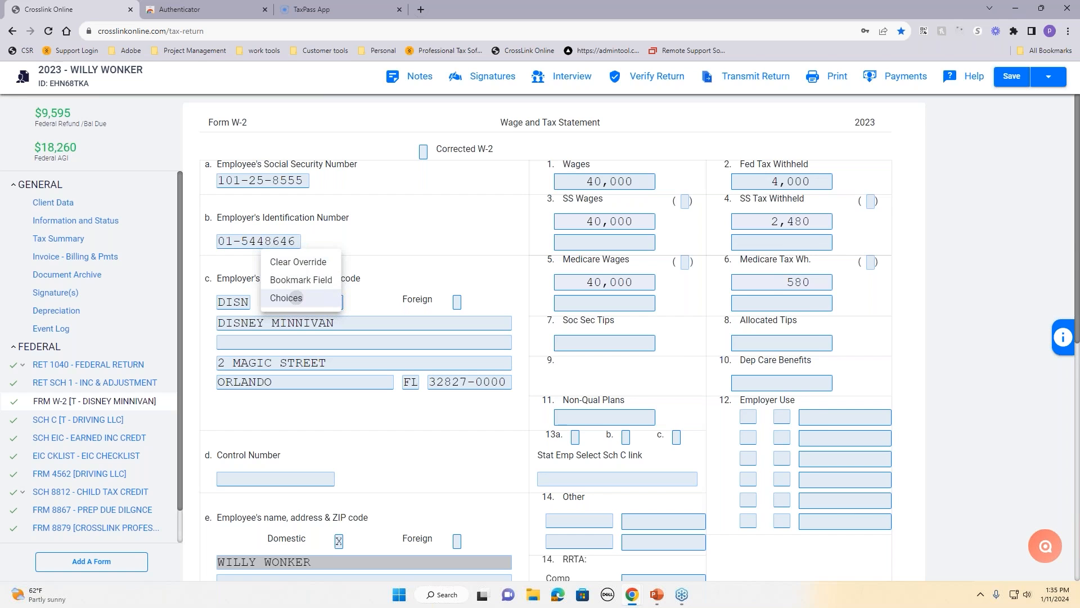
pyautogui.click(297, 301)
pyautogui.scroll(-2, 377, 325)
pyautogui.scroll(2, 433, 401)
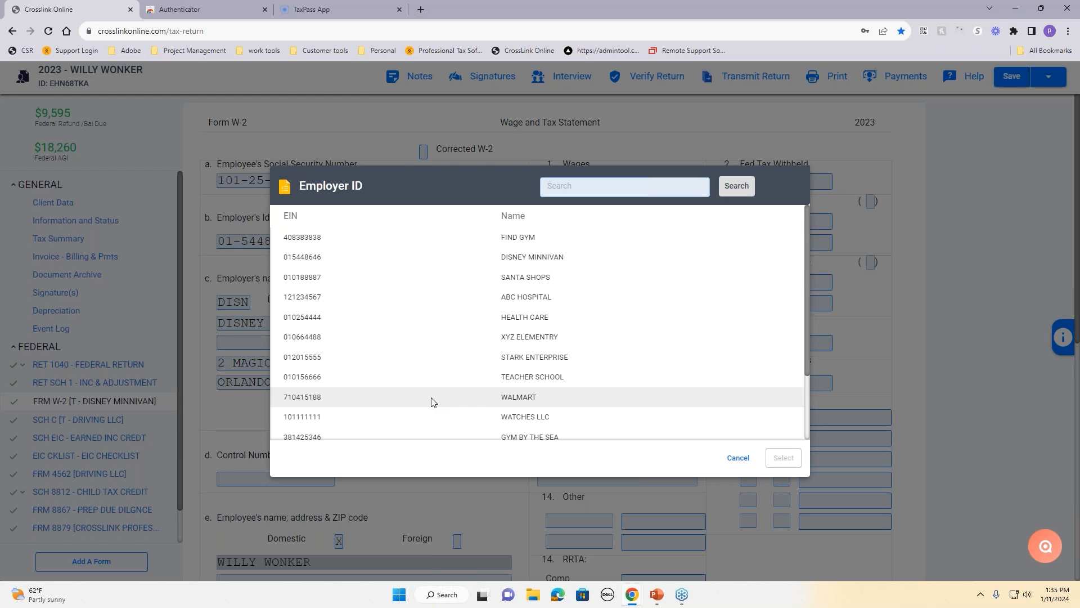
pyautogui.scroll(-2, 433, 401)
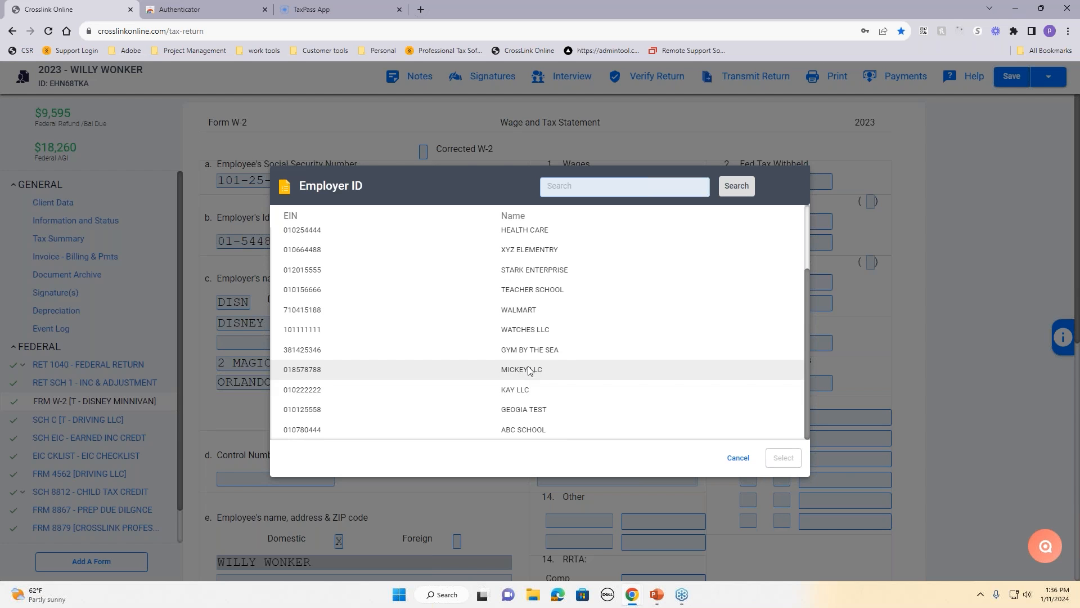
pyautogui.click(544, 350)
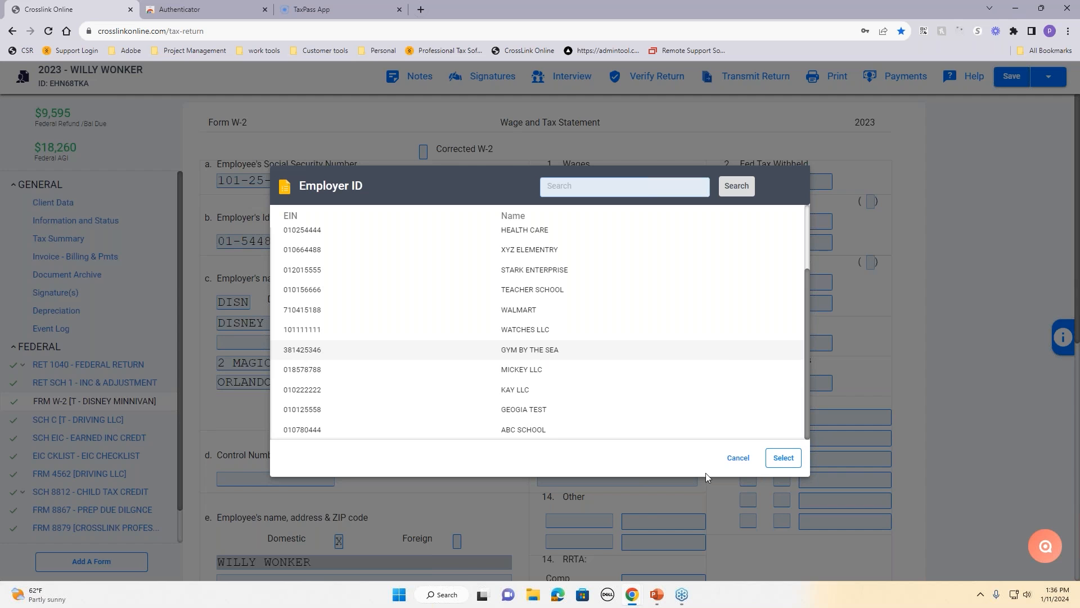
pyautogui.click(785, 457)
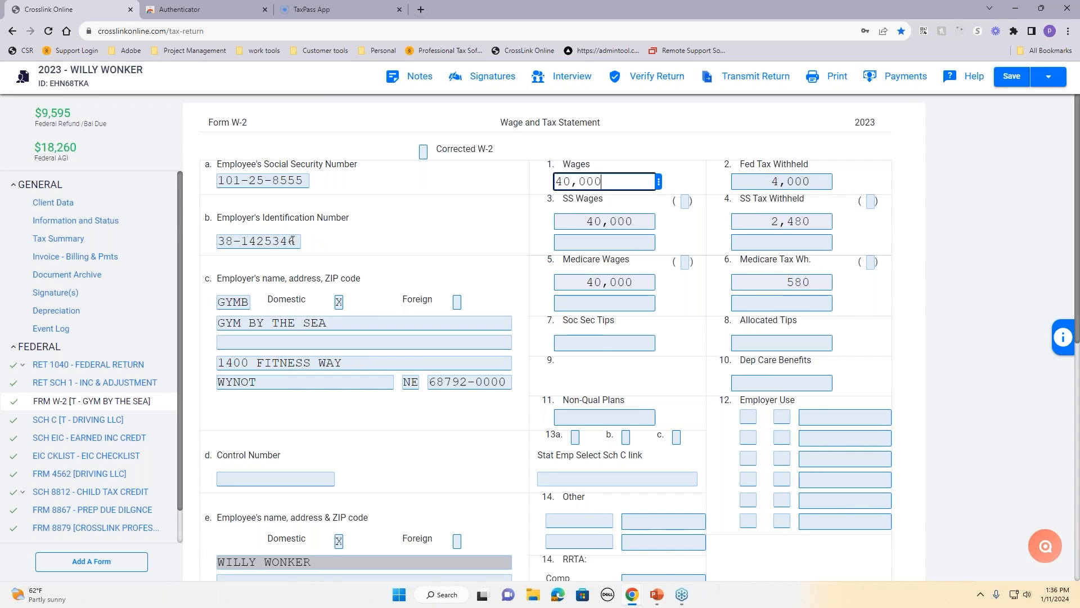
pyautogui.click(296, 243)
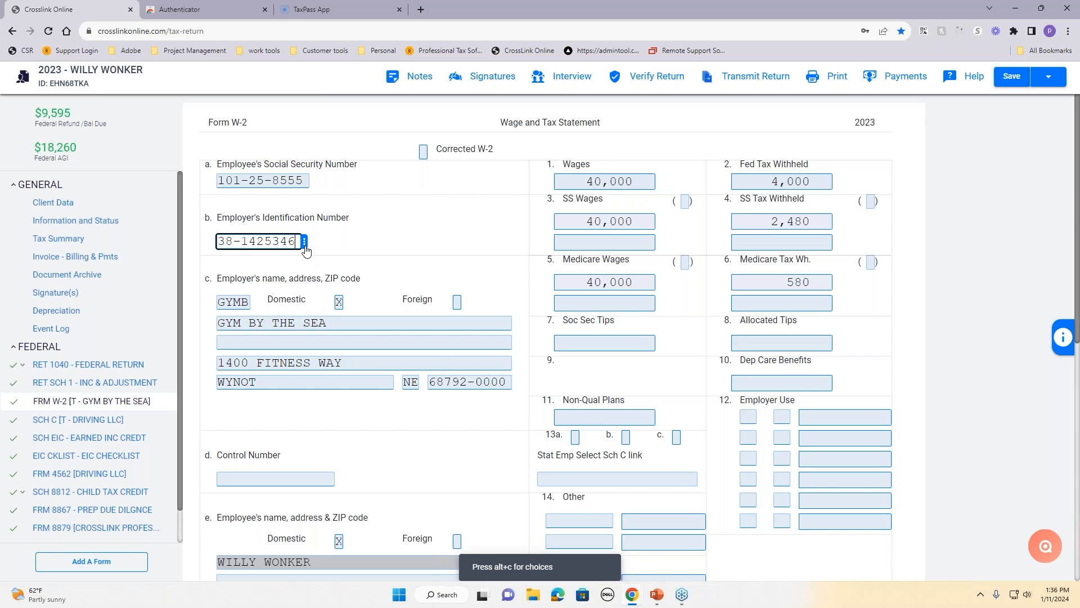
pyautogui.scroll(-3, 433, 346)
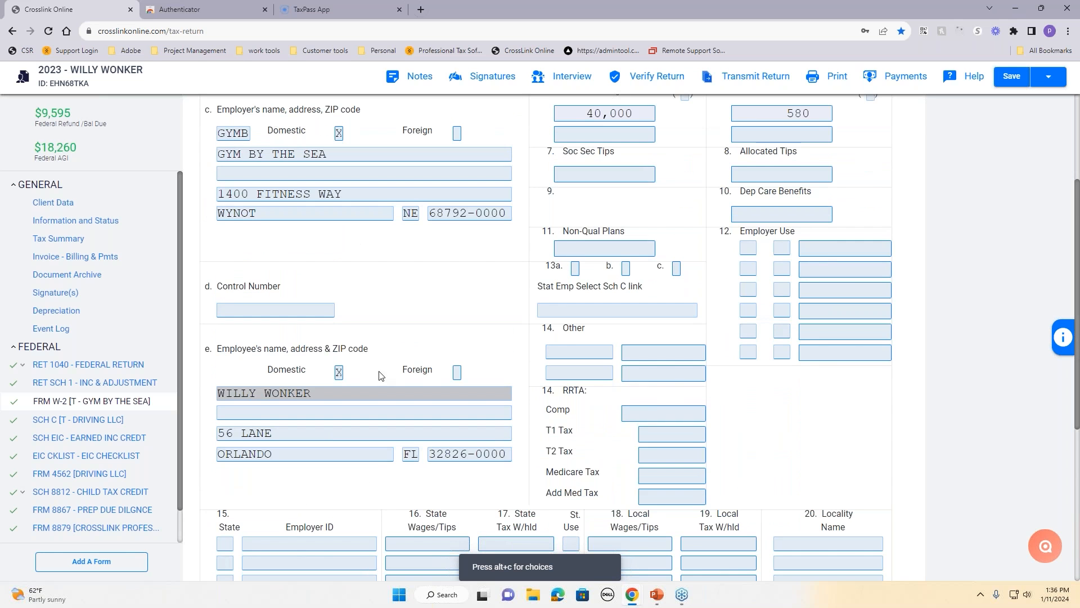
pyautogui.click(746, 246)
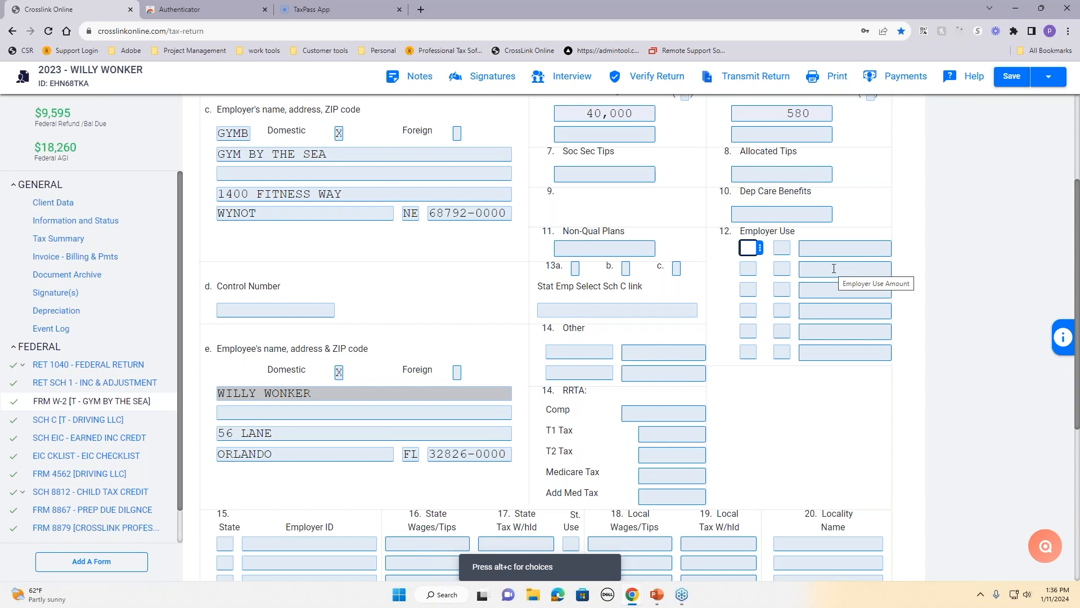
pyautogui.click(760, 248)
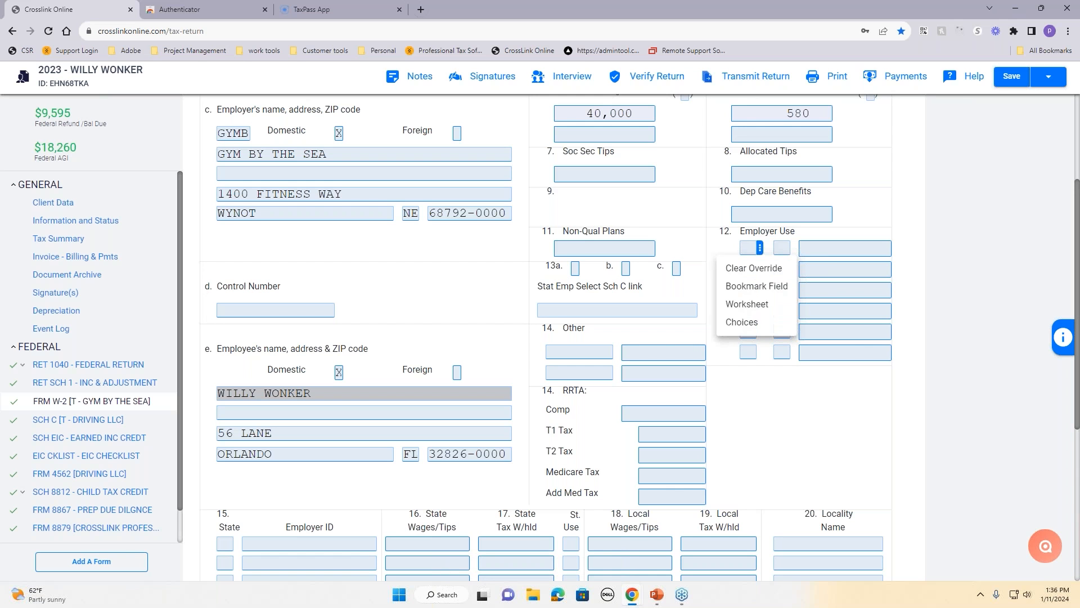
pyautogui.click(746, 328)
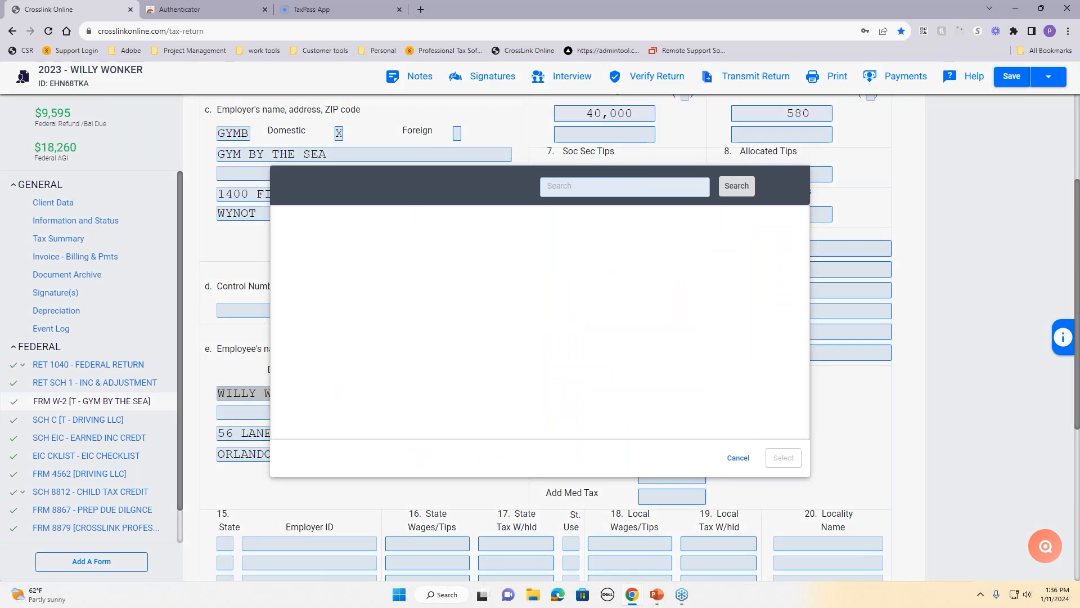
pyautogui.scroll(-5, 433, 309)
pyautogui.scroll(-2, 433, 310)
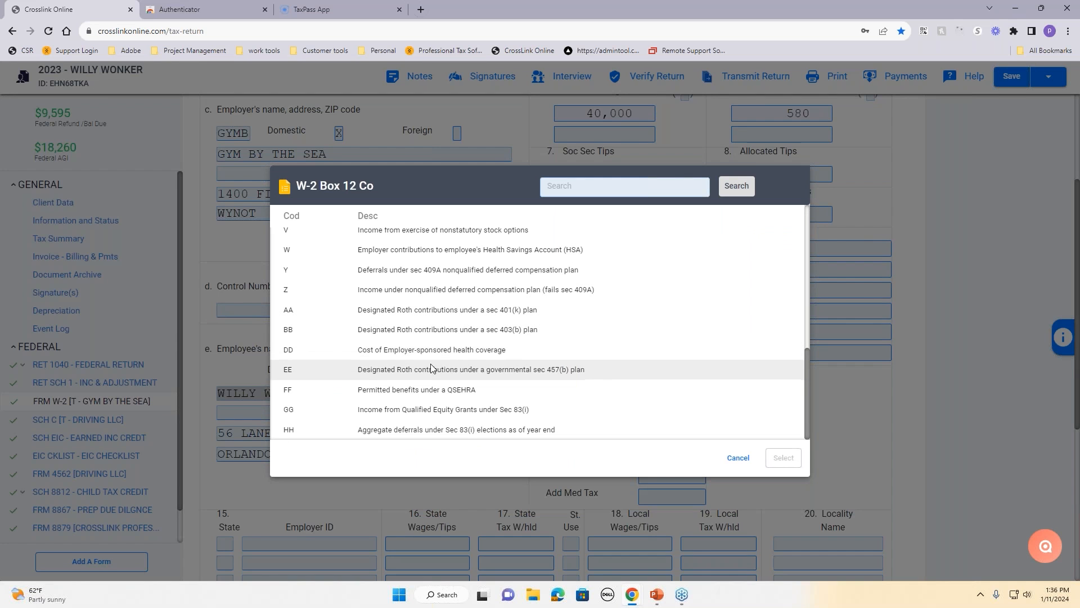
pyautogui.click(738, 458)
pyautogui.scroll(-5, 541, 406)
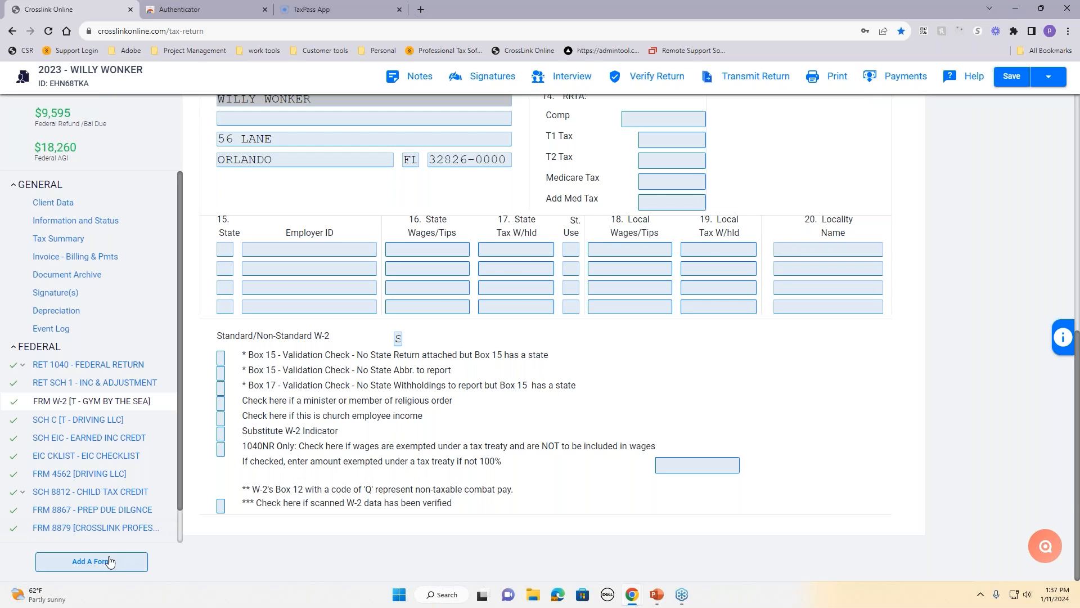
pyautogui.click(85, 561)
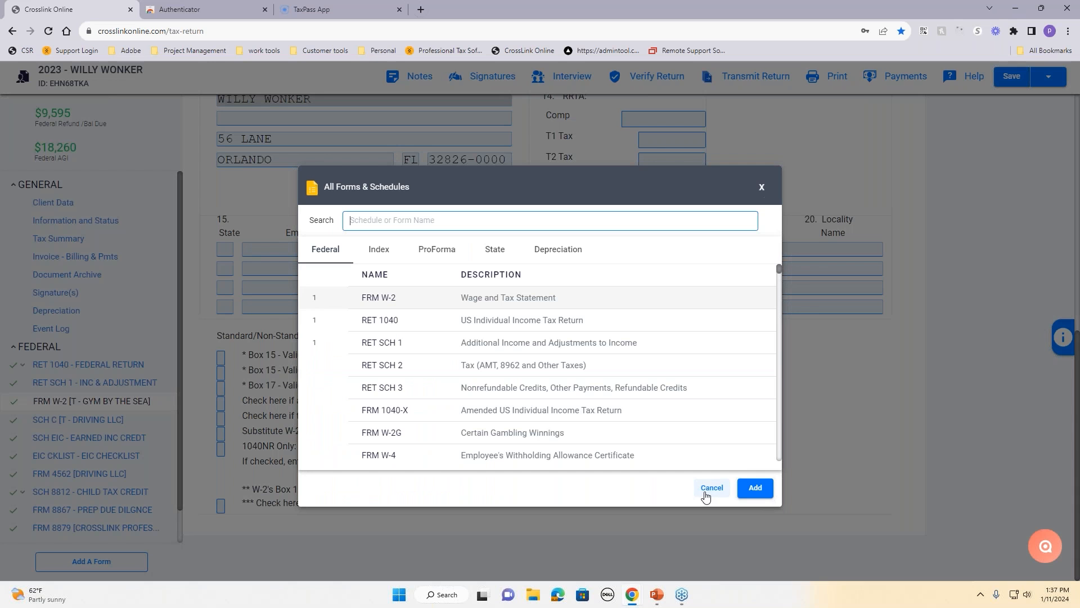
pyautogui.click(712, 488)
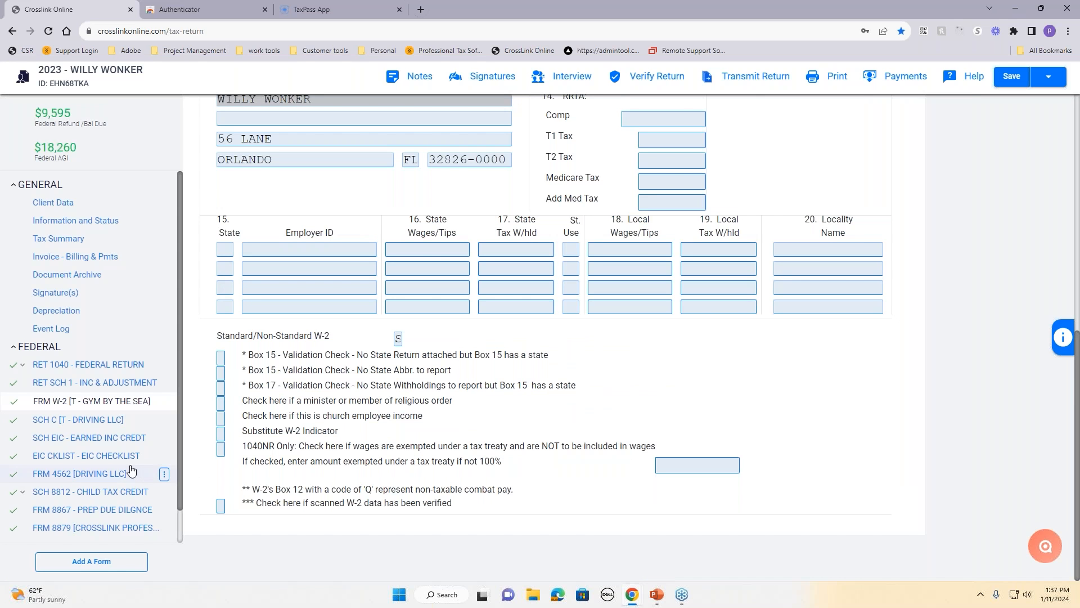
pyautogui.scroll(-1, 84, 475)
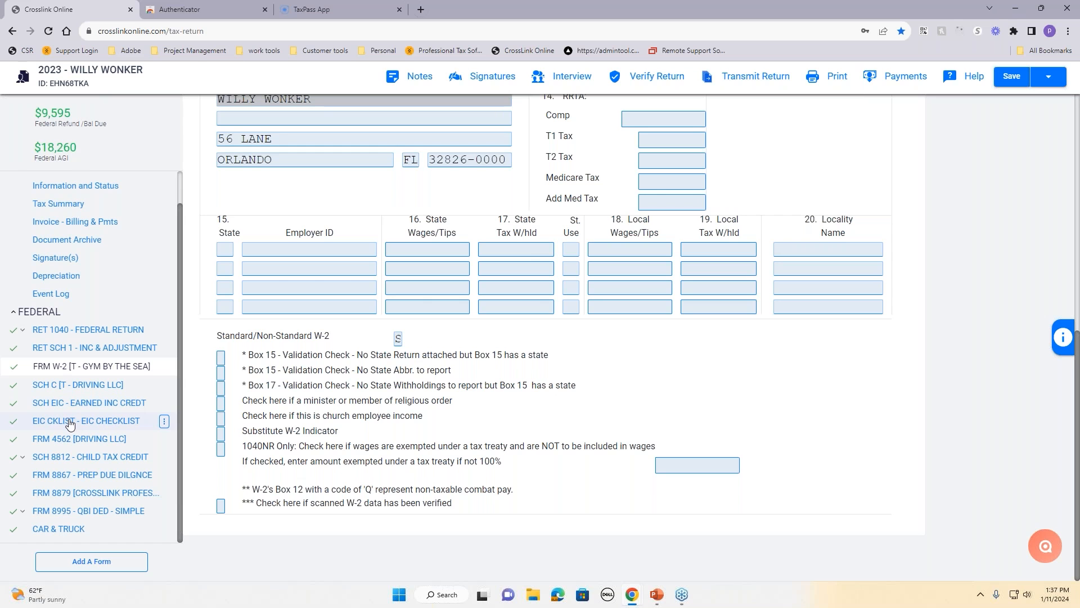
# Step: Change Form 8879's refund type from 1 to 5, the RT bank product
pyautogui.click(104, 493)
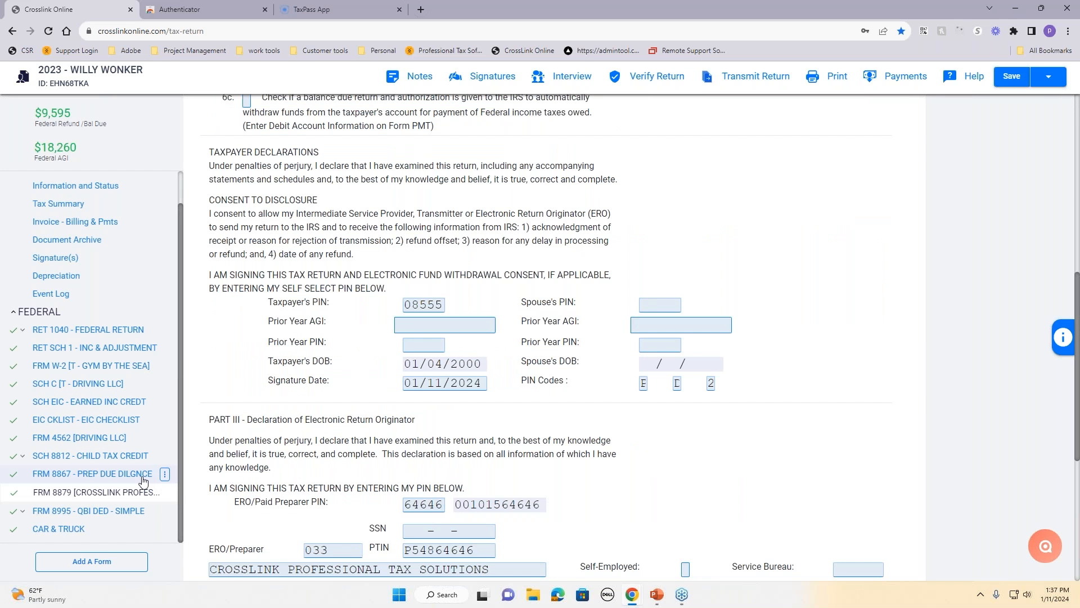
pyautogui.scroll(2, 334, 419)
pyautogui.scroll(6, 333, 420)
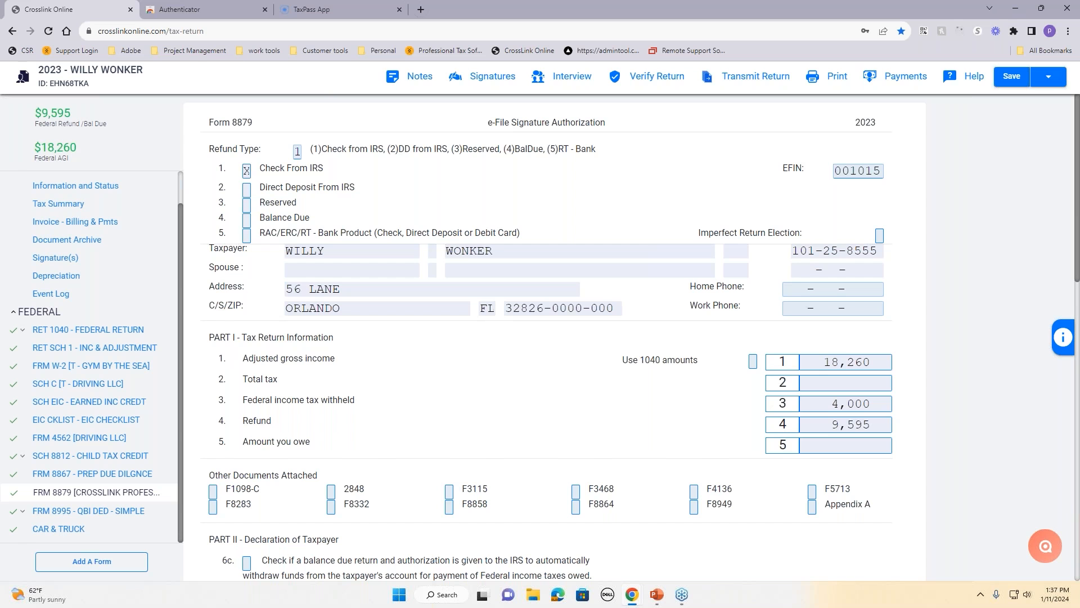
pyautogui.click(304, 151)
pyautogui.press('BackSpace')
pyautogui.press('Tab')
pyautogui.moveTo(548, 147); pyautogui.dragTo(606, 155)
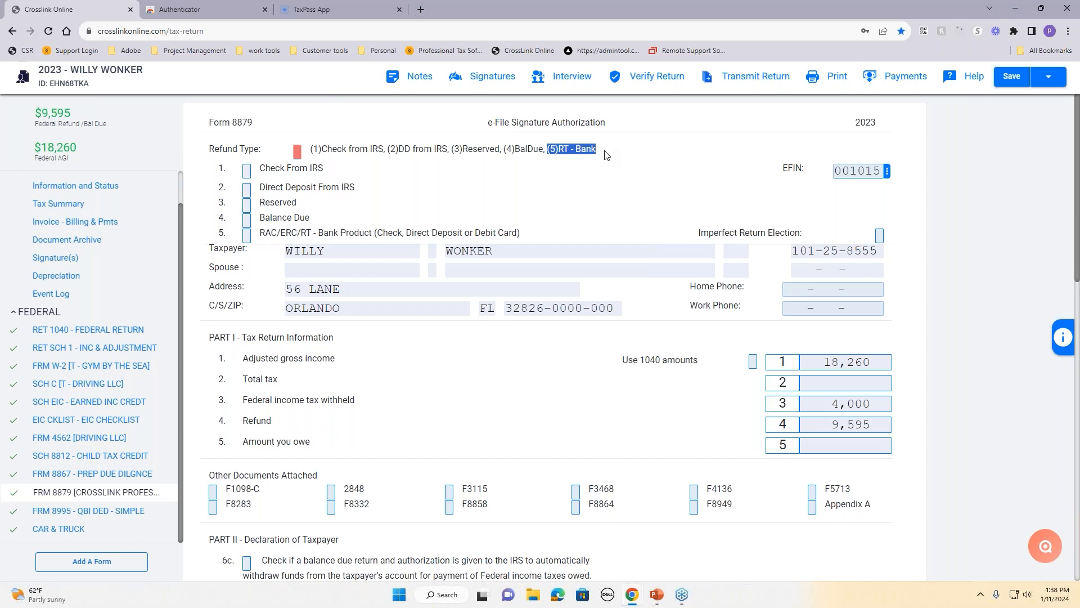
pyautogui.click(297, 152)
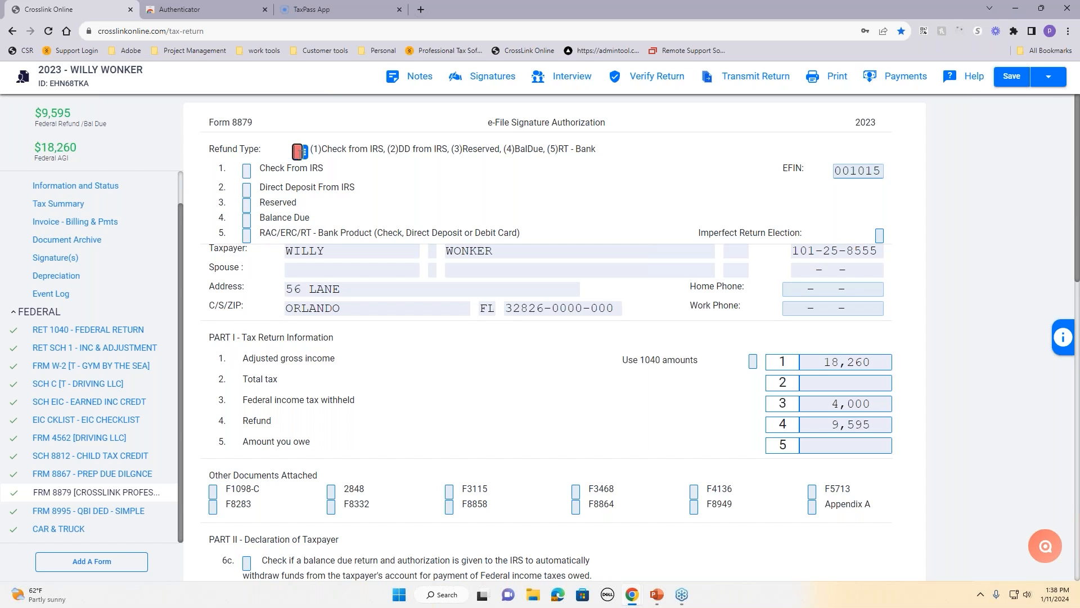
pyautogui.write('5')
pyautogui.press('Tab')
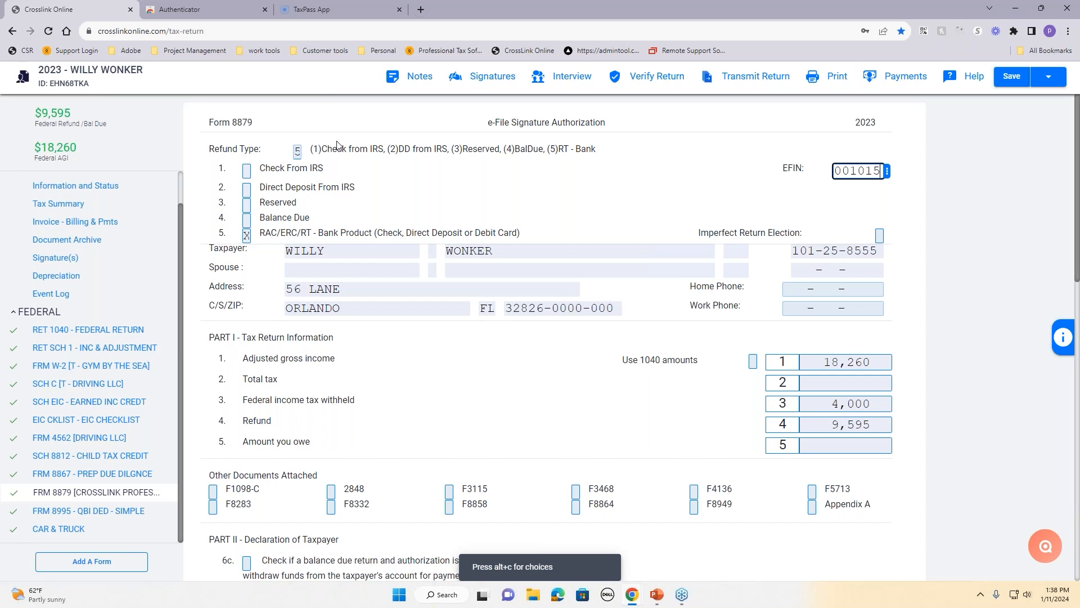
# Step: Clear refund type 5 and confirm removing the bank application
pyautogui.click(298, 152)
pyautogui.press('BackSpace')
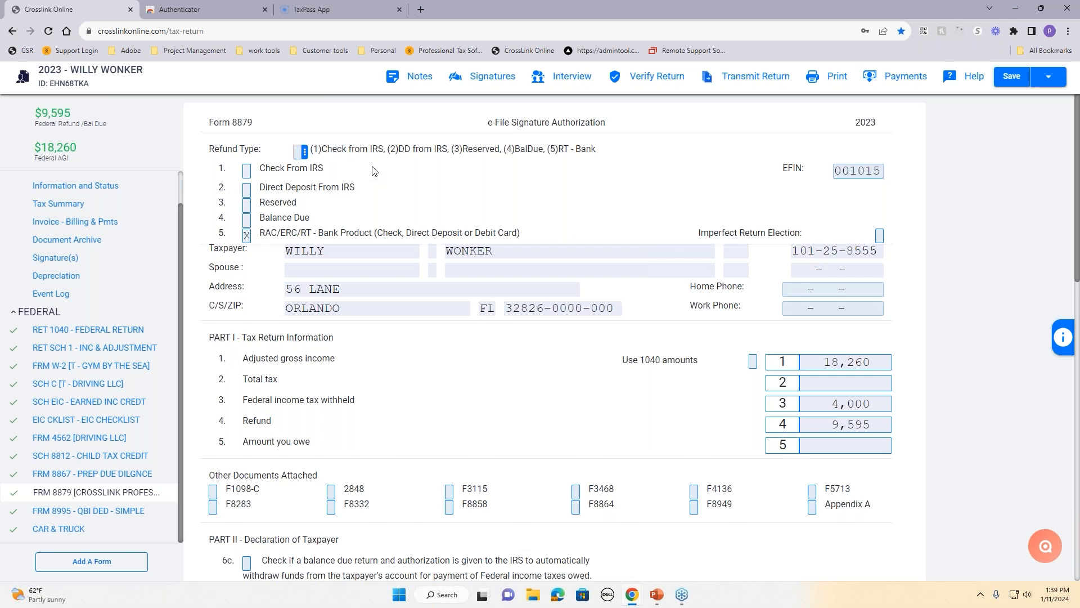
pyautogui.press('Tab')
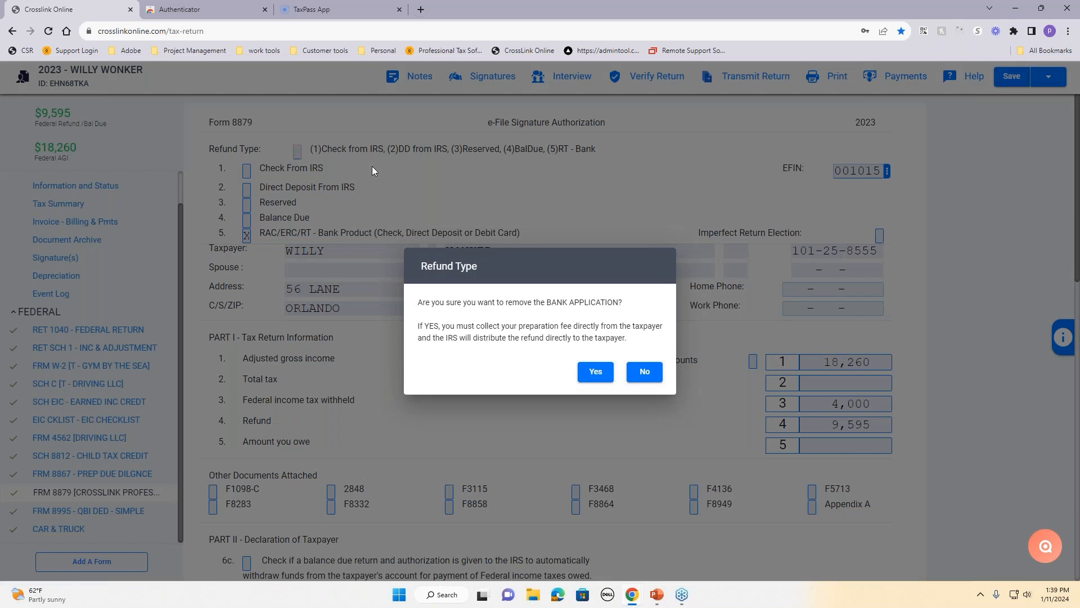
pyautogui.click(597, 373)
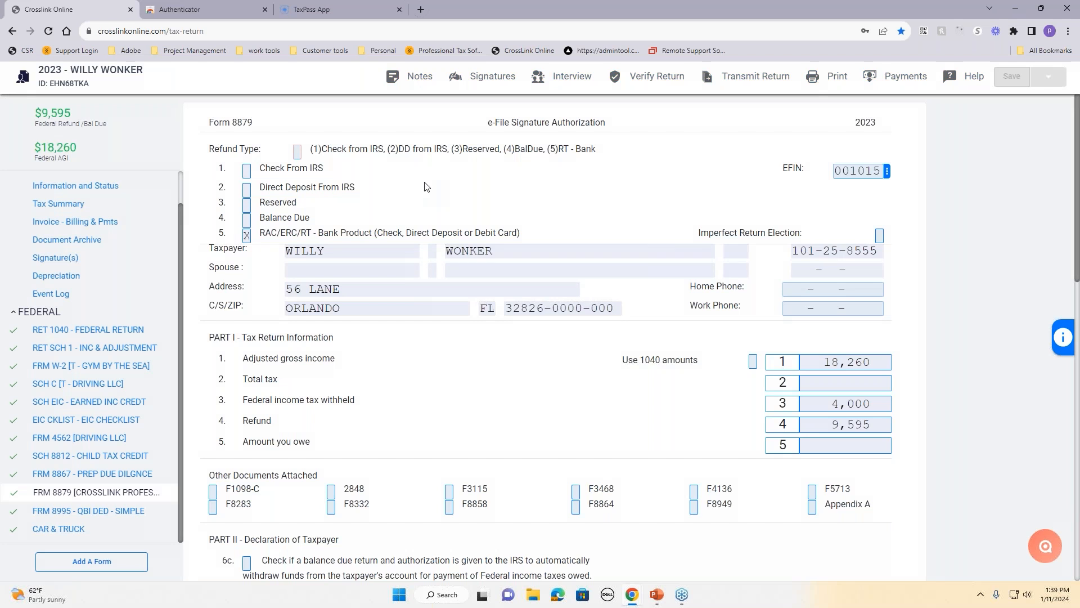
# Step: Set refund type 1, Check From IRS, and choose EFIN 001015
pyautogui.moveTo(311, 150); pyautogui.dragTo(449, 162)
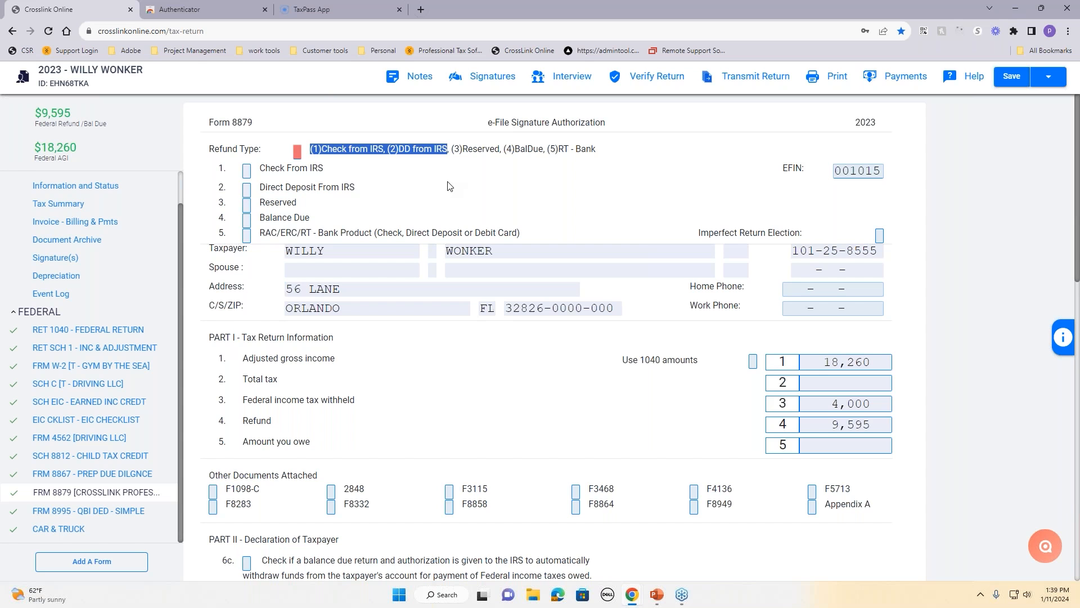
pyautogui.click(395, 175)
pyautogui.click(298, 152)
pyautogui.write('1')
pyautogui.press('Tab')
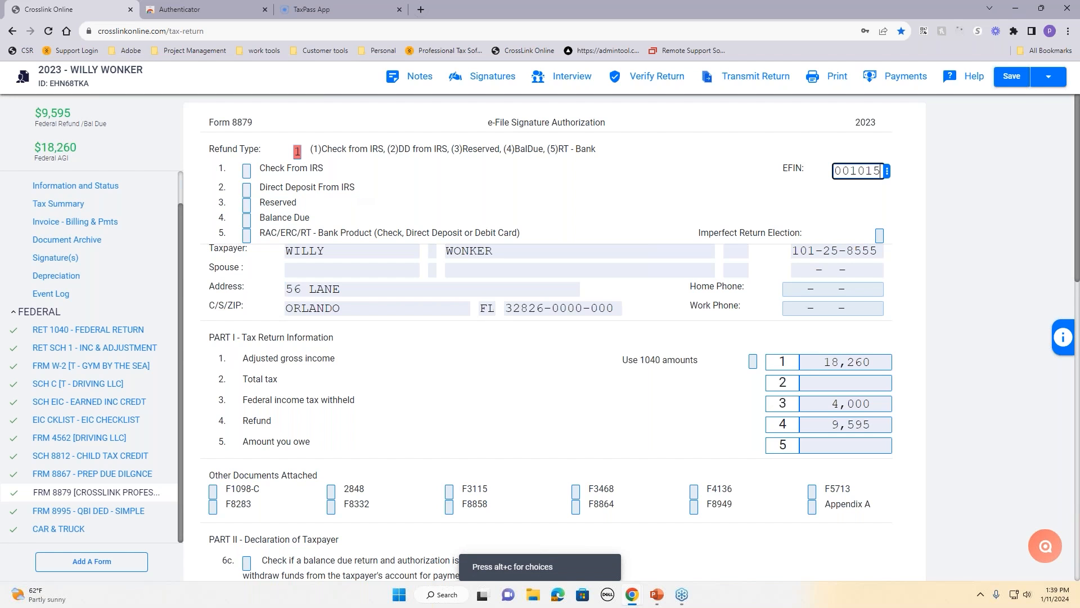
pyautogui.hotkey('alt', 'c')
pyautogui.press('Down')
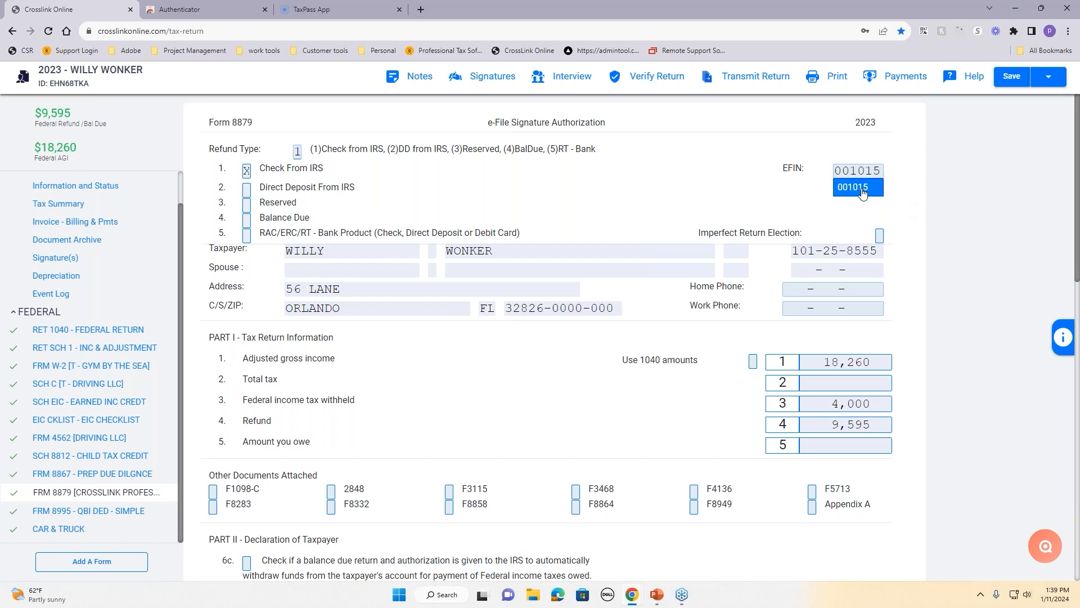
pyautogui.press('Return')
pyautogui.scroll(-12, 609, 202)
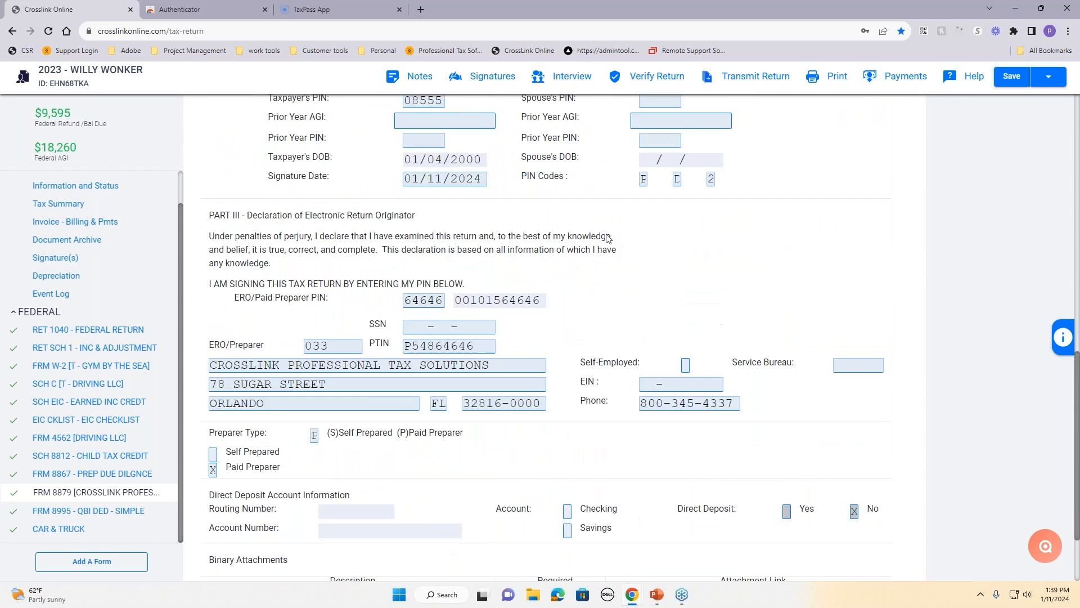
pyautogui.scroll(-2, 608, 238)
pyautogui.scroll(5, 713, 287)
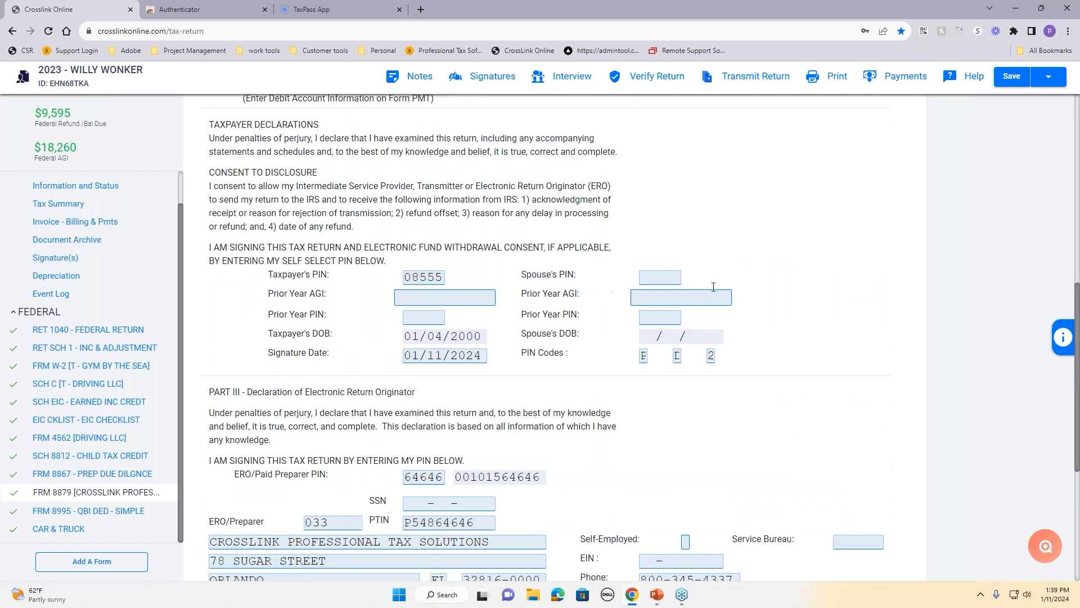
pyautogui.scroll(10, 714, 287)
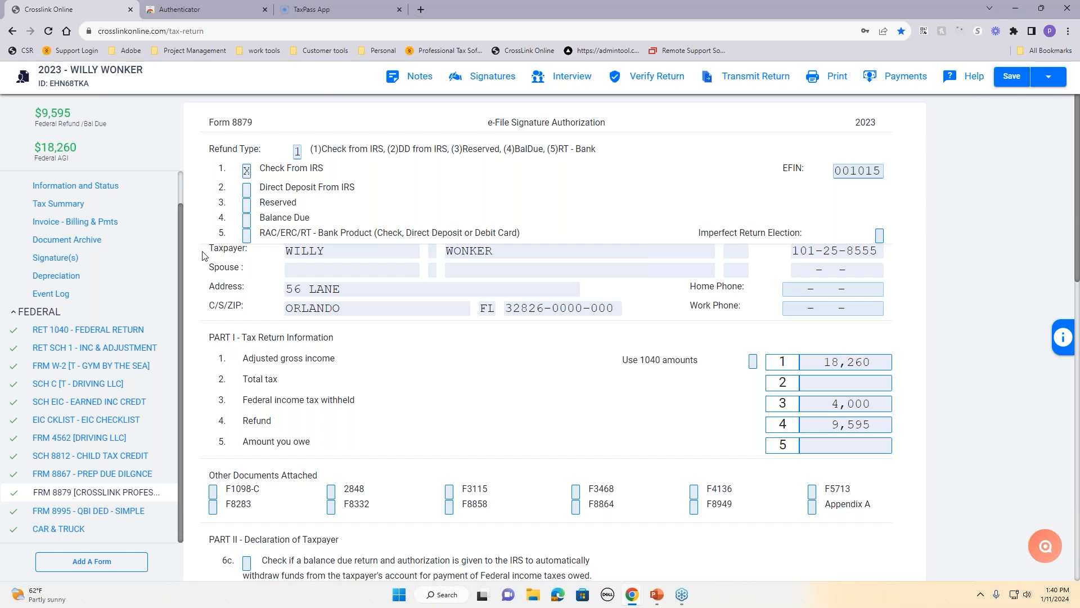
pyautogui.scroll(1, 49, 234)
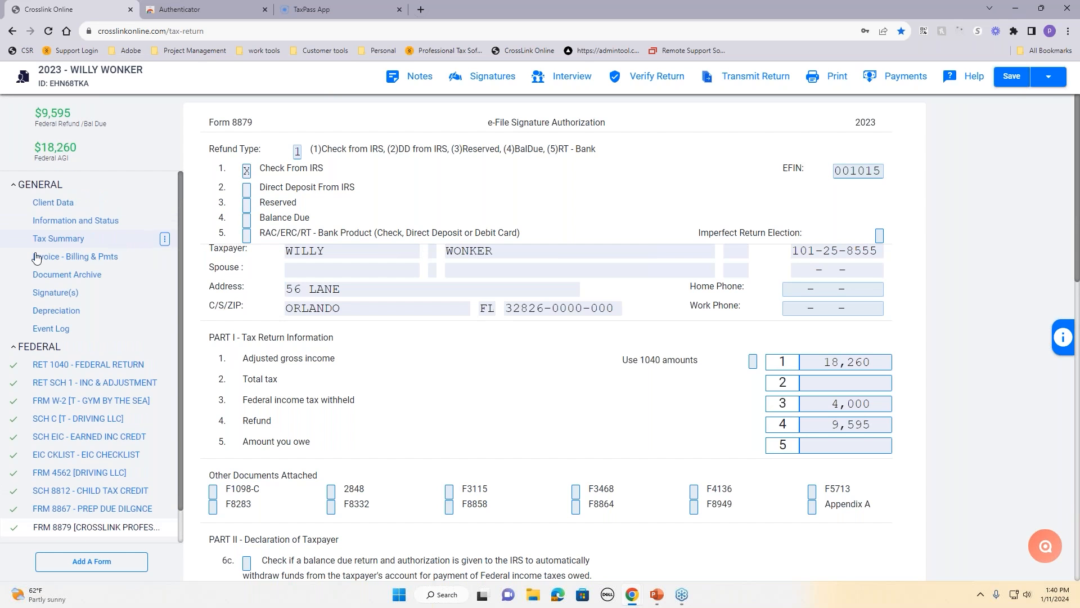
# Step: Add a PREP FEE charge of 500 on the invoice's custom fee line
pyautogui.click(53, 258)
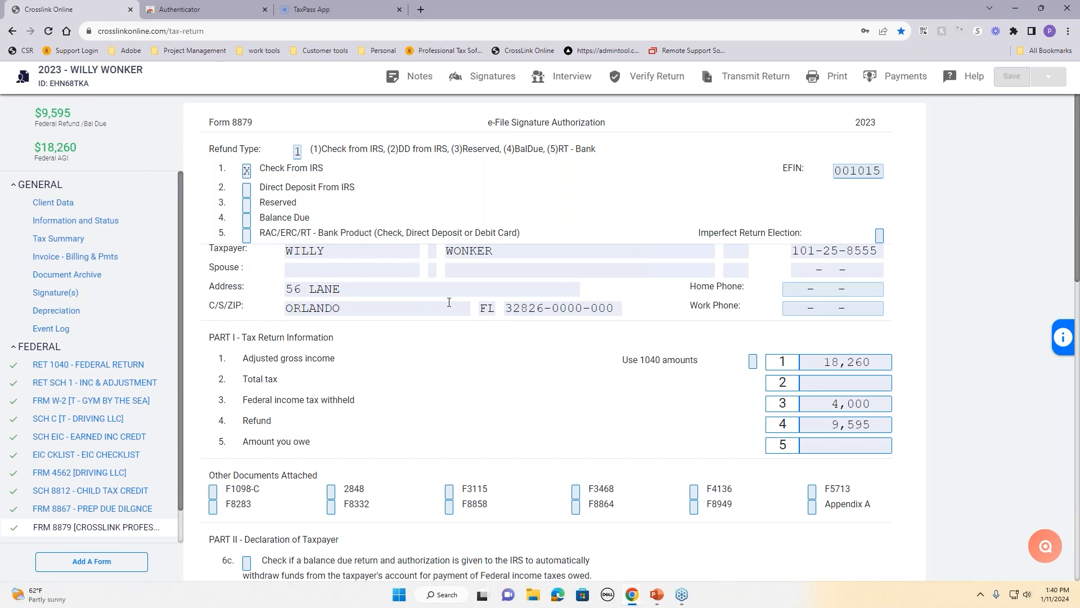
pyautogui.scroll(-4, 591, 350)
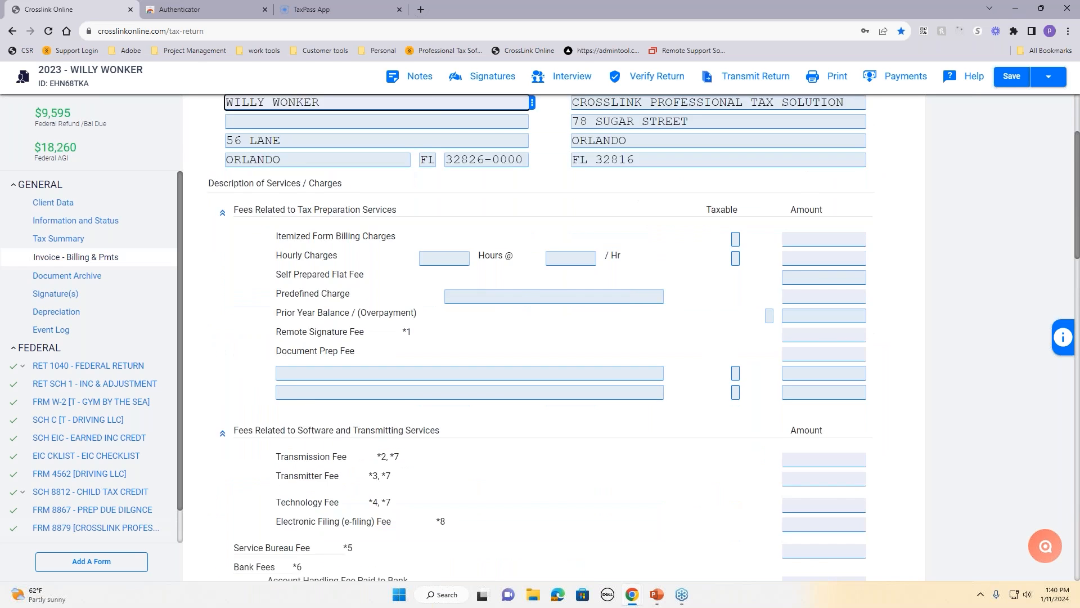
pyautogui.scroll(3, 591, 349)
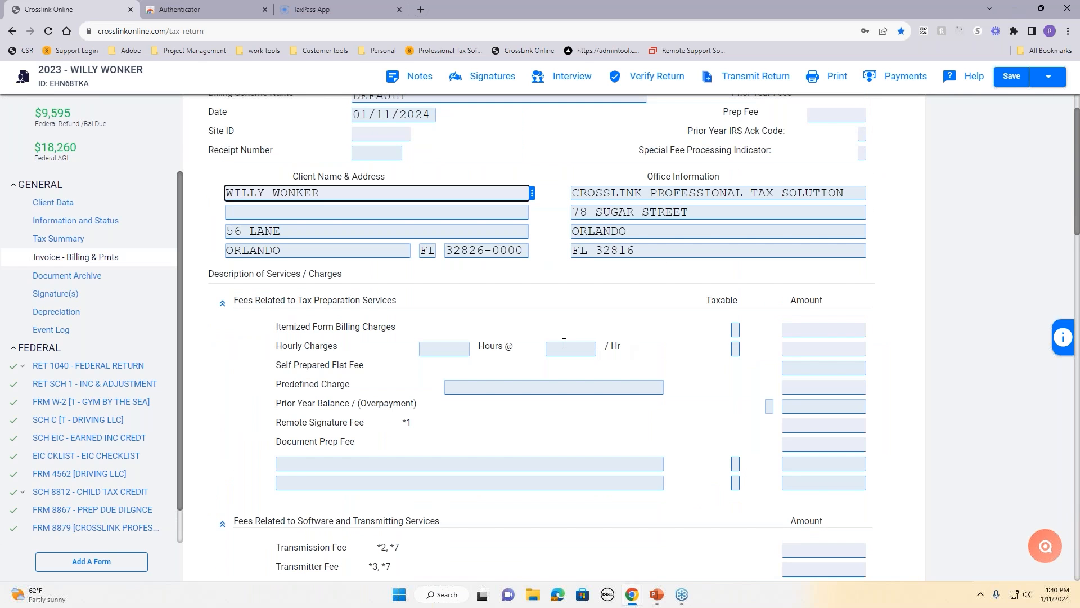
pyautogui.moveTo(271, 327); pyautogui.dragTo(407, 340)
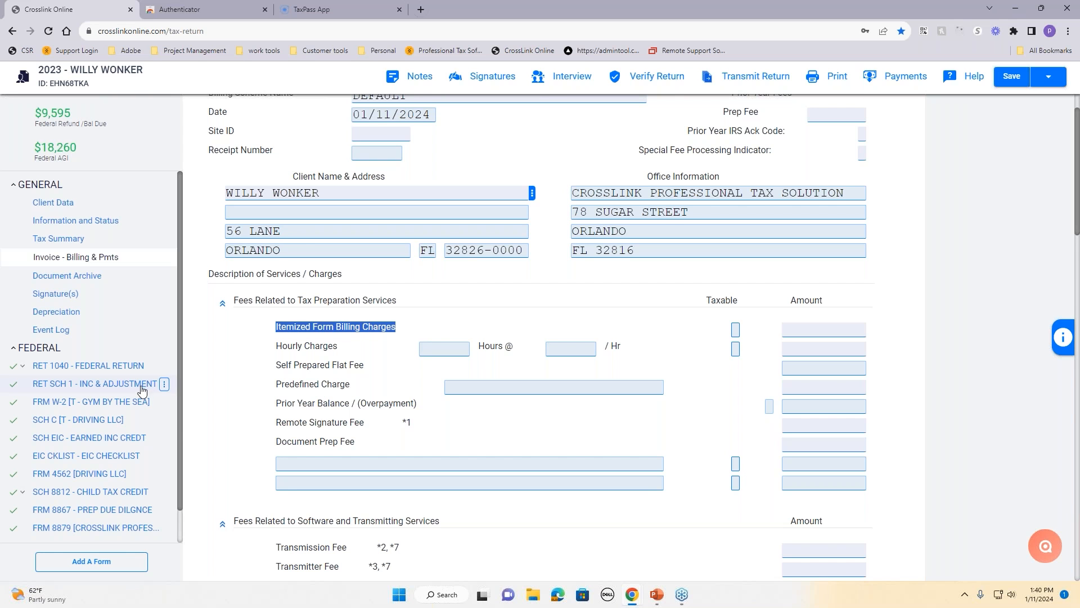
pyautogui.scroll(-2, 339, 364)
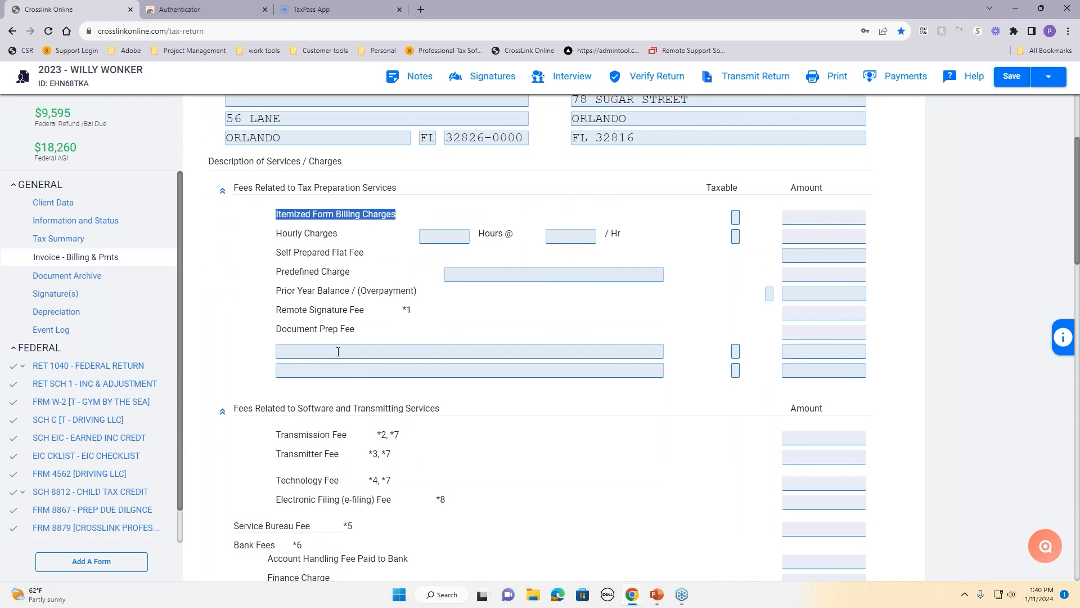
pyautogui.click(339, 351)
pyautogui.write('PREP')
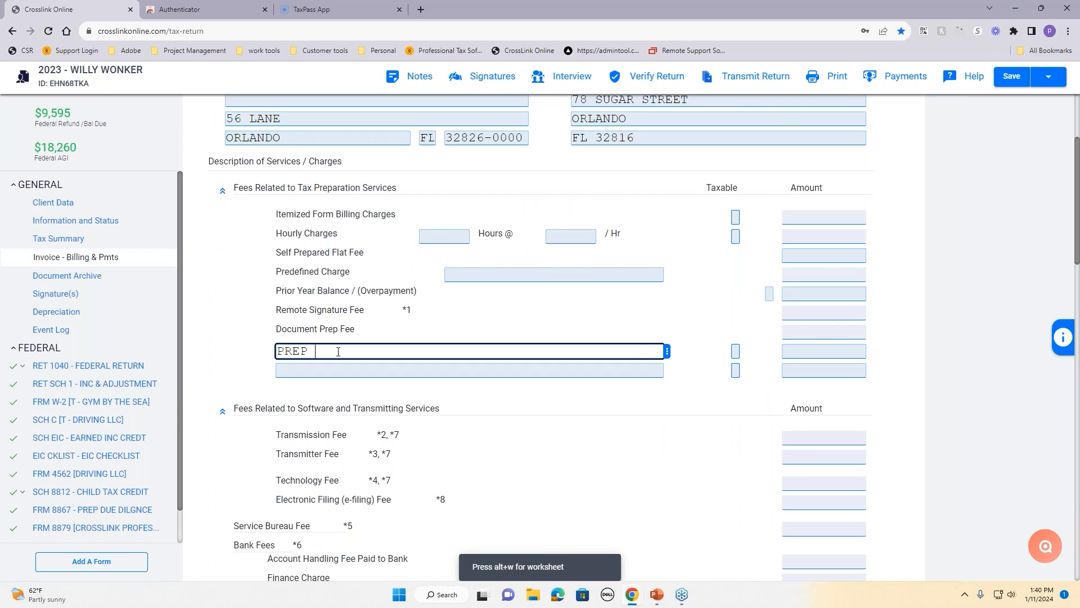
pyautogui.write(' FEE')
pyautogui.press('Tab')
pyautogui.press('Tab')
pyautogui.write('500')
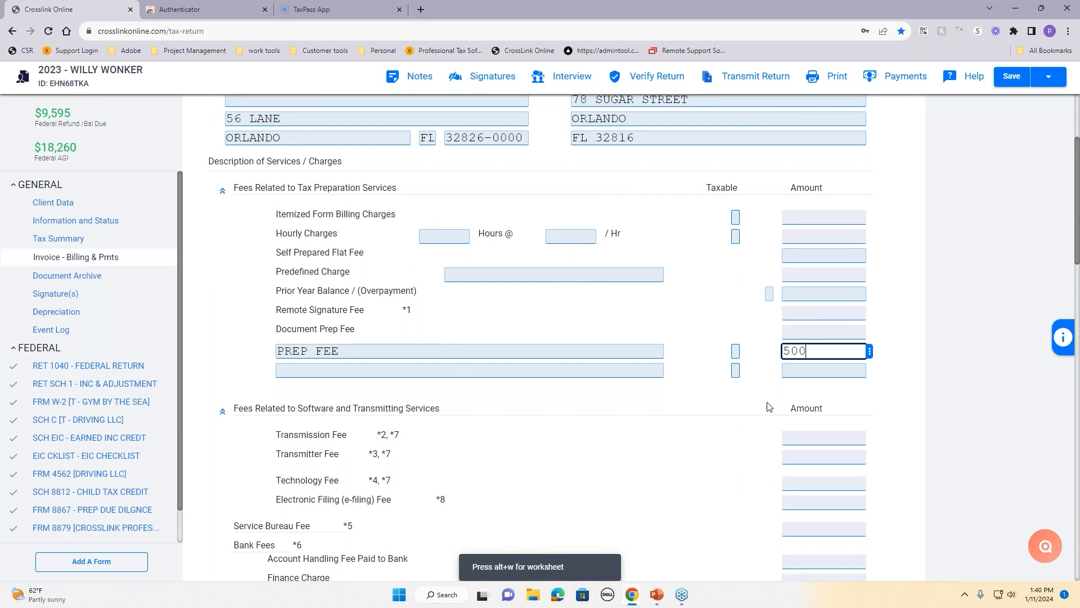
pyautogui.click(915, 408)
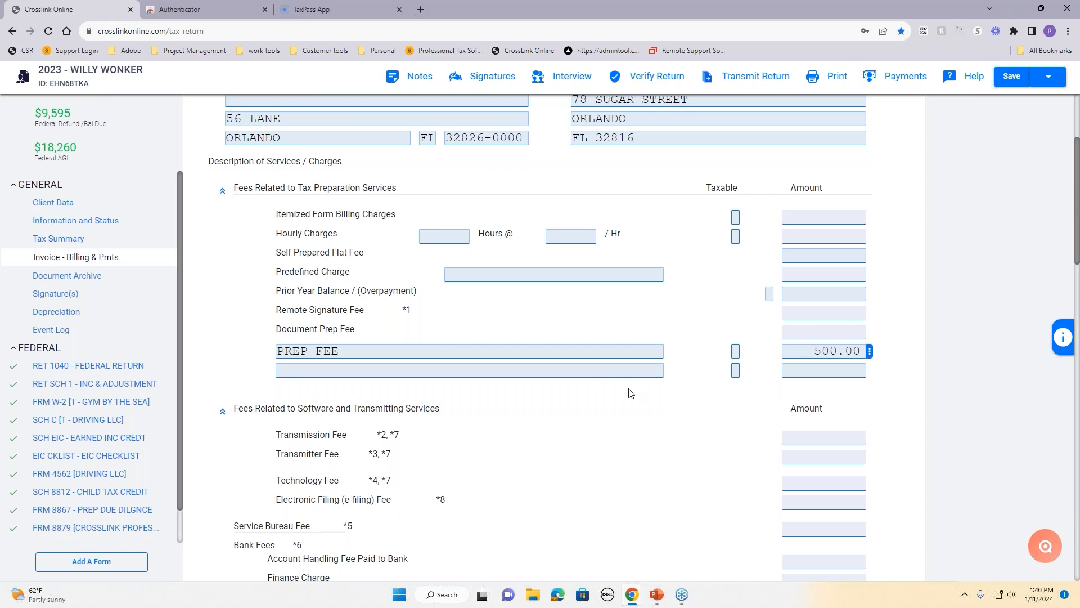
# Step: Add a STUDENT discount of 50 on line 3, bringing the total due to 450.00
pyautogui.scroll(-7, 628, 392)
pyautogui.scroll(-7, 630, 393)
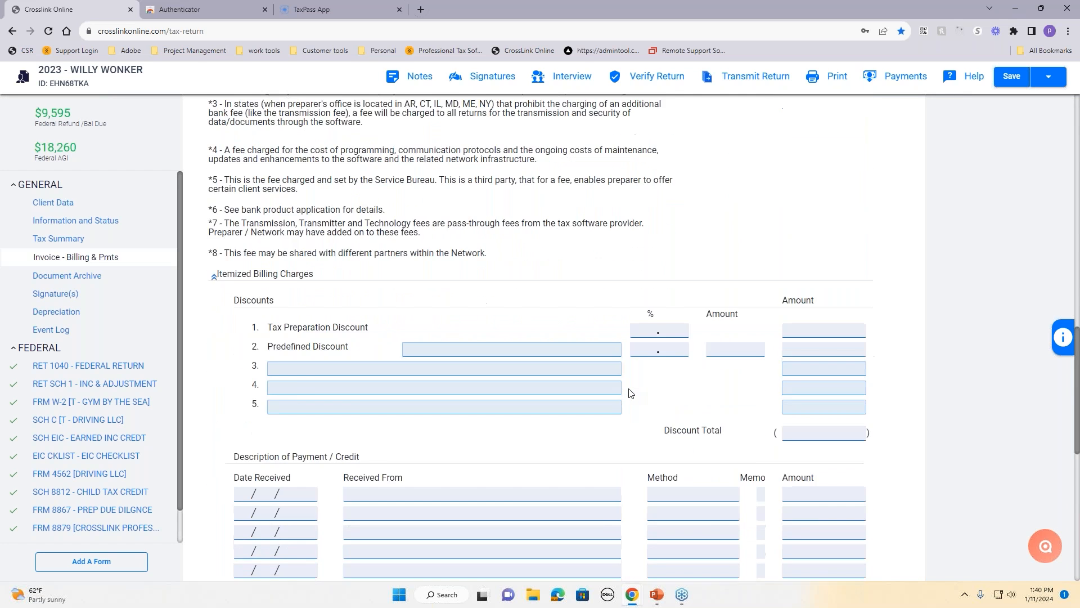
pyautogui.click(346, 304)
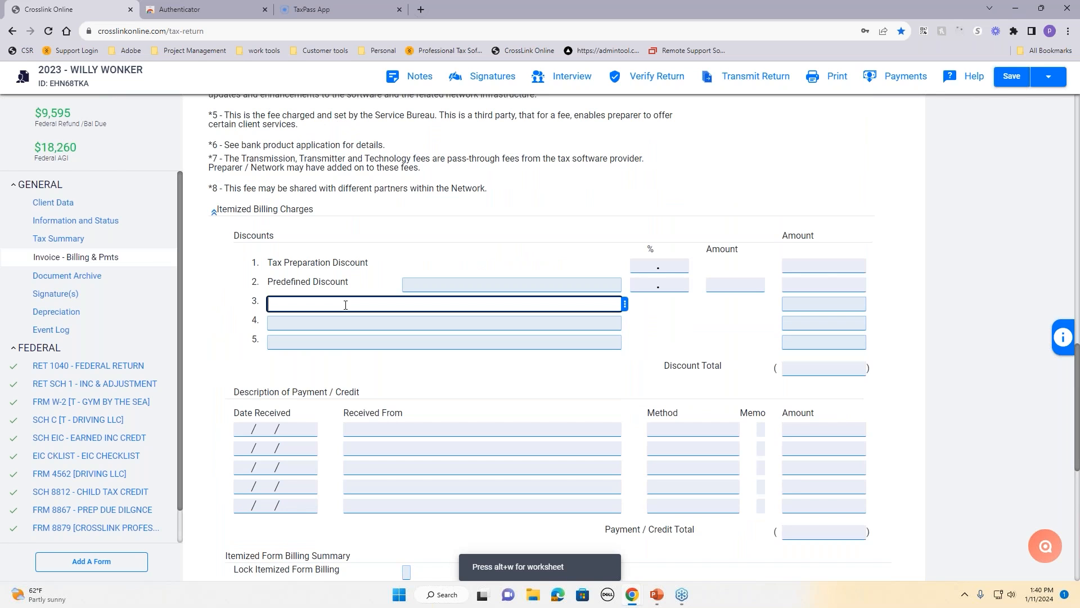
pyautogui.write('STUDENT')
pyautogui.press('Tab')
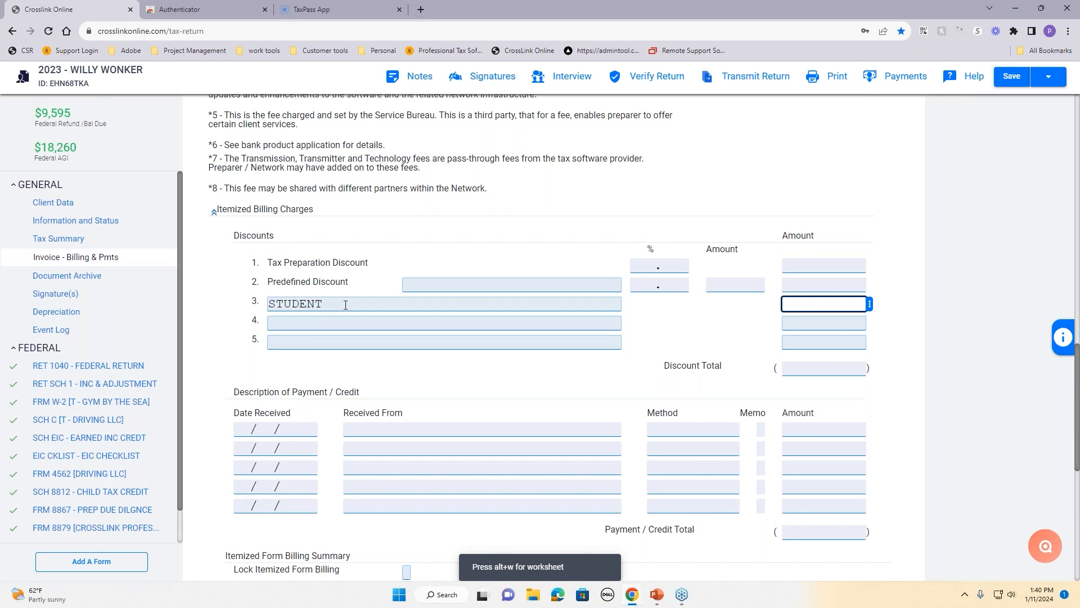
pyautogui.write('50')
pyautogui.press('Tab')
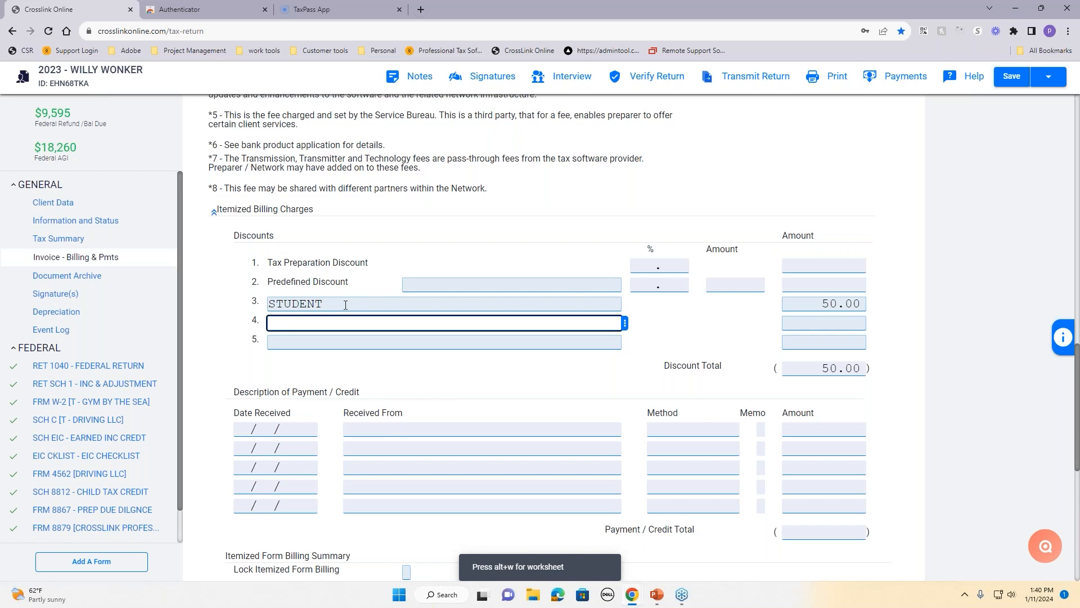
pyautogui.moveTo(230, 235); pyautogui.dragTo(292, 240)
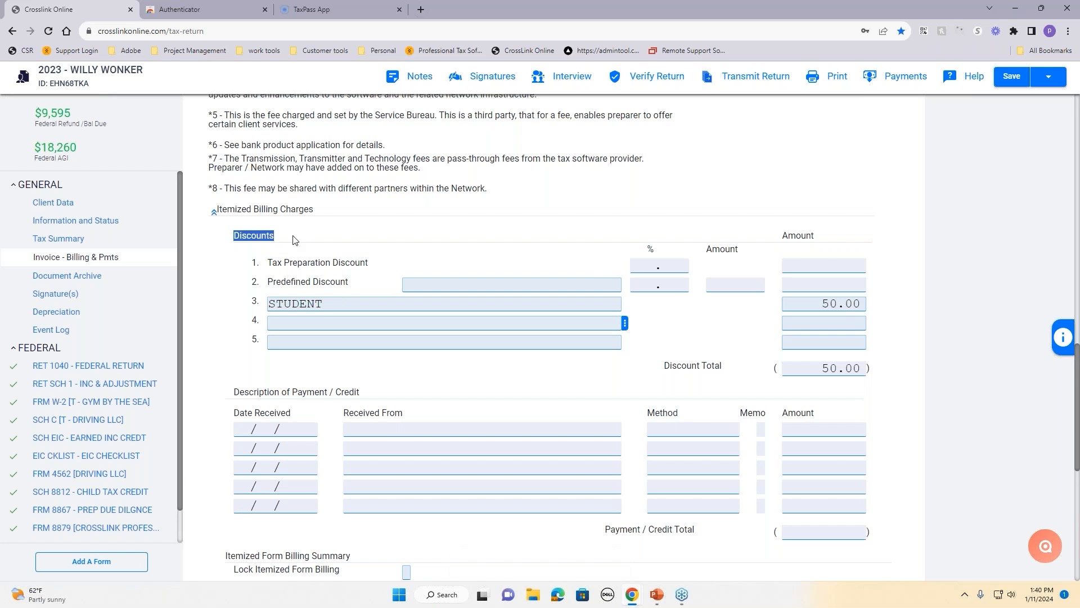
pyautogui.scroll(8, 337, 304)
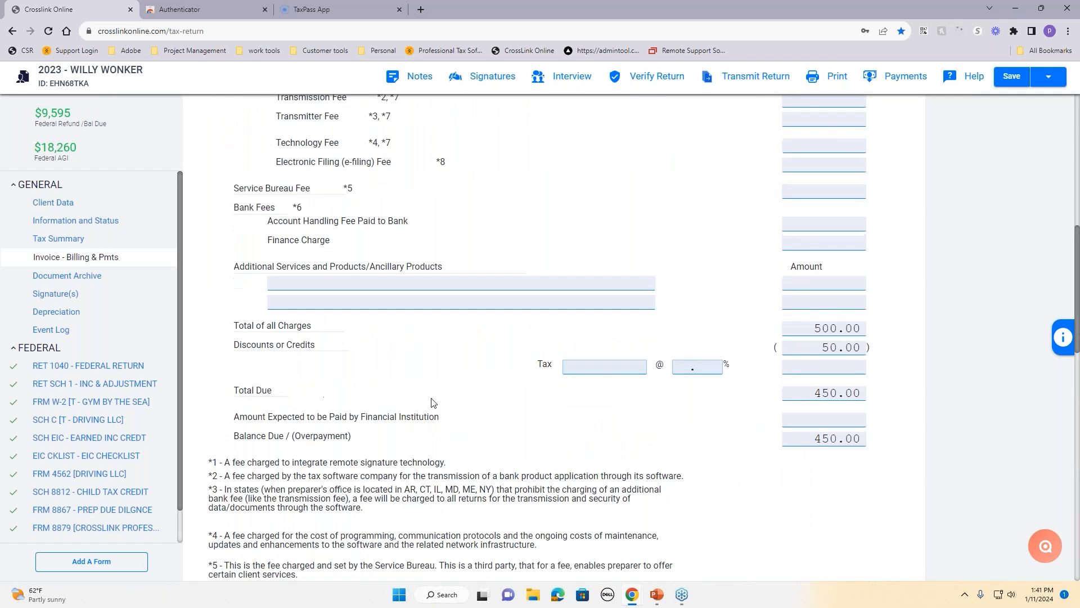
pyautogui.scroll(5, 750, 407)
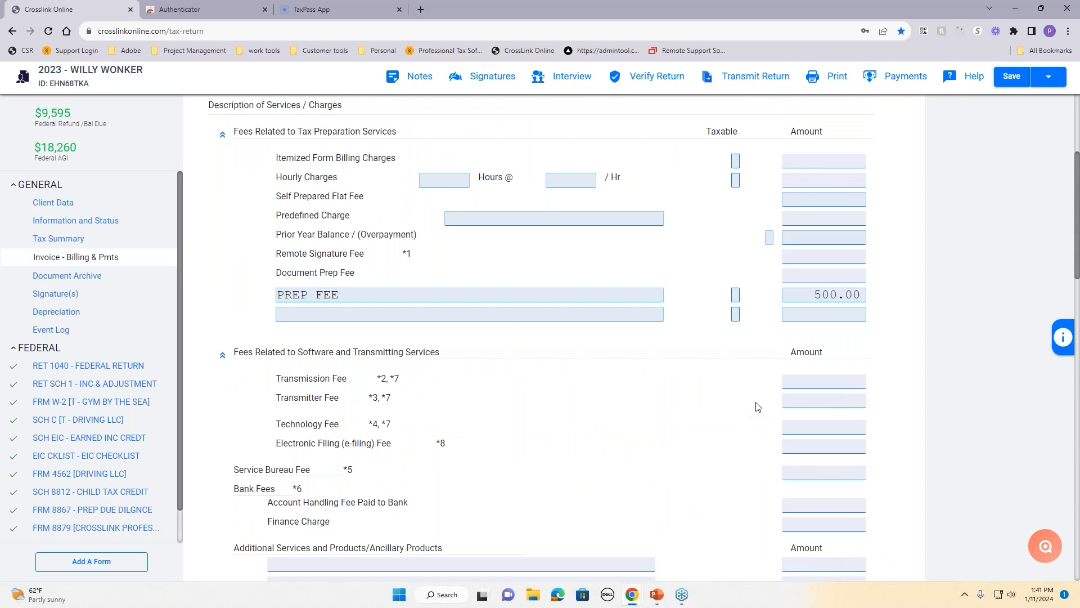
pyautogui.scroll(-4, 757, 406)
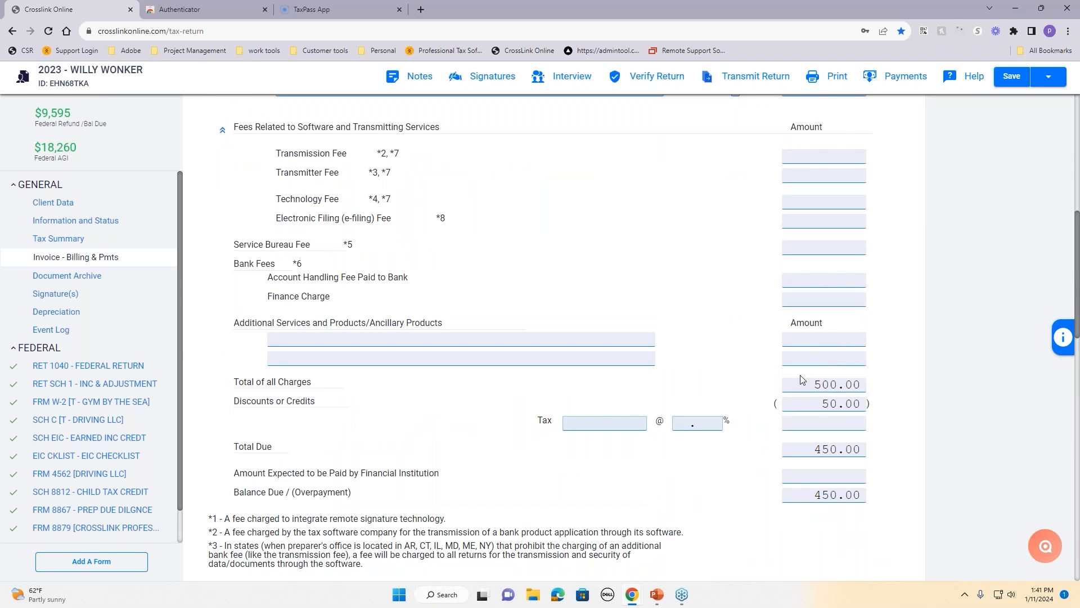
pyautogui.moveTo(798, 385); pyautogui.dragTo(889, 397)
pyautogui.click(883, 402)
pyautogui.click(871, 468)
pyautogui.scroll(5, 876, 484)
pyautogui.scroll(3, 876, 484)
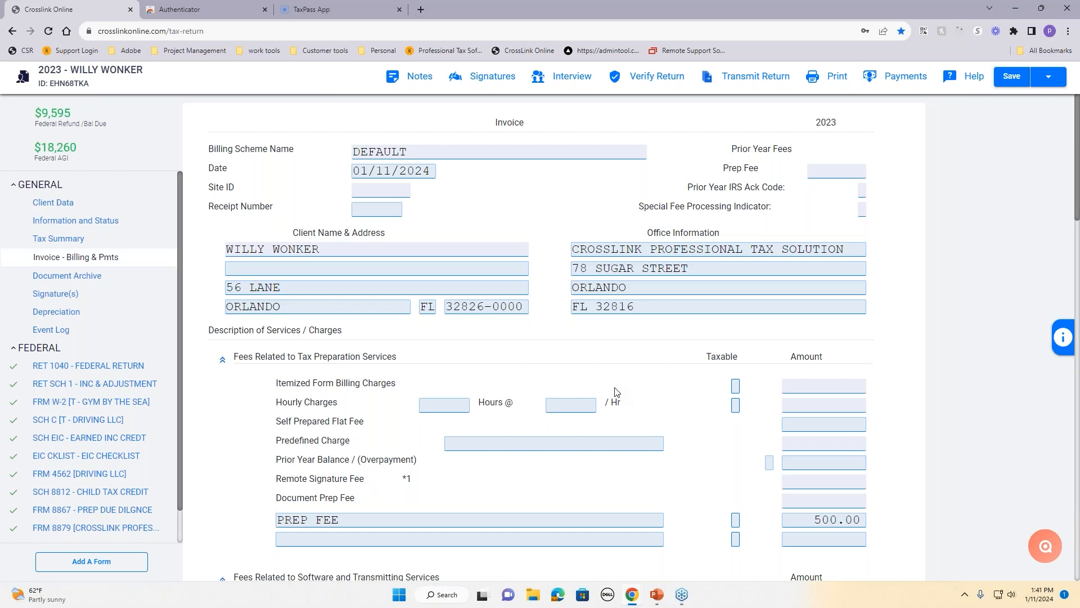
# Step: Run a return verification and leave the Form 1040 digital-asset question unanswered
pyautogui.click(653, 78)
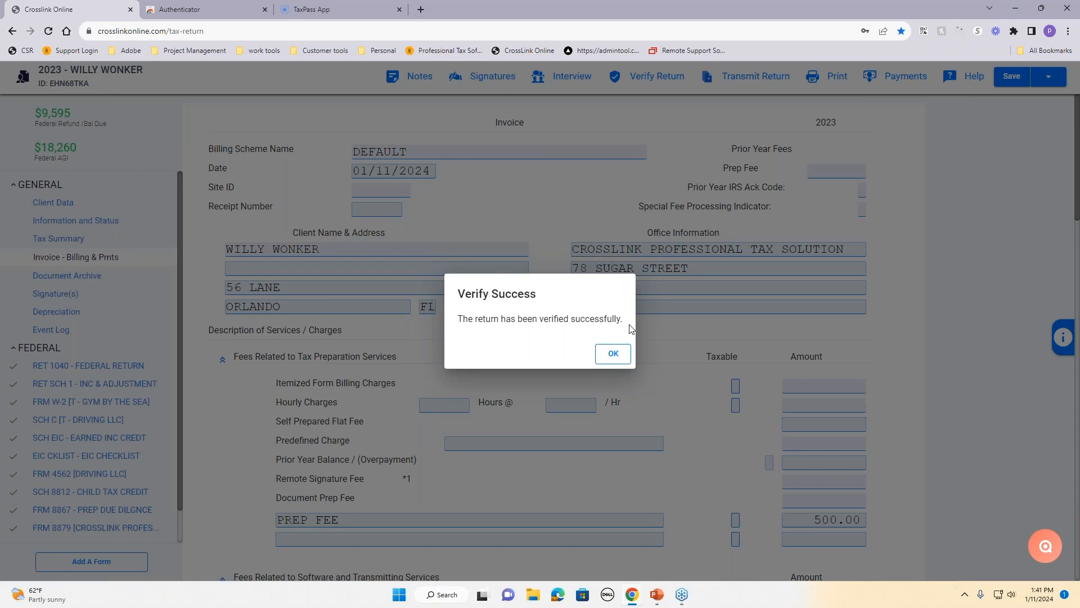
pyautogui.click(614, 354)
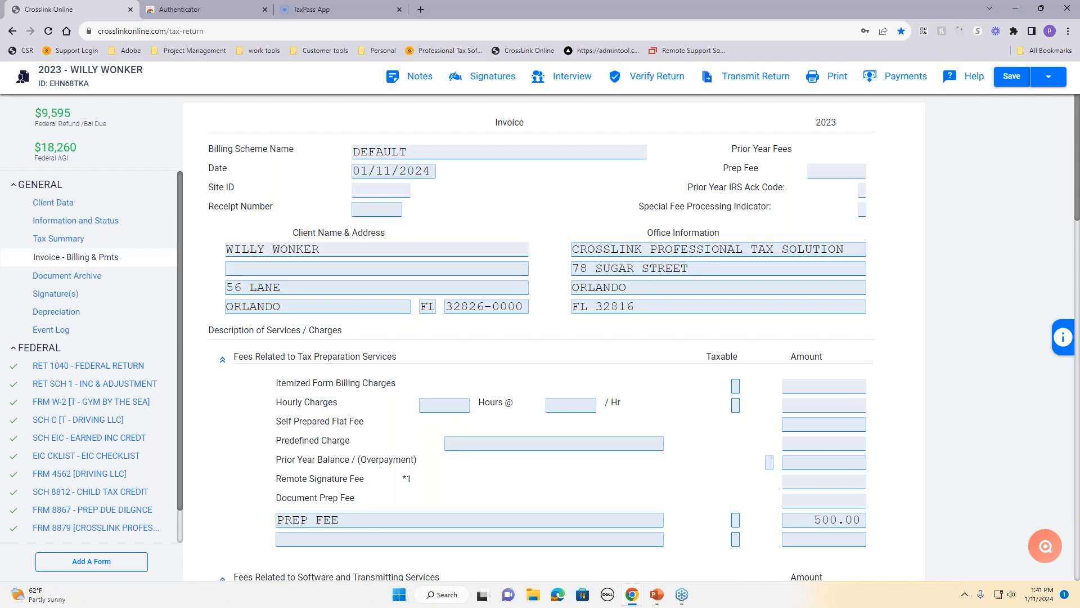
pyautogui.click(99, 367)
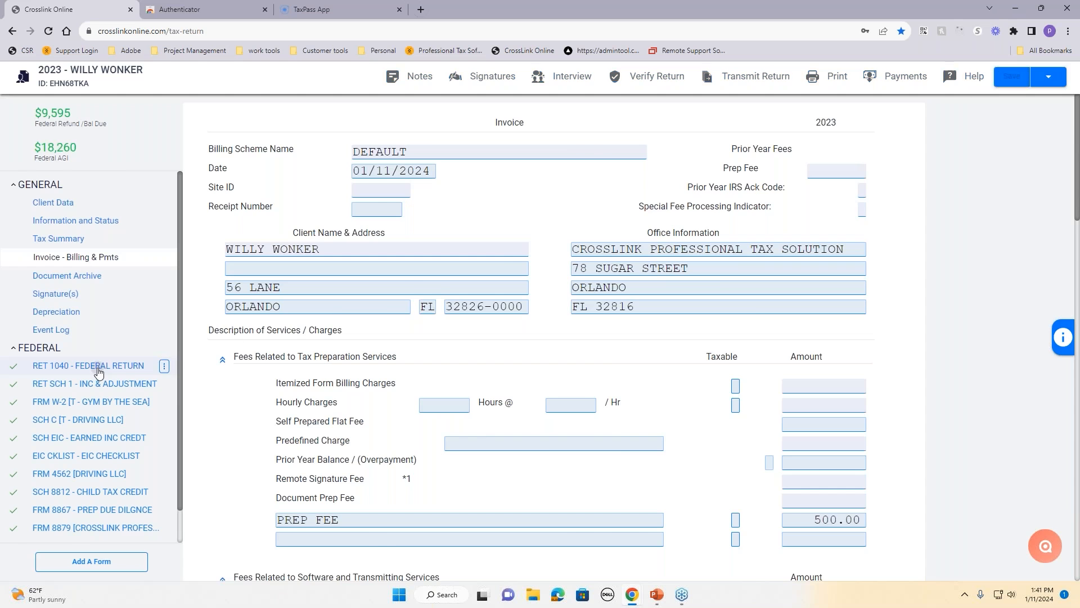
pyautogui.click(837, 502)
pyautogui.click(840, 502)
pyautogui.click(614, 498)
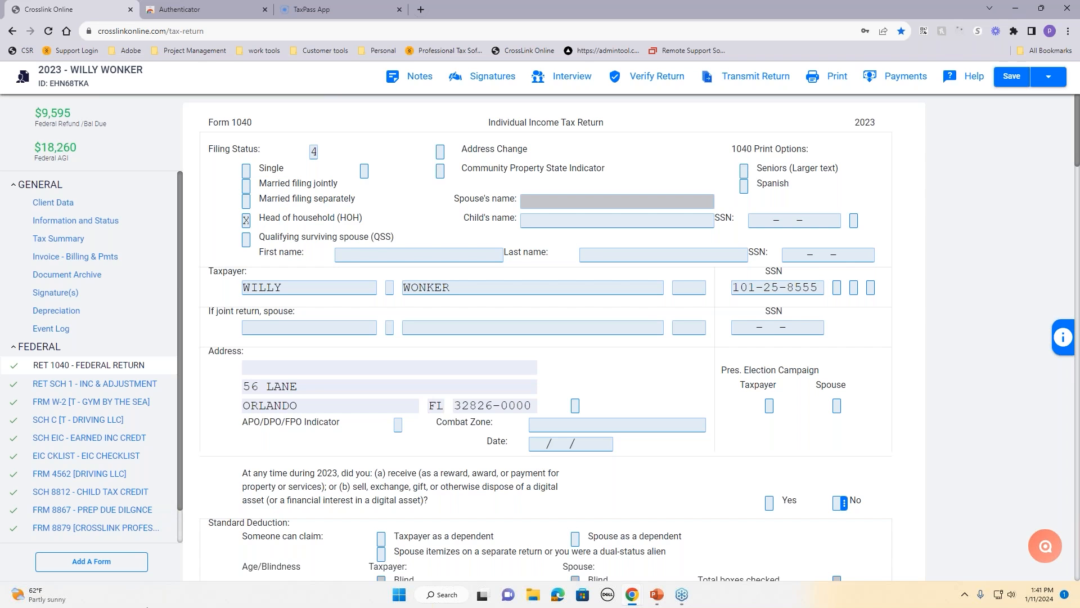
# Step: Open the Form 8867 due diligence checklist and review its answers to questions 2 and 3
pyautogui.click(130, 514)
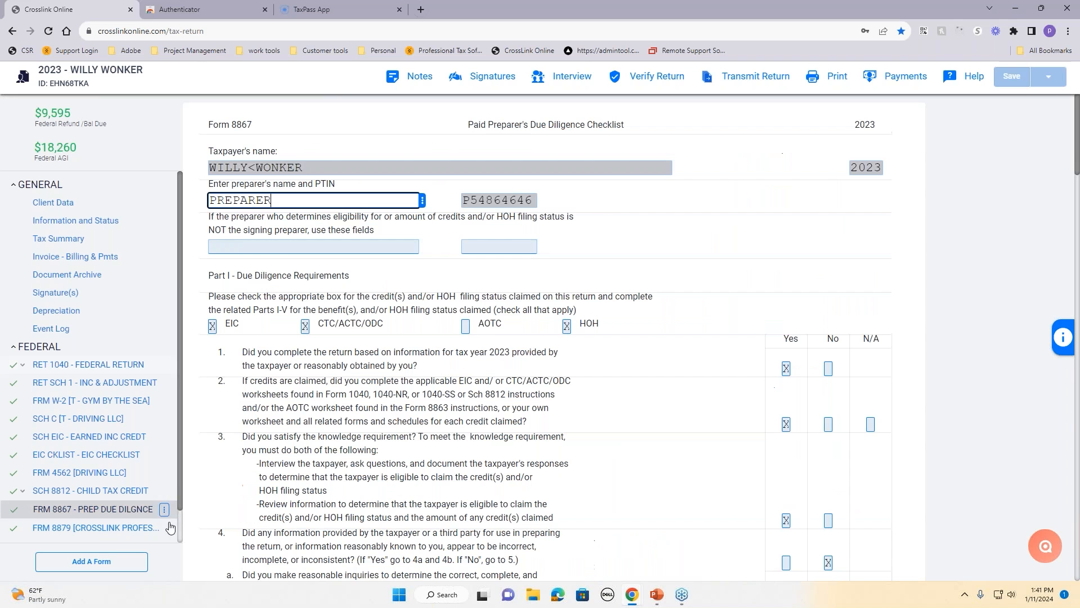
pyautogui.click(787, 424)
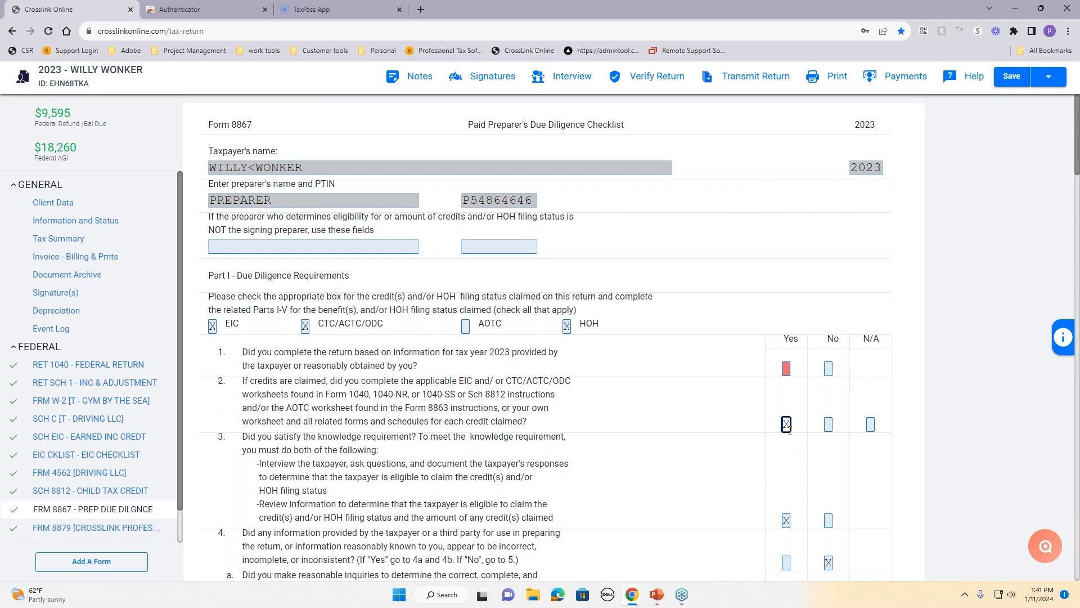
pyautogui.click(786, 521)
pyautogui.click(787, 423)
pyautogui.scroll(-2, 900, 428)
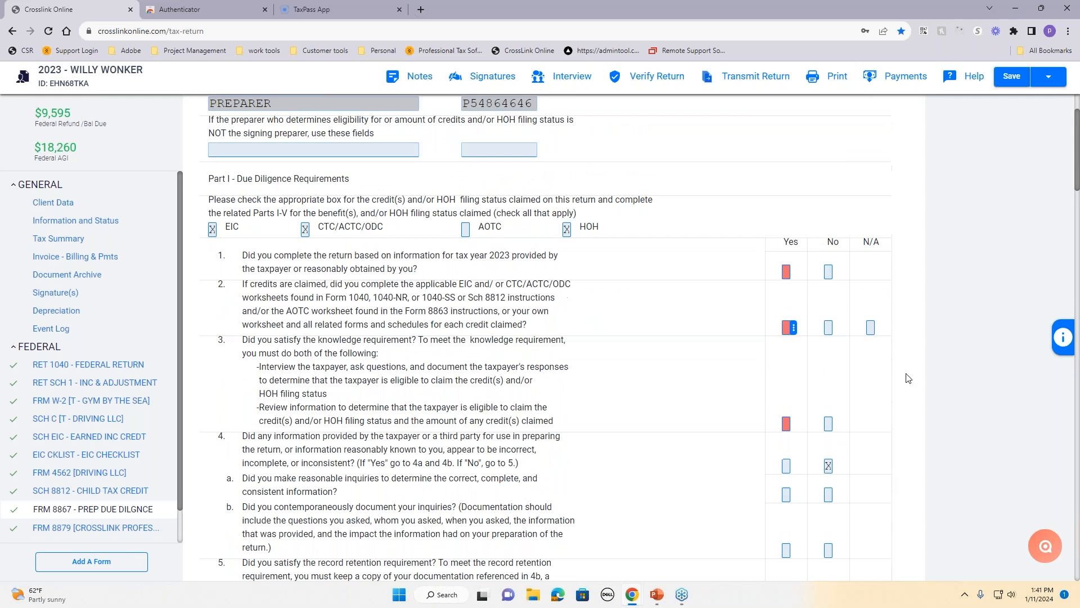
pyautogui.scroll(2, 907, 378)
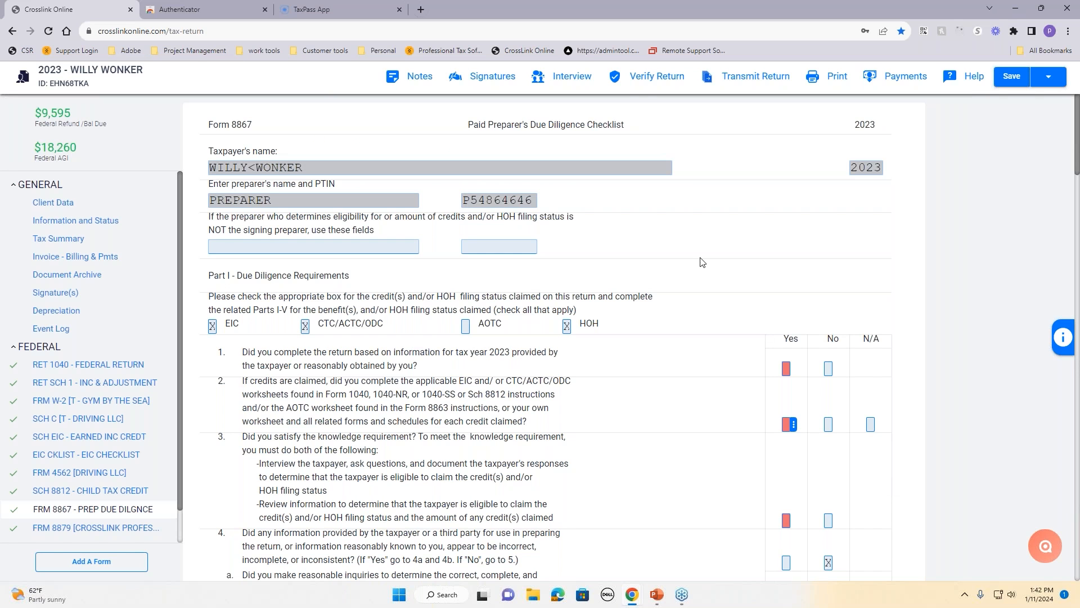
# Step: Verify the return and answer Form 8867 line 1 with Yes
pyautogui.click(634, 80)
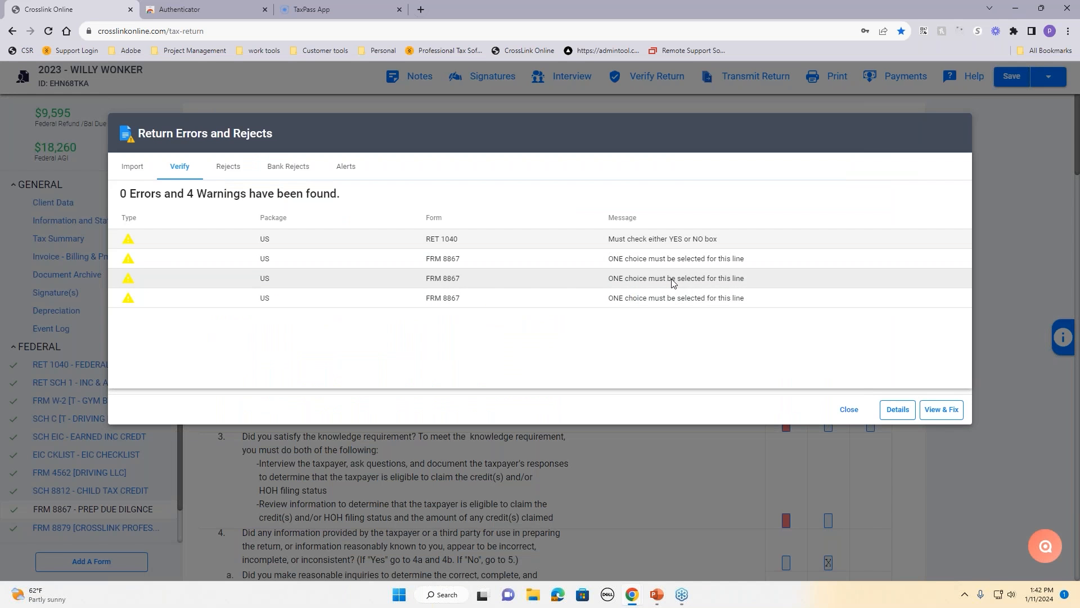
pyautogui.click(675, 259)
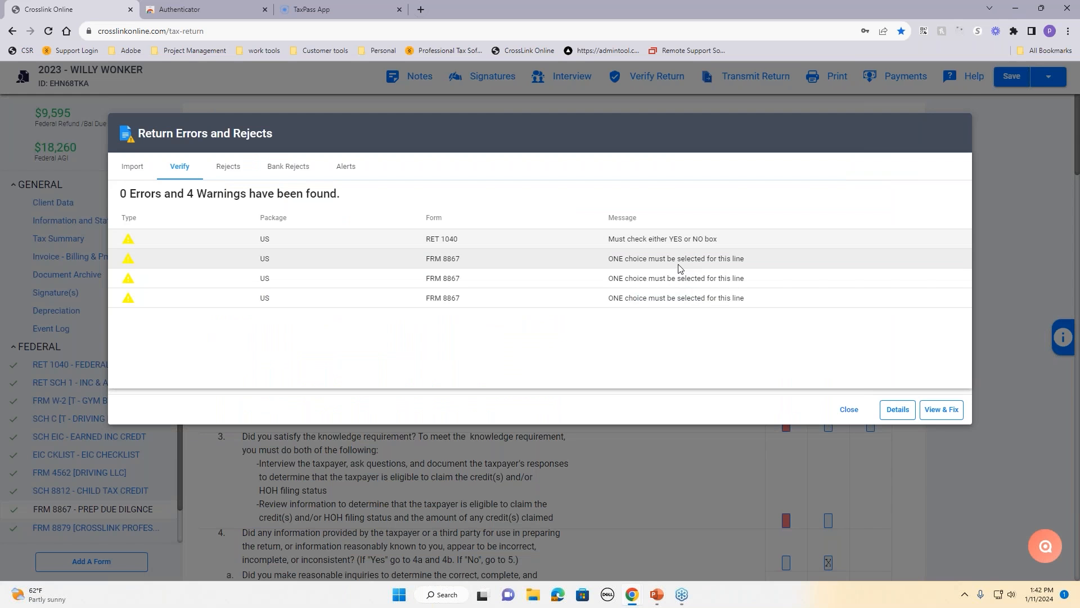
pyautogui.click(941, 410)
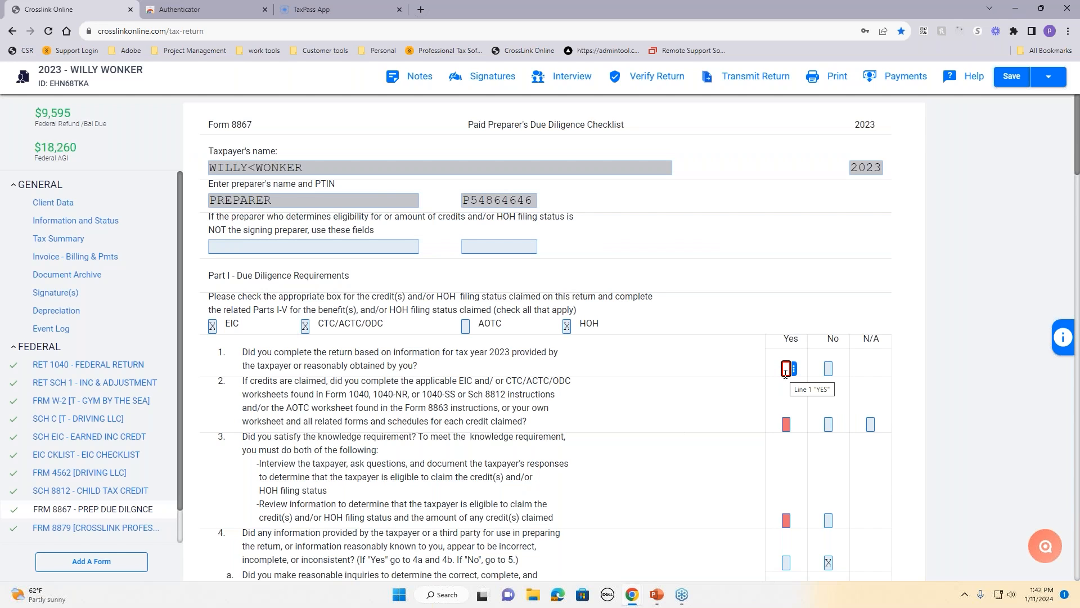
pyautogui.moveTo(419, 367); pyautogui.dragTo(242, 352)
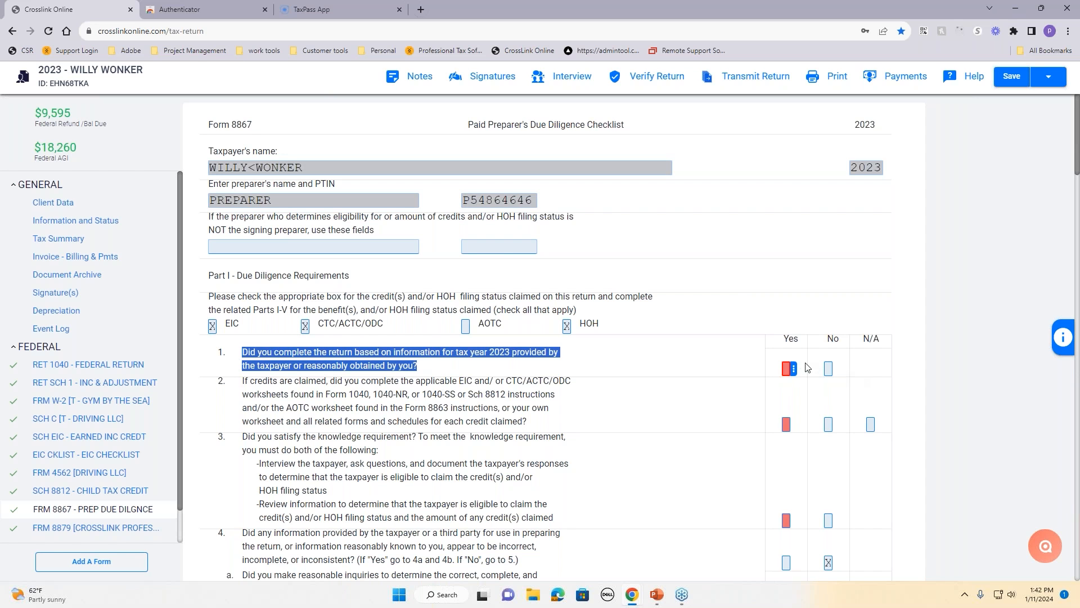
pyautogui.click(785, 370)
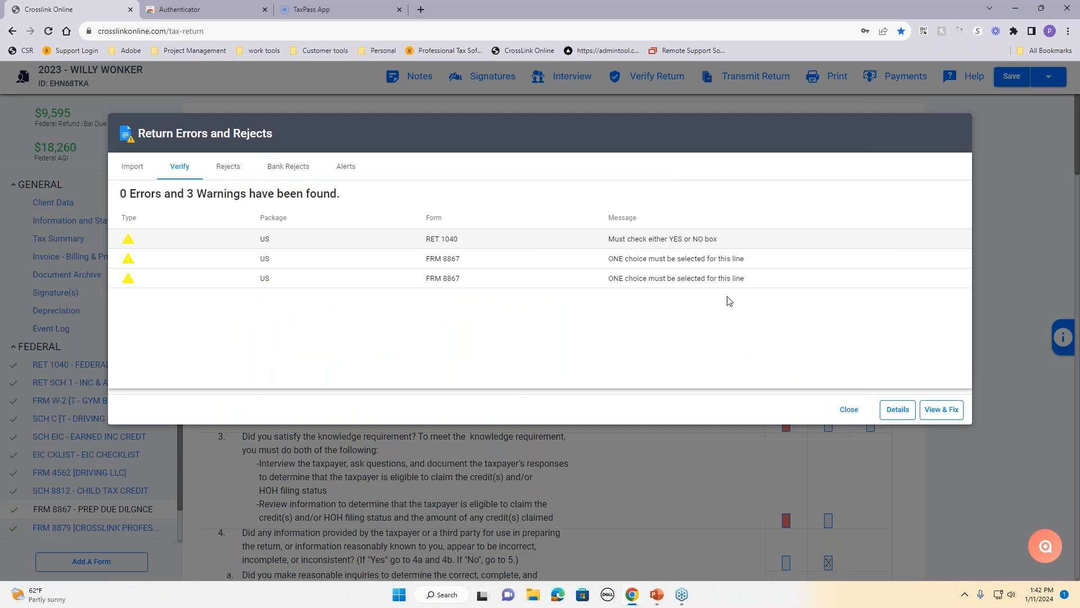
# Step: Mark the Form 1040 digital-asset question No
pyautogui.click(954, 413)
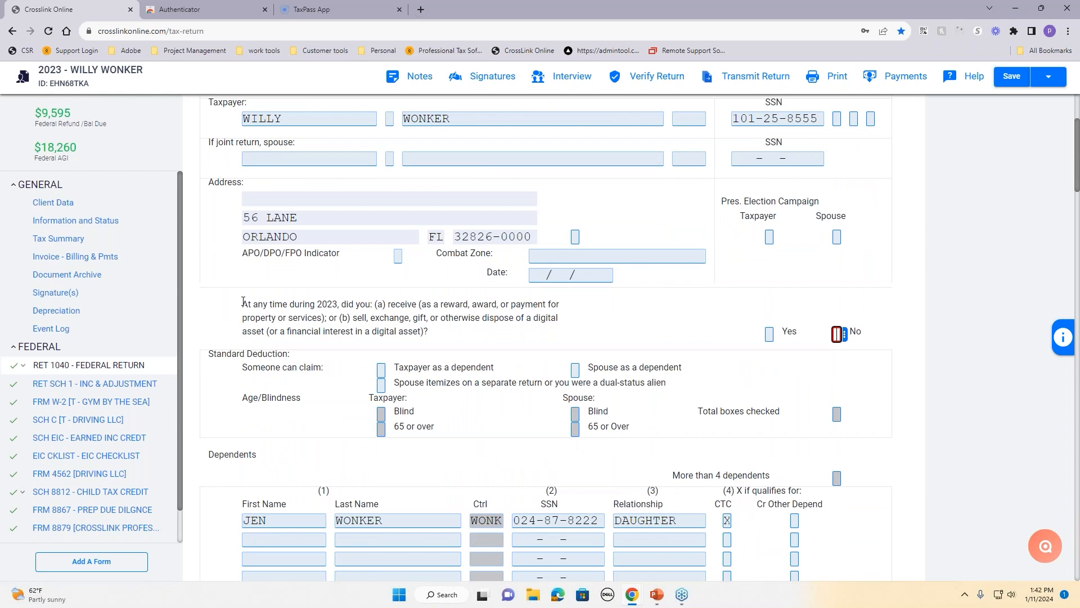
pyautogui.moveTo(243, 303); pyautogui.dragTo(477, 338)
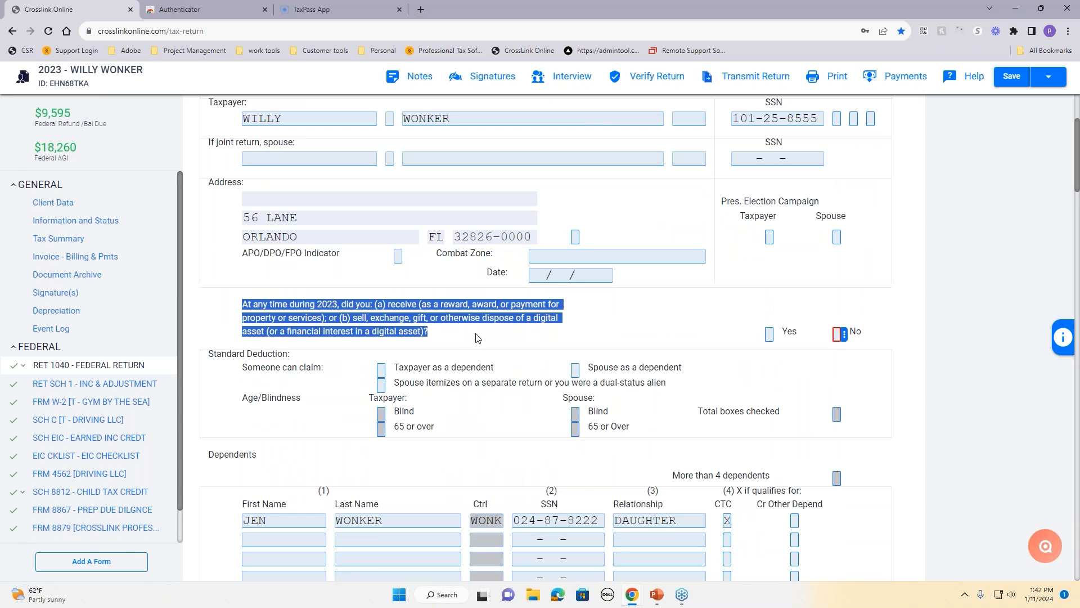
pyautogui.click(476, 338)
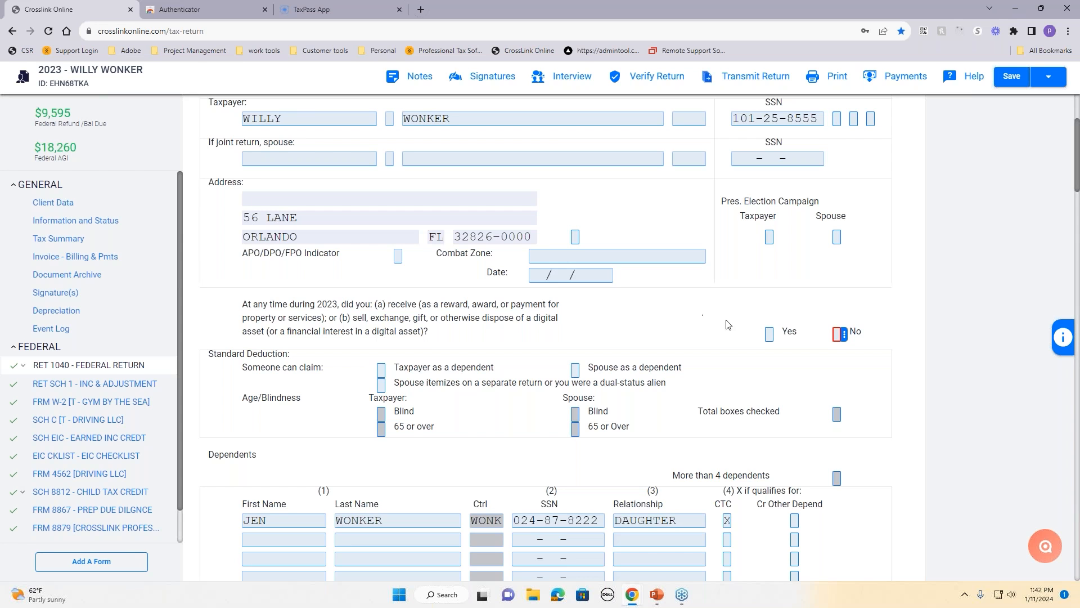
pyautogui.click(837, 334)
pyautogui.write('X')
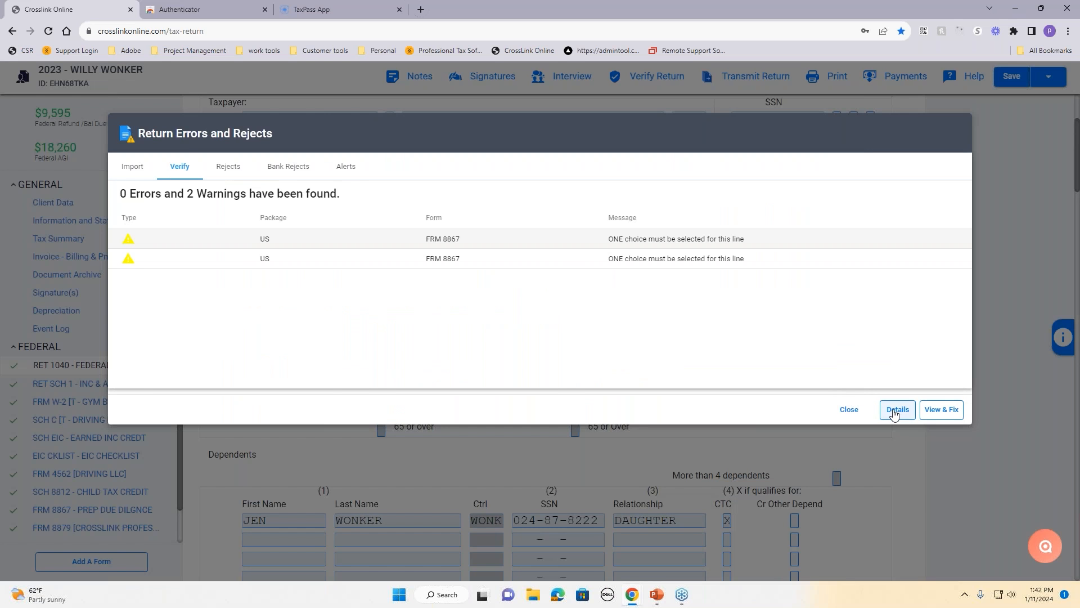
# Step: Answer Form 8867 questions 2 and 3 with Yes
pyautogui.click(941, 409)
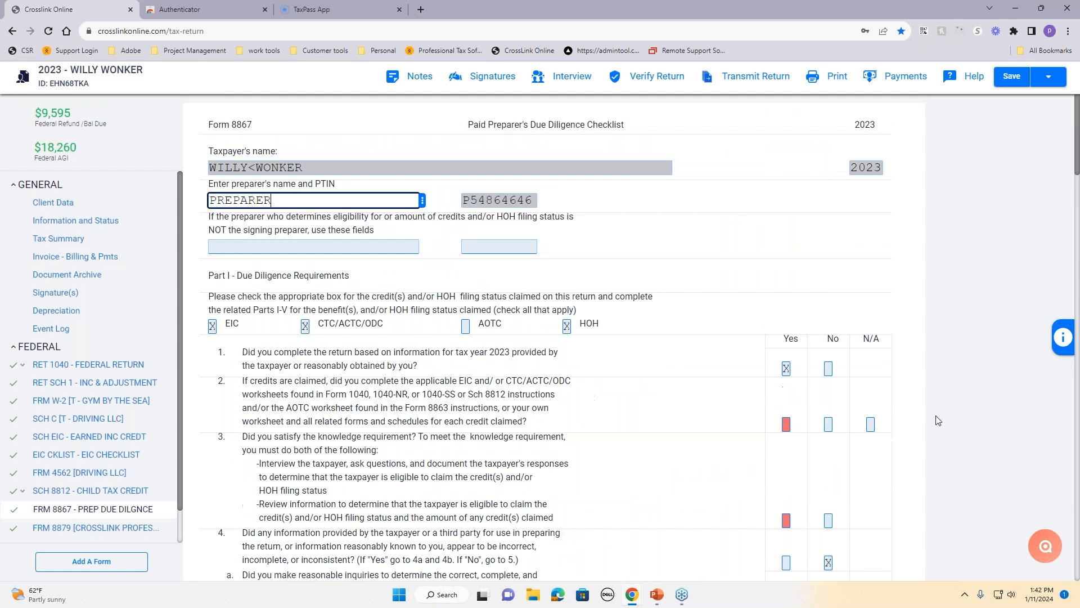
pyautogui.scroll(-2, 698, 401)
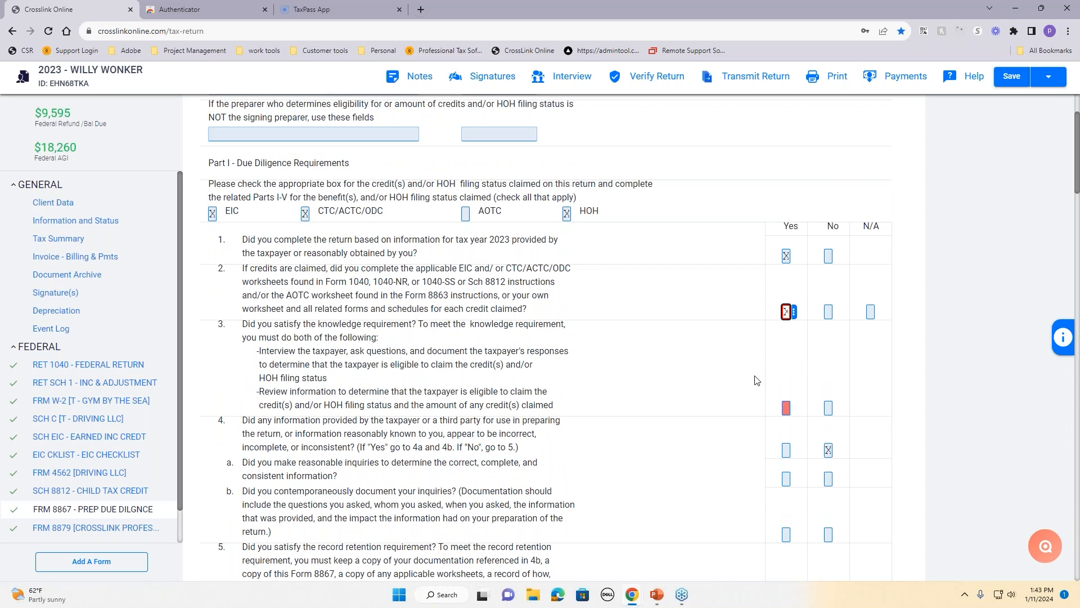
pyautogui.press('x')
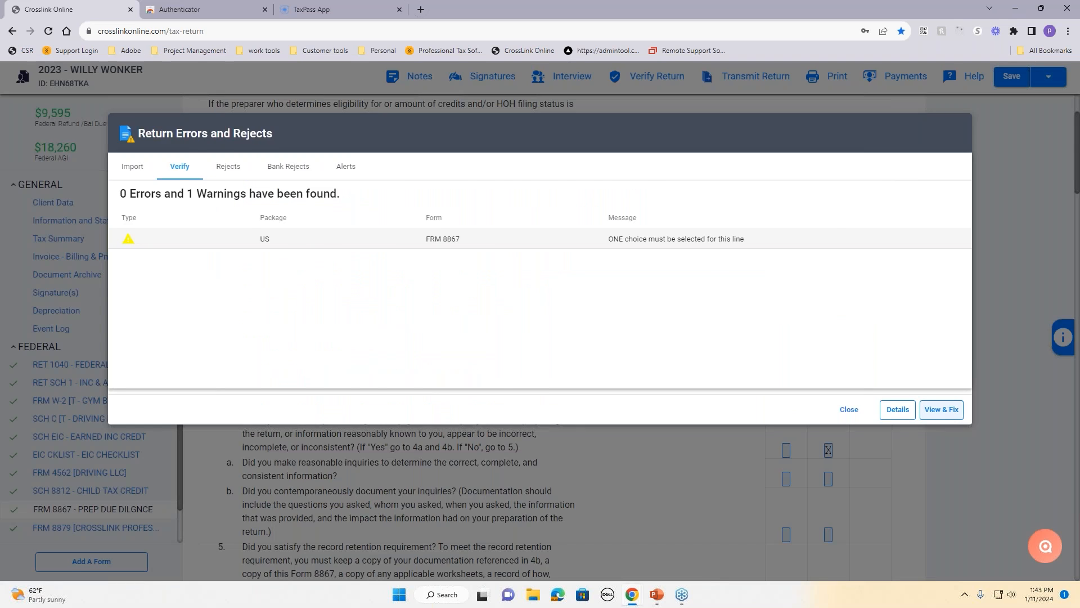
pyautogui.click(951, 412)
pyautogui.press('x')
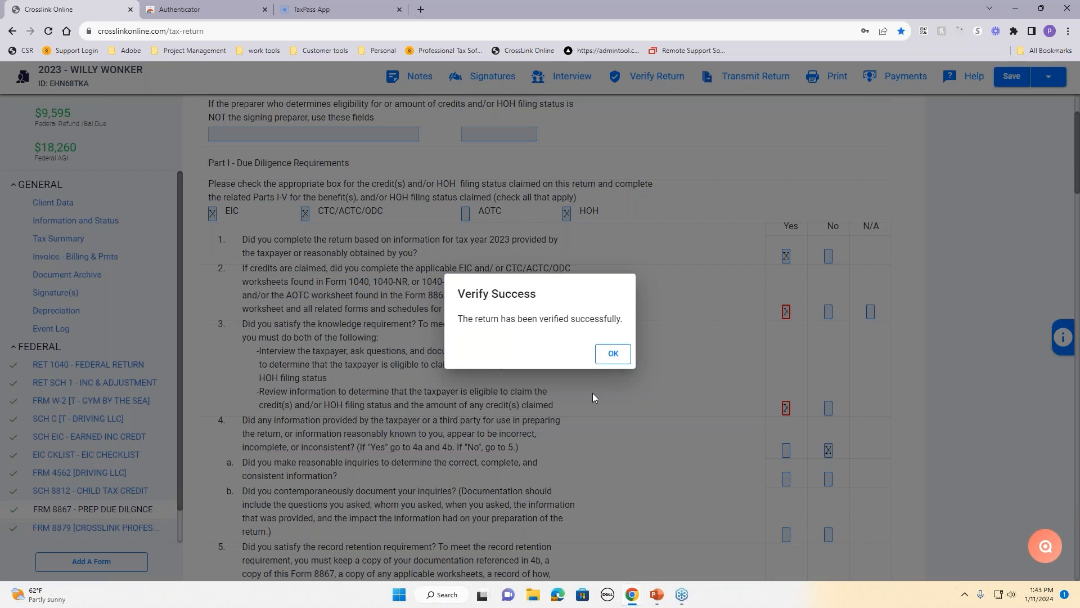
# Step: Start signing the Final Tax Return from the Signatures page after the clean 0-error check
pyautogui.click(610, 360)
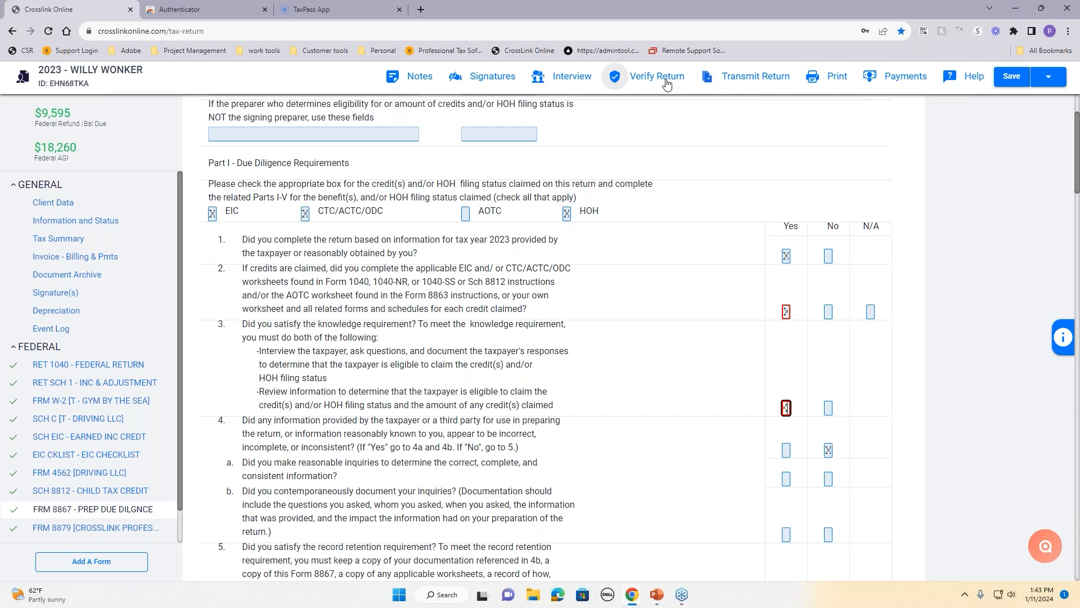
pyautogui.click(491, 82)
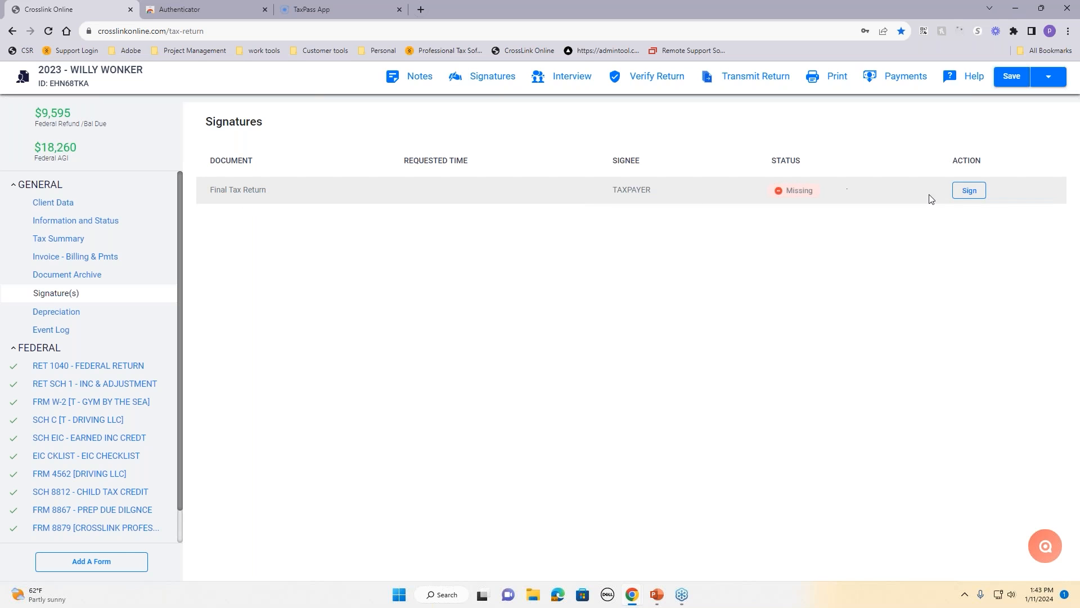
pyautogui.click(978, 191)
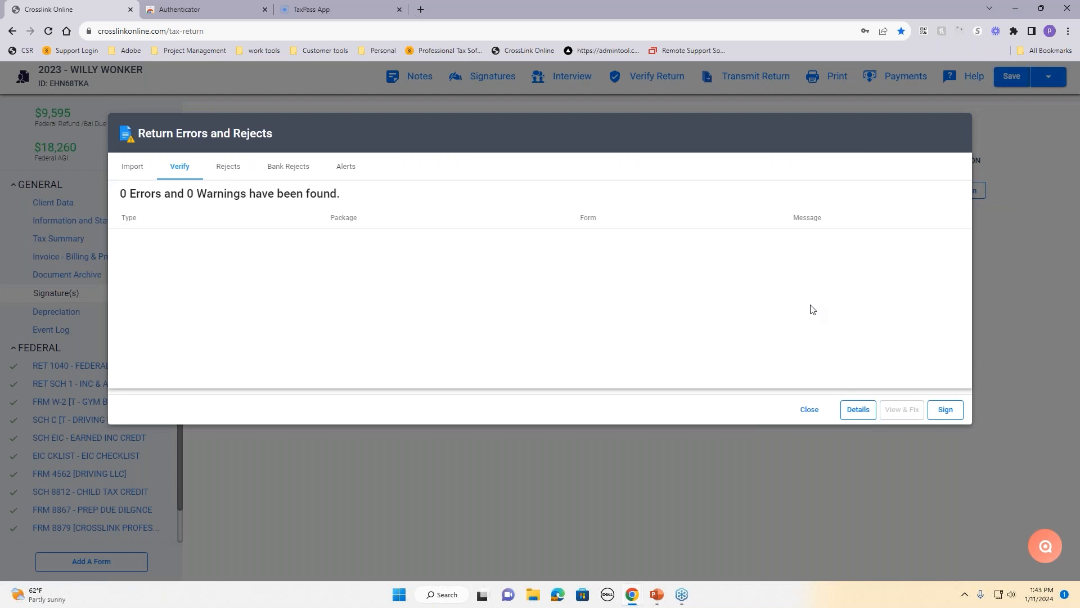
pyautogui.click(949, 413)
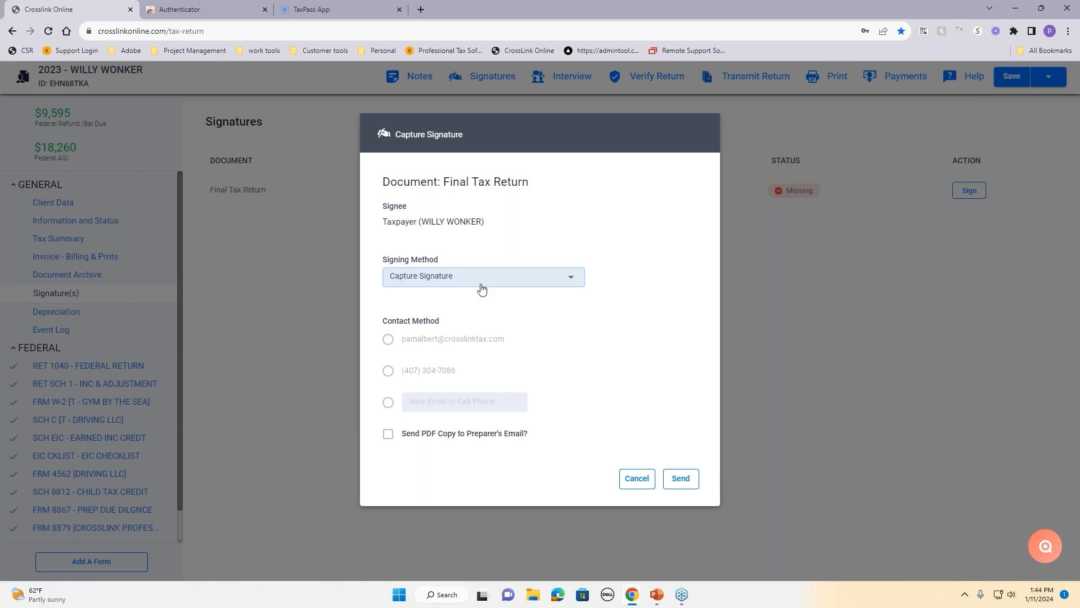
# Step: Try Remote Signature by e-mail, then switch back to Capture Signature and open the signature pad
pyautogui.click(482, 289)
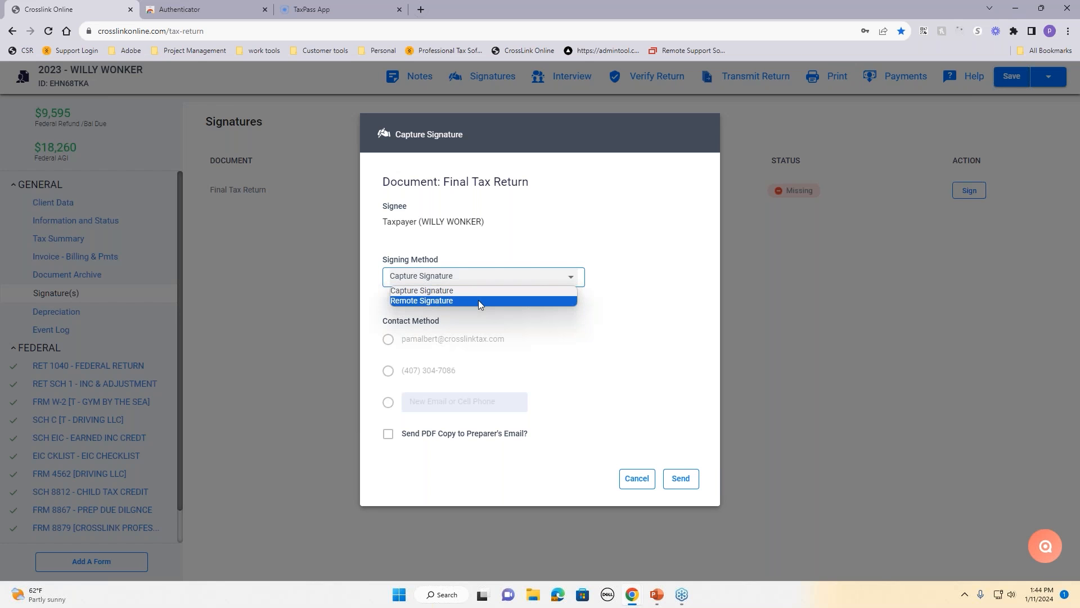
pyautogui.click(478, 300)
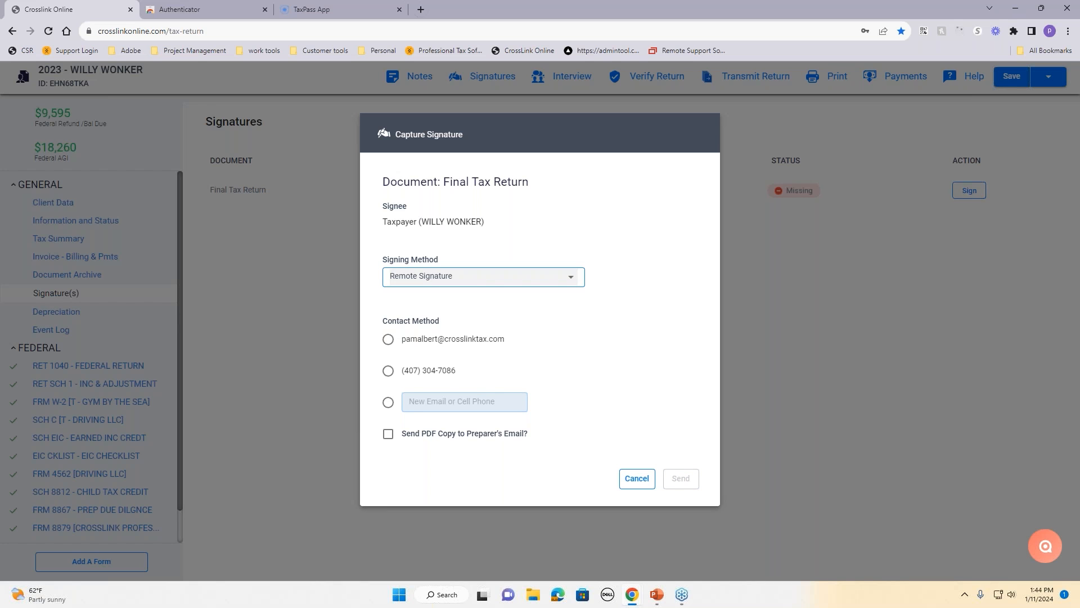
pyautogui.click(388, 341)
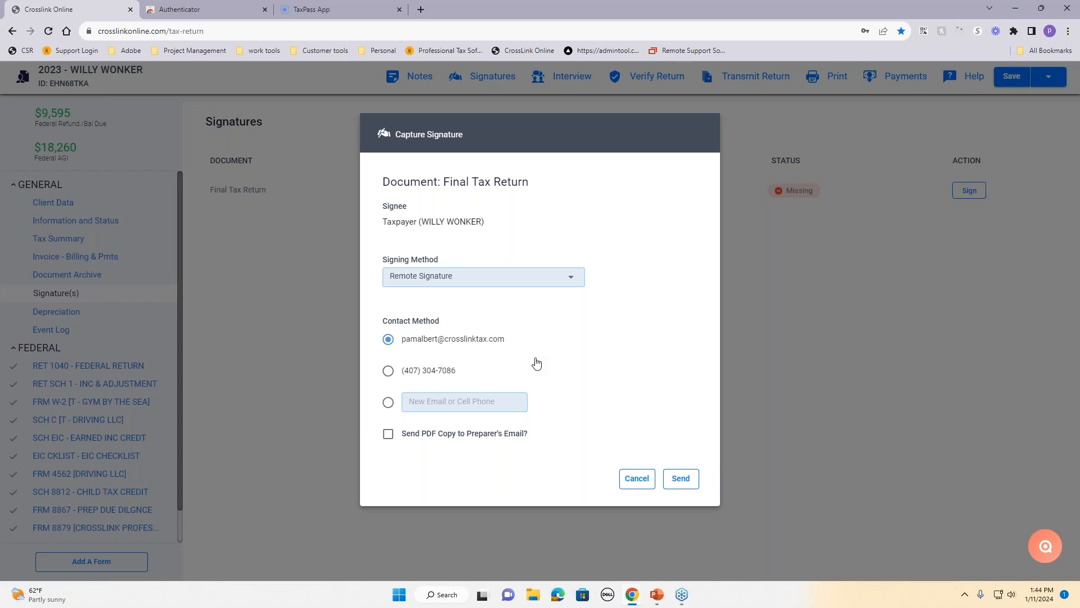
pyautogui.click(516, 281)
pyautogui.click(510, 289)
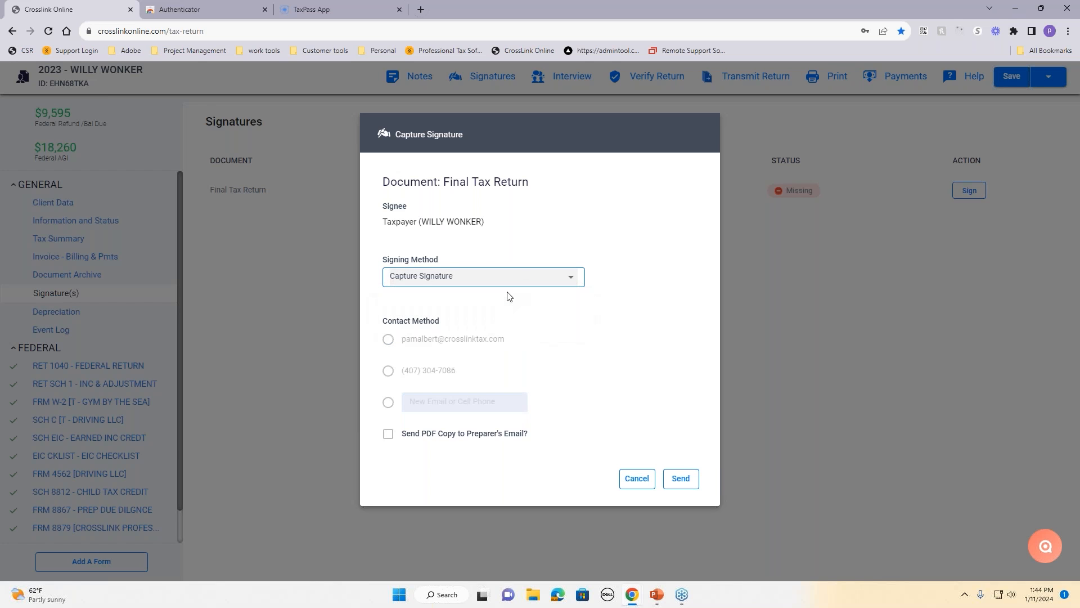
pyautogui.click(681, 479)
# Step: Draw and accept the taxpayer's signature, then close the signed return preview
pyautogui.moveTo(482, 319)
pyautogui.mouseDown()
pyautogui.moveTo(451, 346)
pyautogui.moveTo(523, 330)
pyautogui.mouseUp()
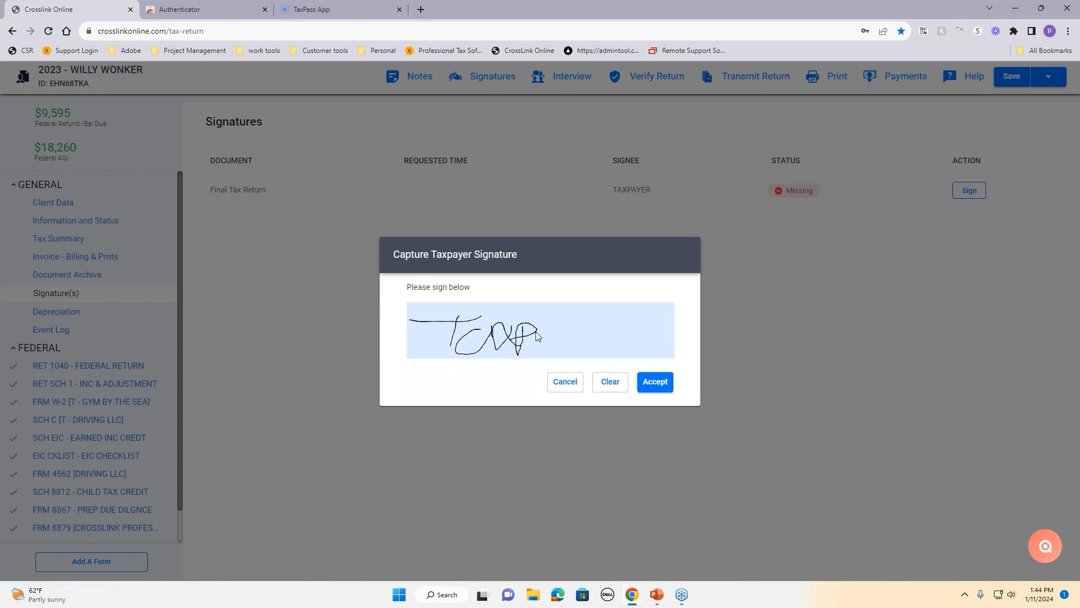
pyautogui.moveTo(556, 346); pyautogui.dragTo(593, 337)
pyautogui.click(655, 383)
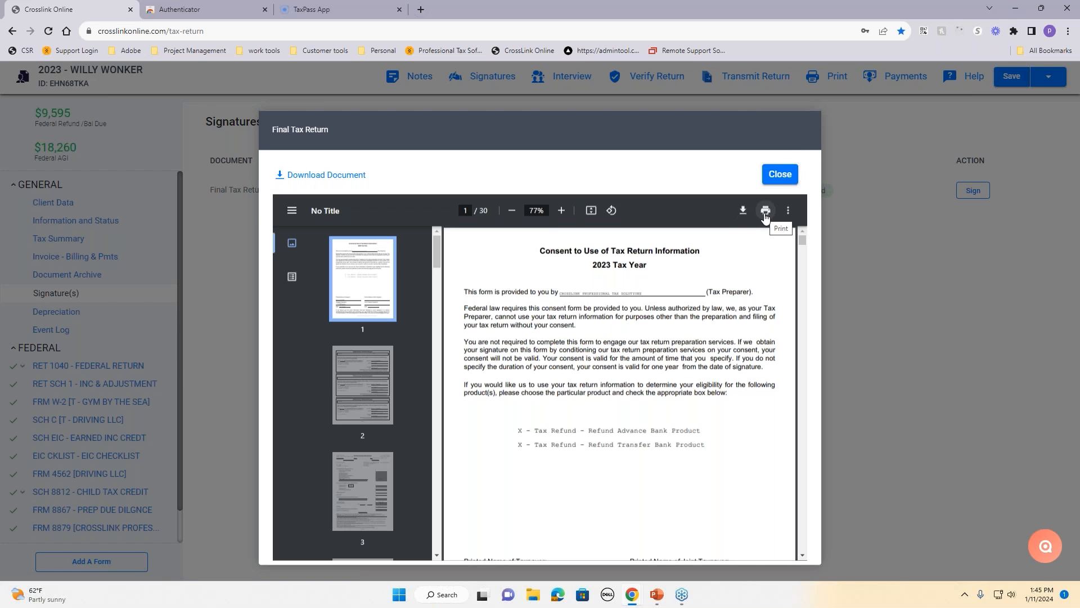
pyautogui.scroll(-8, 770, 213)
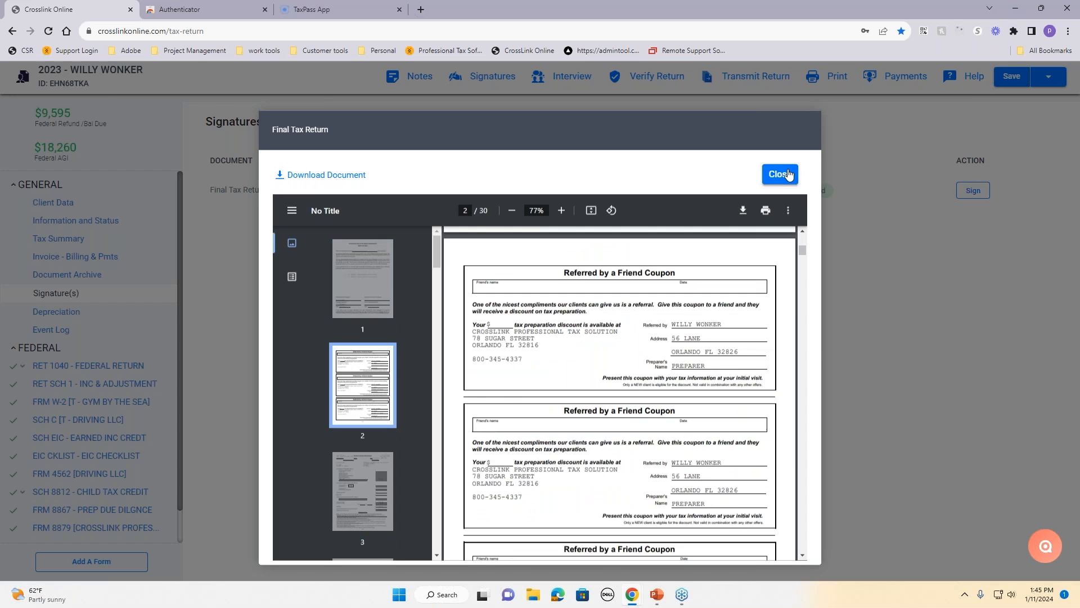
pyautogui.click(782, 174)
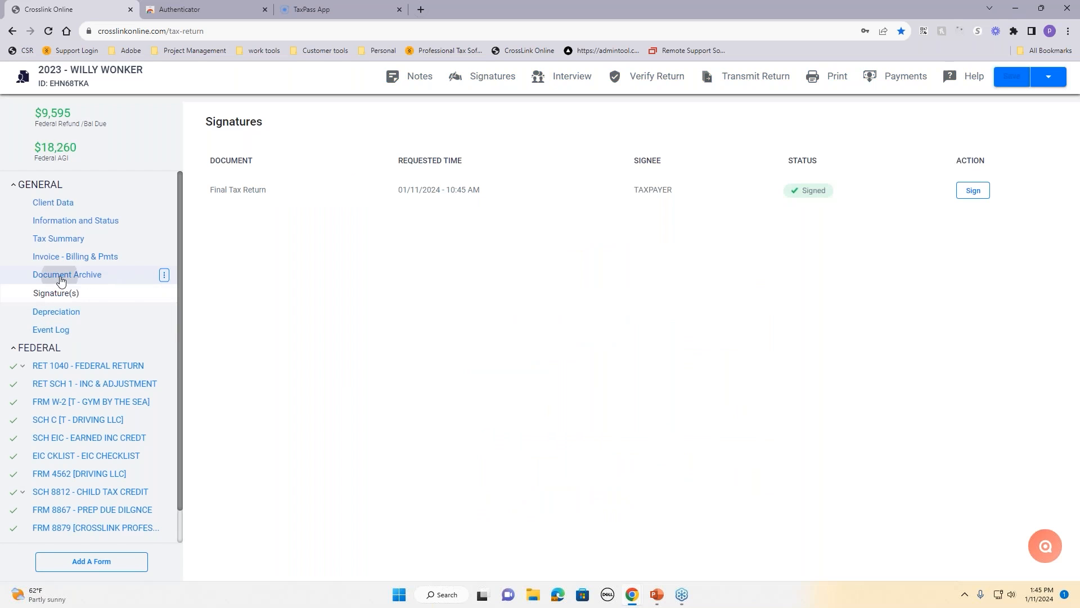
# Step: Open the Document Archive and review the signed FINAL TAX RETURN PDF zoomed in, then close it
pyautogui.click(62, 275)
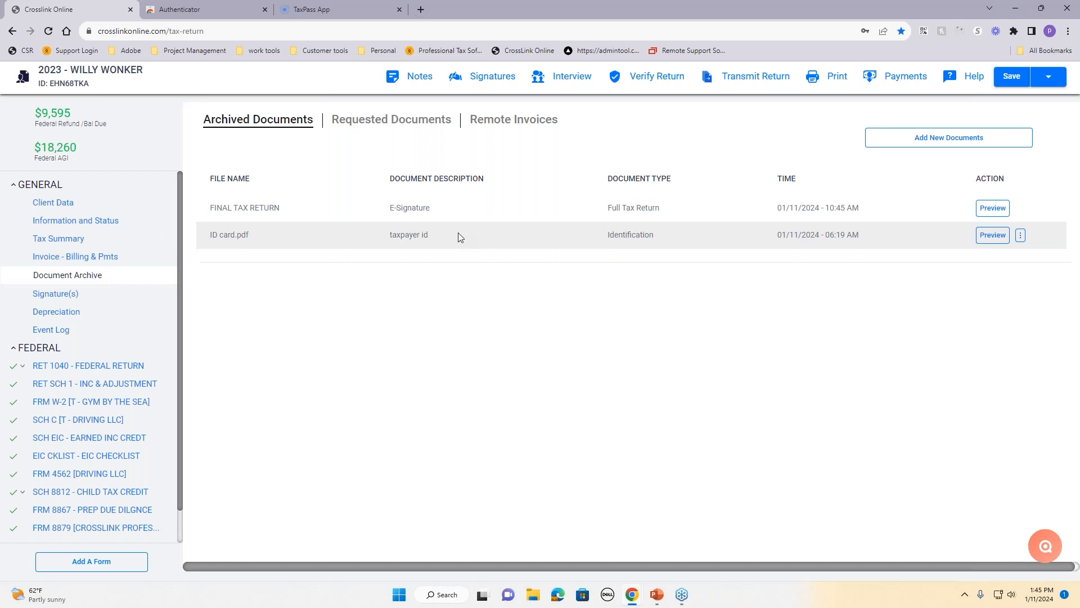
pyautogui.click(987, 214)
pyautogui.scroll(-3, 586, 346)
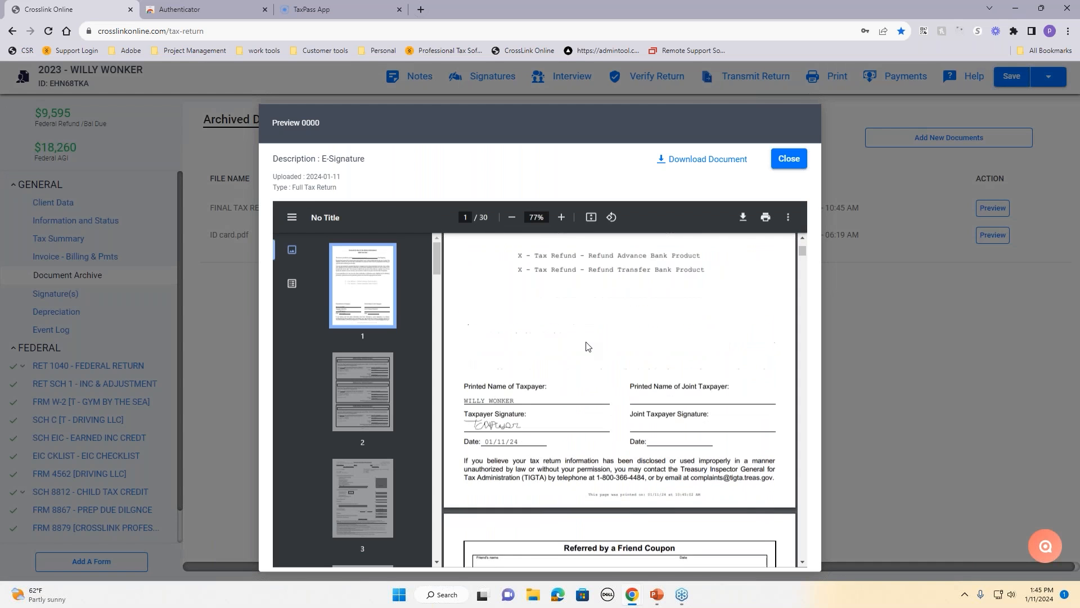
pyautogui.scroll(-3, 586, 346)
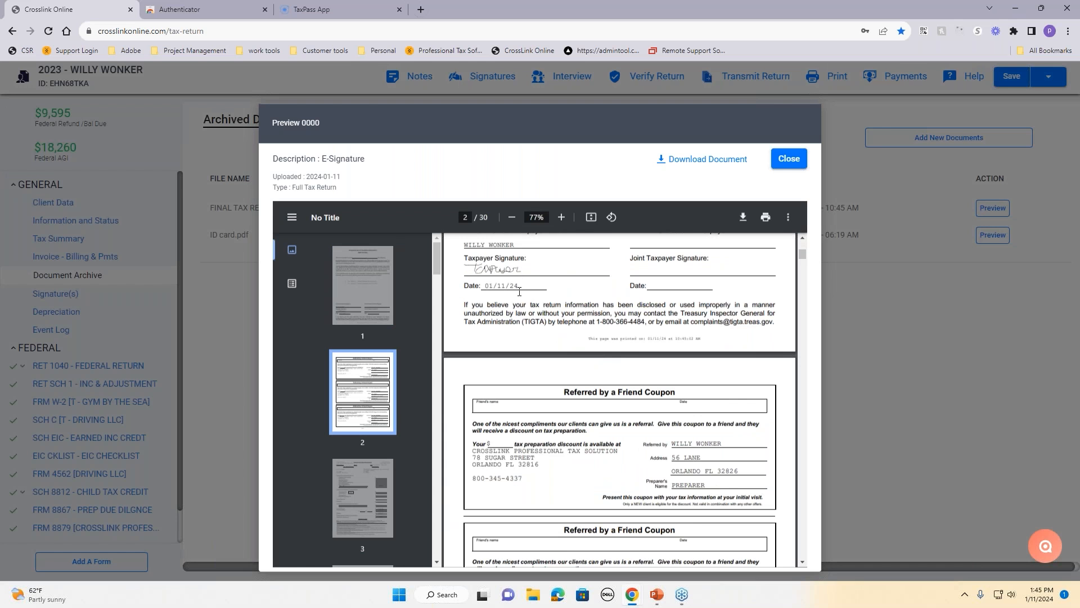
pyautogui.click(562, 218)
pyautogui.click(562, 217)
pyautogui.click(561, 217)
pyautogui.click(561, 217)
pyautogui.scroll(-3, 608, 353)
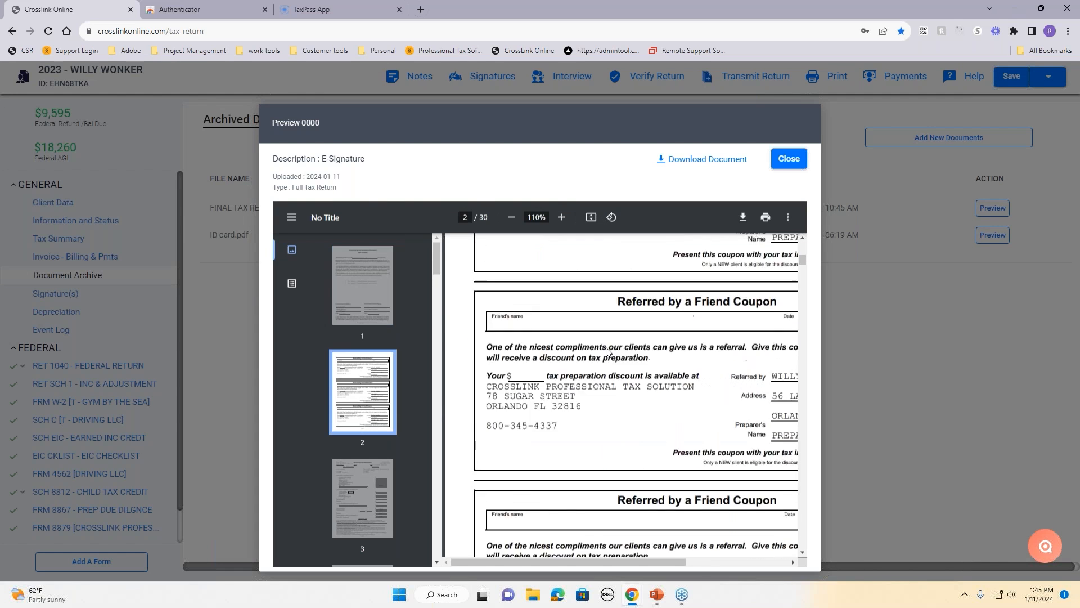
pyautogui.scroll(-20, 607, 353)
pyautogui.scroll(-15, 608, 352)
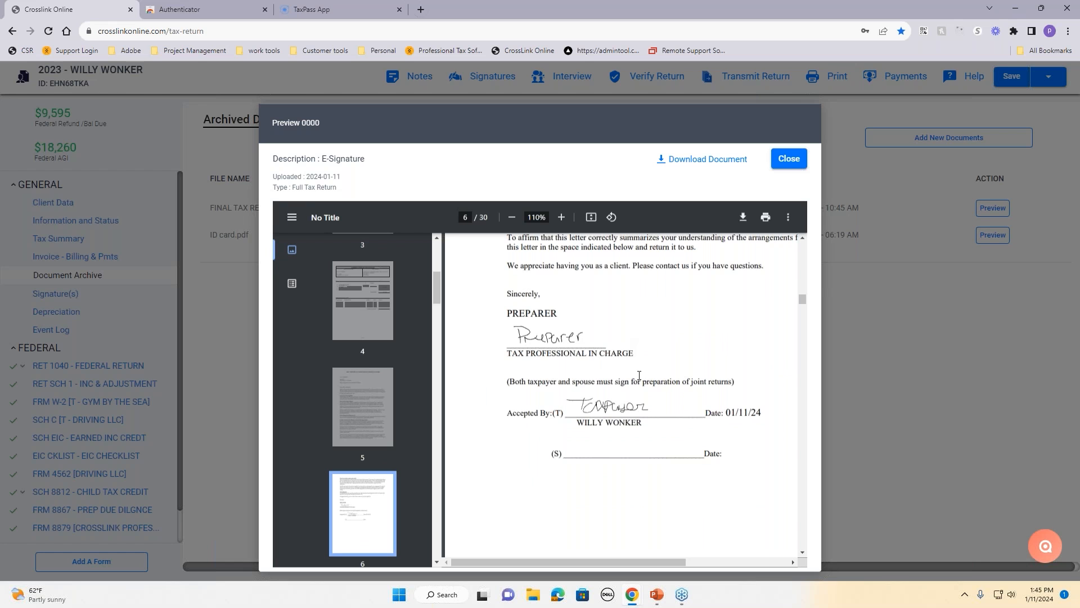
pyautogui.scroll(-15, 639, 376)
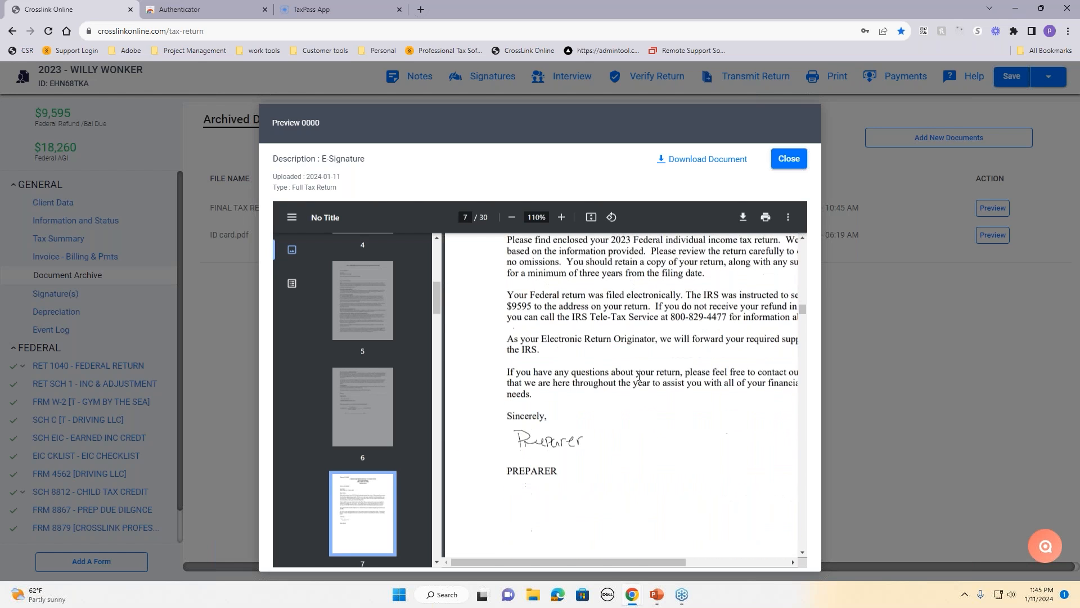
pyautogui.scroll(-5, 639, 375)
pyautogui.click(788, 159)
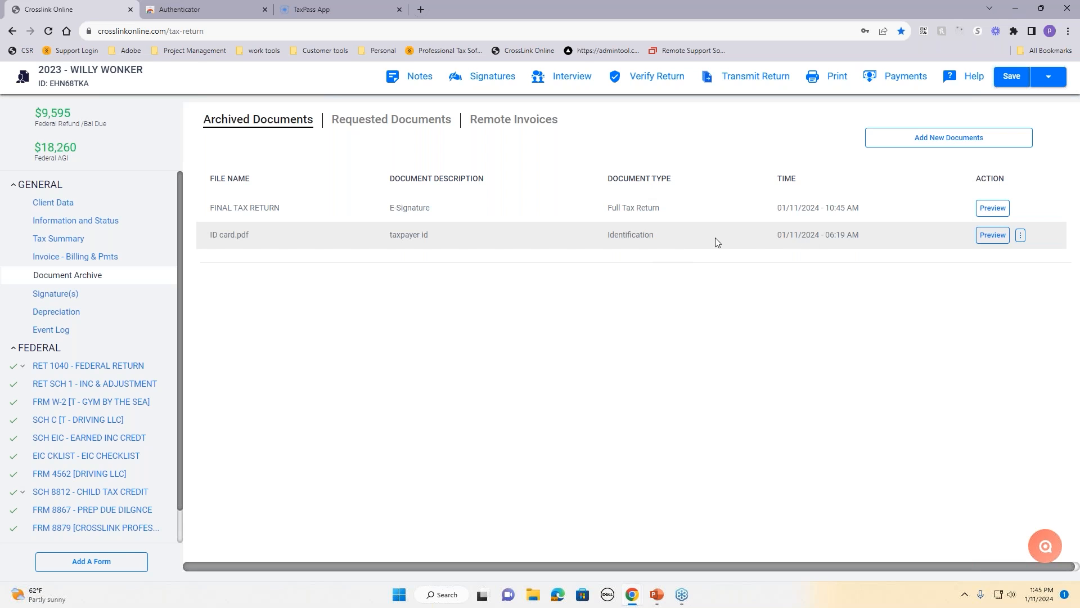
pyautogui.click(942, 144)
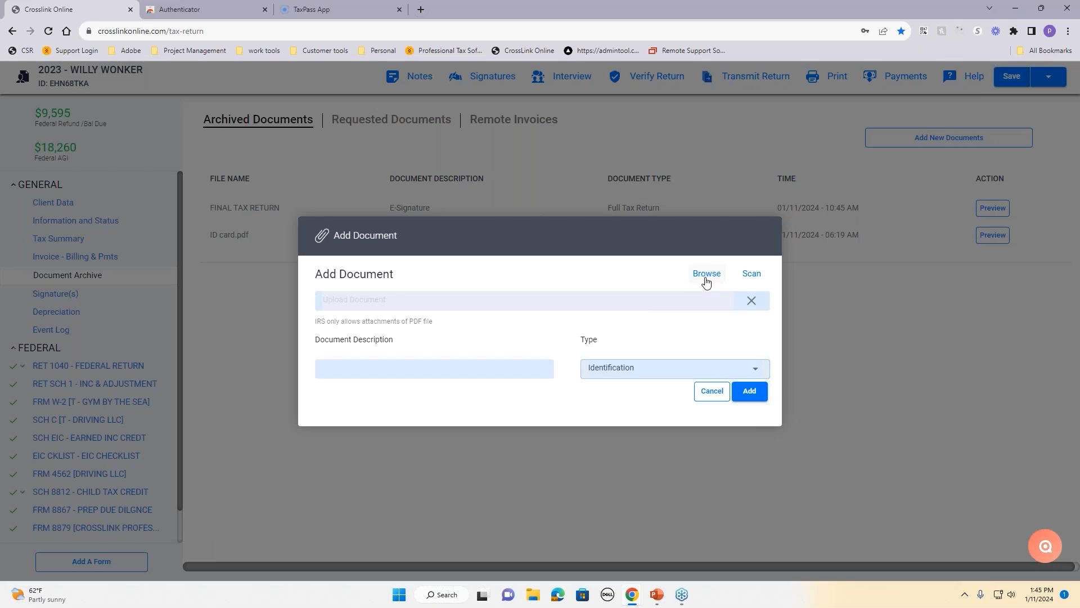
pyautogui.click(704, 278)
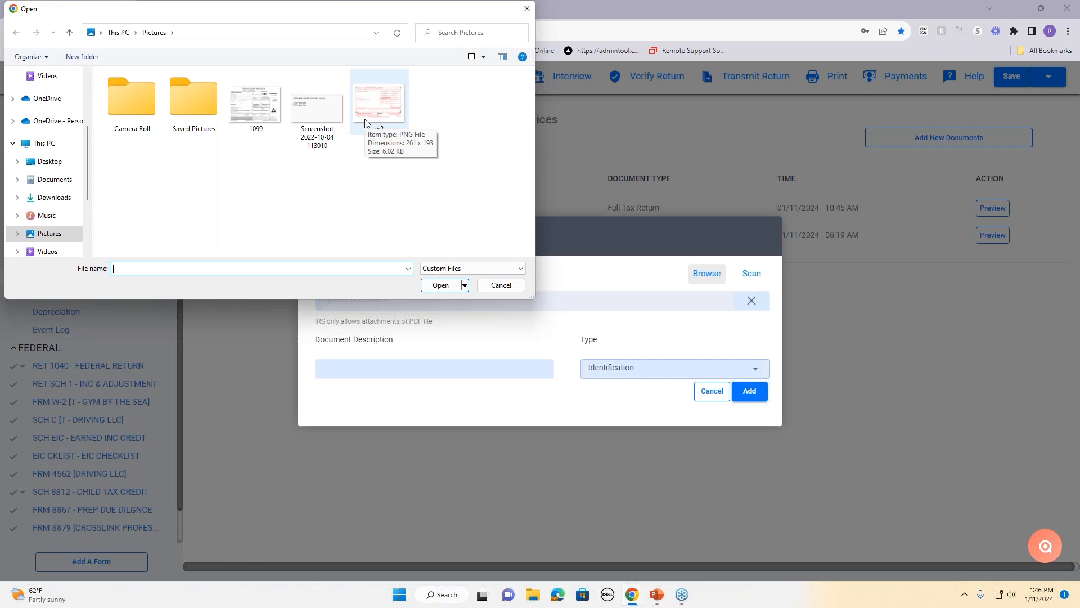
pyautogui.click(500, 285)
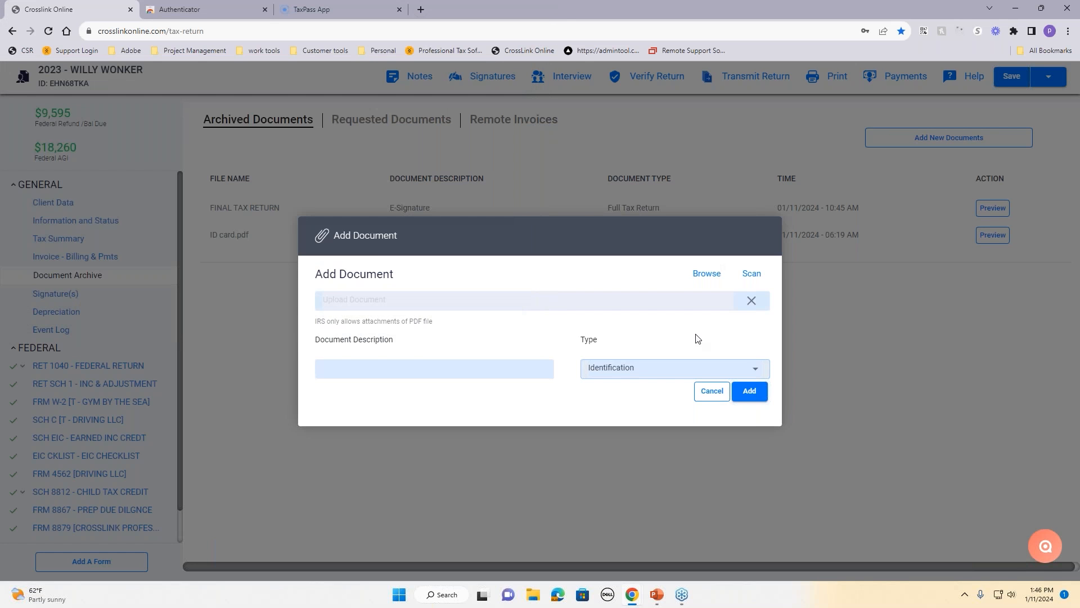
pyautogui.click(716, 393)
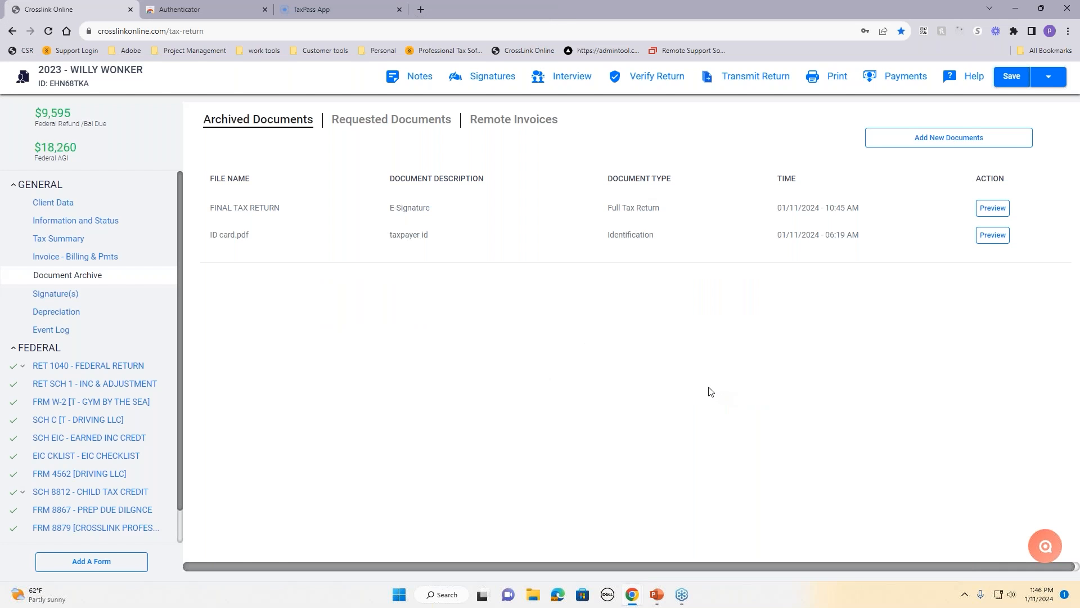
# Step: Start a taxpayer document request with subject 'send docs' and description 'need ID and income sources'
pyautogui.click(381, 125)
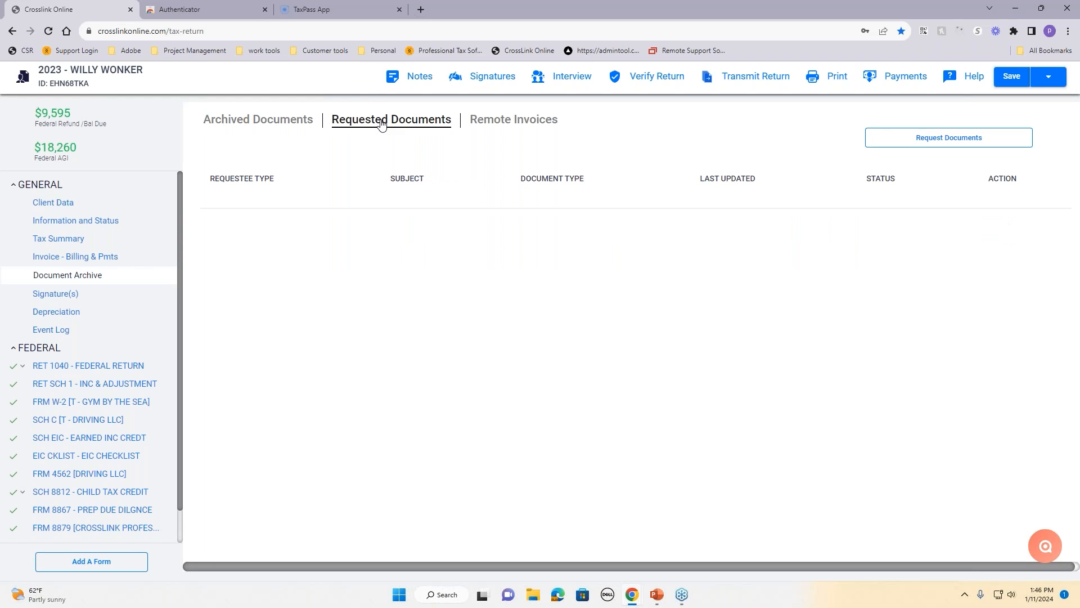
pyautogui.click(969, 144)
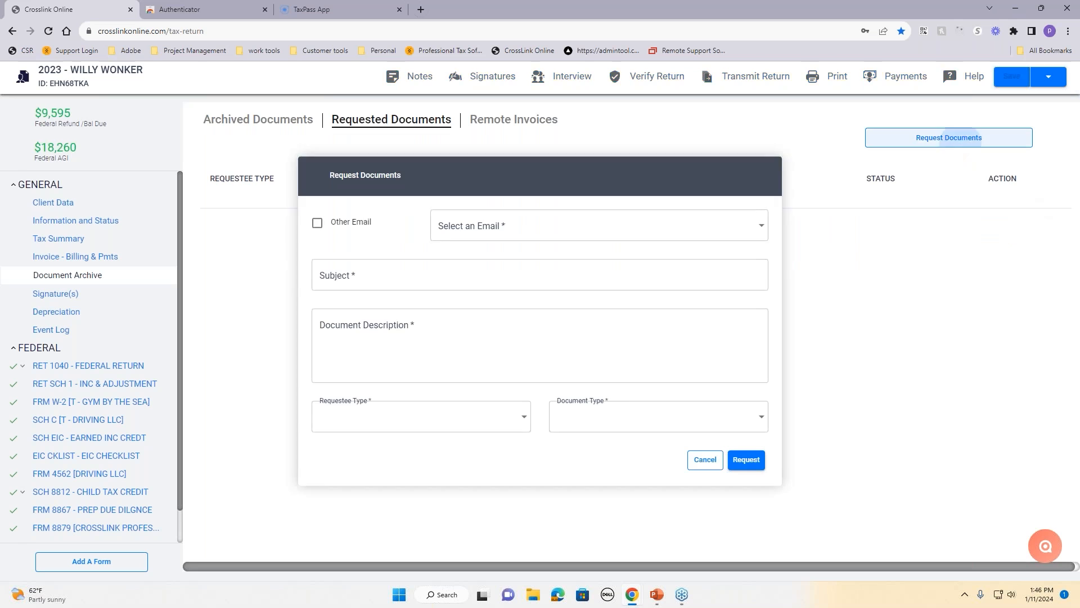
pyautogui.click(525, 227)
pyautogui.click(523, 229)
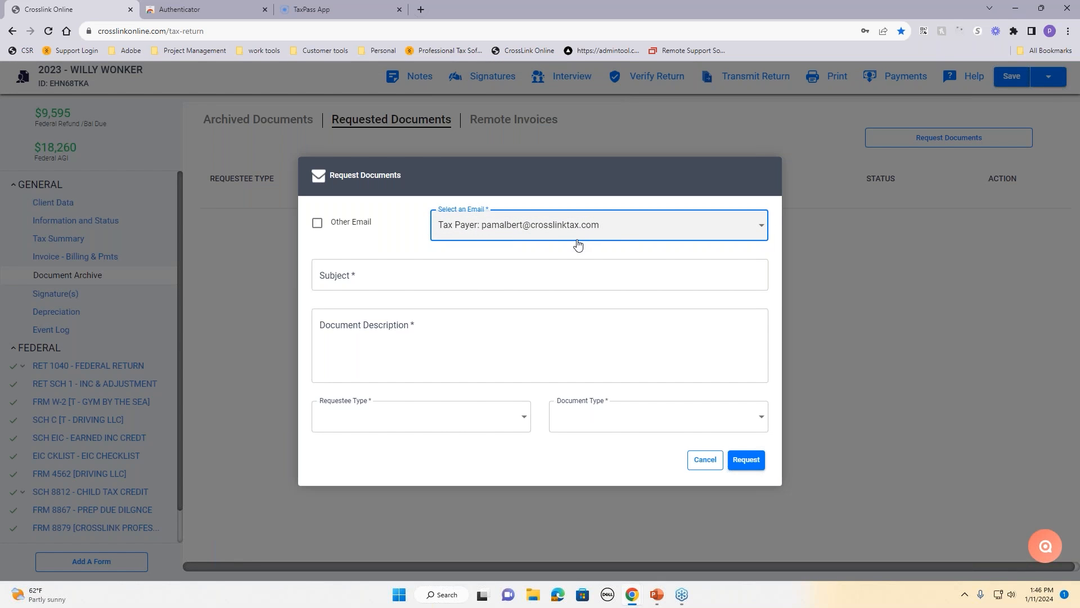
pyautogui.click(436, 274)
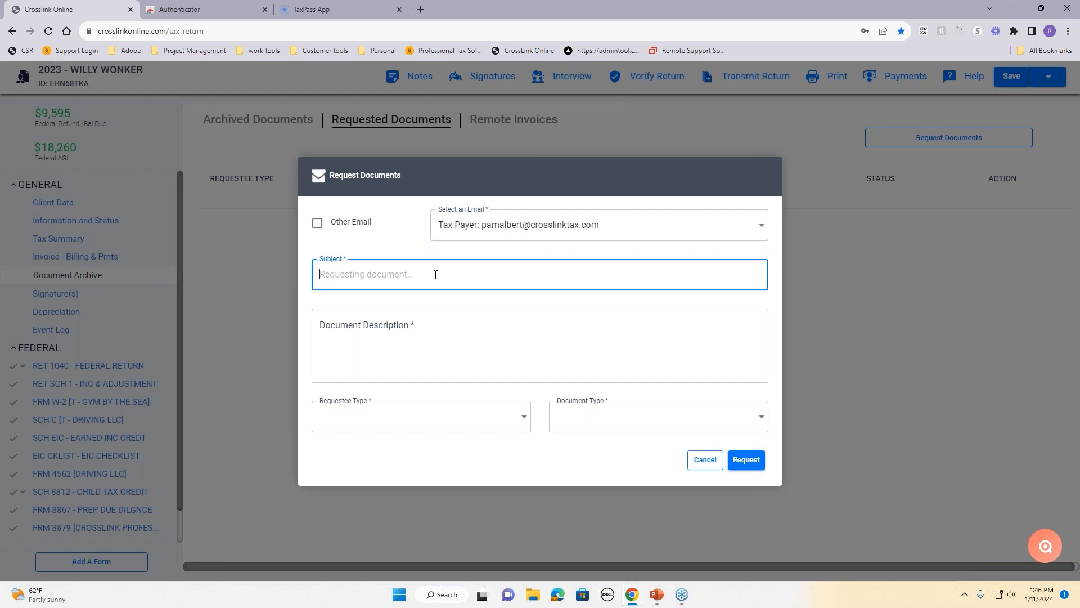
pyautogui.write('send docs')
pyautogui.click(454, 331)
pyautogui.write('need ')
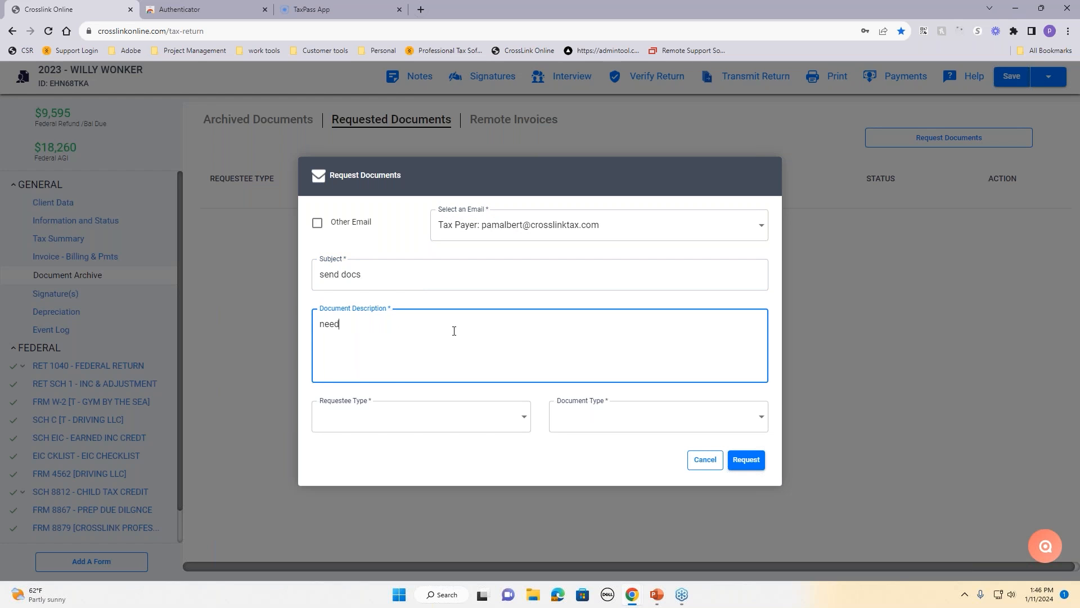
pyautogui.write('ID and income sources')
# Step: Set requestee Tax Payer and document type Income Sources, then send the request
pyautogui.click(443, 411)
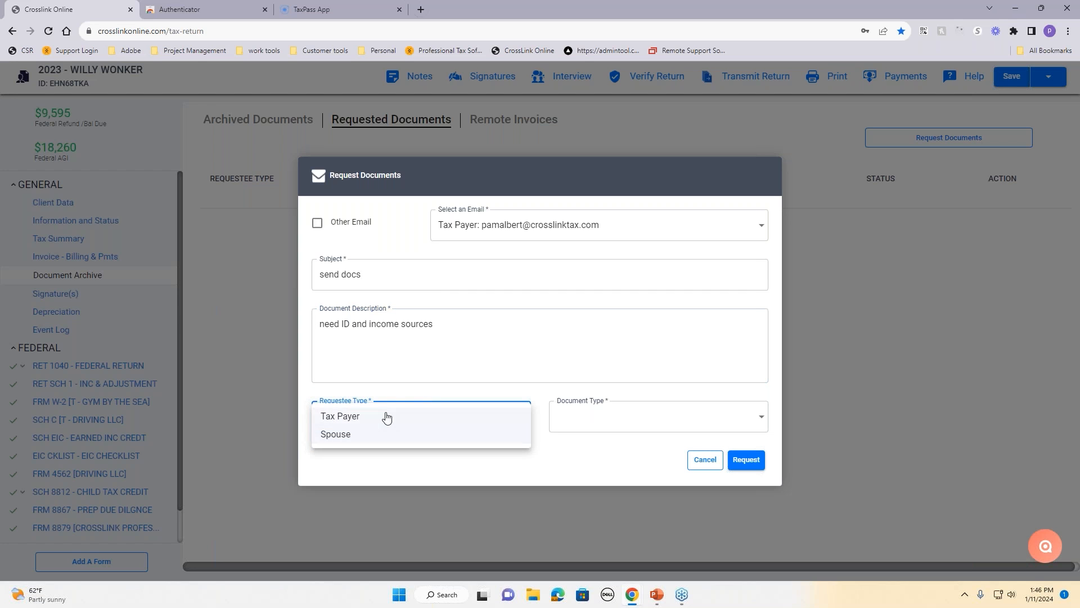
pyautogui.click(365, 417)
pyautogui.click(644, 418)
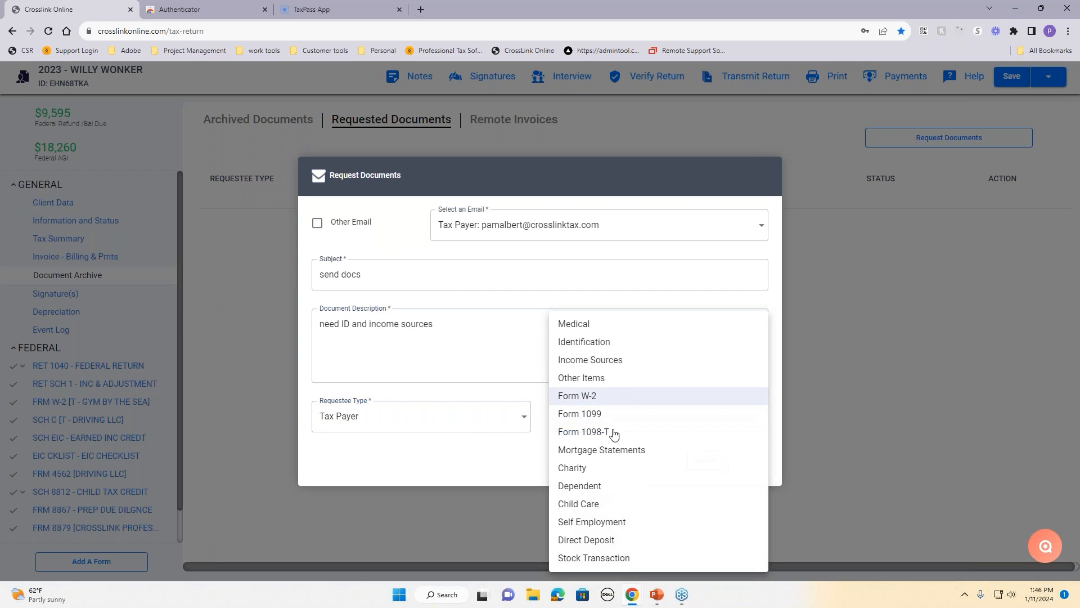
pyautogui.click(597, 360)
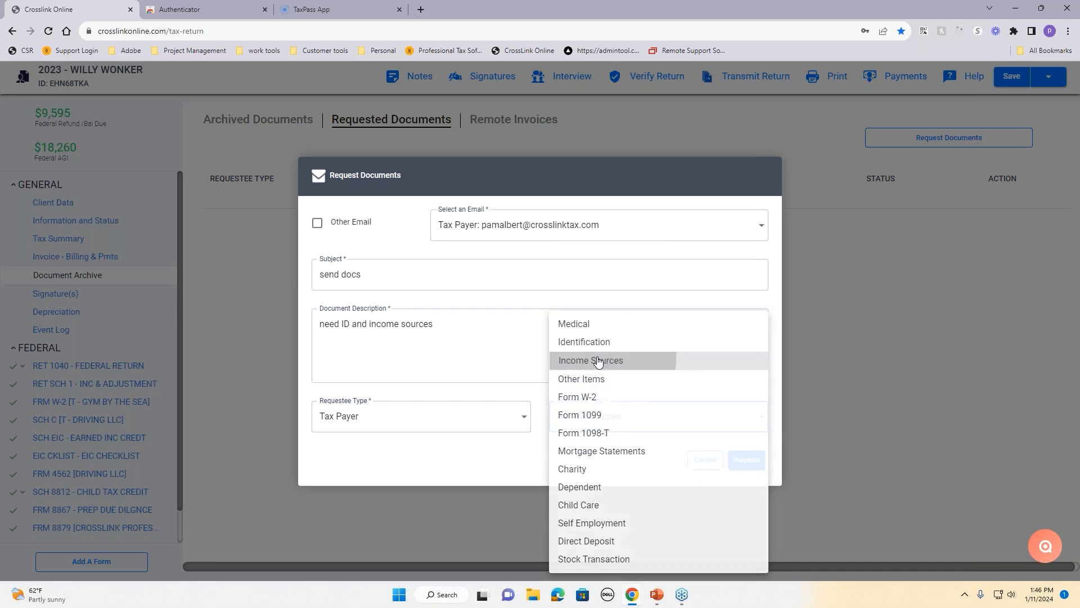
pyautogui.click(746, 461)
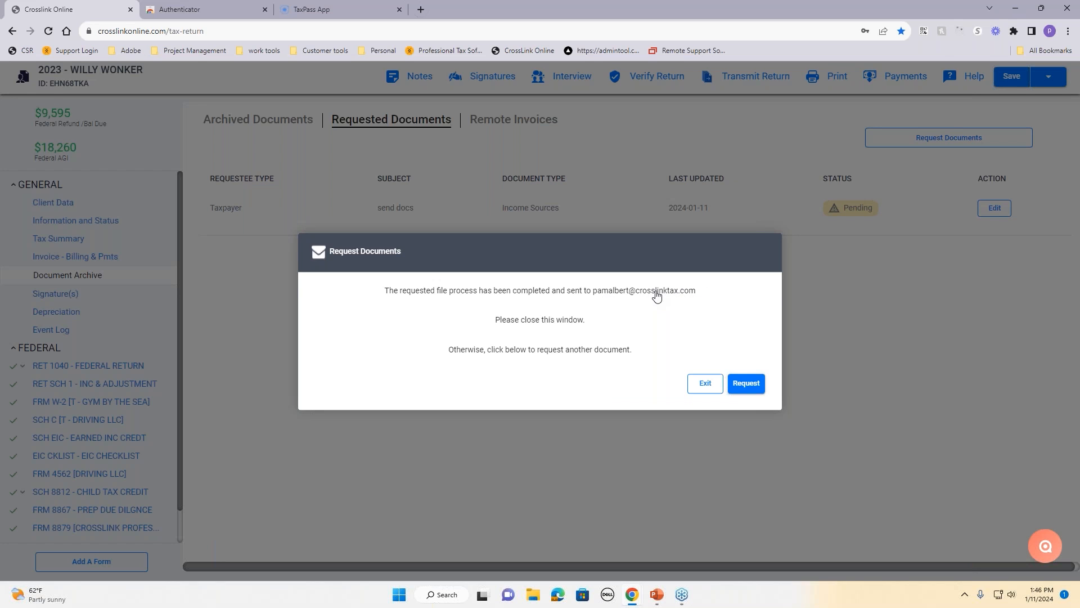
pyautogui.click(706, 391)
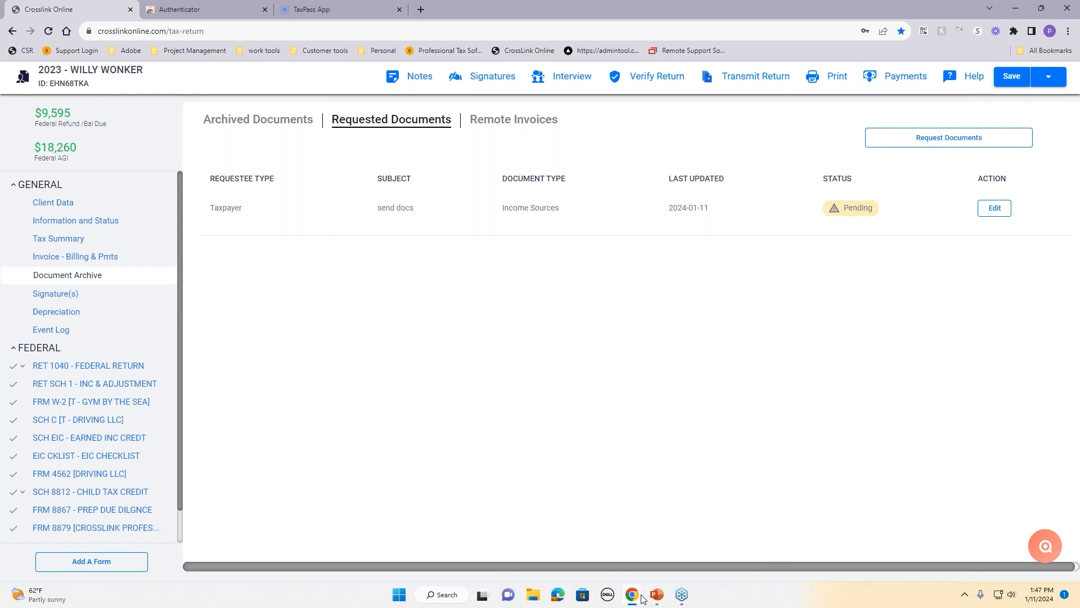
pyautogui.moveTo(642, 600)
pyautogui.moveTo(1079, 95); pyautogui.dragTo(693, 67)
pyautogui.click(856, 60)
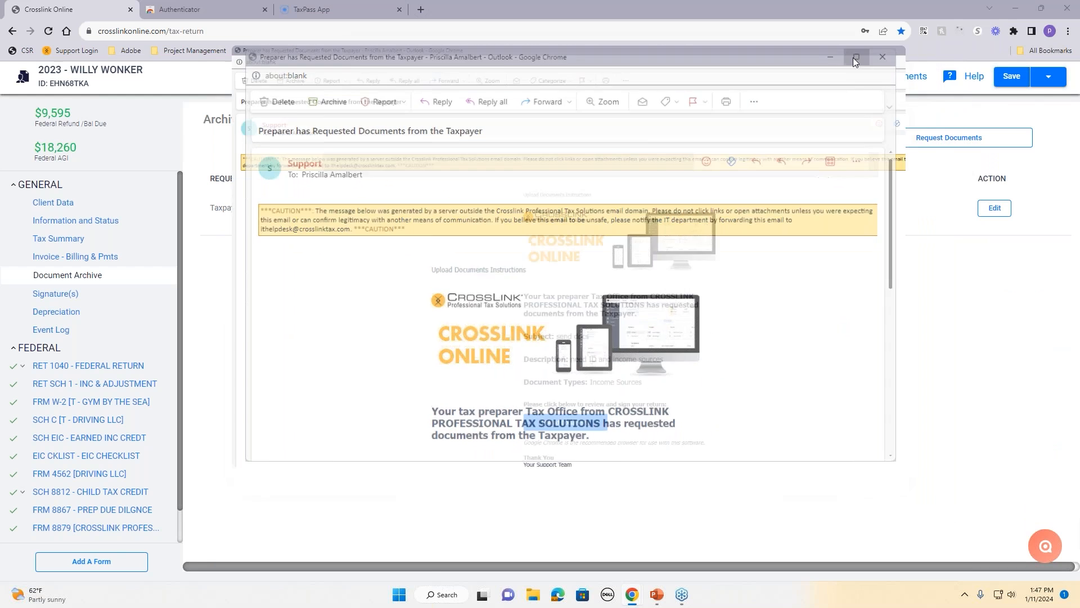
pyautogui.scroll(-2, 595, 244)
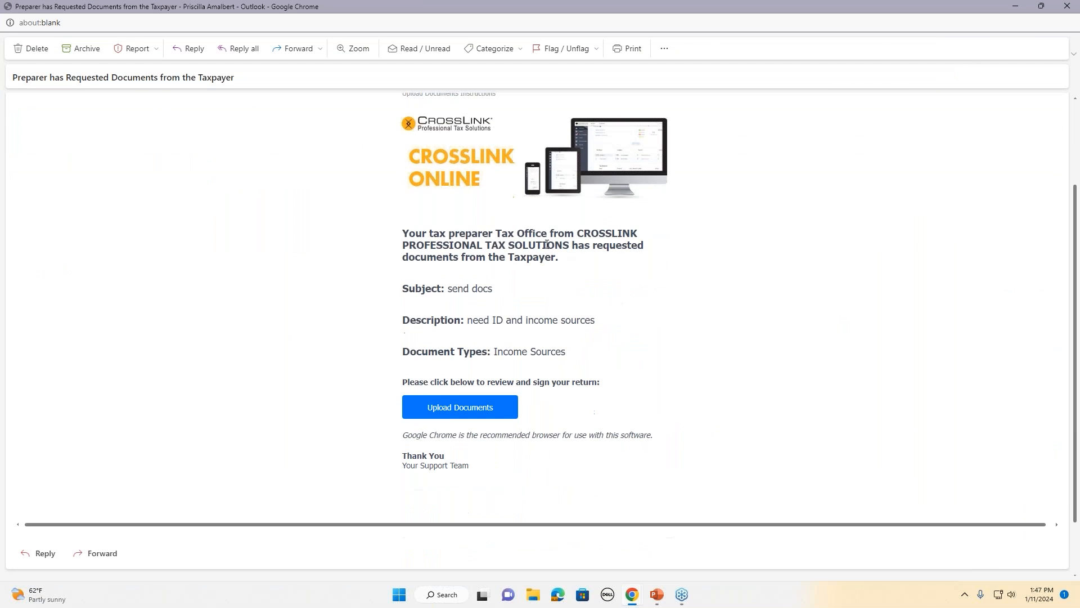
pyautogui.moveTo(493, 233); pyautogui.dragTo(593, 247)
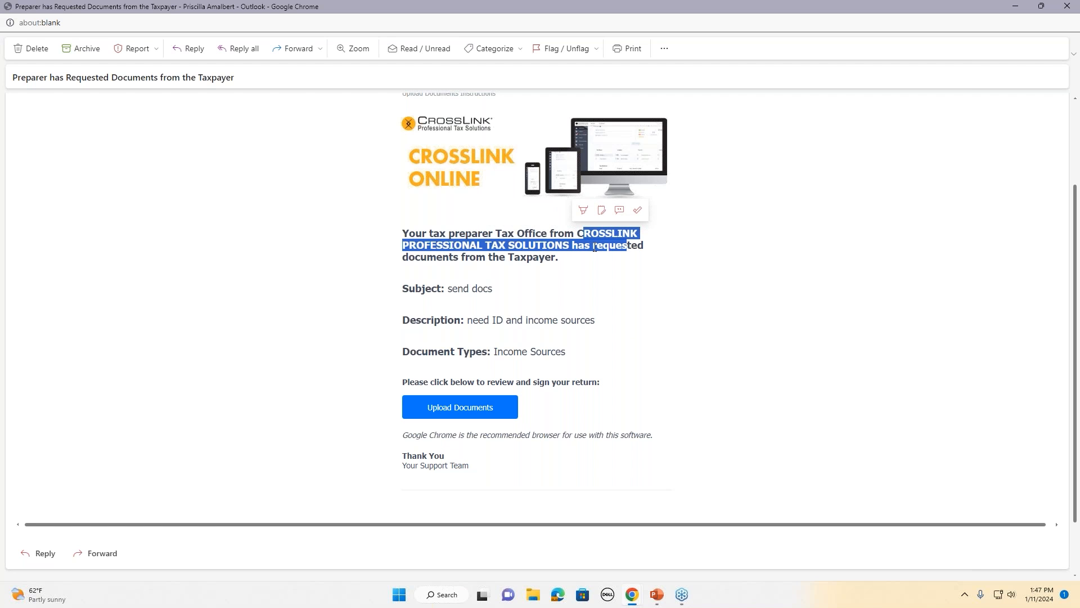
pyautogui.click(616, 278)
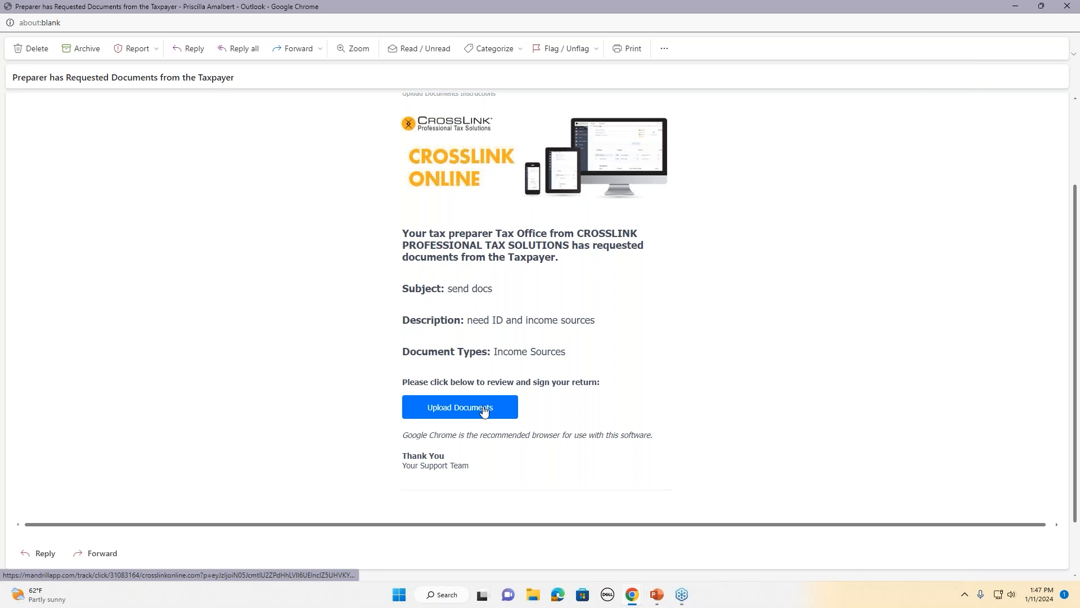
pyautogui.click(1015, 5)
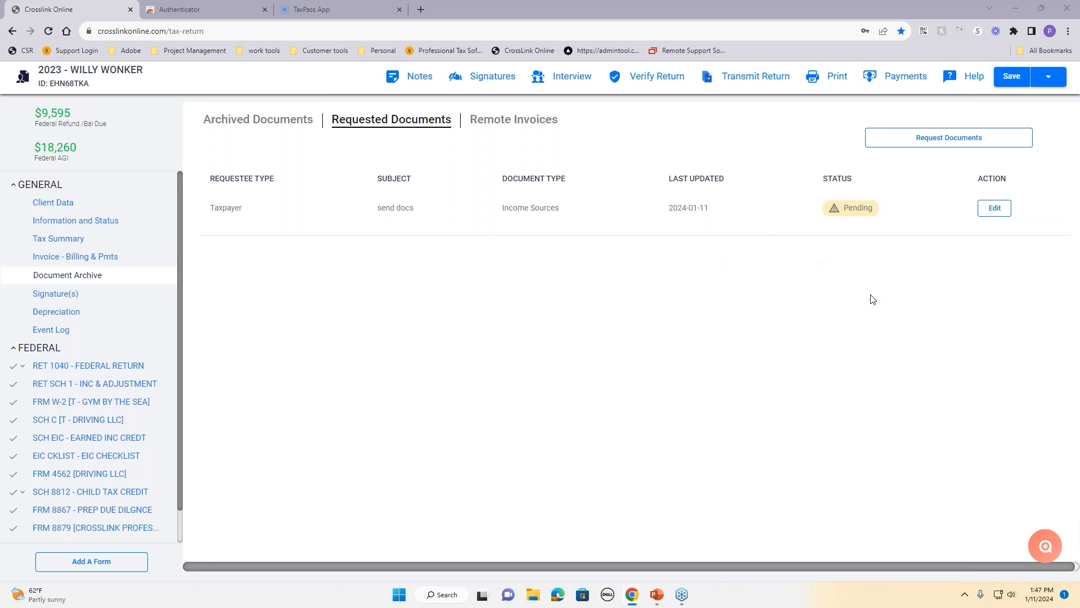
# Step: Open the copied upload link in a new tab and close the old CrossLink Online tab
pyautogui.click(422, 9)
pyautogui.rightClick(428, 31)
pyautogui.click(484, 114)
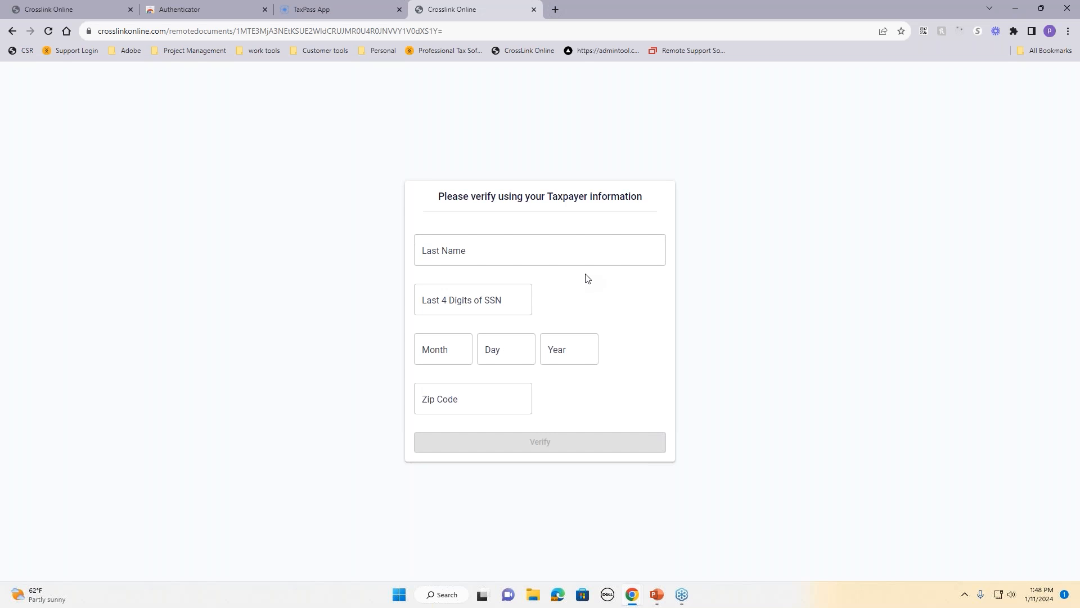
pyautogui.click(539, 254)
pyautogui.click(130, 9)
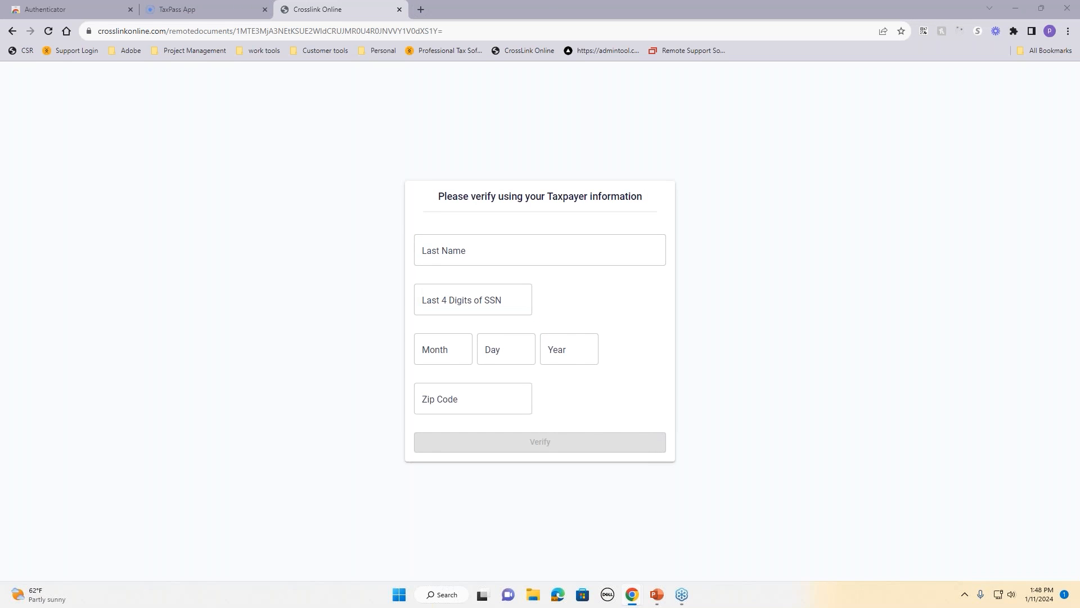
# Step: Enter the taxpayer's last name, SSN digits, birth date and ZIP code, and submit for verification
pyautogui.click(475, 258)
pyautogui.write('WONKER')
pyautogui.press('Tab')
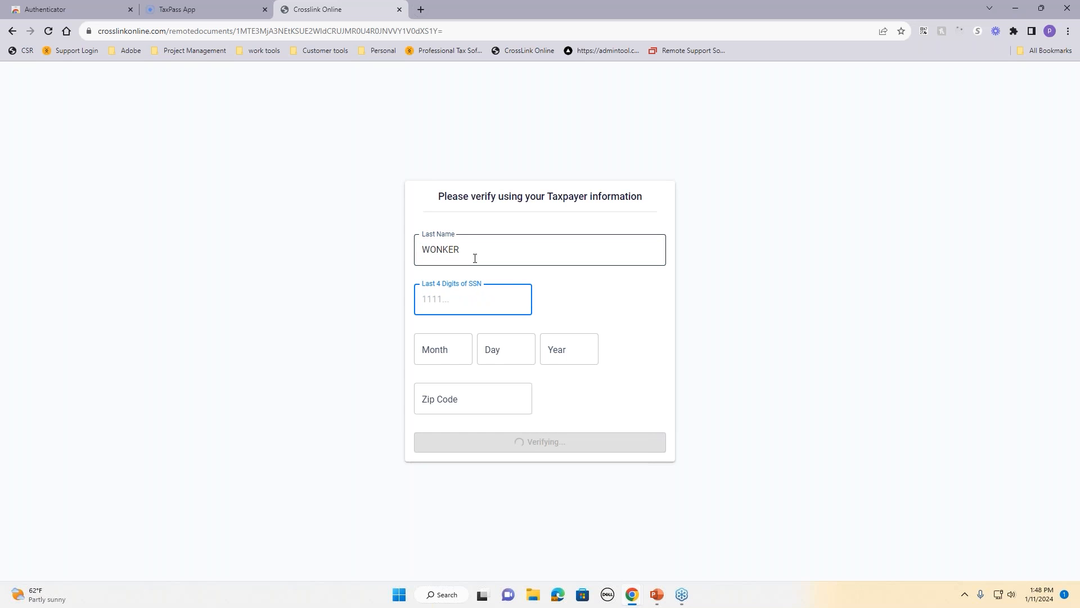
pyautogui.write('8555')
pyautogui.click(444, 352)
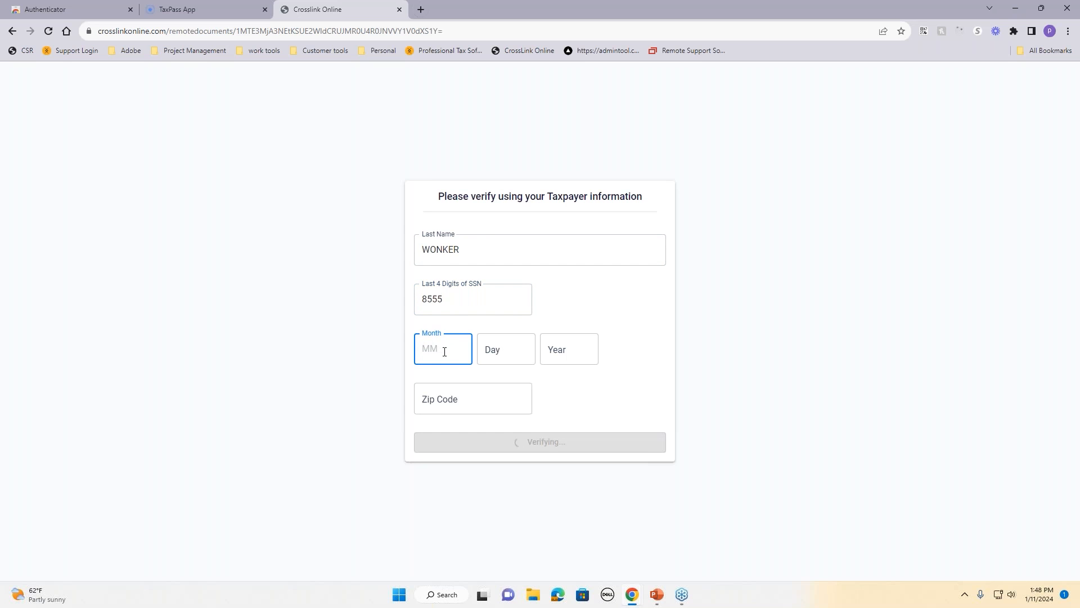
pyautogui.write('01')
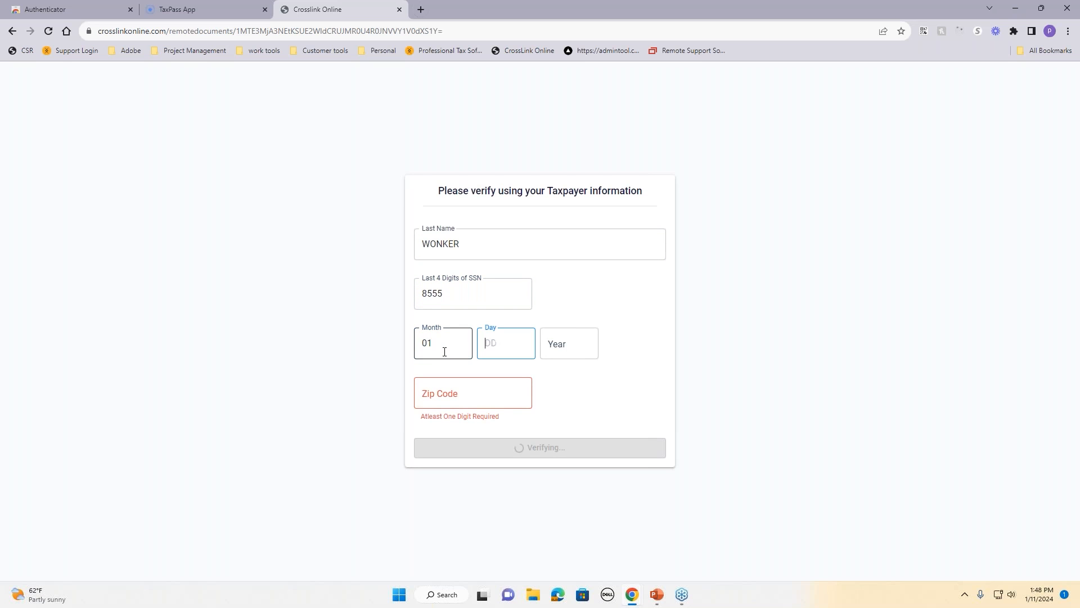
pyautogui.write('042000')
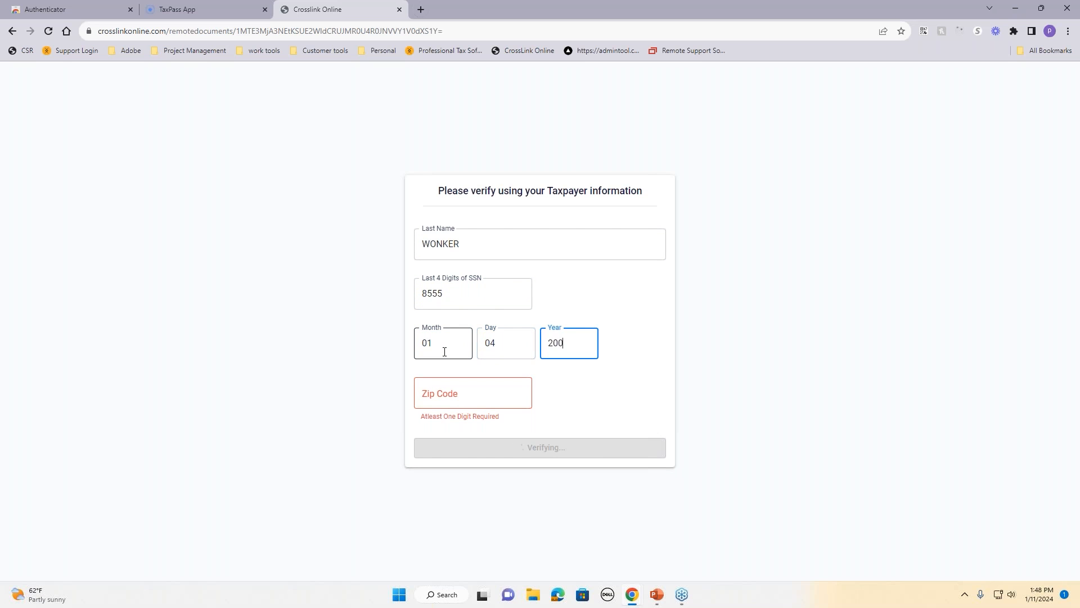
pyautogui.press('Tab')
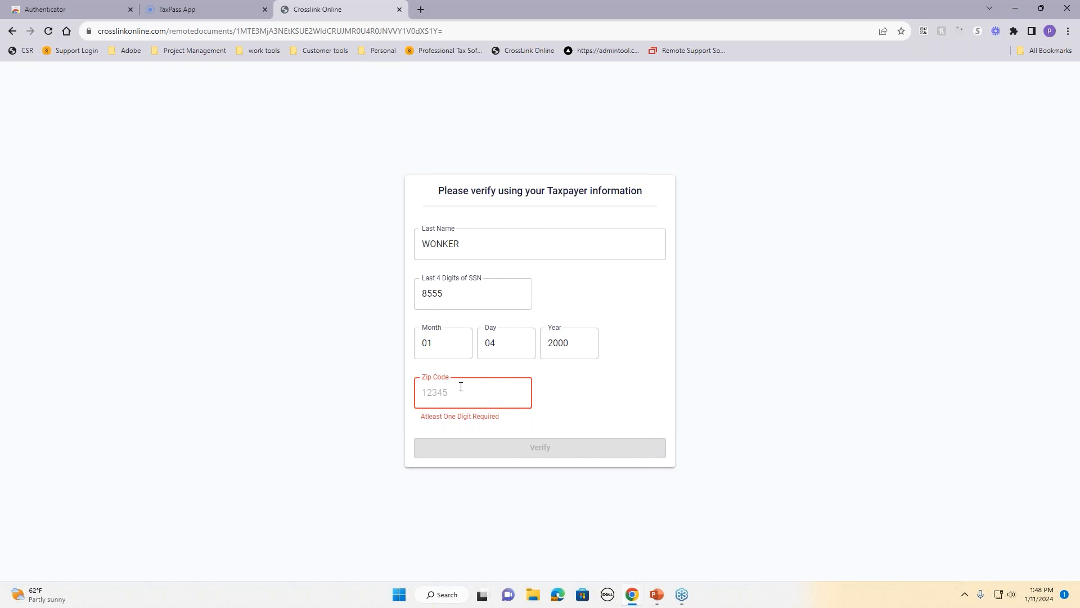
pyautogui.write('32826')
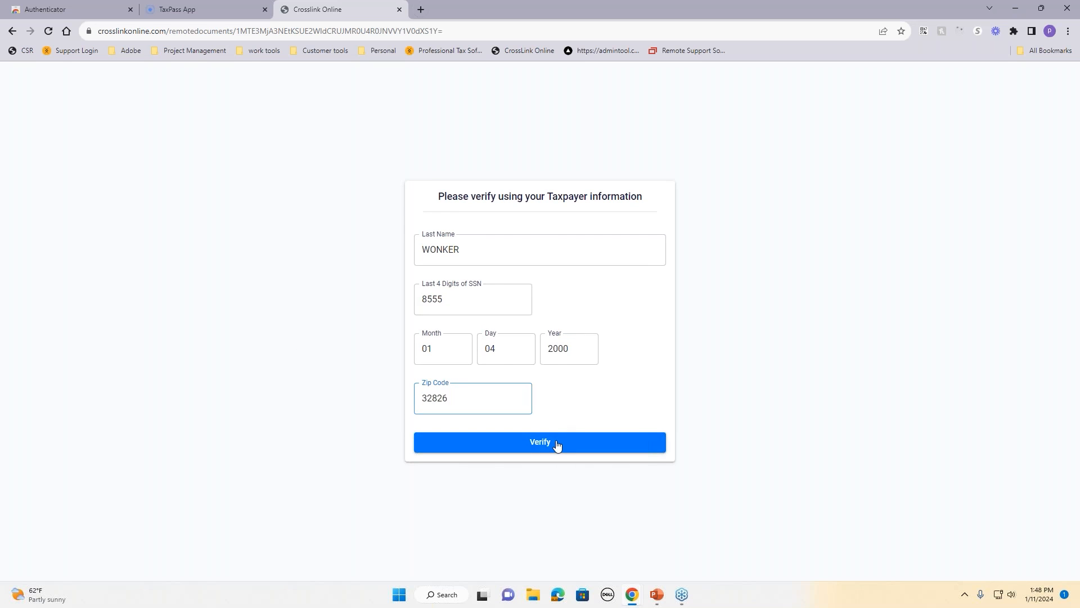
pyautogui.click(557, 444)
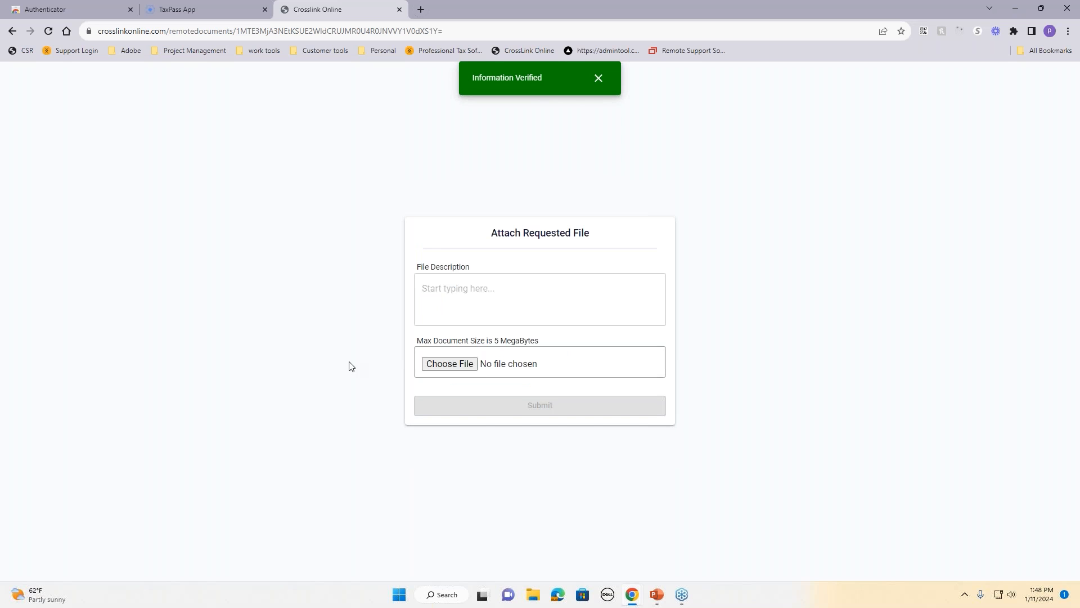
# Step: Upload the w2 image with the description 'here you go'
pyautogui.click(474, 292)
pyautogui.write('here you go')
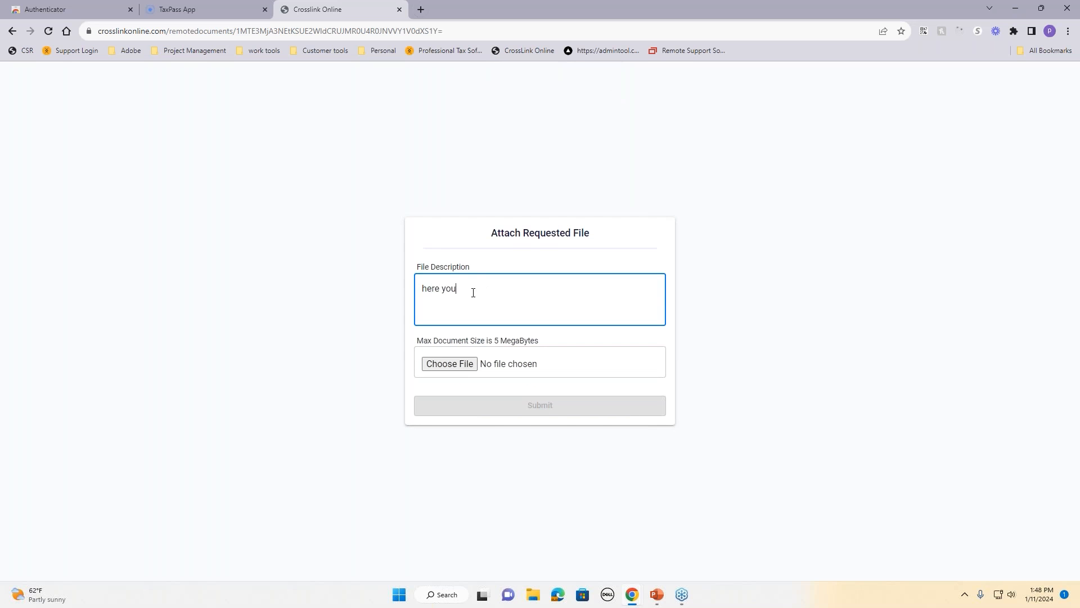
pyautogui.click(470, 364)
pyautogui.click(387, 85)
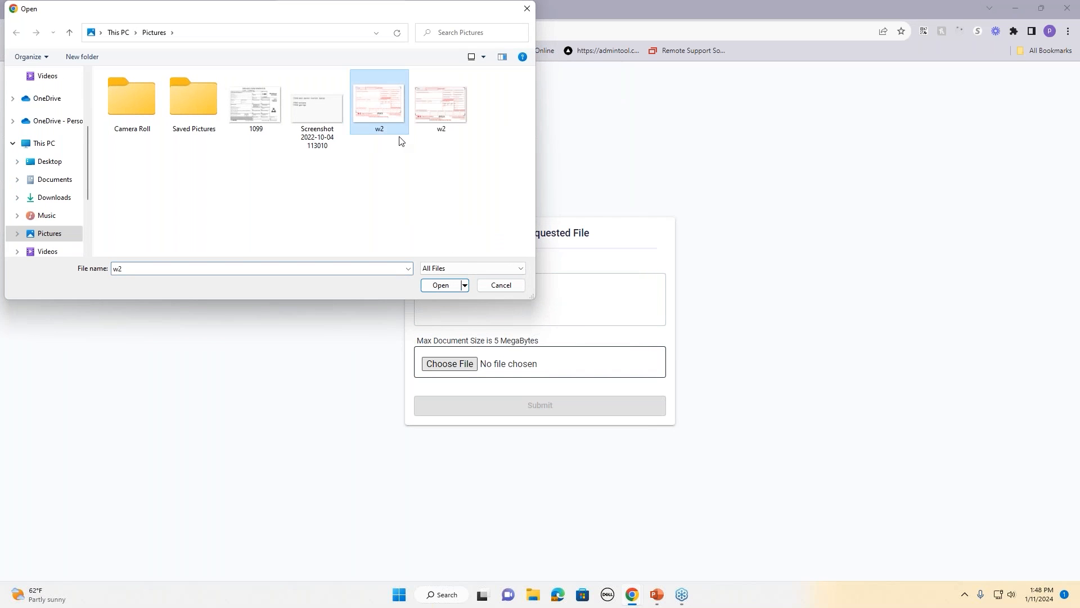
pyautogui.click(448, 286)
pyautogui.click(567, 412)
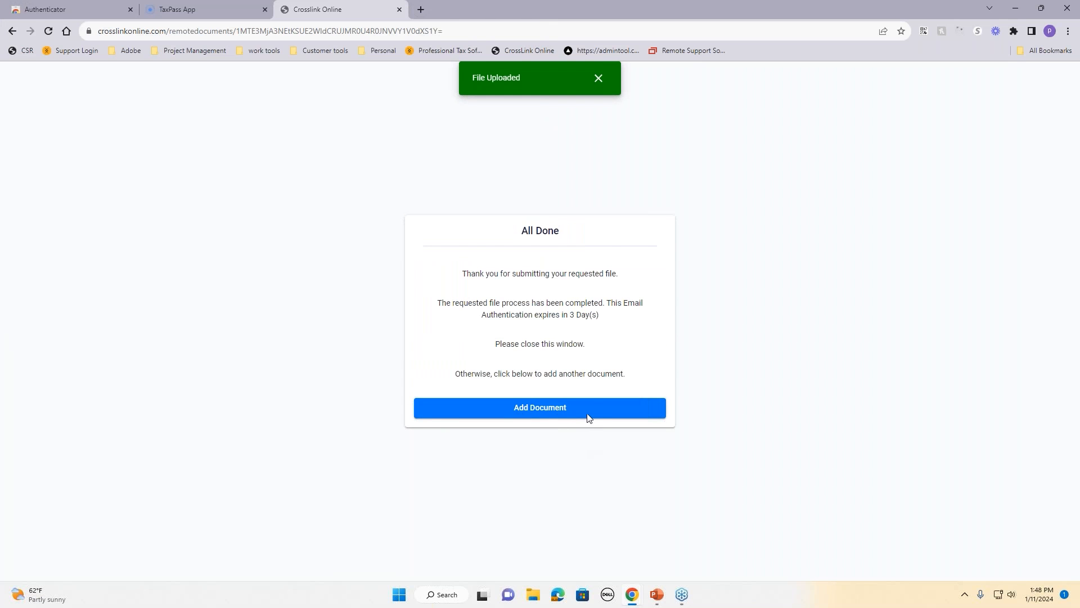
# Step: Add and upload the 1099 image, then bring the tax return window onto the screen
pyautogui.click(526, 417)
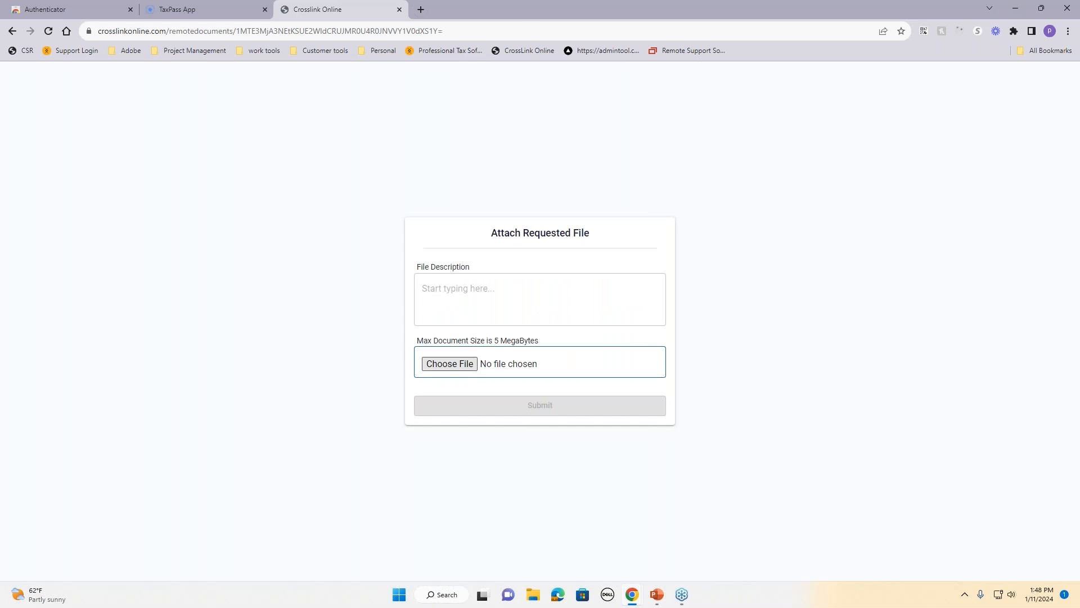
pyautogui.click(450, 363)
pyautogui.click(256, 104)
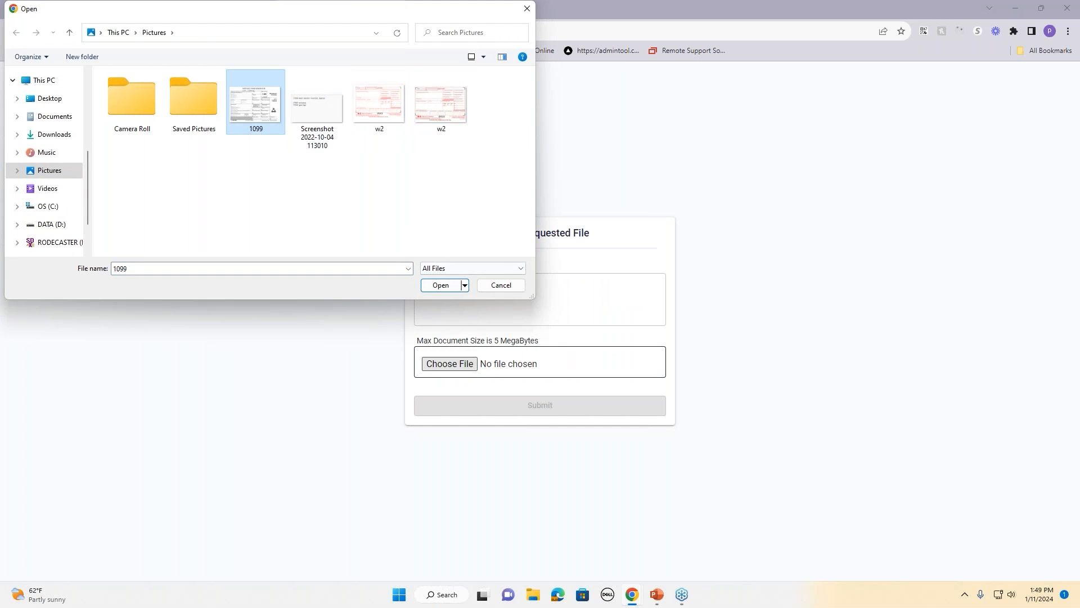
pyautogui.click(441, 285)
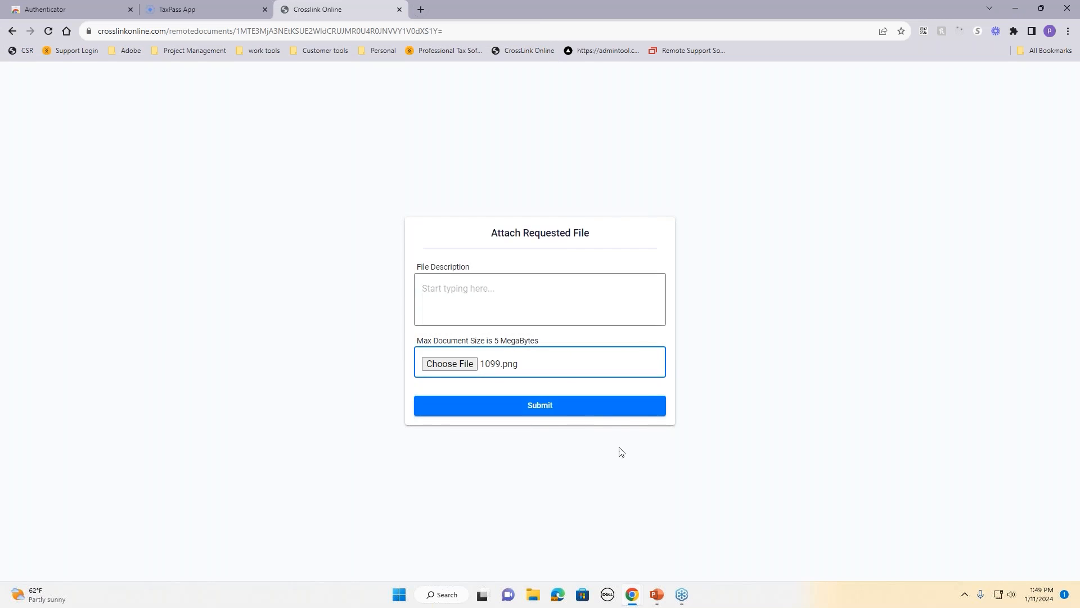
pyautogui.click(589, 412)
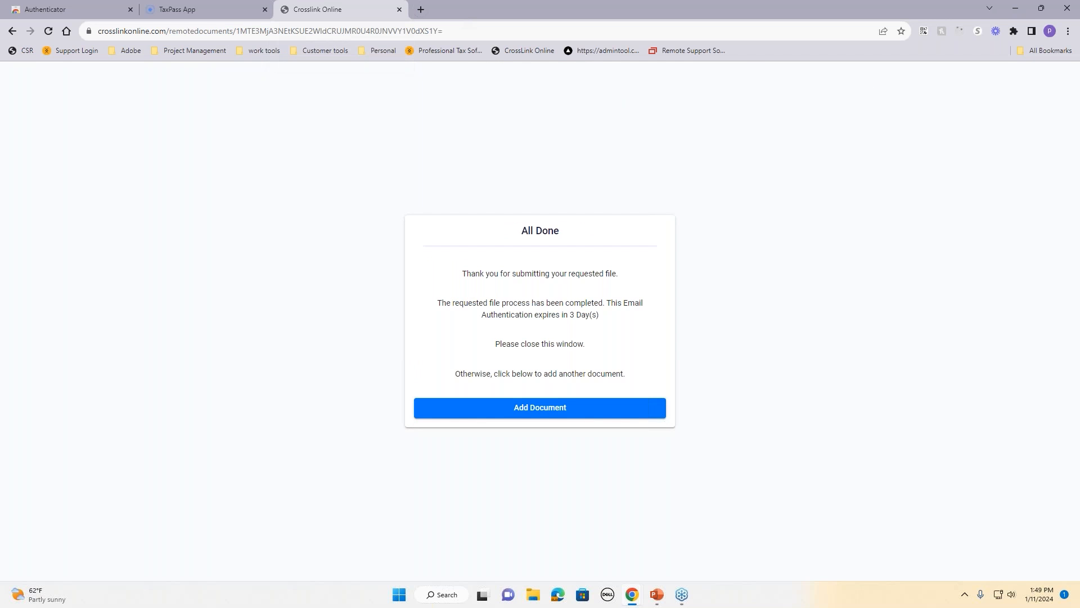
pyautogui.moveTo(1079, 115); pyautogui.dragTo(711, 22)
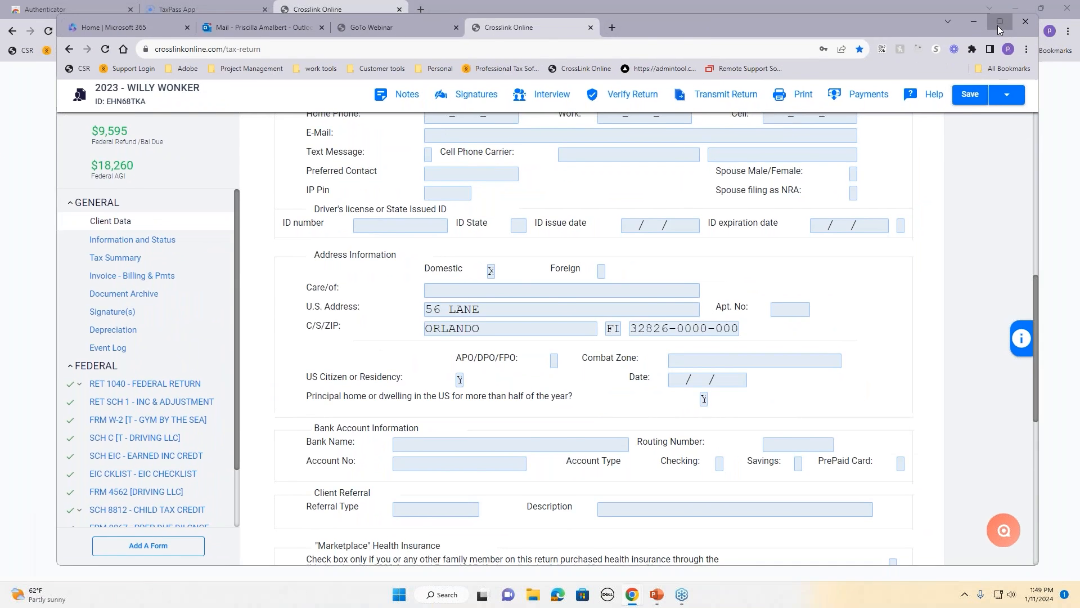
# Step: Maximize the window, open the Document Archive, and preview 1099.pdf and w2.pdf
pyautogui.click(999, 22)
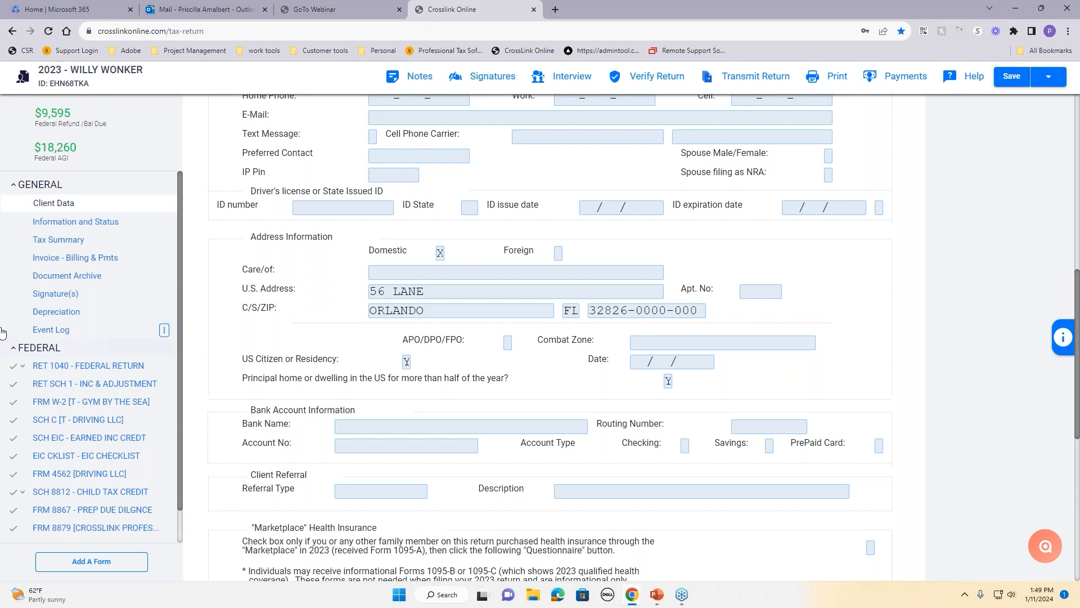
pyautogui.click(54, 279)
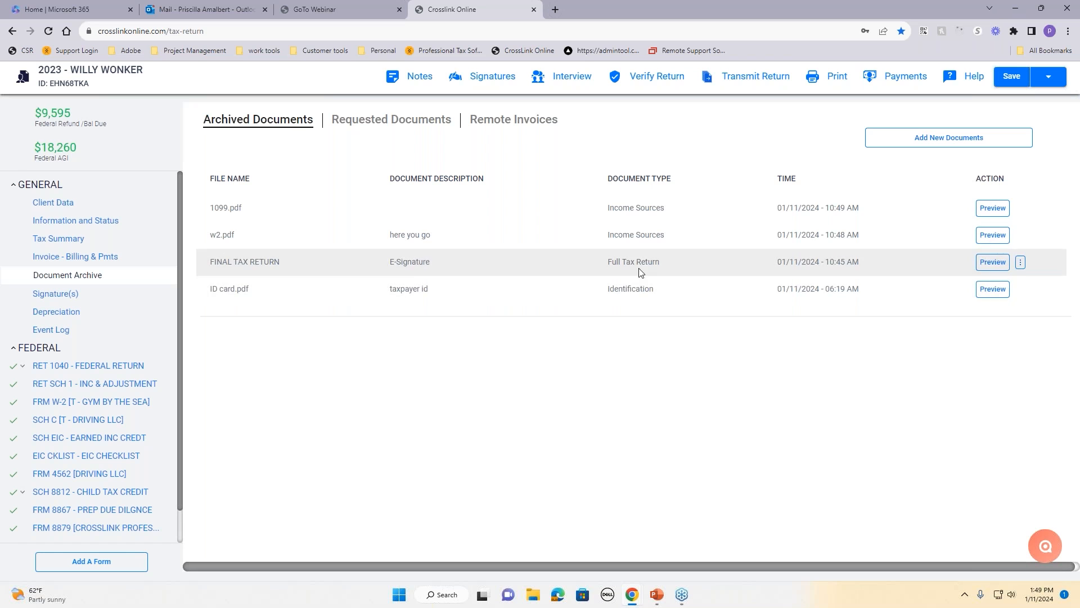
pyautogui.moveTo(224, 209); pyautogui.dragTo(254, 233)
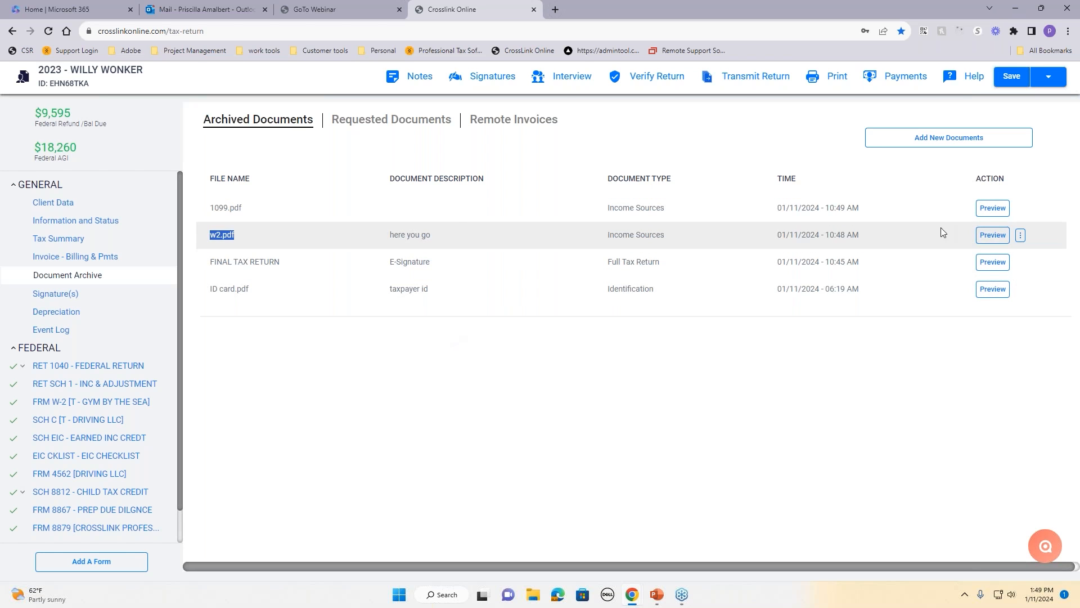
pyautogui.click(992, 208)
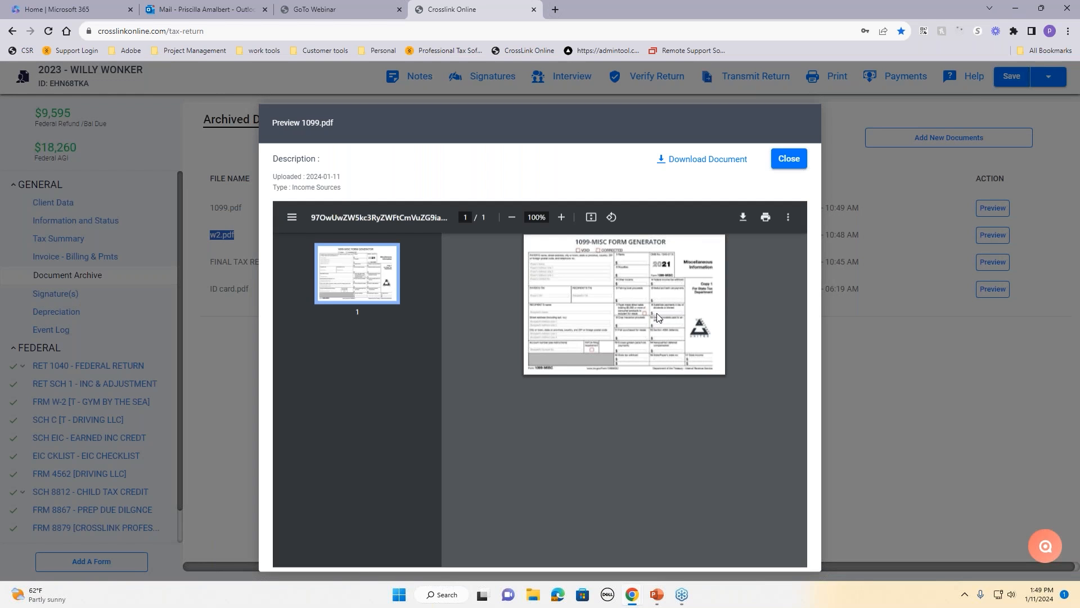
pyautogui.click(783, 164)
pyautogui.click(992, 235)
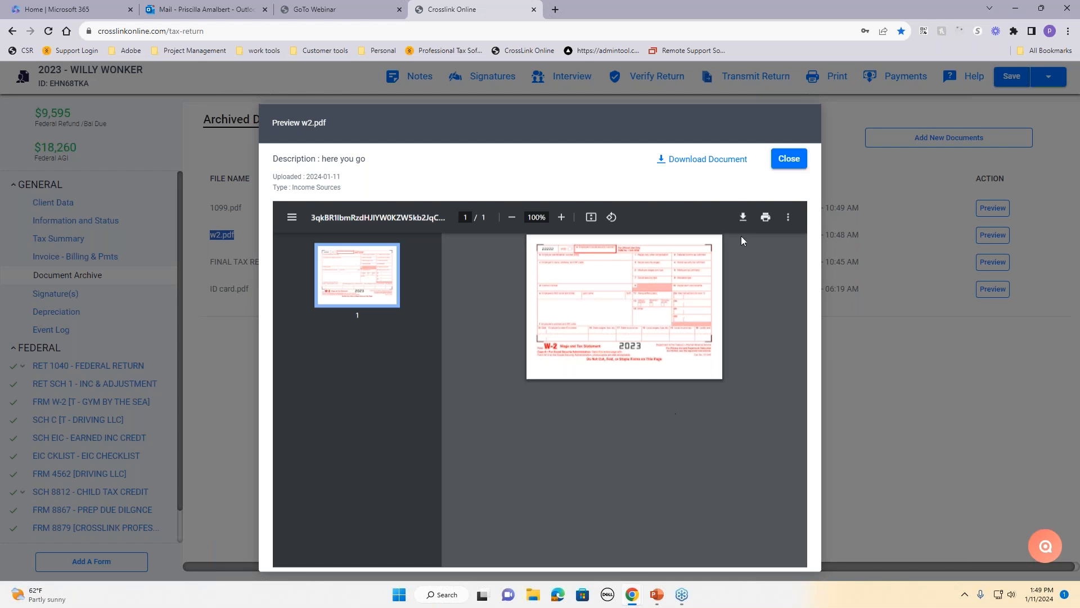
pyautogui.click(786, 161)
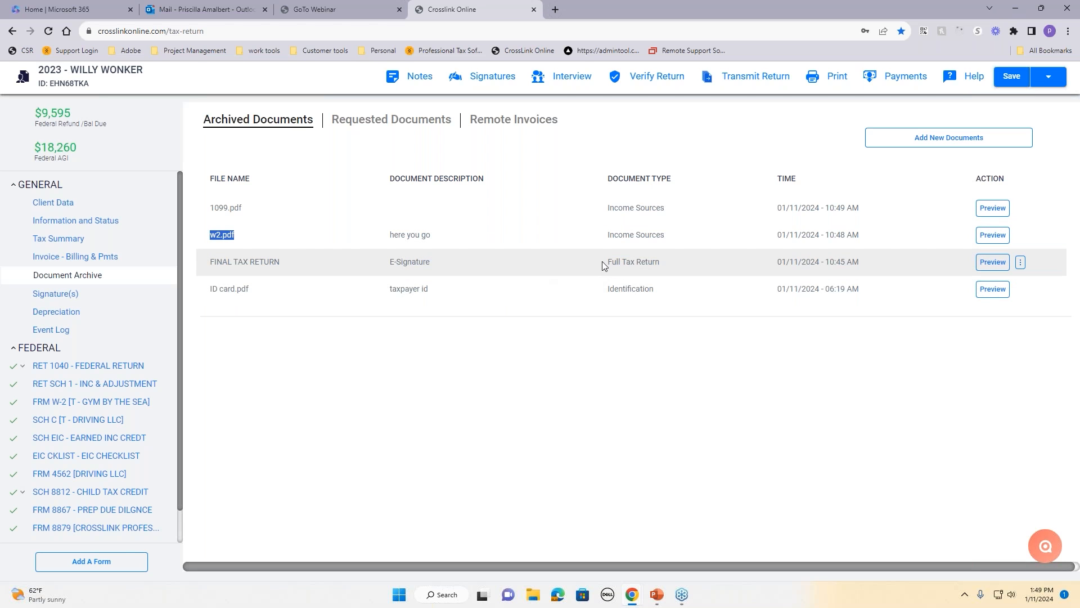
pyautogui.moveTo(602, 261); pyautogui.dragTo(667, 266)
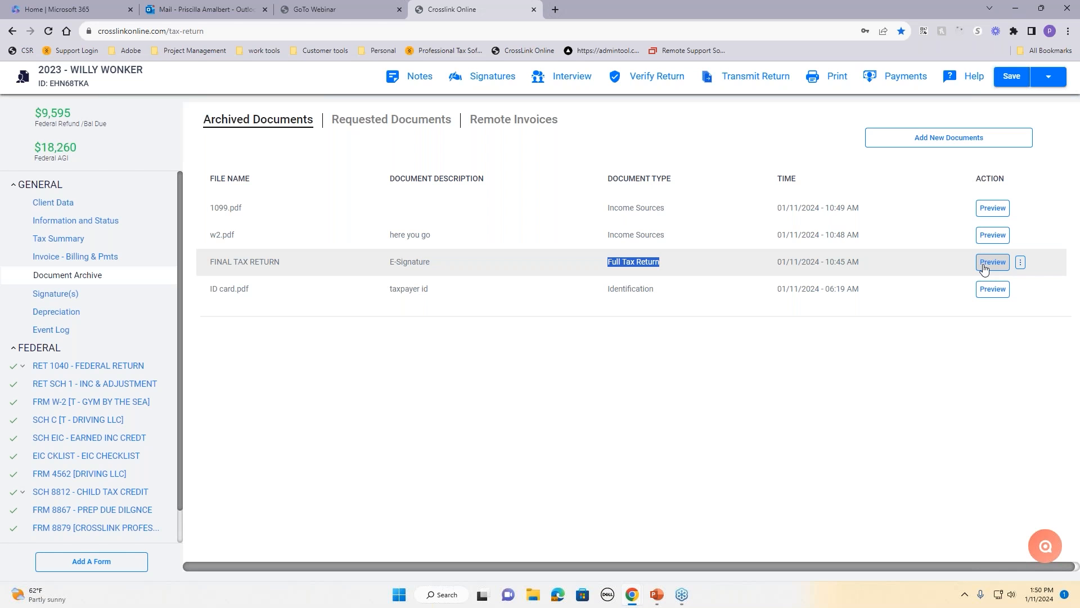
# Step: Print the Final Tax Return, proceeding past the 0-error check
pyautogui.click(812, 77)
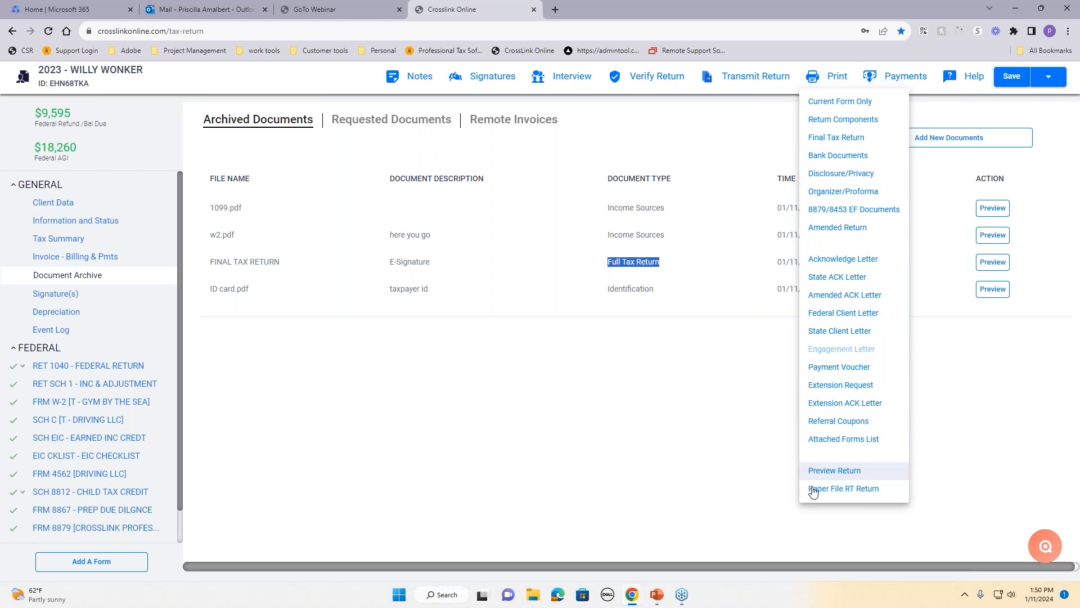
pyautogui.click(837, 140)
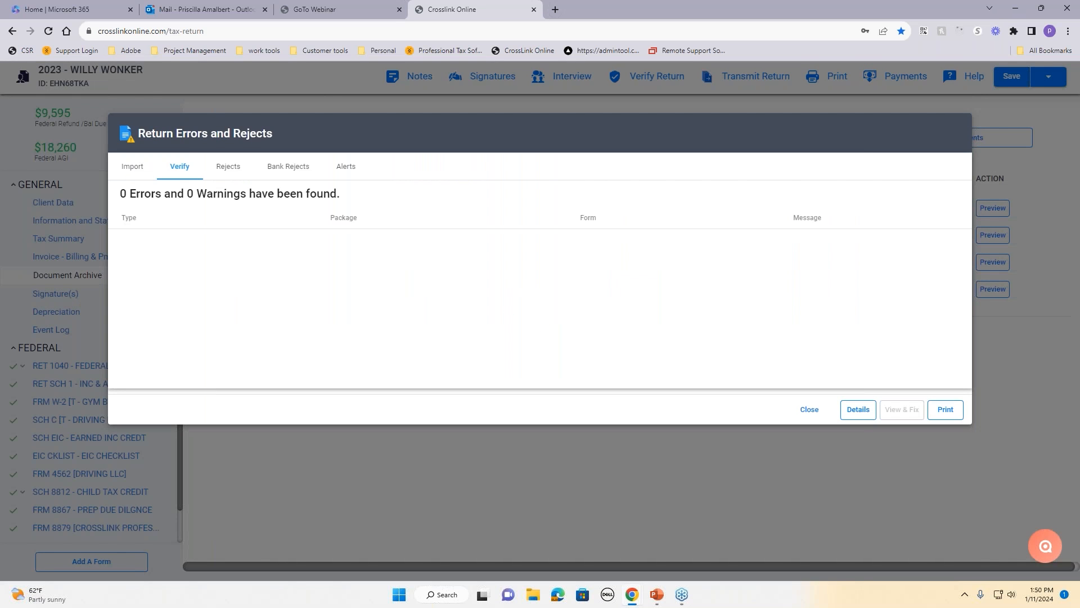
pyautogui.click(952, 410)
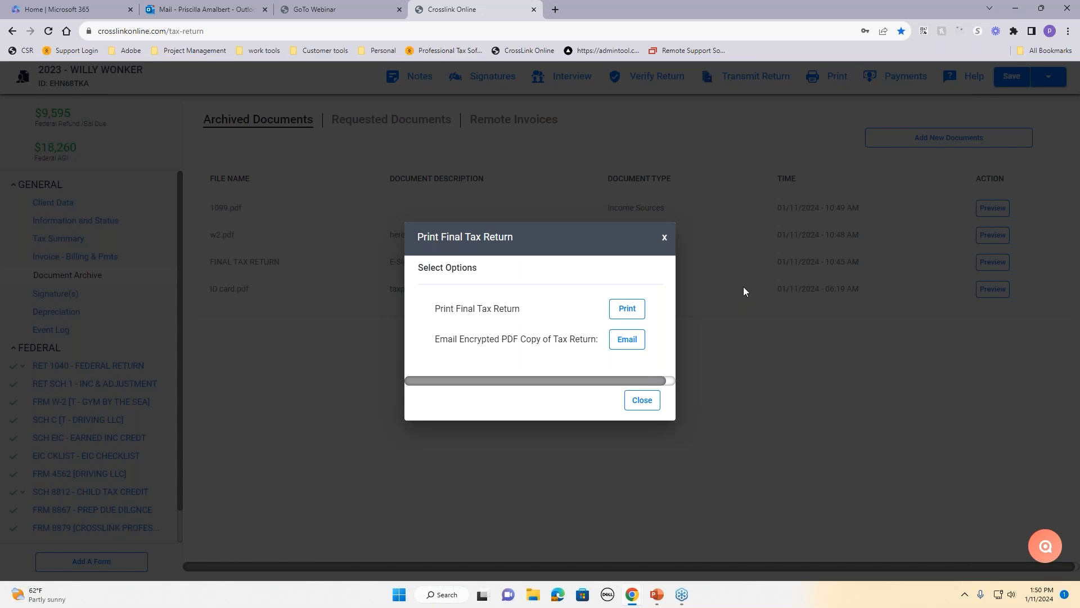
# Step: Save the return and choose to email it as an encrypted PDF with a generated password
pyautogui.click(640, 341)
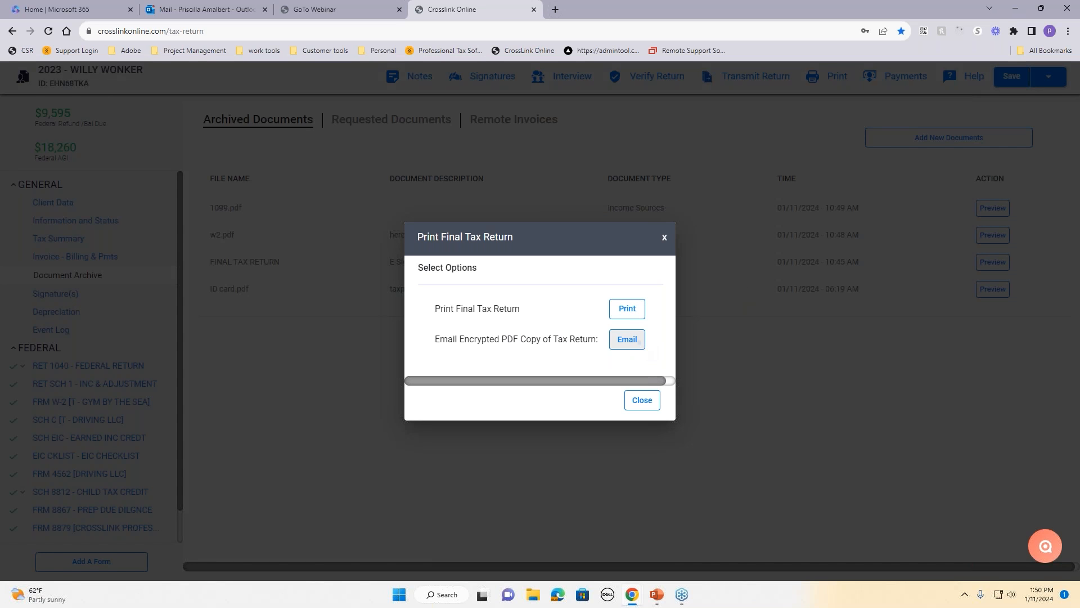
pyautogui.click(650, 358)
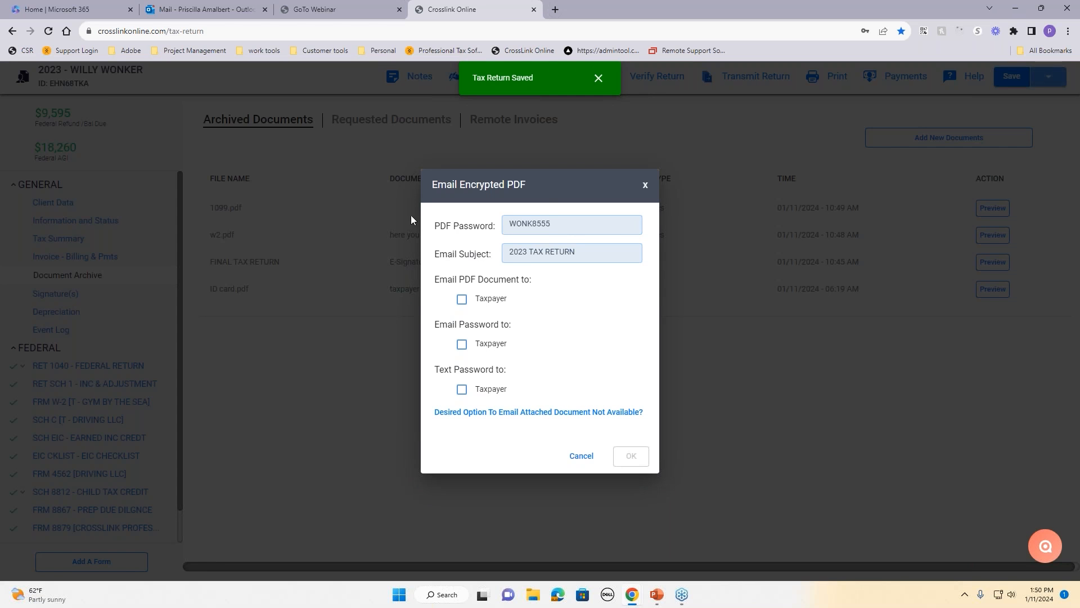
pyautogui.moveTo(563, 222); pyautogui.dragTo(507, 216)
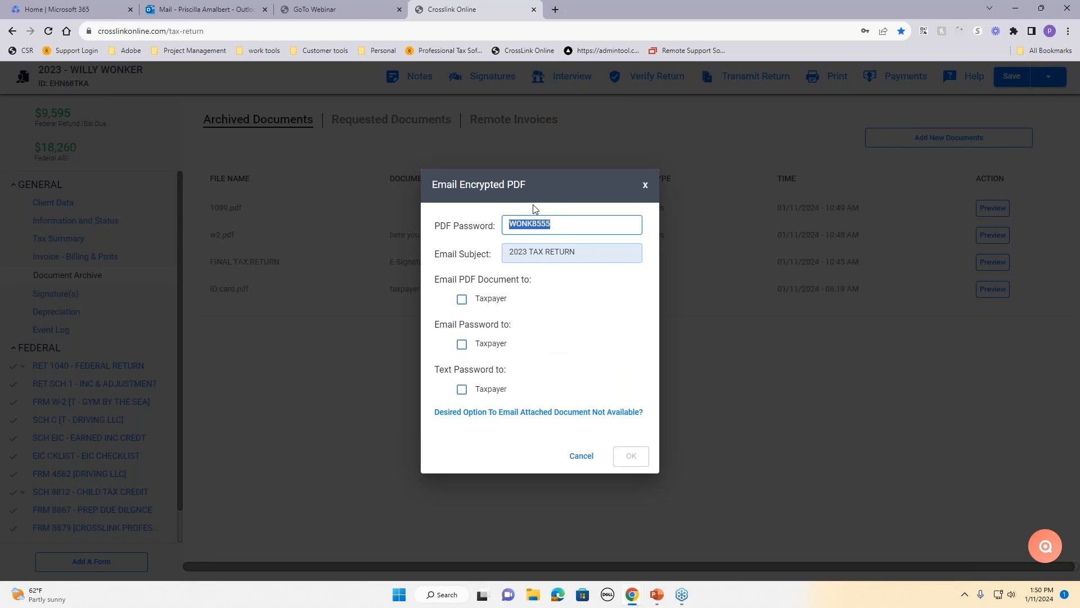
pyautogui.click(560, 312)
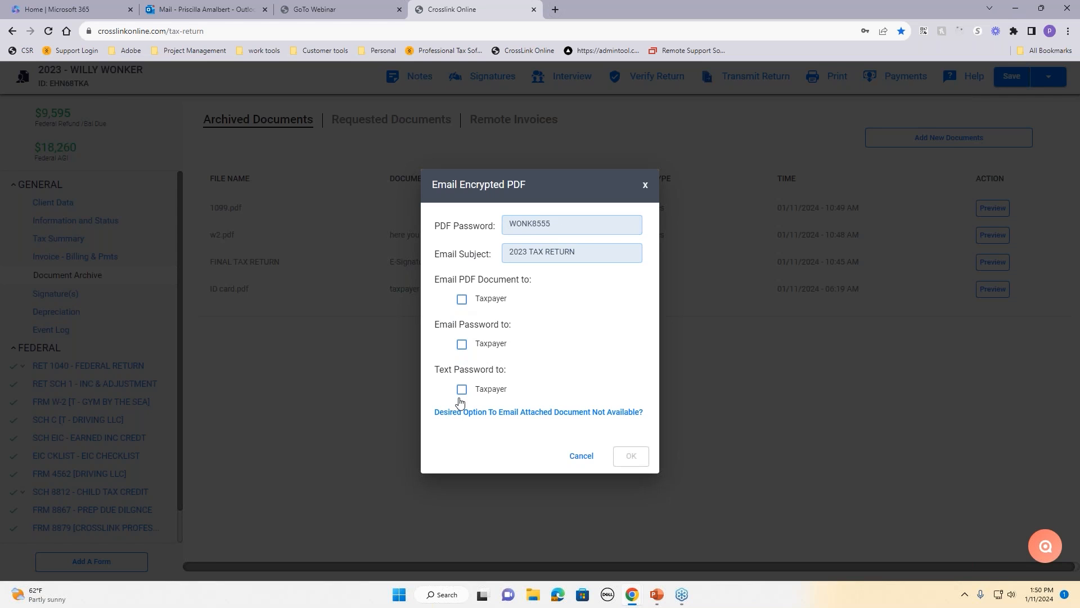
# Step: Email the encrypted PDF and its password to the taxpayer and confirm it was sent
pyautogui.click(461, 344)
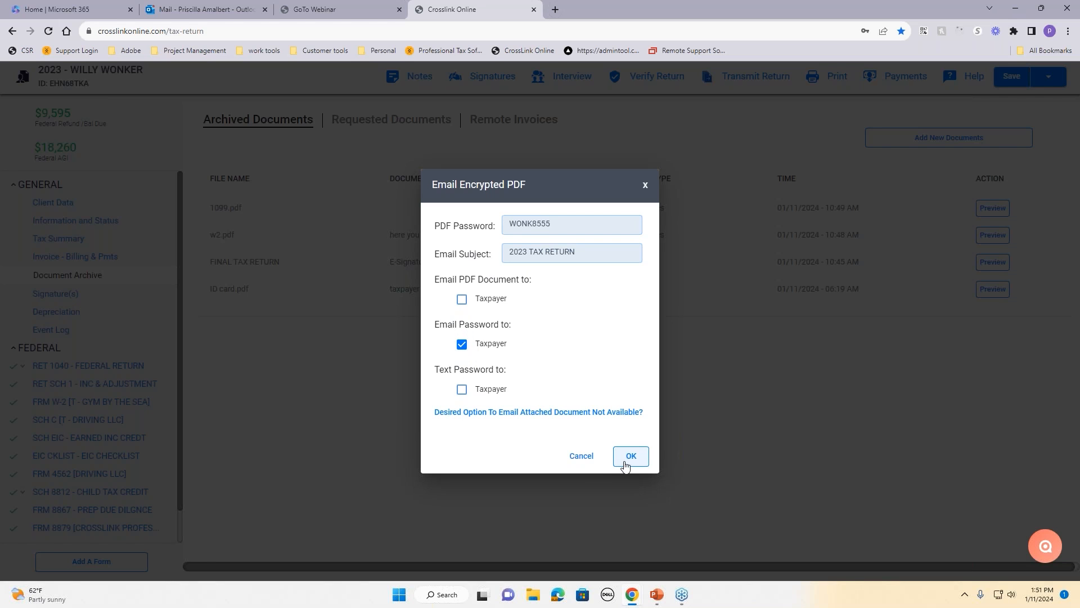
pyautogui.click(462, 299)
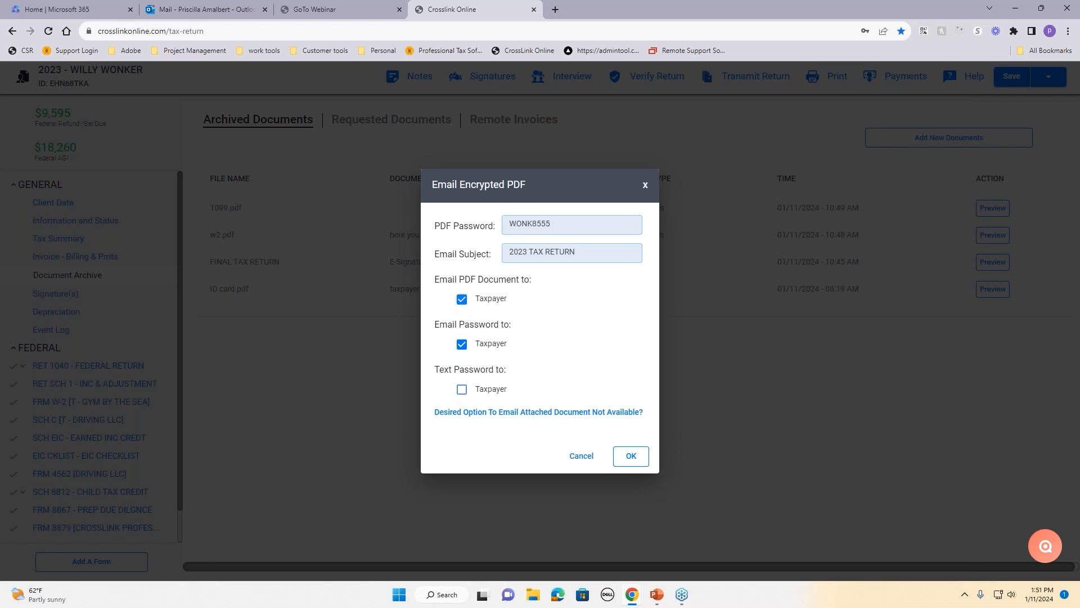
pyautogui.click(621, 462)
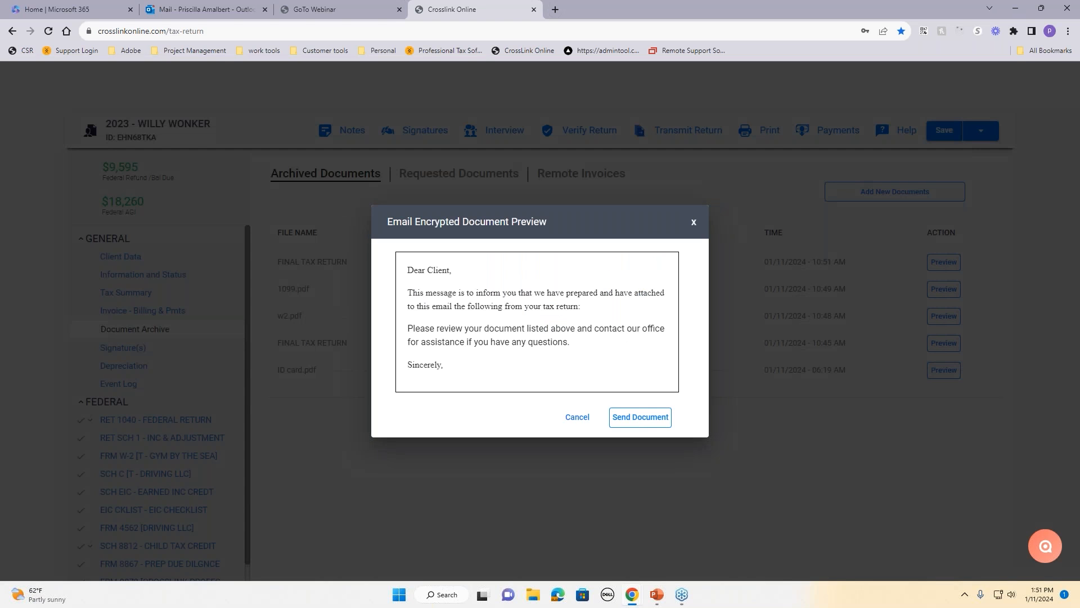
pyautogui.click(640, 417)
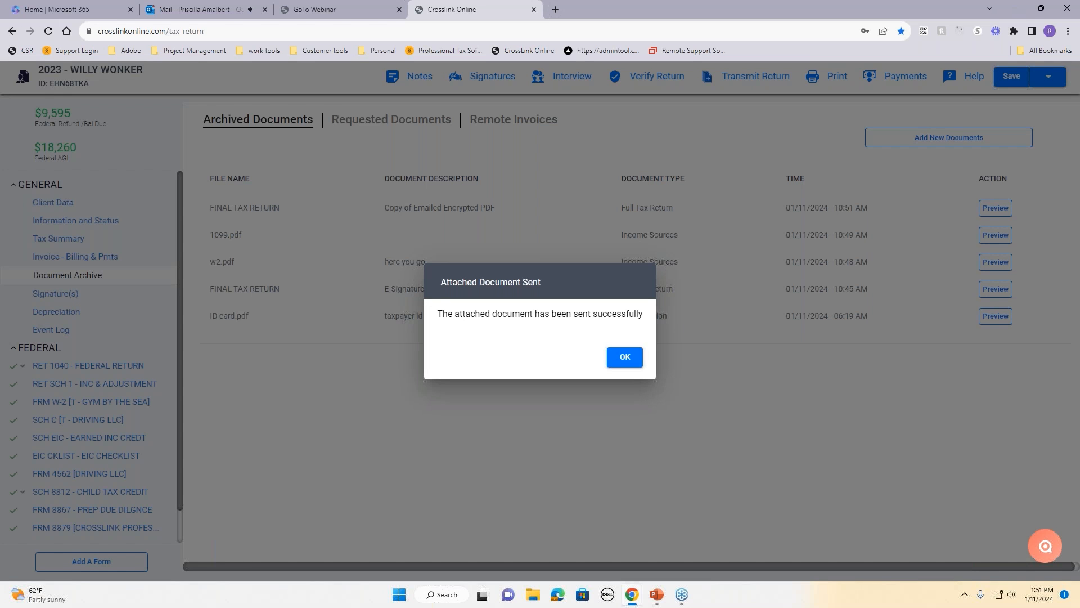
pyautogui.click(625, 357)
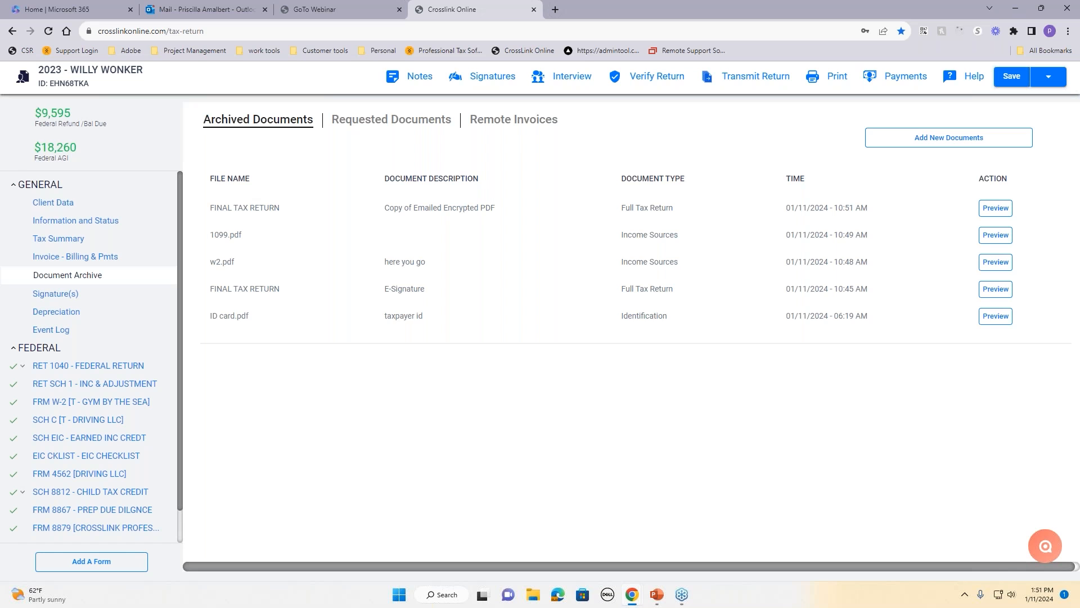
pyautogui.click(744, 78)
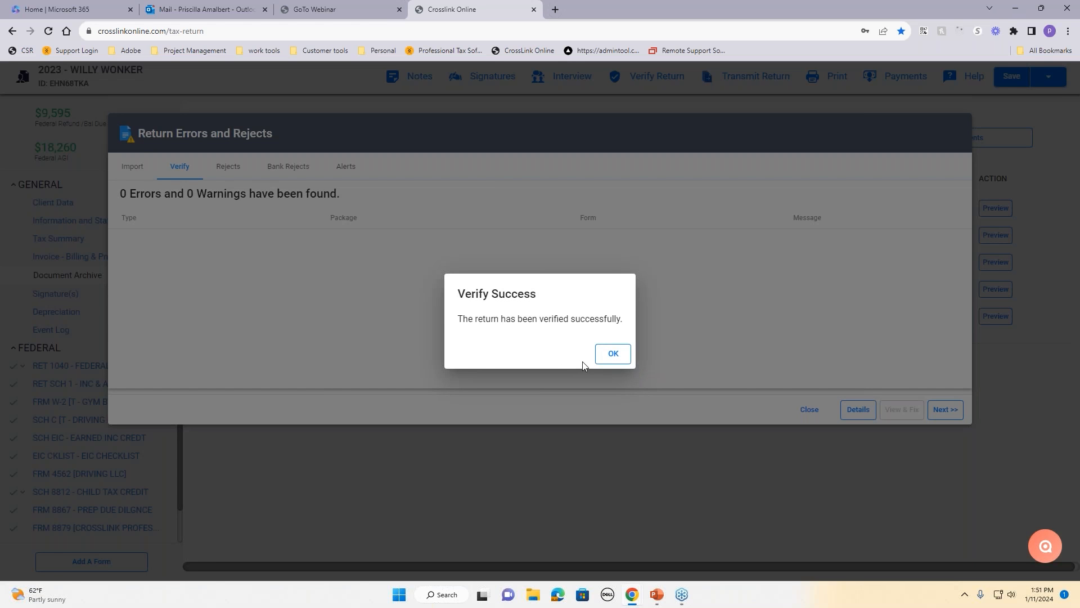
pyautogui.click(613, 355)
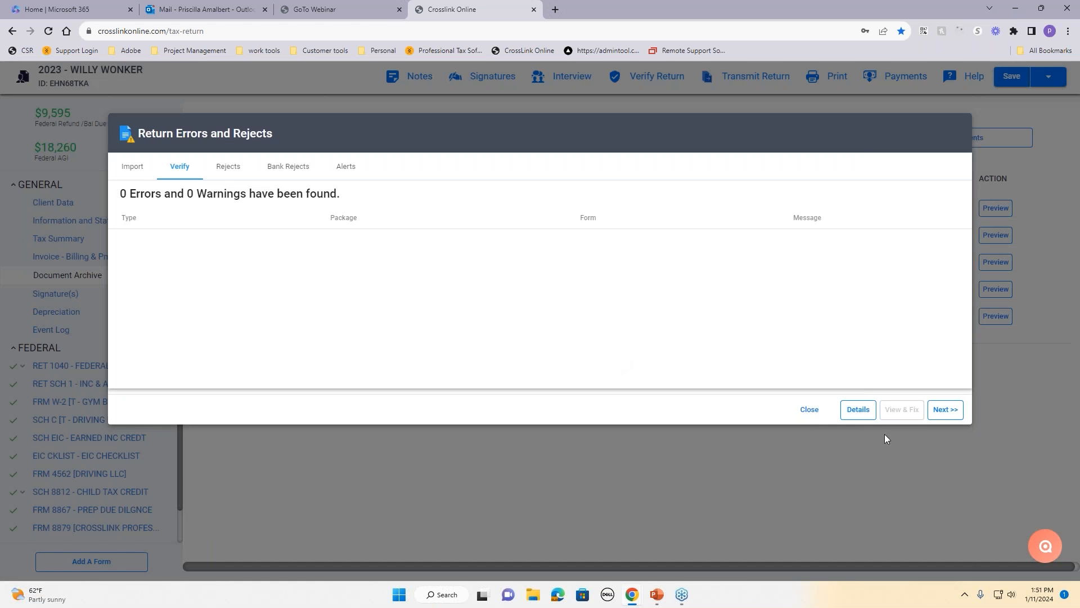
pyautogui.click(946, 410)
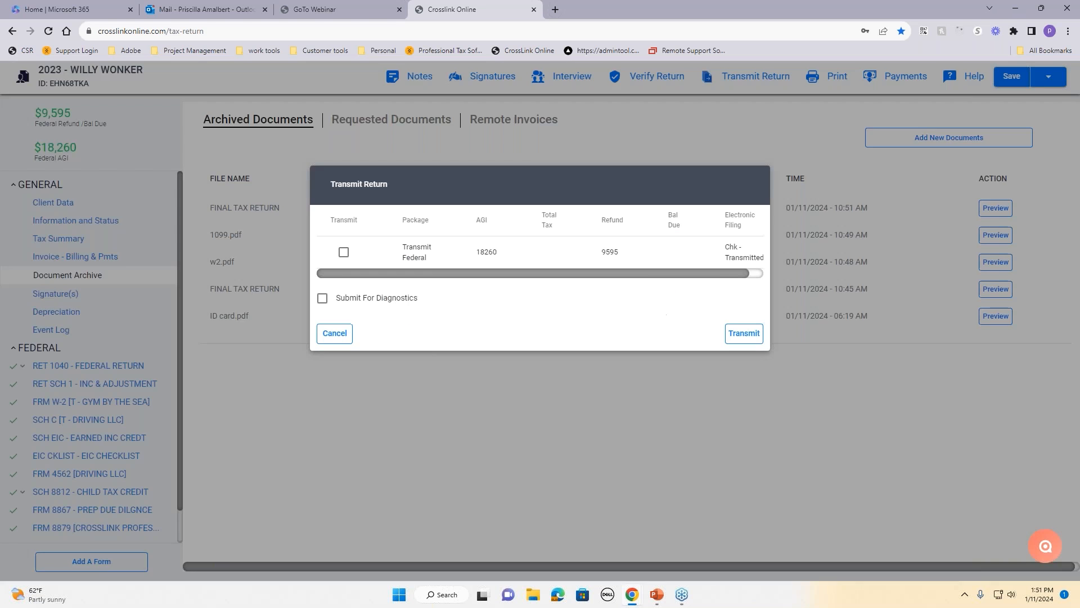
pyautogui.click(344, 253)
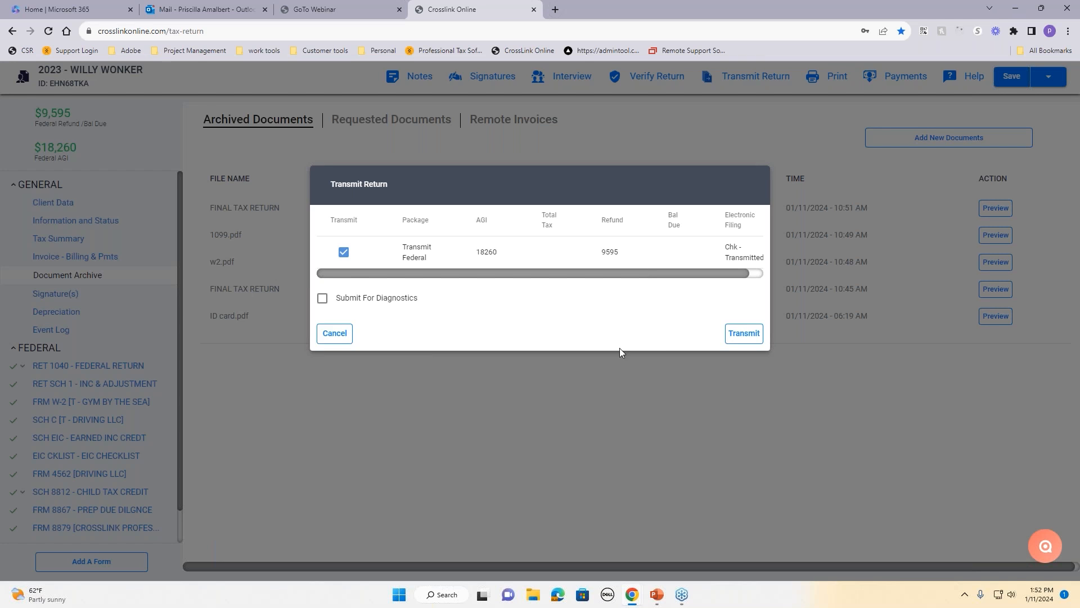
pyautogui.click(335, 334)
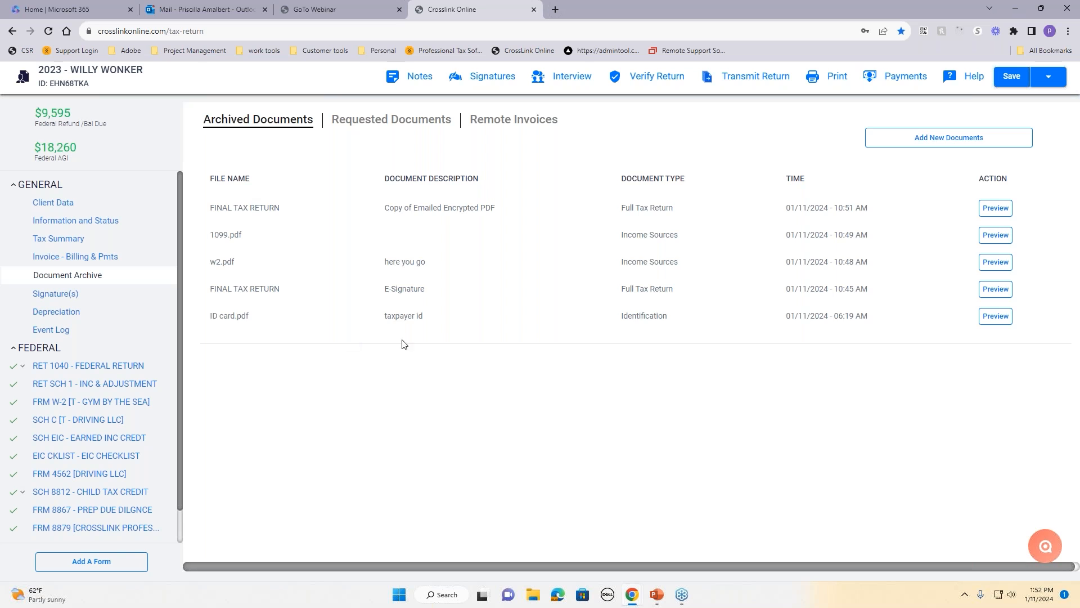
# Step: Check the client's forms list without adding a form, then Save And Close the return
pyautogui.click(64, 209)
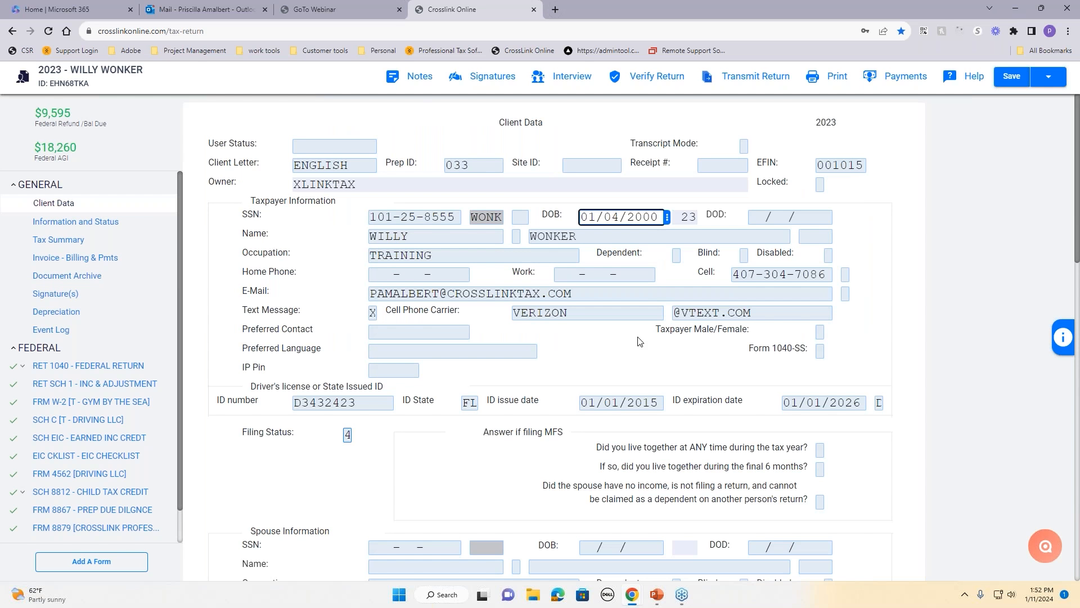
pyautogui.click(79, 563)
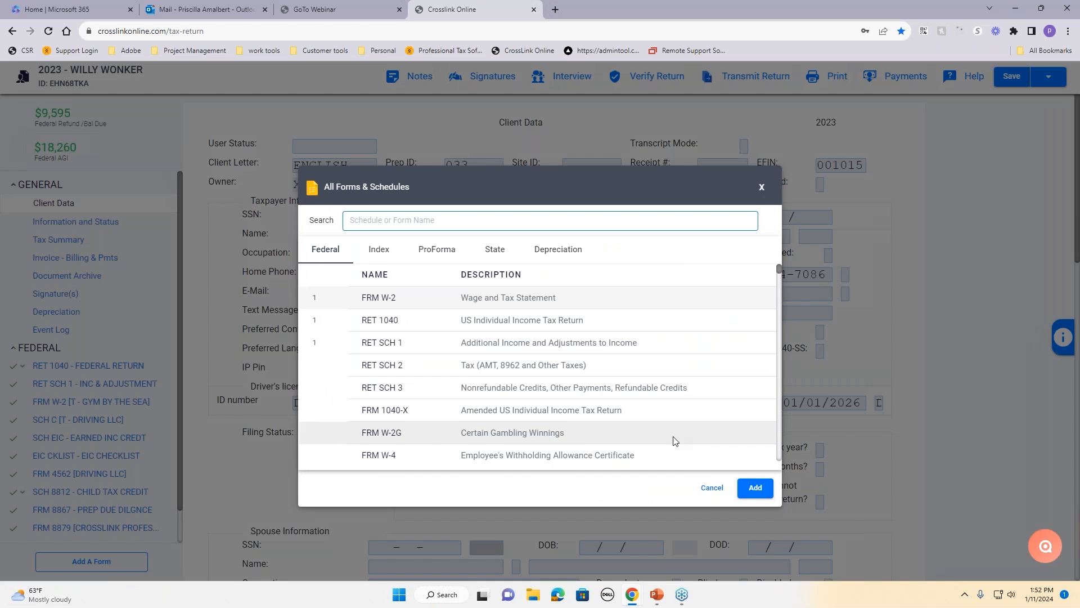
pyautogui.click(711, 489)
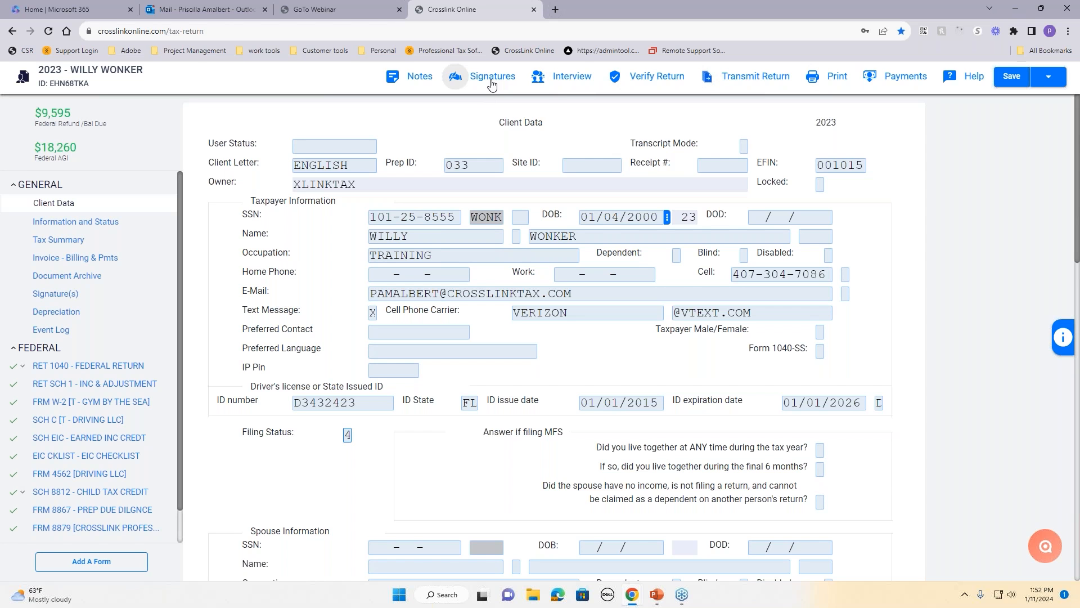
pyautogui.click(1045, 84)
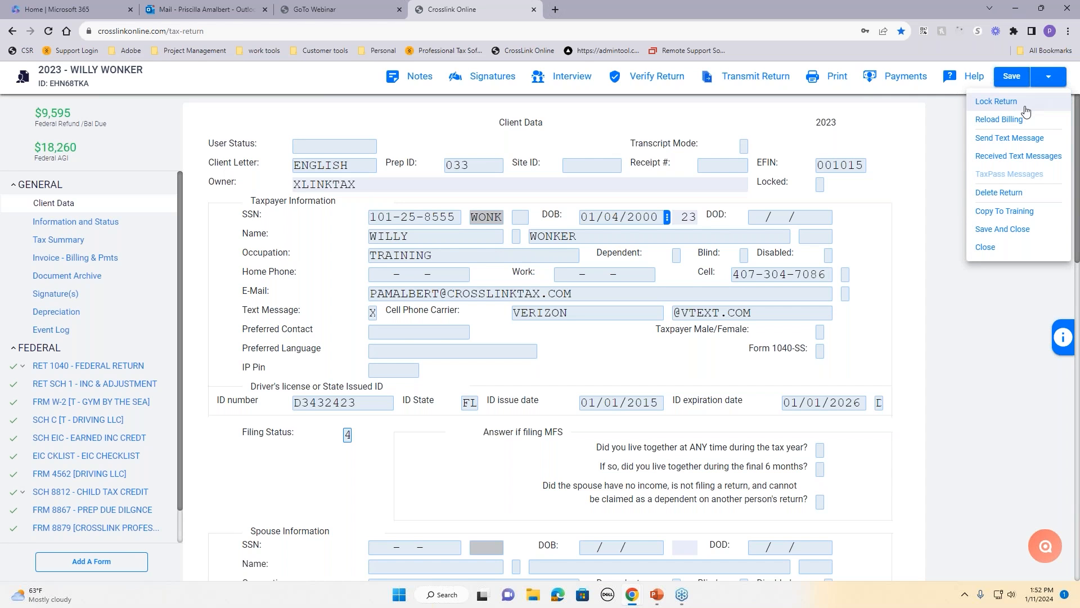
pyautogui.click(1011, 235)
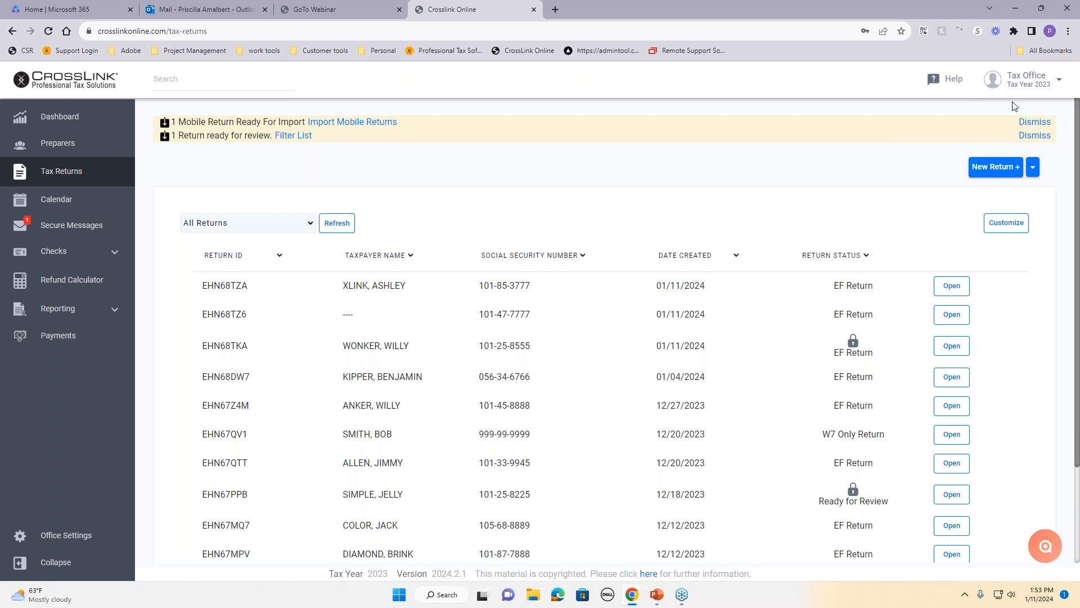
# Step: Copy the office's TaxPass URL from the Tax Office profile and load it in a new tab
pyautogui.click(1021, 84)
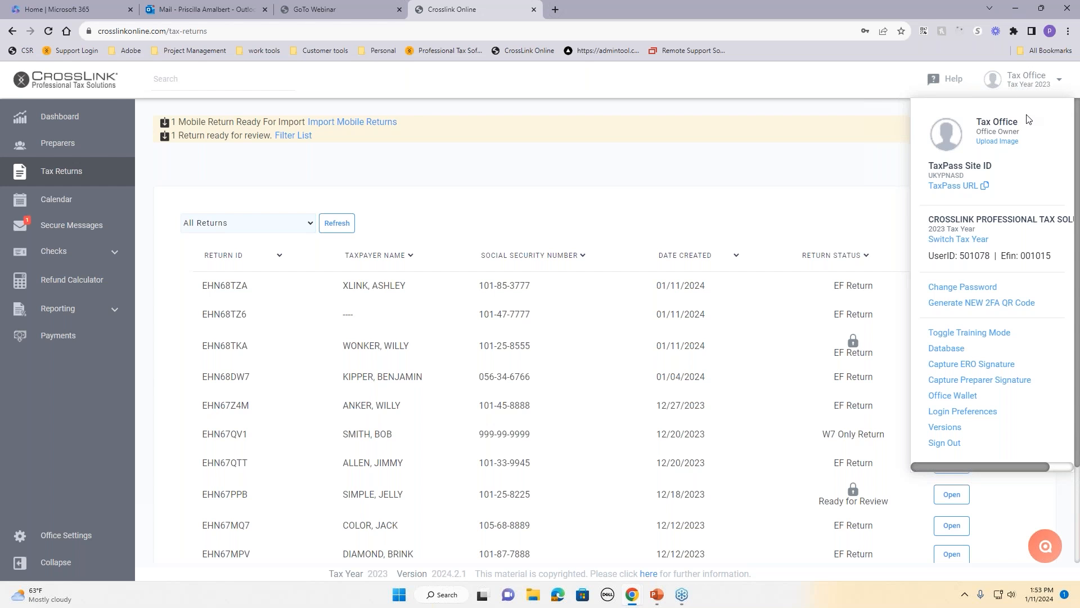
pyautogui.click(959, 190)
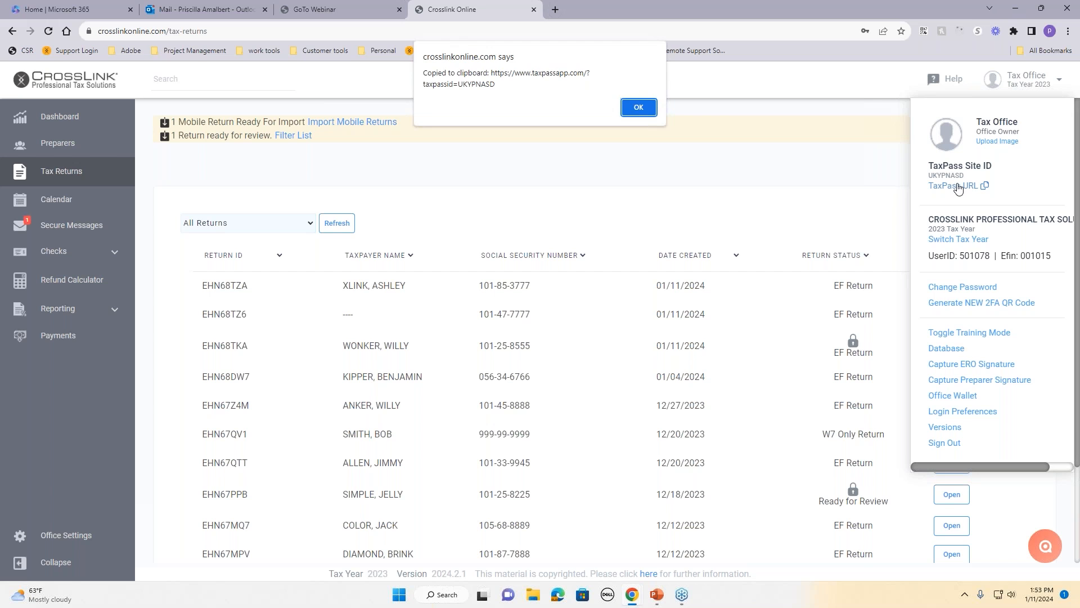
pyautogui.moveTo(491, 73); pyautogui.dragTo(548, 83)
pyautogui.rightClick(548, 83)
pyautogui.click(568, 81)
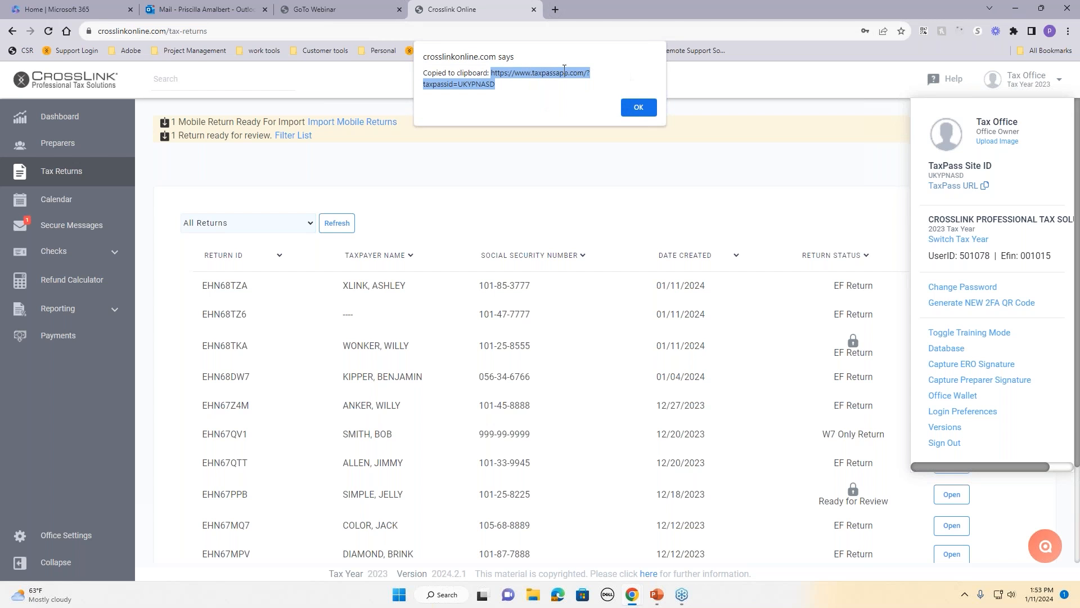
pyautogui.click(554, 9)
pyautogui.rightClick(554, 31)
pyautogui.click(603, 114)
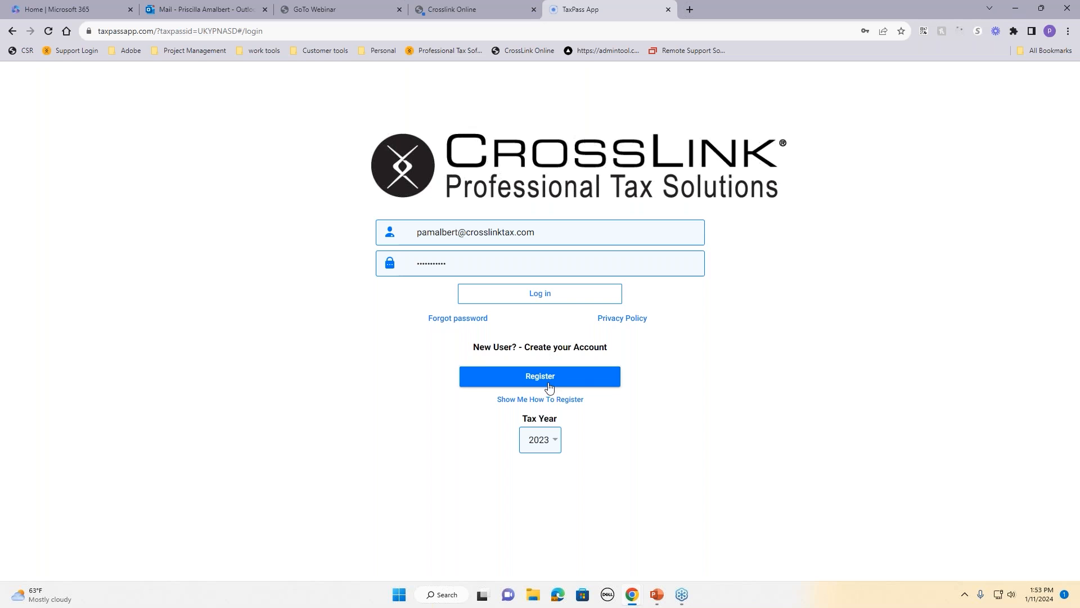
# Step: Log in to the client's TaxPass account and review the Documents and Message pages
pyautogui.click(540, 296)
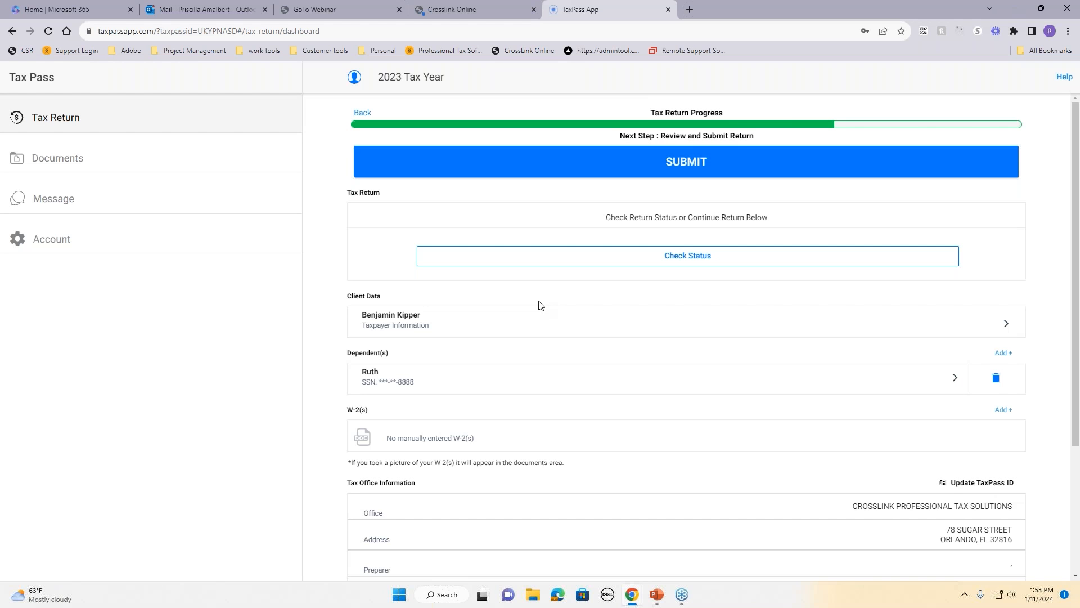
pyautogui.scroll(-2, 539, 305)
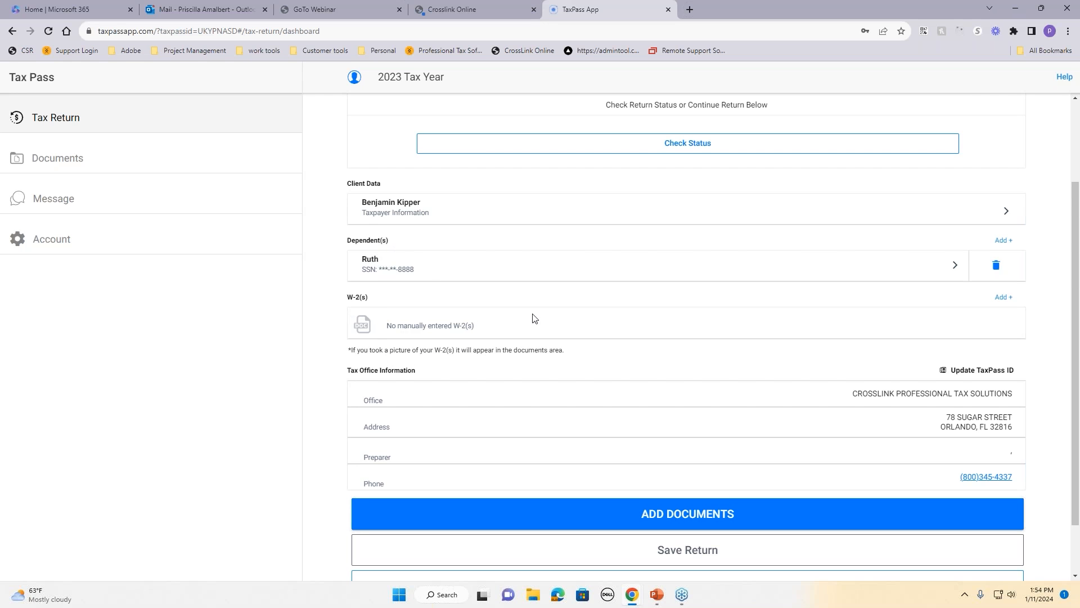
pyautogui.scroll(2, 565, 315)
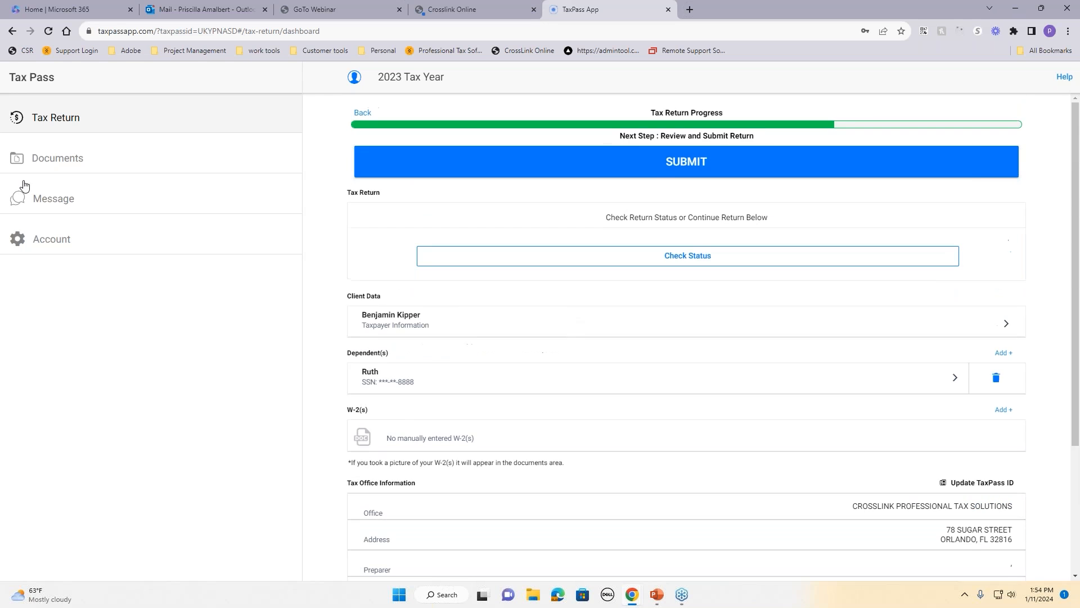
pyautogui.click(54, 162)
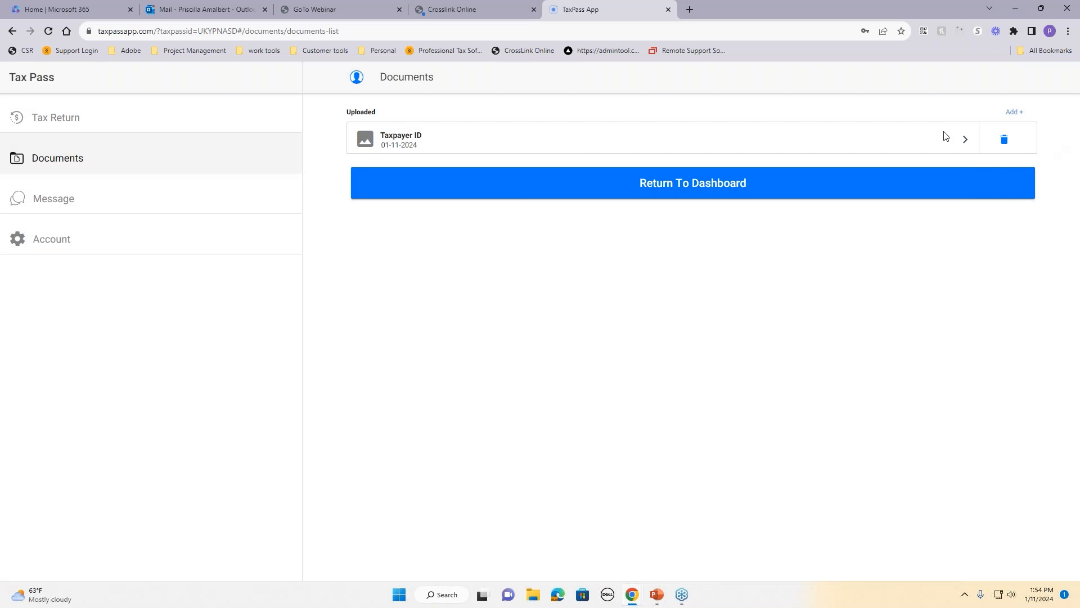
pyautogui.click(62, 207)
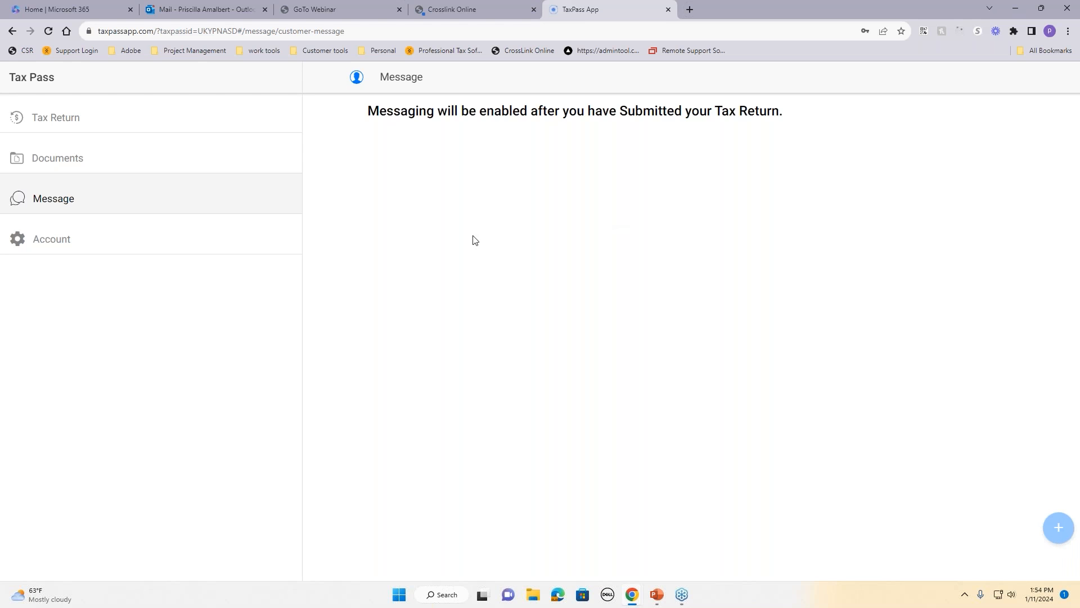
pyautogui.click(60, 122)
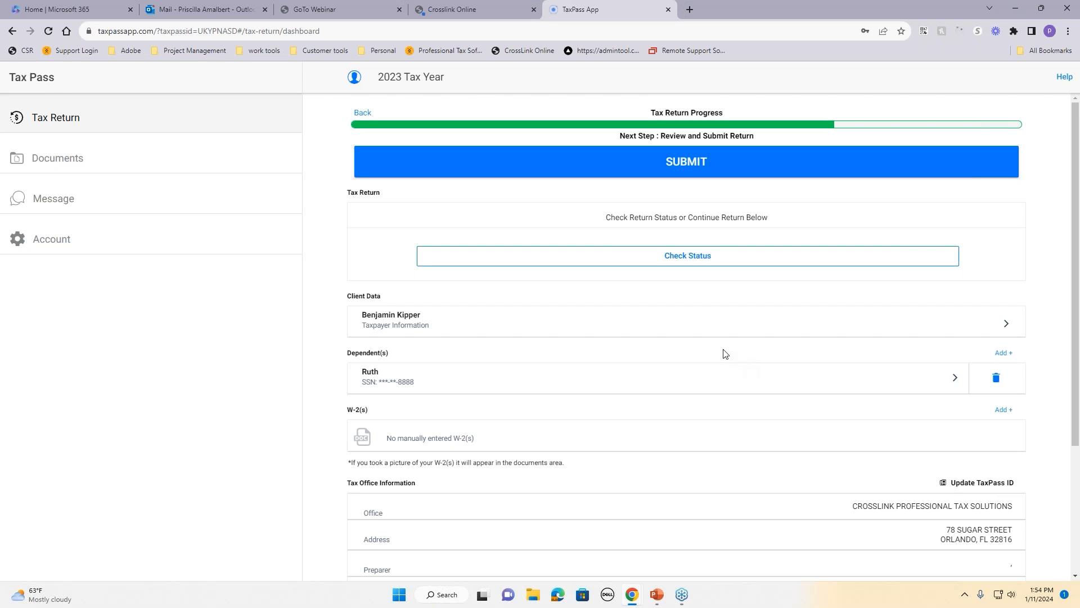
# Step: Save and submit the 2023 return to the preparer and acknowledge the success notice
pyautogui.scroll(-3, 724, 353)
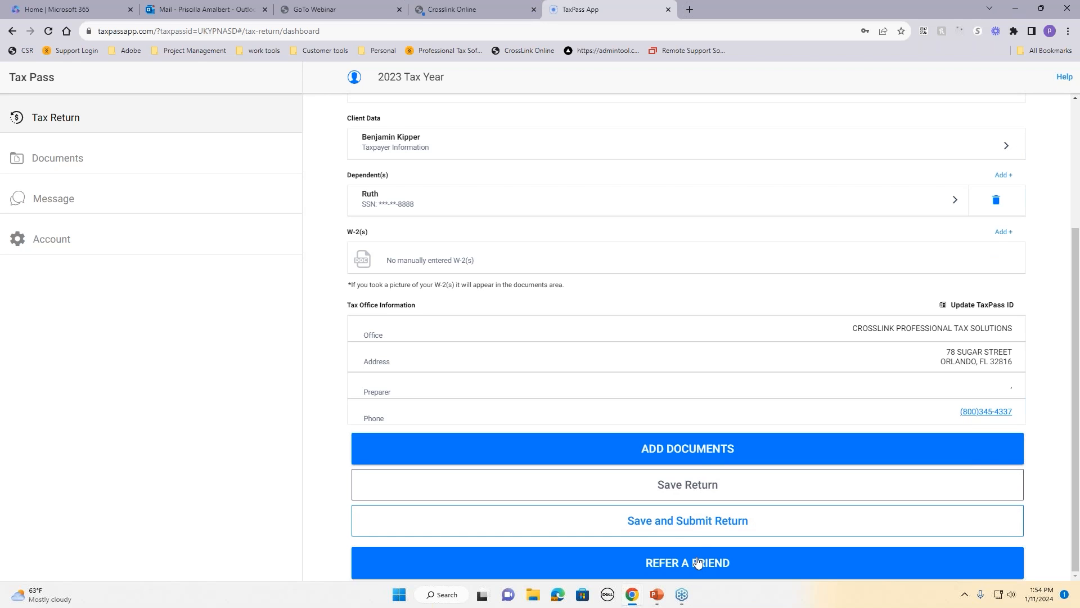
pyautogui.click(687, 524)
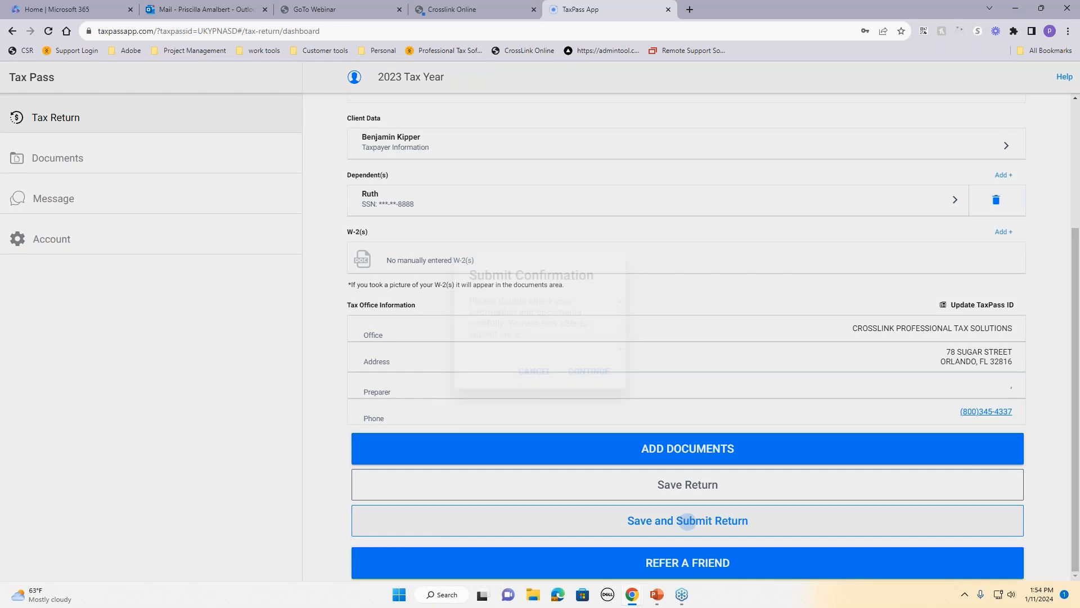
pyautogui.click(581, 369)
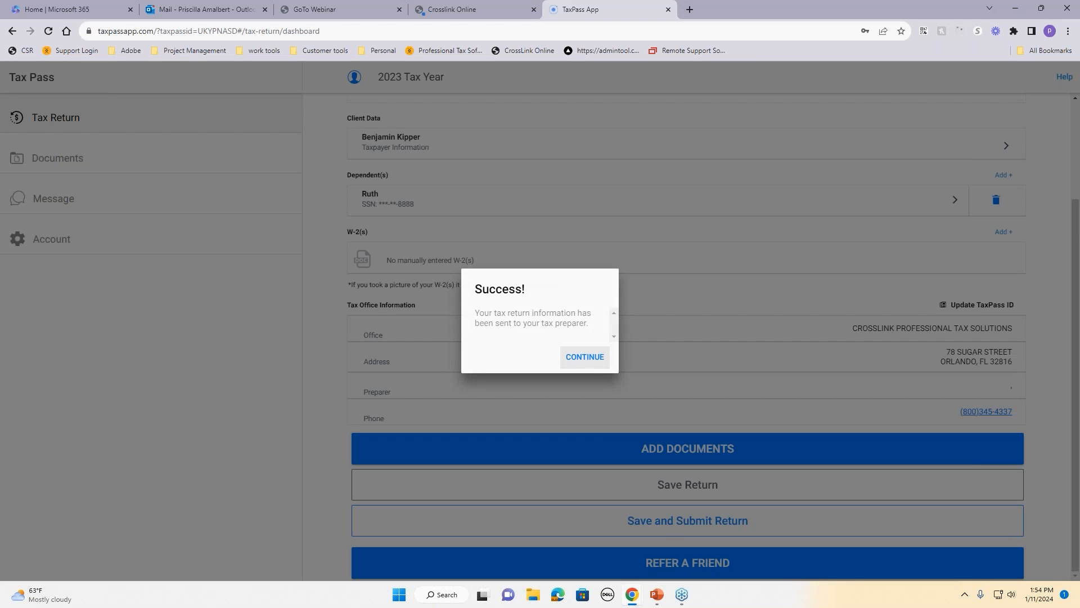
pyautogui.click(585, 357)
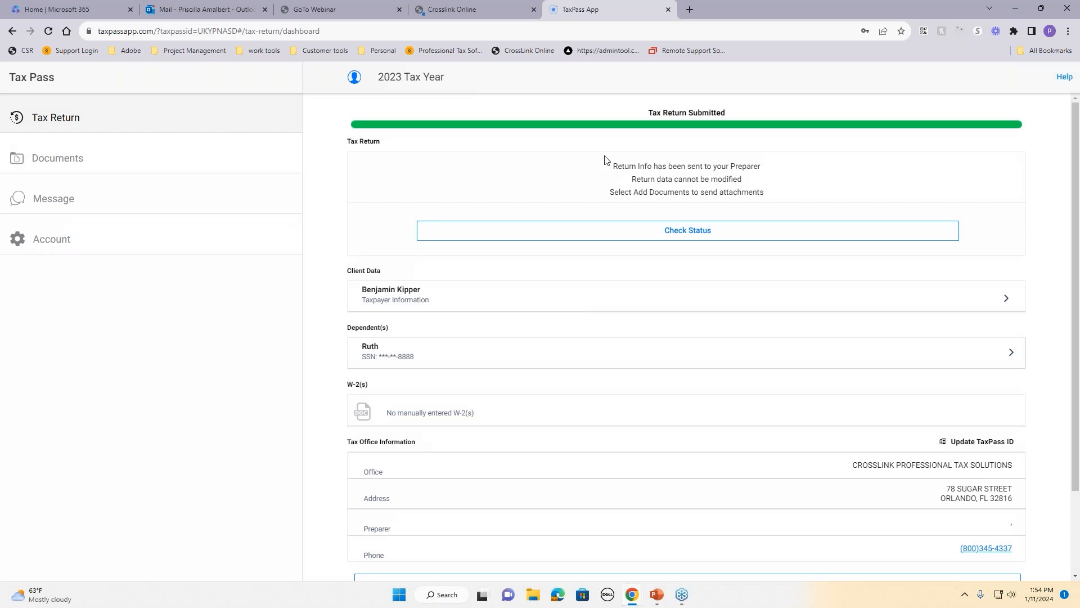
# Step: Back in CrossLink, dismiss the clipboard notice and account details, and reload Tax Returns
pyautogui.click(491, 9)
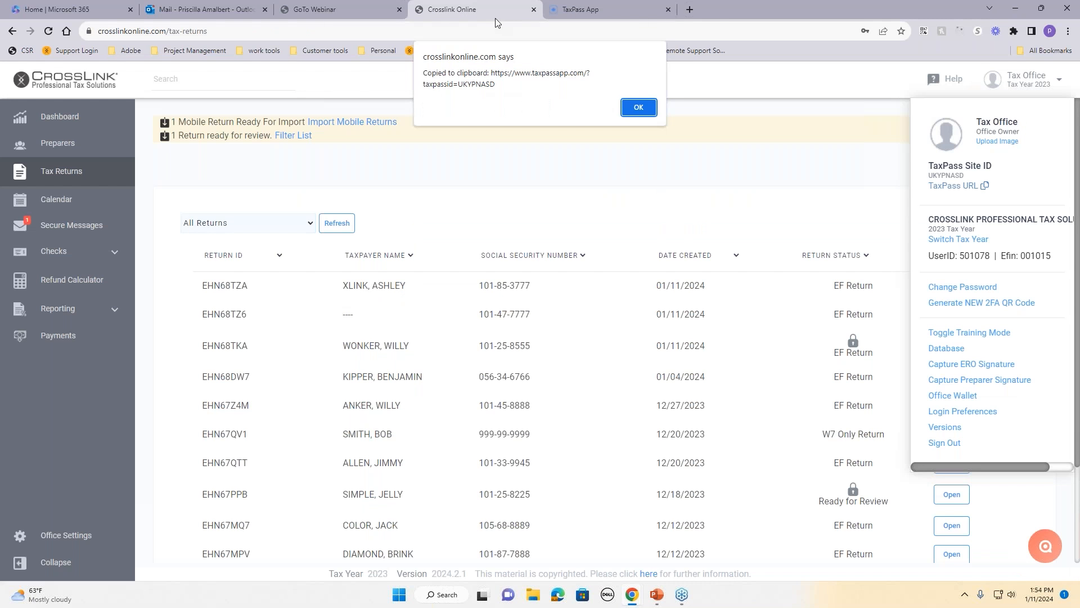
pyautogui.click(622, 107)
pyautogui.click(701, 171)
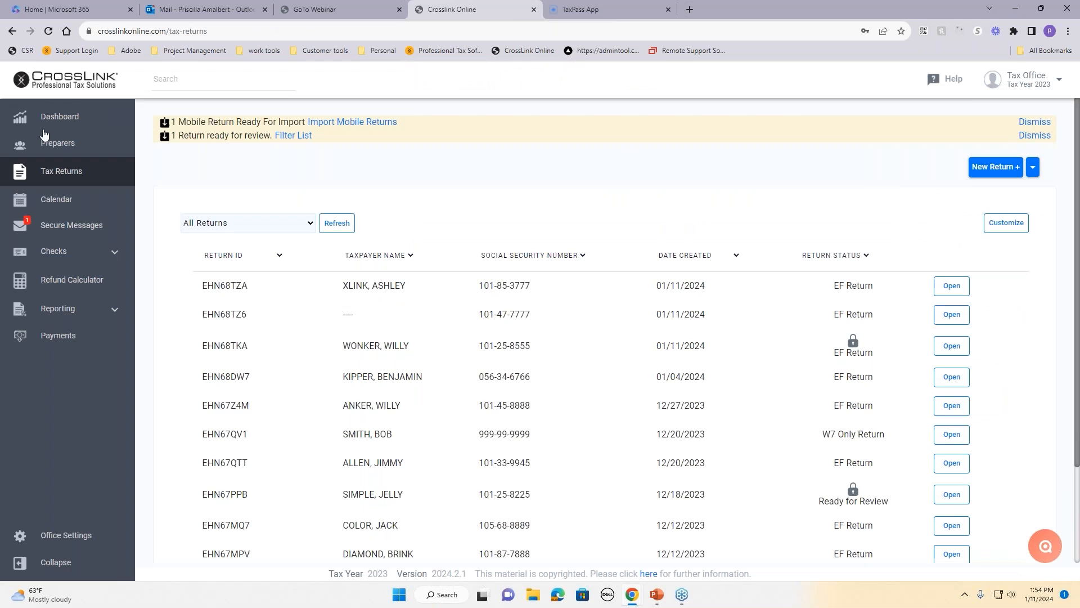
pyautogui.click(72, 171)
# Step: Review the submitted TaxPass return under Import Returns without importing, then go to the Dashboard
pyautogui.click(1034, 171)
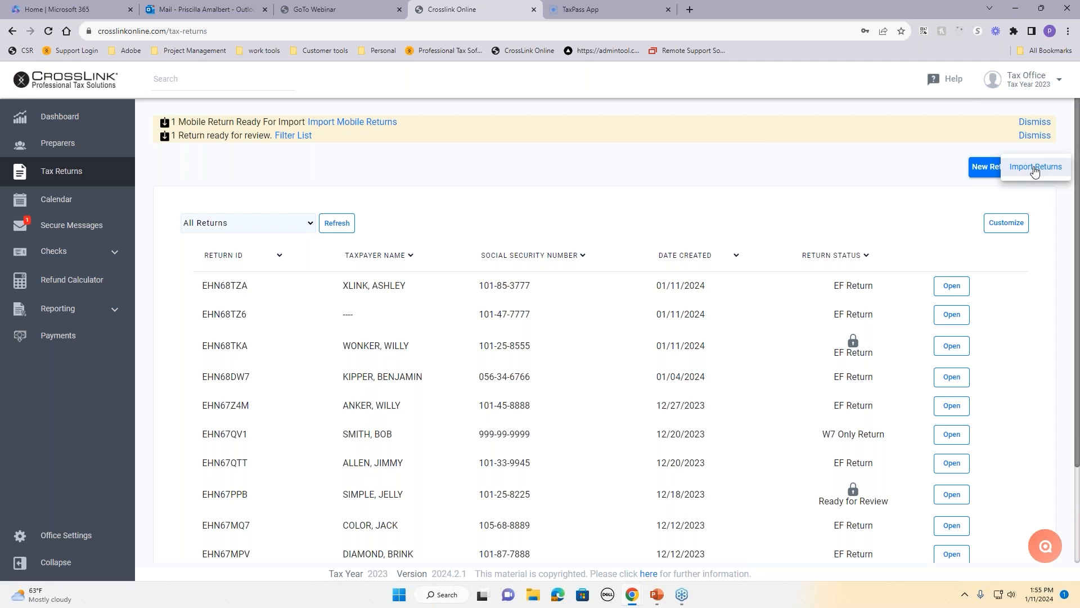
pyautogui.click(1035, 168)
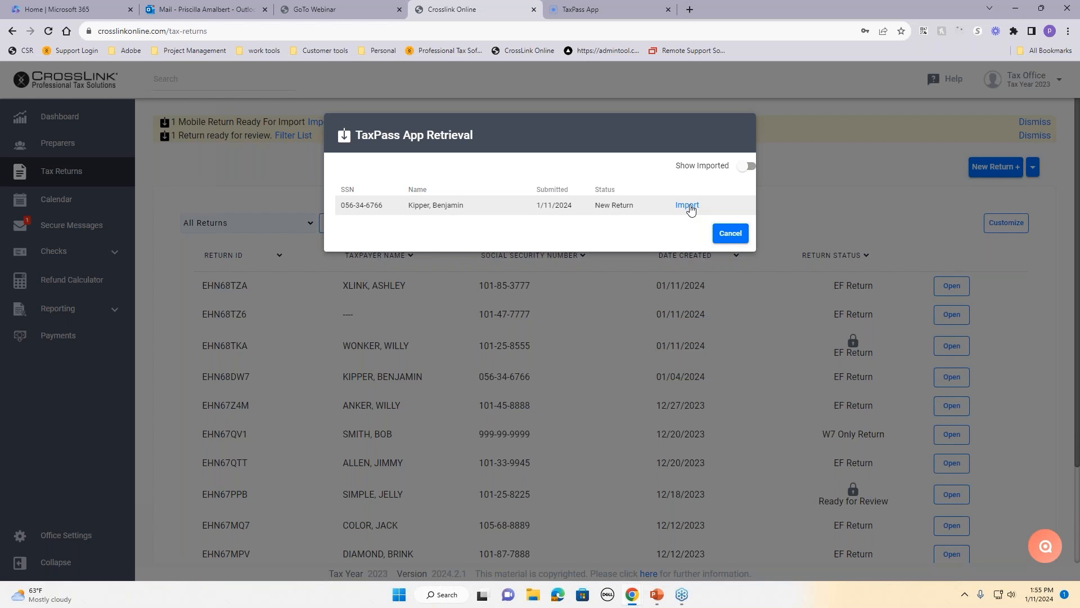
pyautogui.click(748, 168)
pyautogui.click(742, 171)
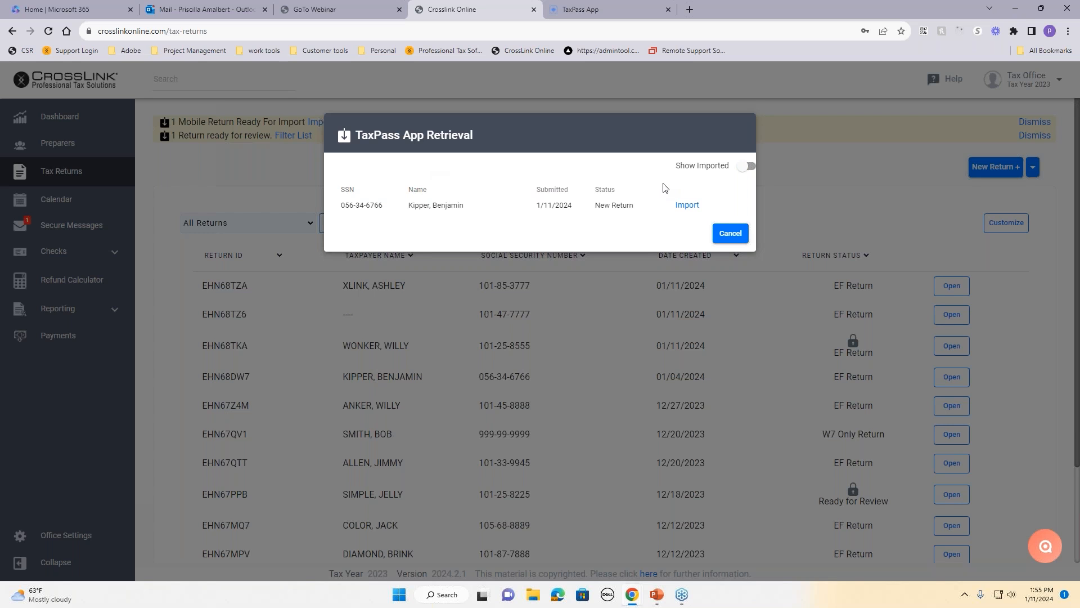
pyautogui.moveTo(627, 11)
pyautogui.click(730, 233)
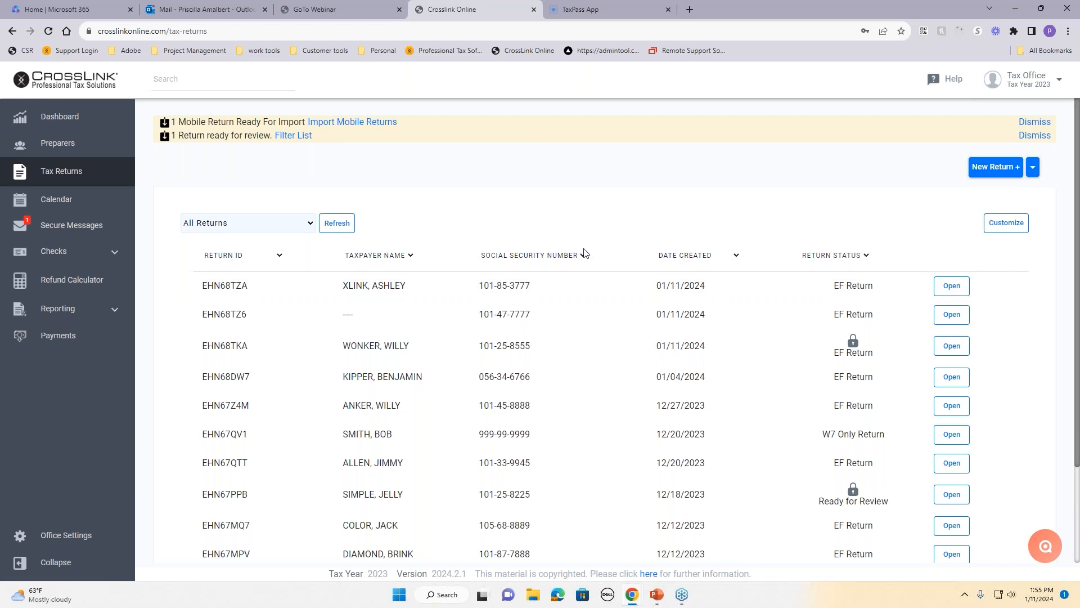
pyautogui.click(43, 119)
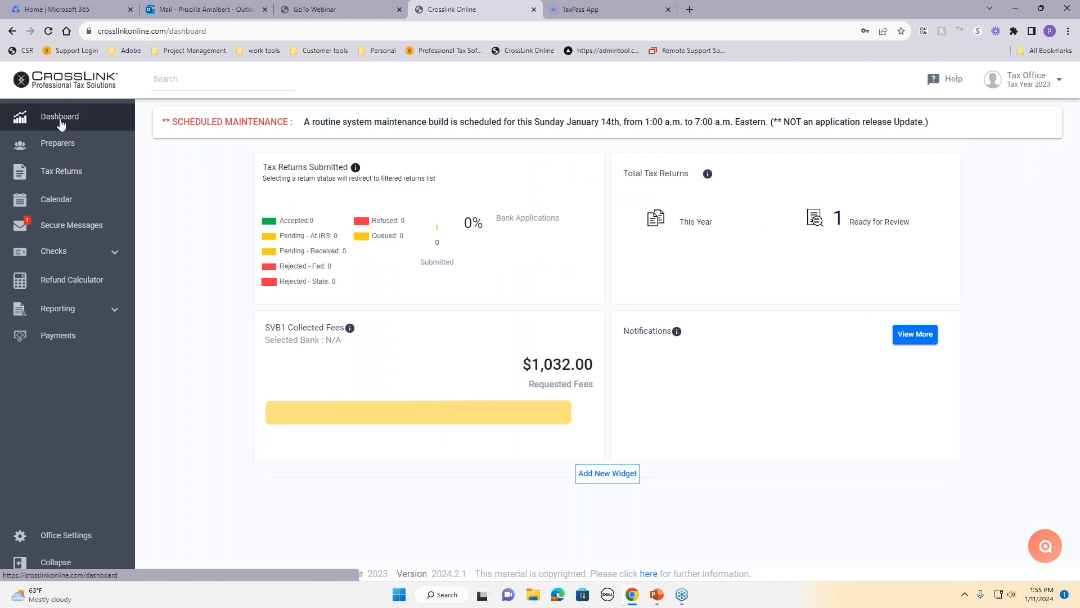